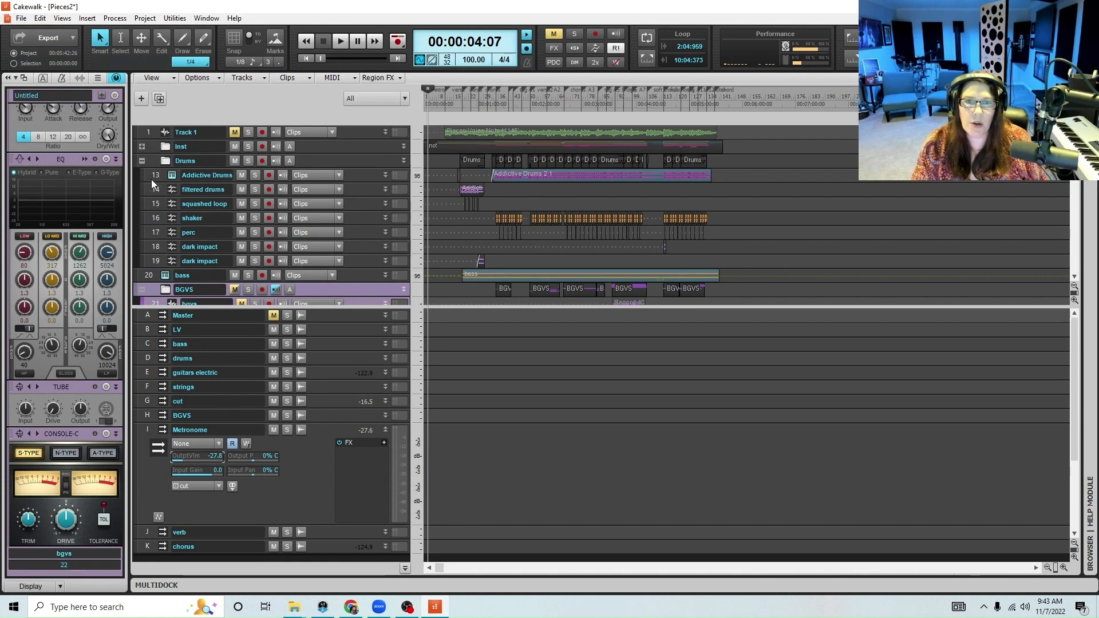
Collapse the Metronome bus and enlarge the track area to bring the LV comp track's controls into view
scroll(340, 236, down, 3)
scroll(340, 235, down, 3)
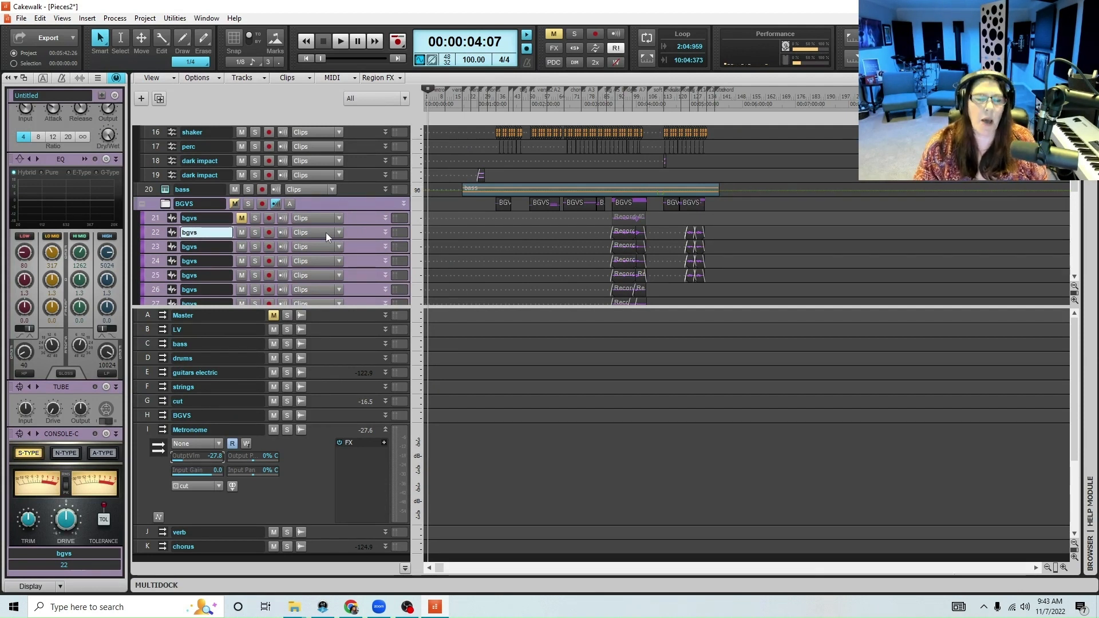
click(386, 433)
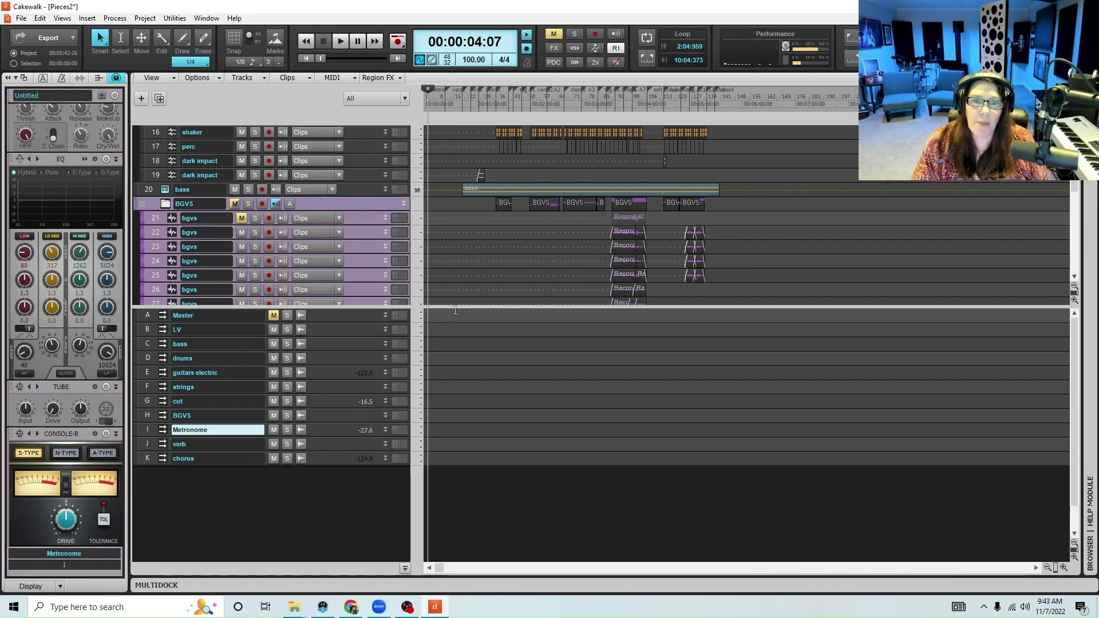
drag(456, 308, 464, 462)
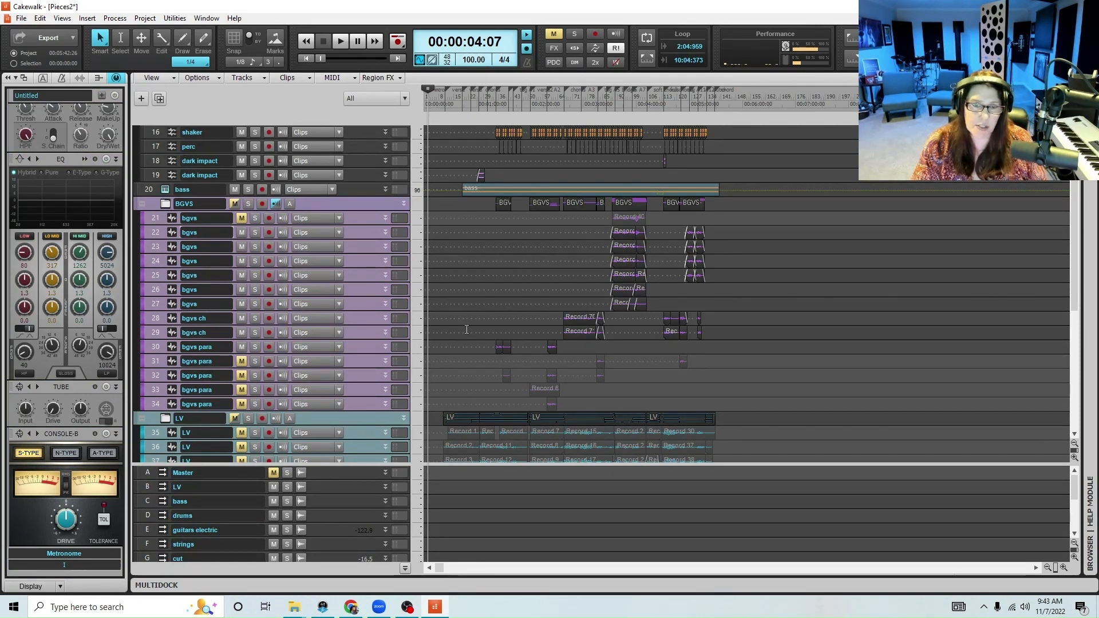
scroll(467, 329, down, 3)
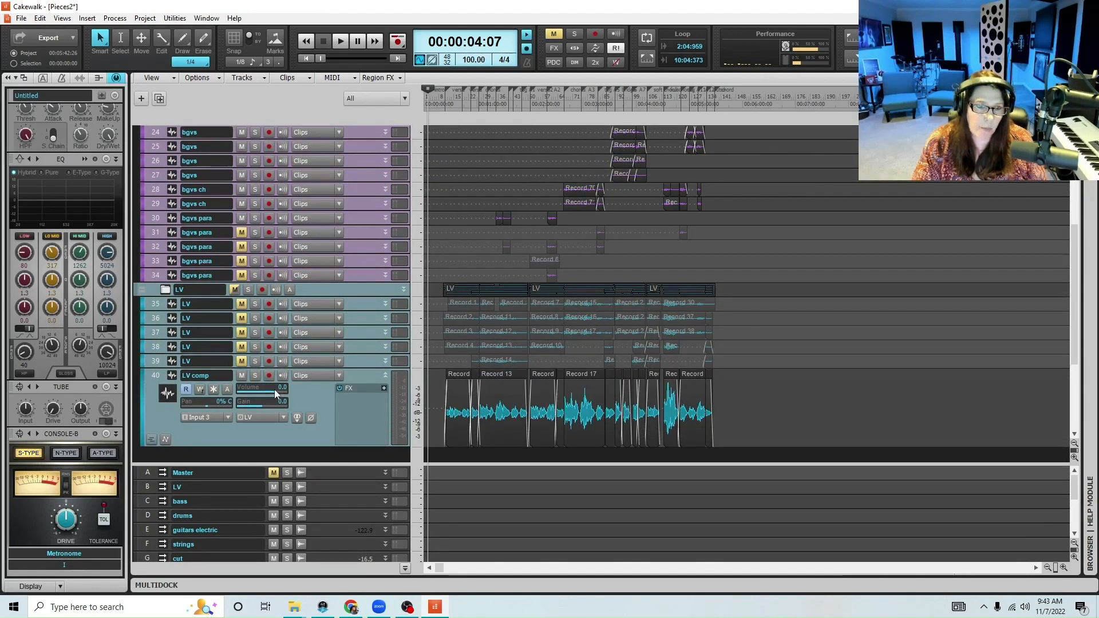
mouse_move(281, 389)
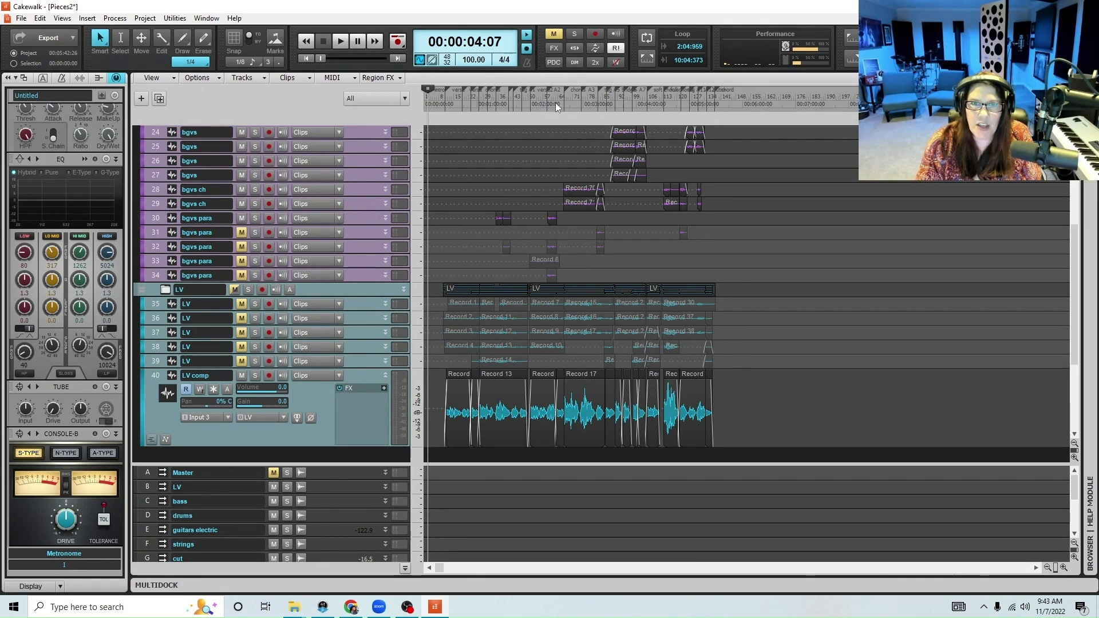
Play the song from 00:03:26:09, just before the bridge, with the LV comp clips enlarged horizontally
click(555, 102)
click(1063, 569)
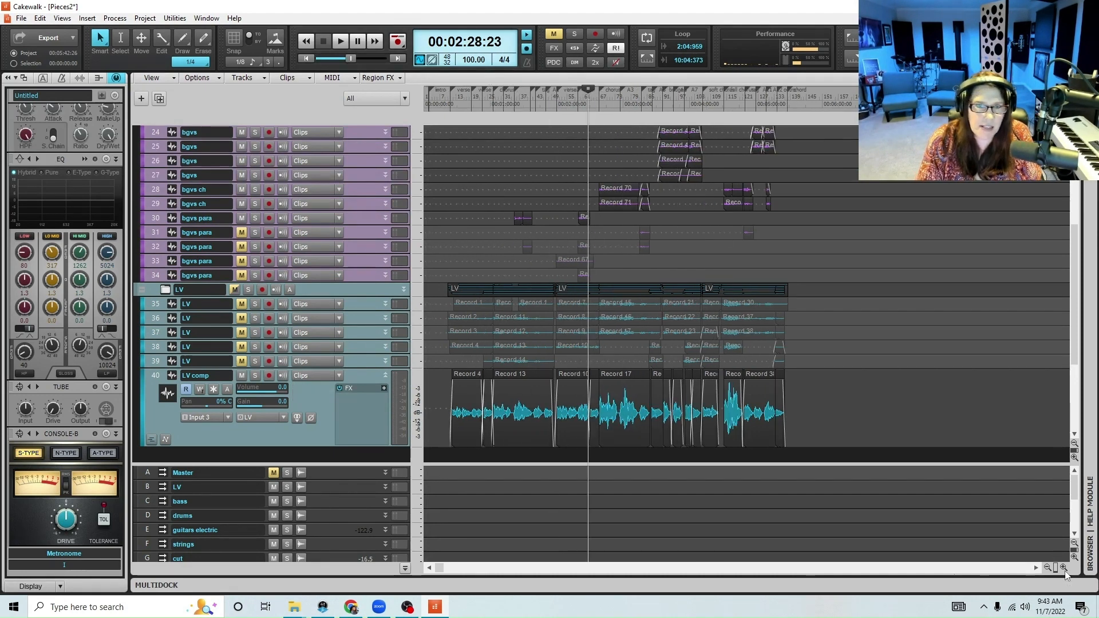
click(1064, 568)
click(1064, 569)
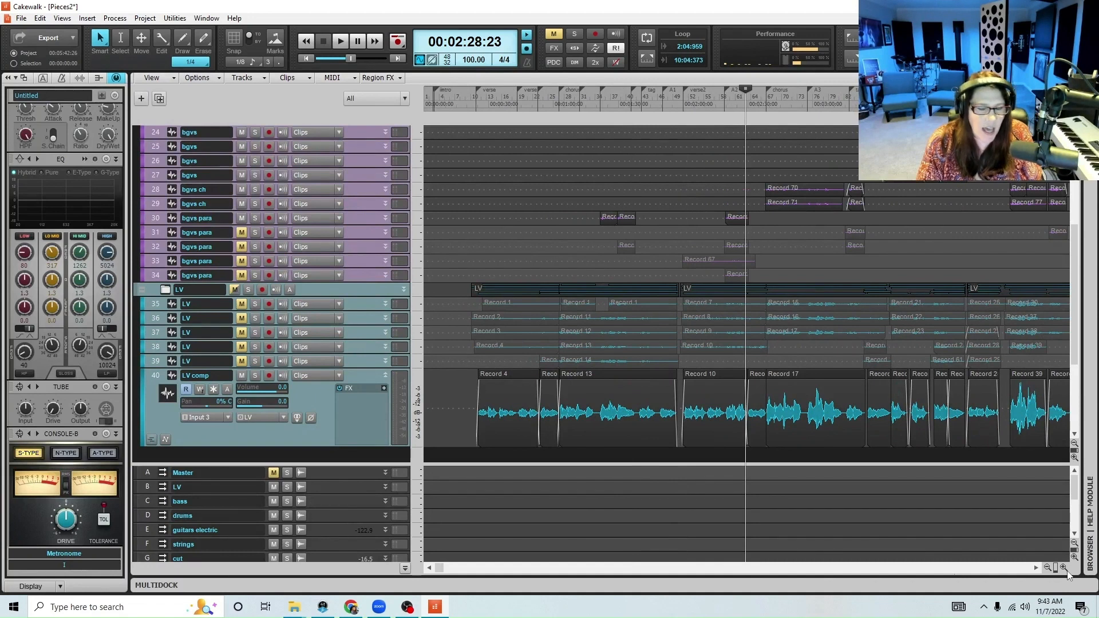
click(1047, 568)
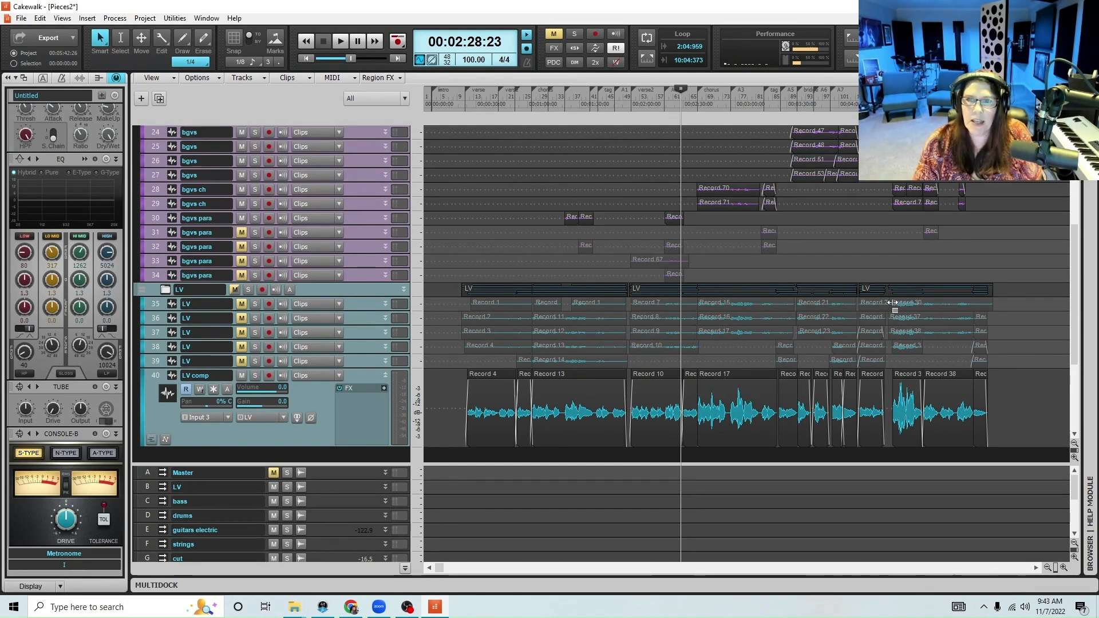
click(781, 103)
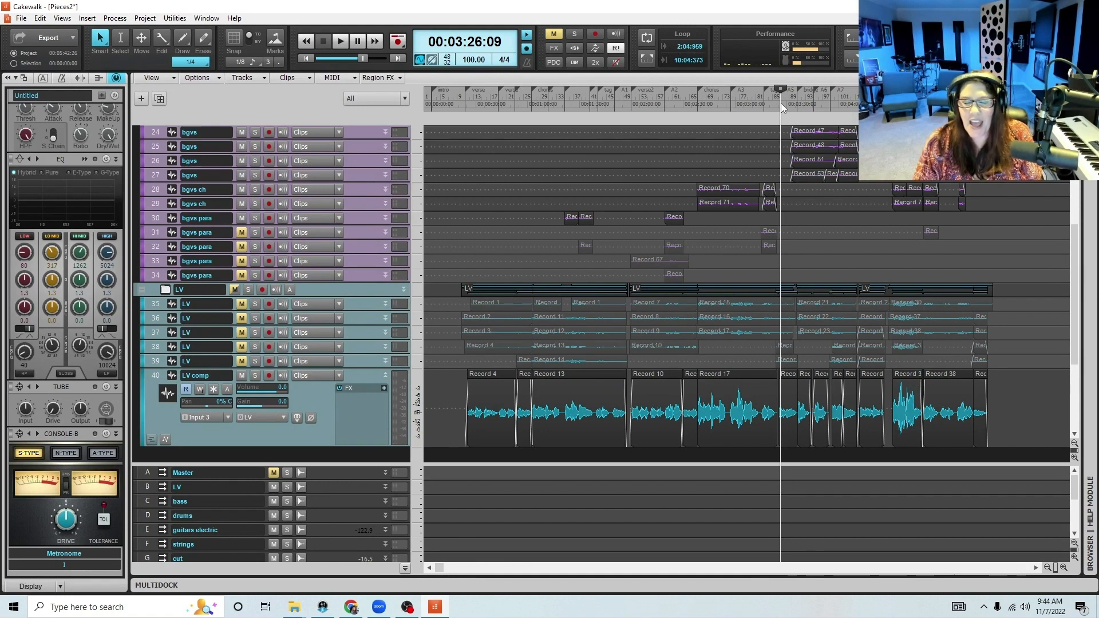
click(1063, 569)
key(space)
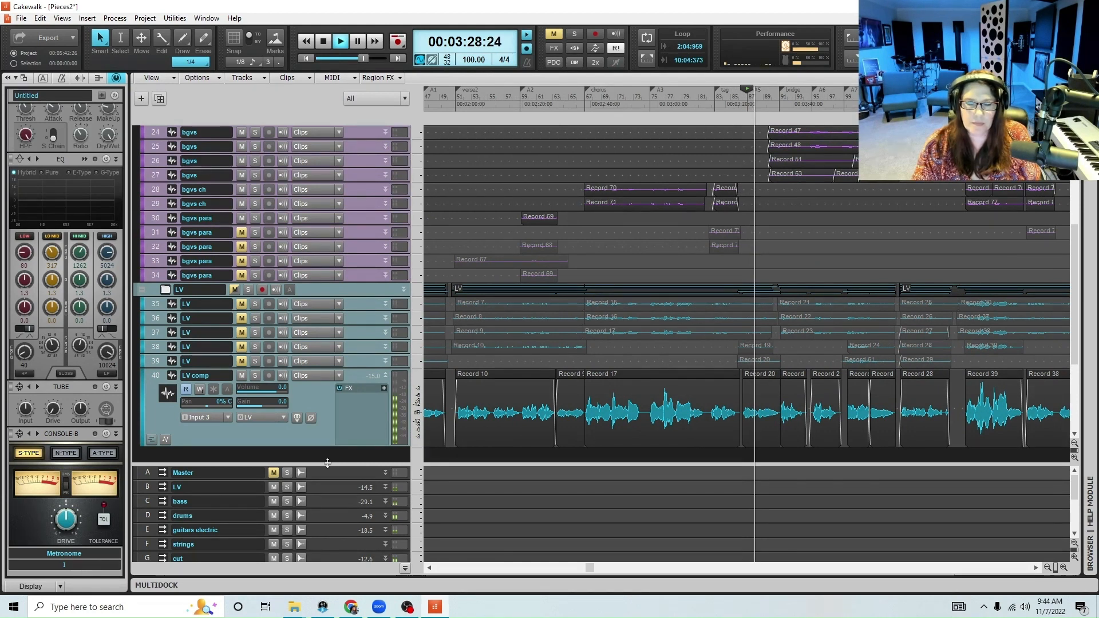
Expand the BGVS bus, inspect the LV bus's controls, and set the BGVS output volume to -4.9 during playback, stopping playback when done
drag(327, 462, 338, 401)
drag(327, 517, 326, 566)
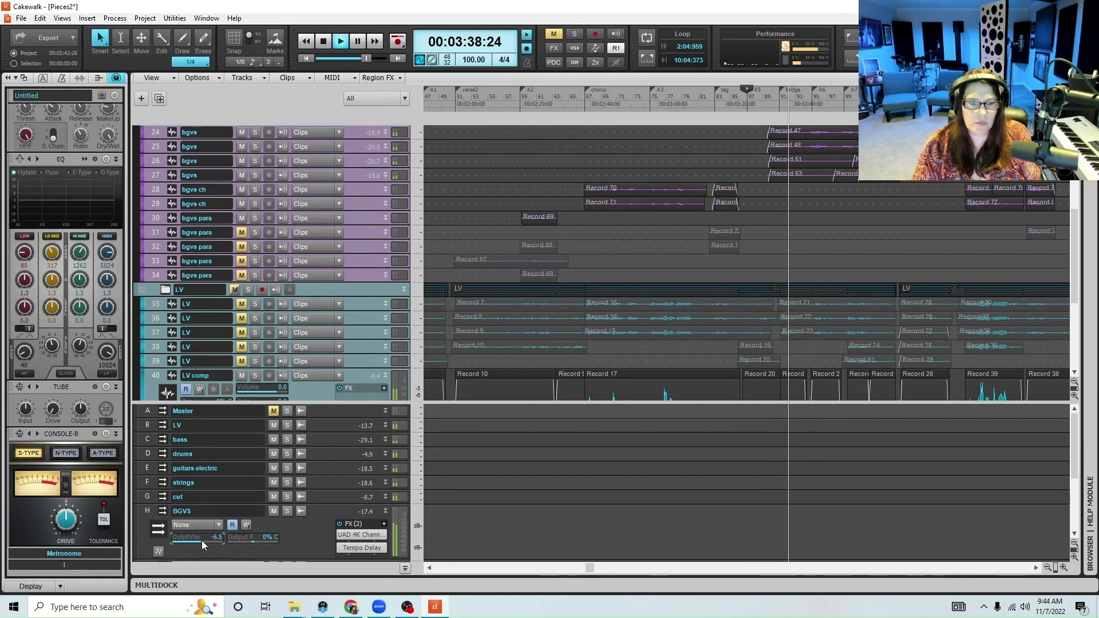
drag(324, 432, 315, 497)
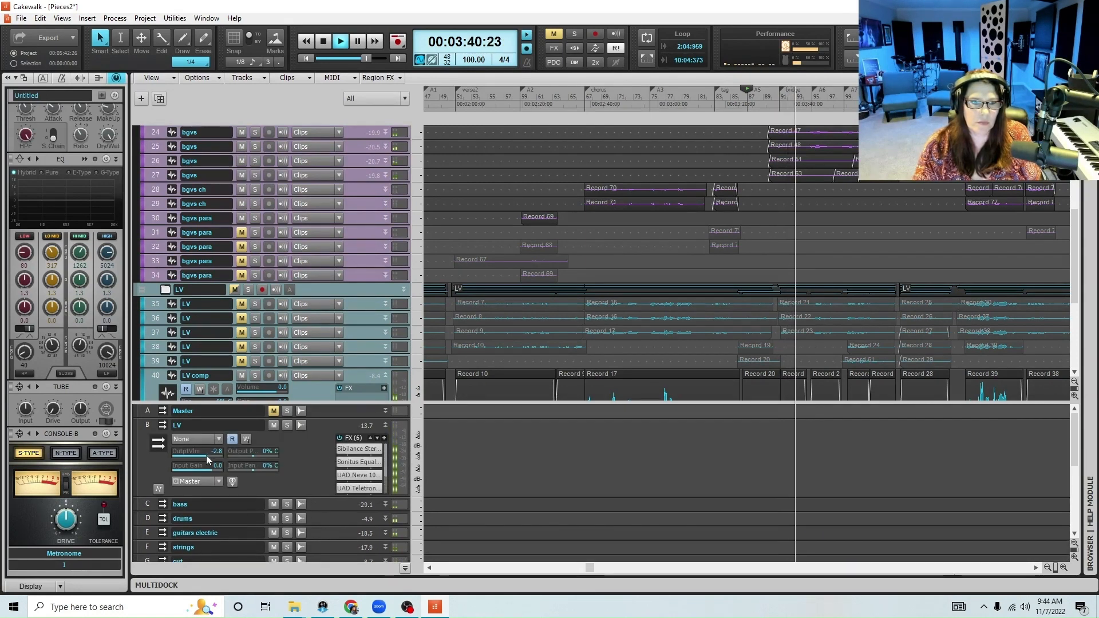
mouse_move(215, 458)
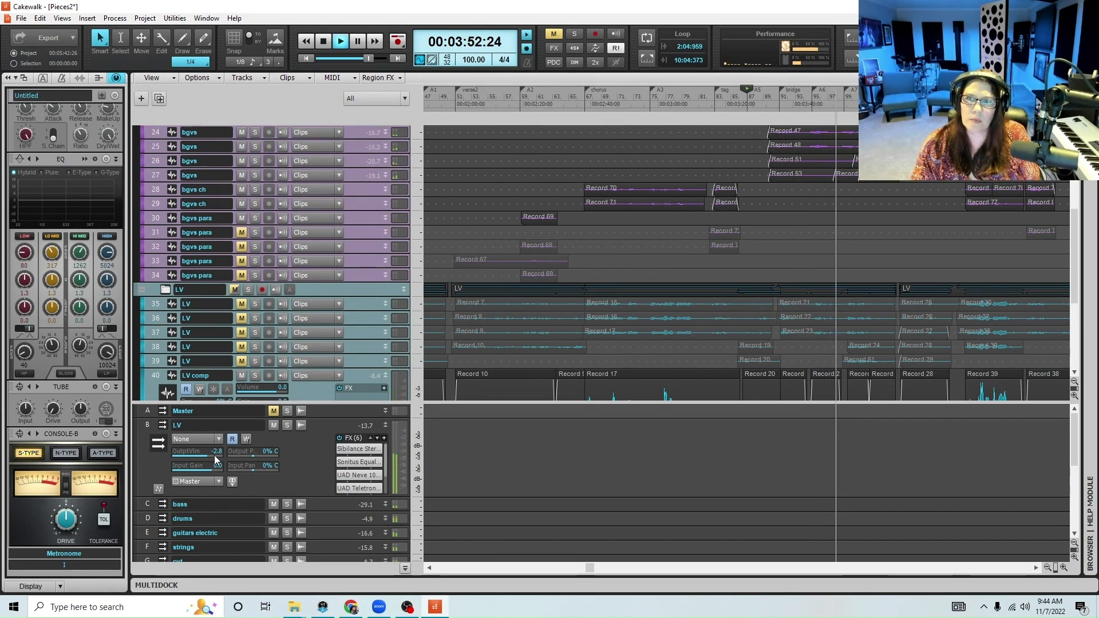
click(384, 426)
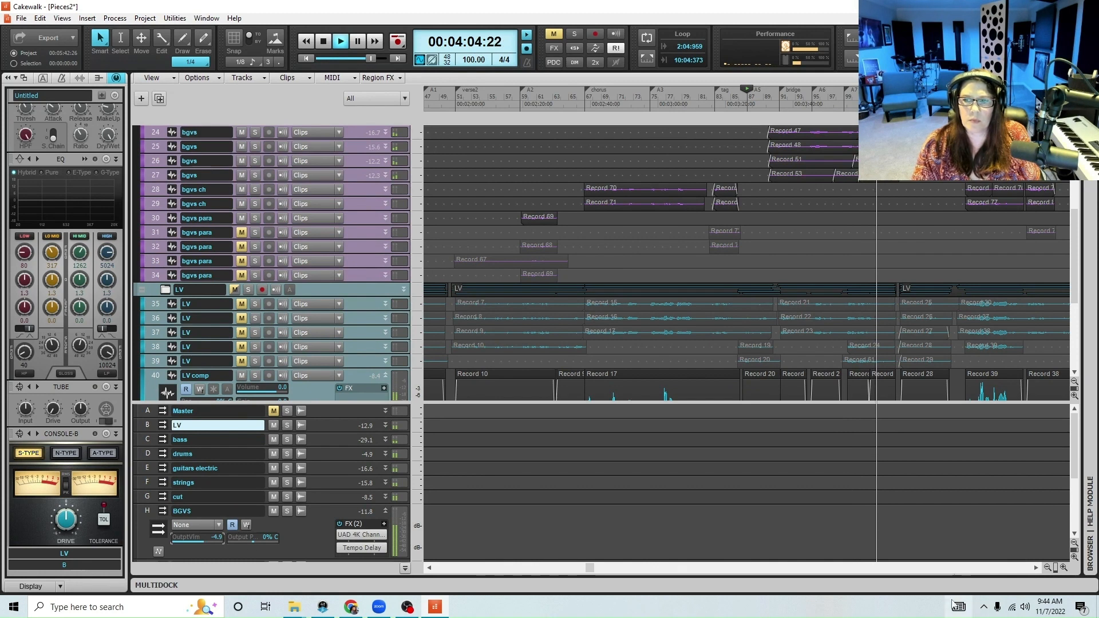
click(1046, 568)
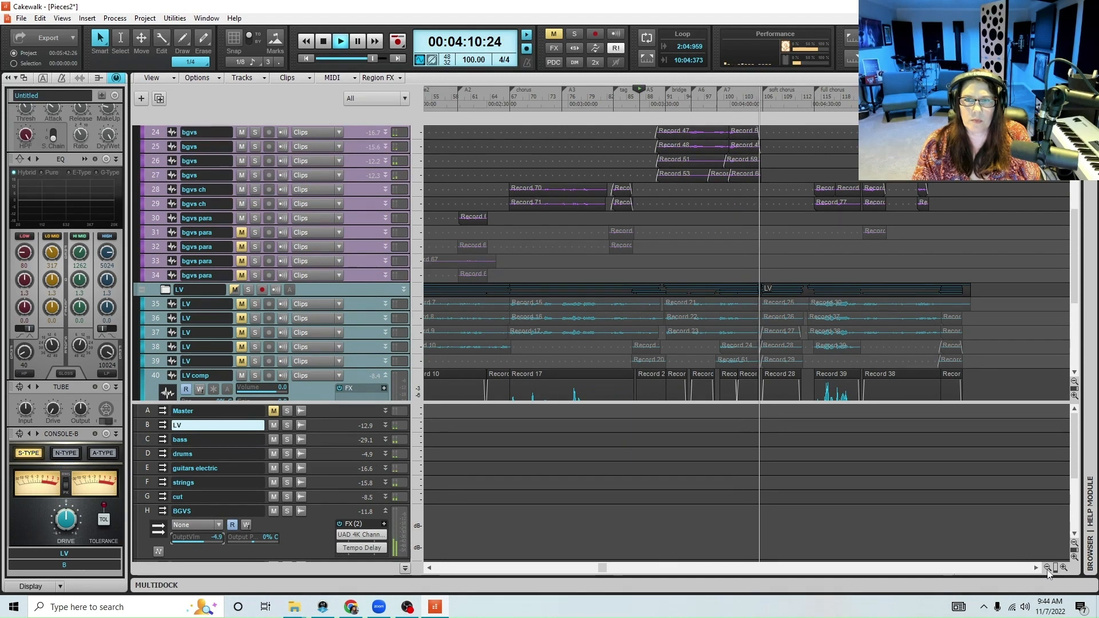
key(space)
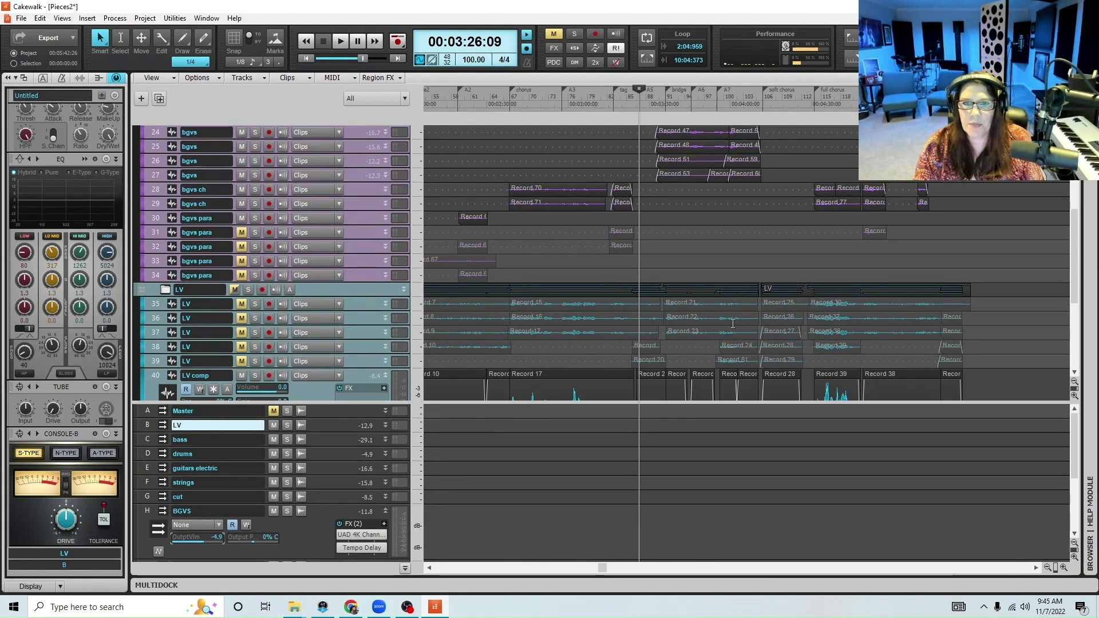
Lower the LV bus's output volume to -12.2 and reset the BGVS bus's output volume to 0.0
scroll(753, 330, down, 3)
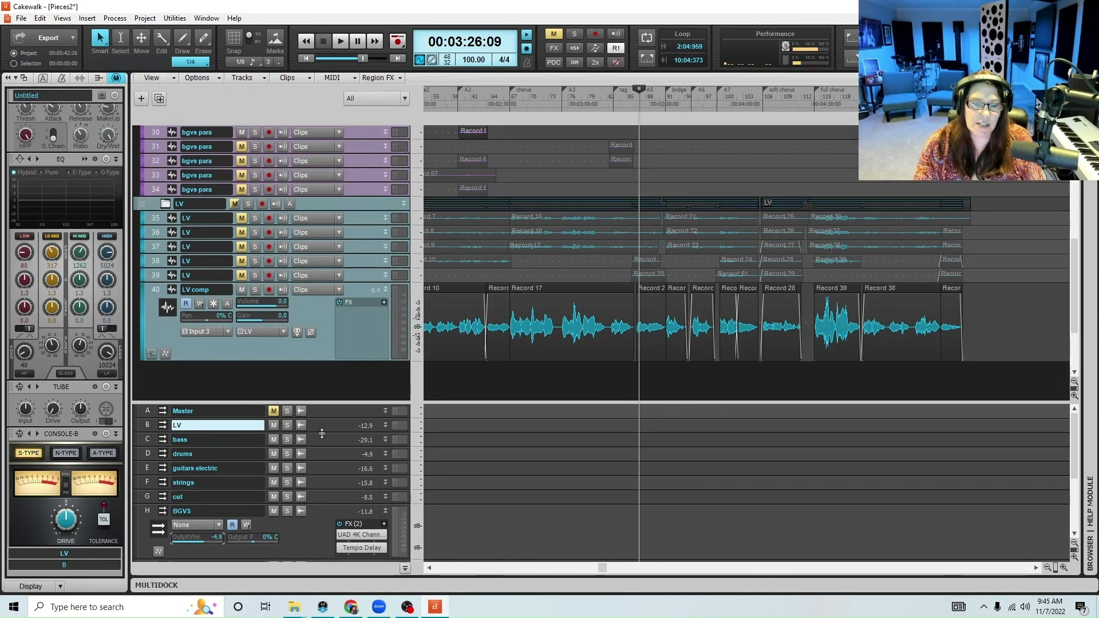
drag(321, 432, 313, 499)
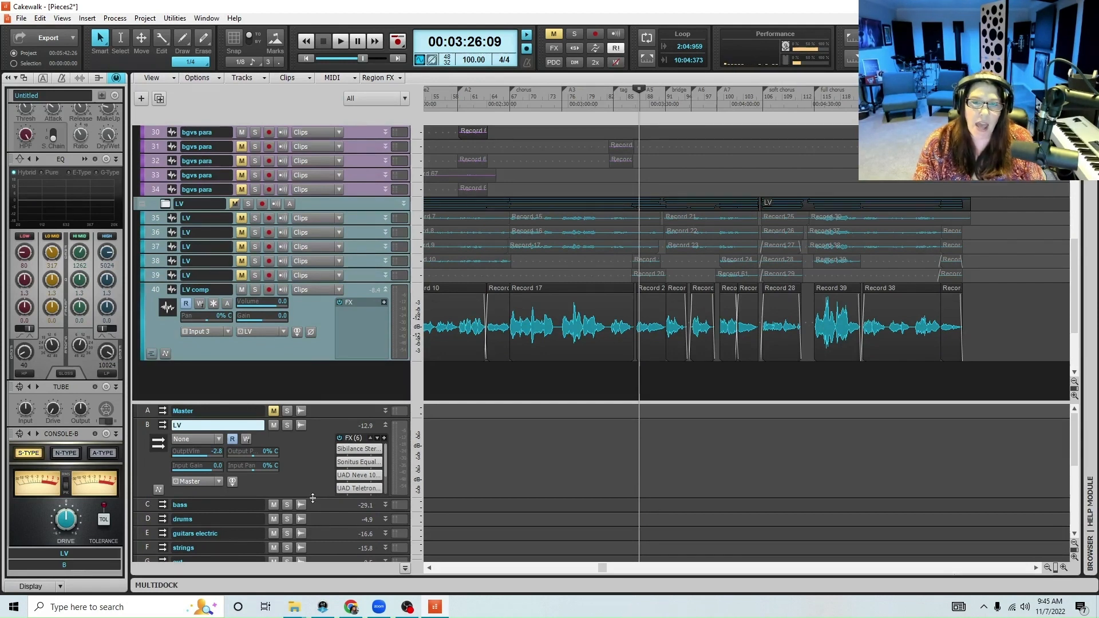
drag(312, 498, 313, 505)
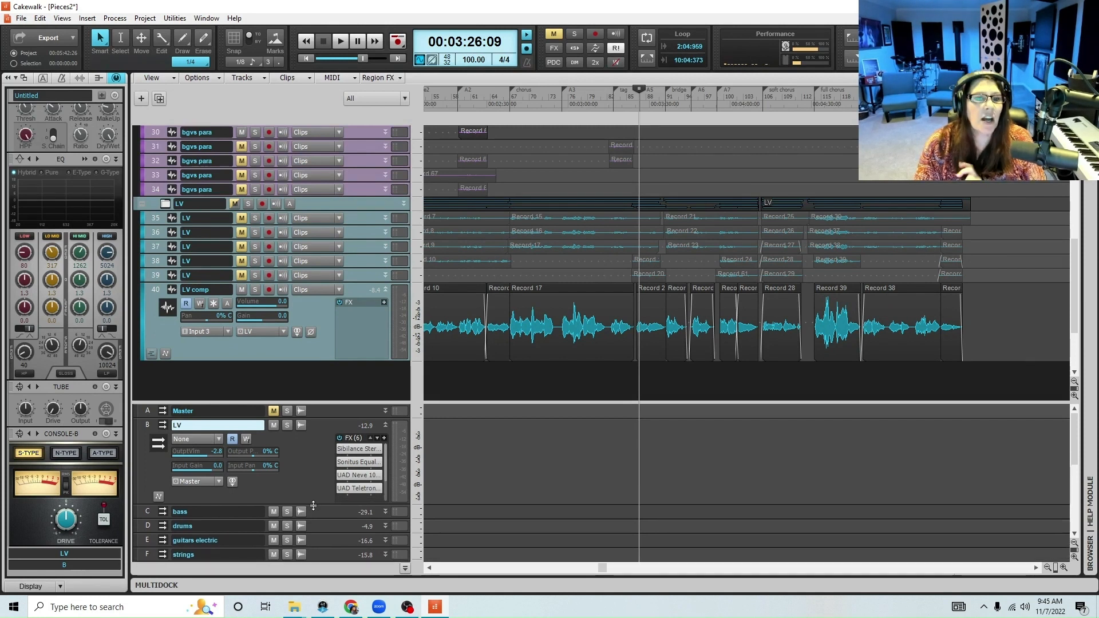
drag(313, 505, 314, 526)
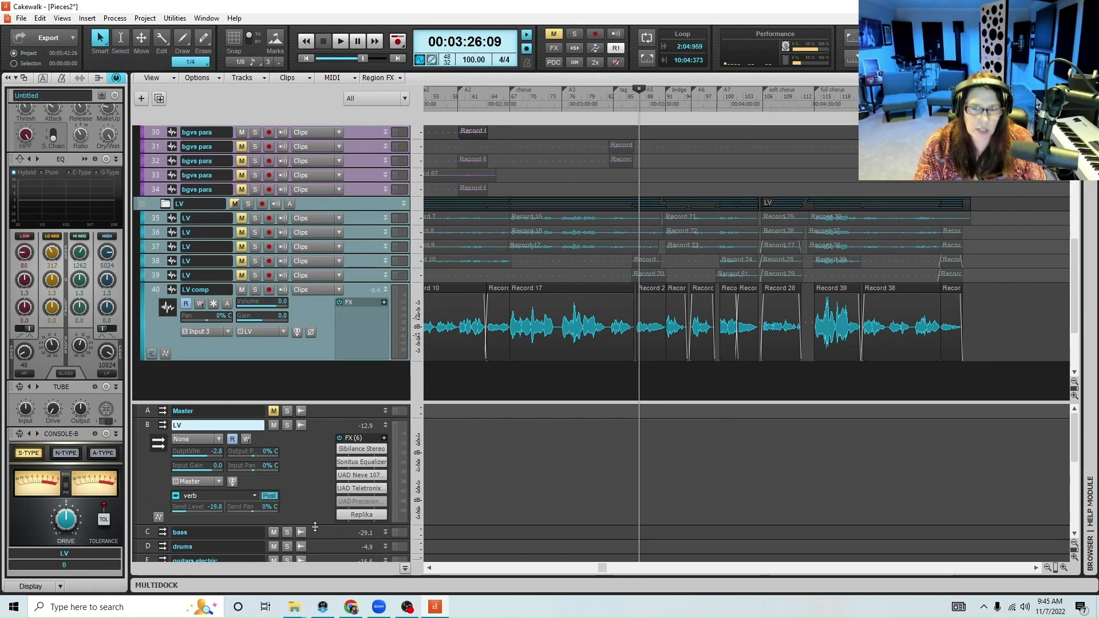
drag(315, 526, 315, 538)
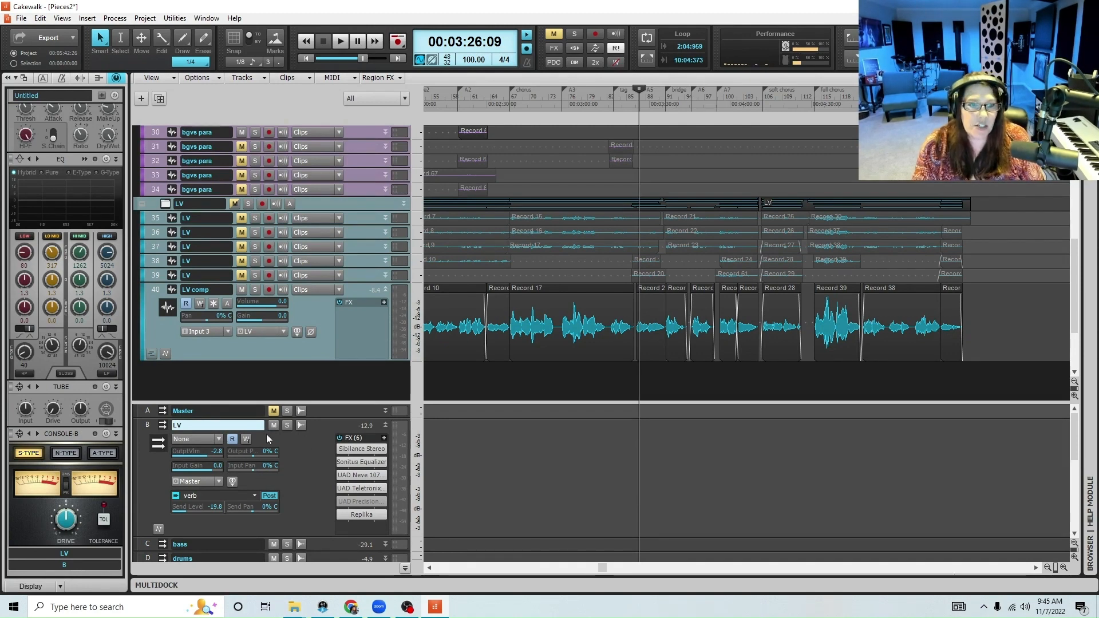
drag(225, 449, 194, 455)
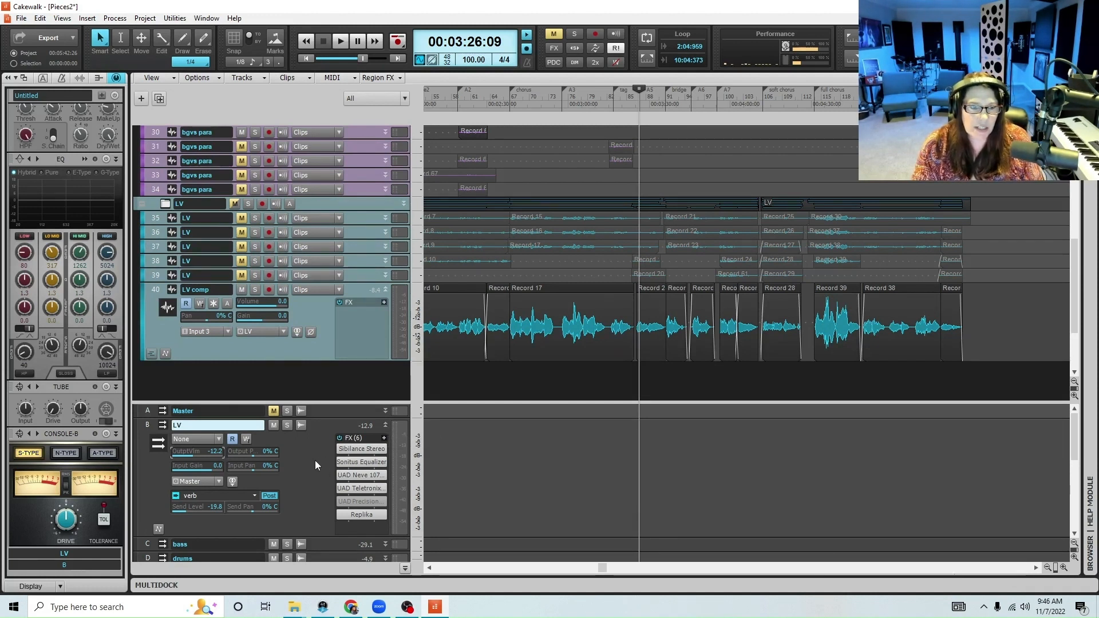
click(386, 427)
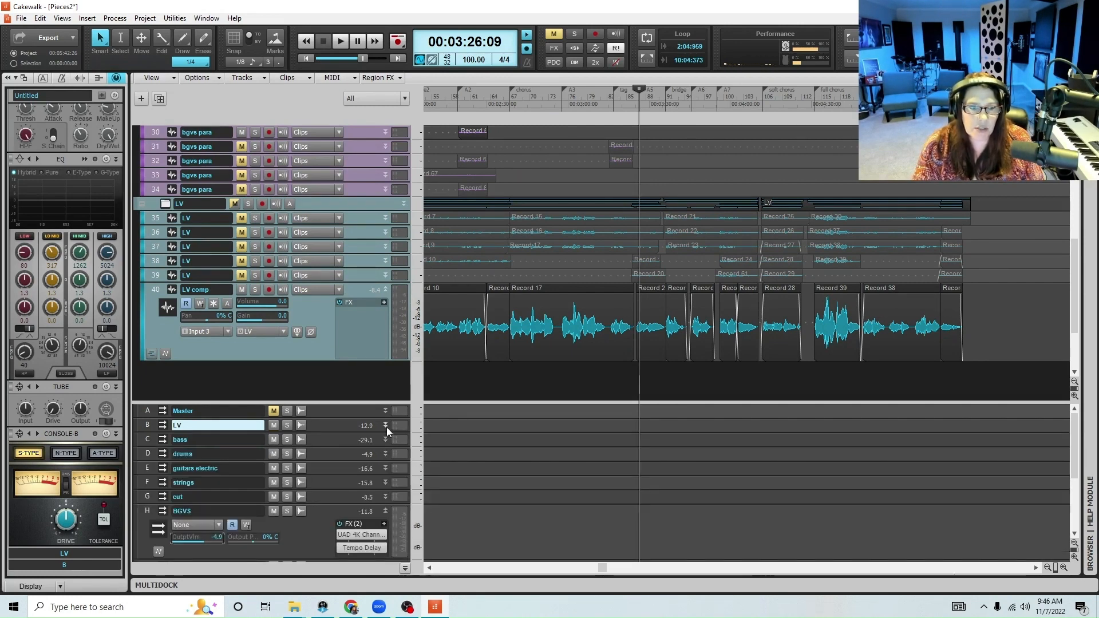
double_click(211, 540)
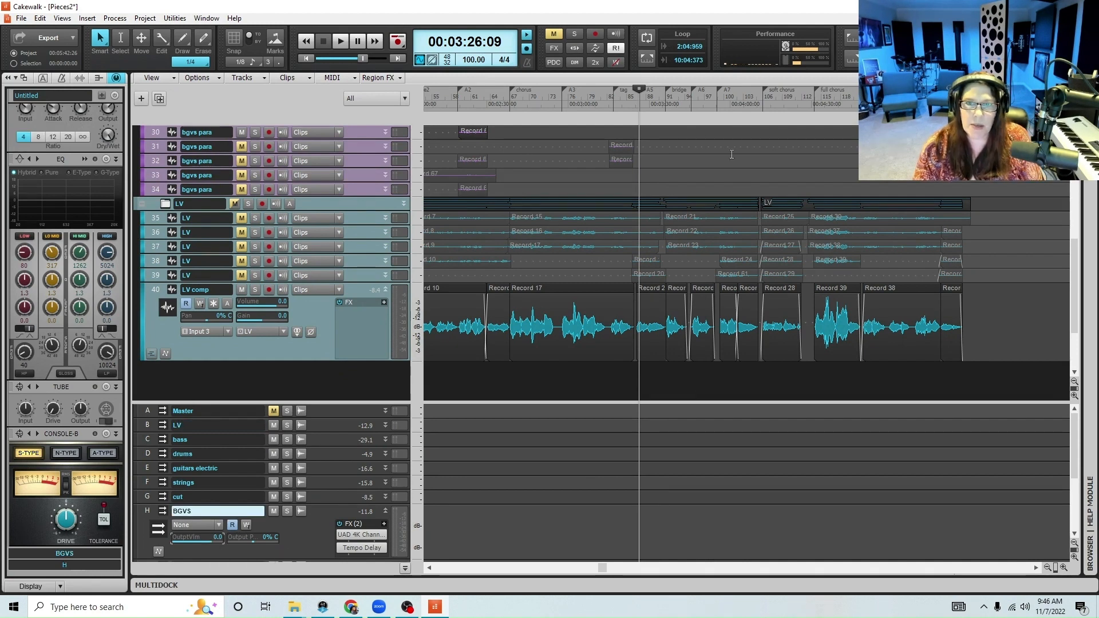
Solo background vocal tracks 22 to 25 and play them from the start of their bridge clips at 00:03:32:26
click(656, 99)
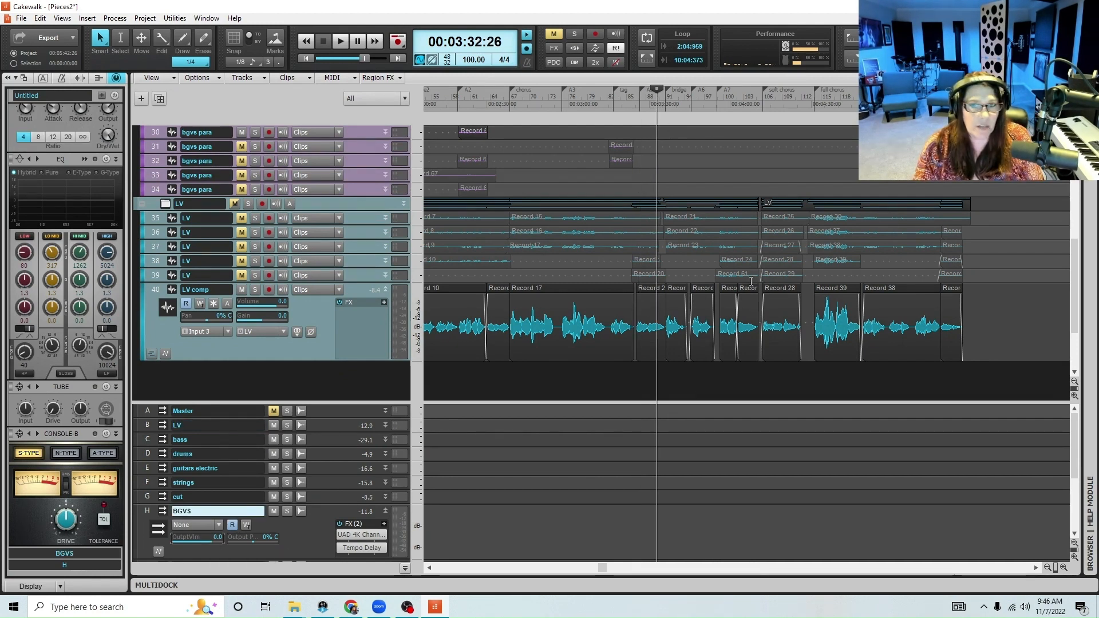
scroll(743, 282, up, 2)
scroll(743, 282, up, 3)
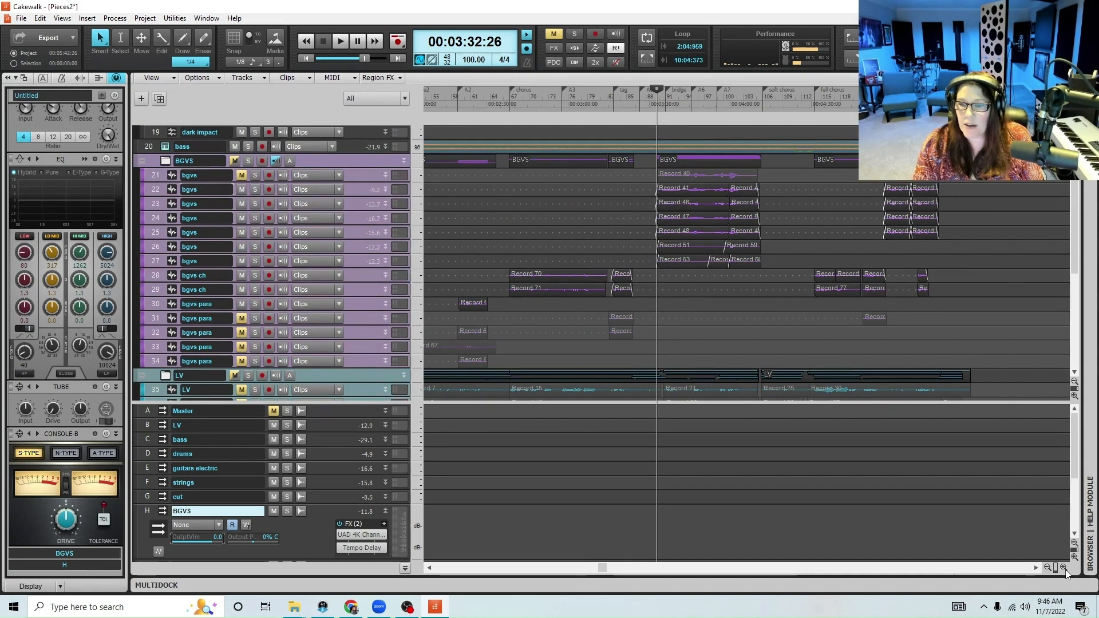
click(1064, 567)
click(1064, 567)
click(1064, 567)
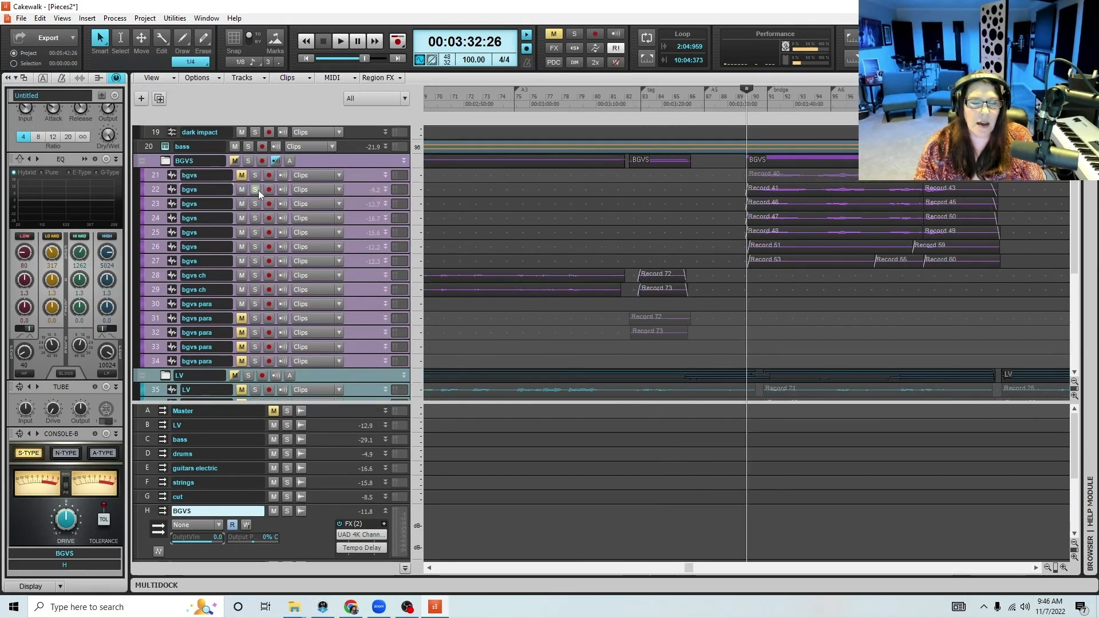
drag(258, 190, 255, 232)
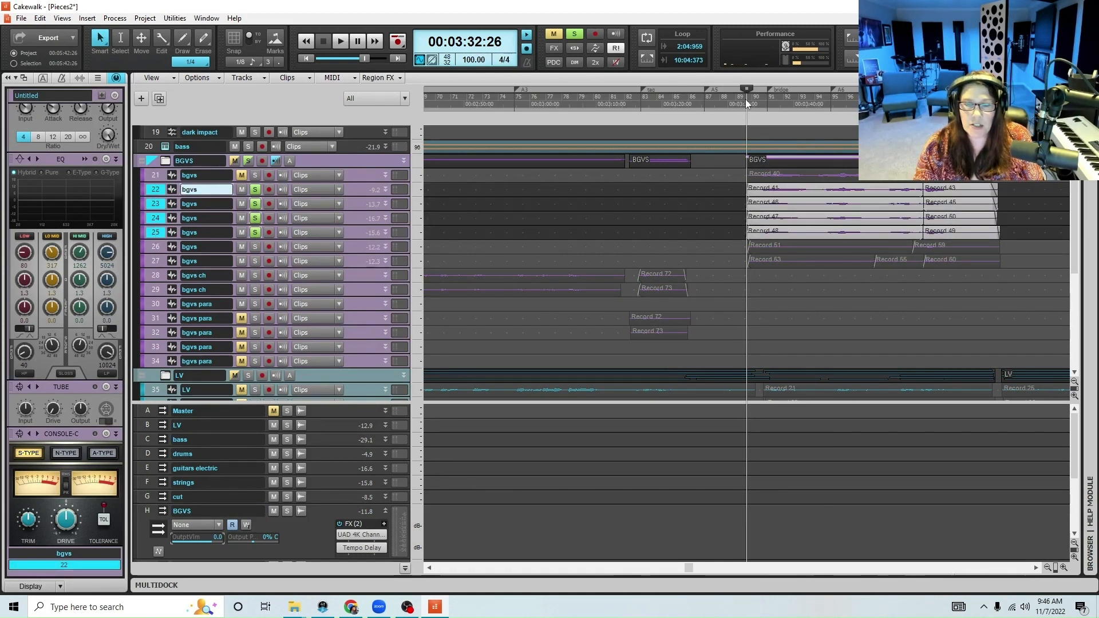
key(space)
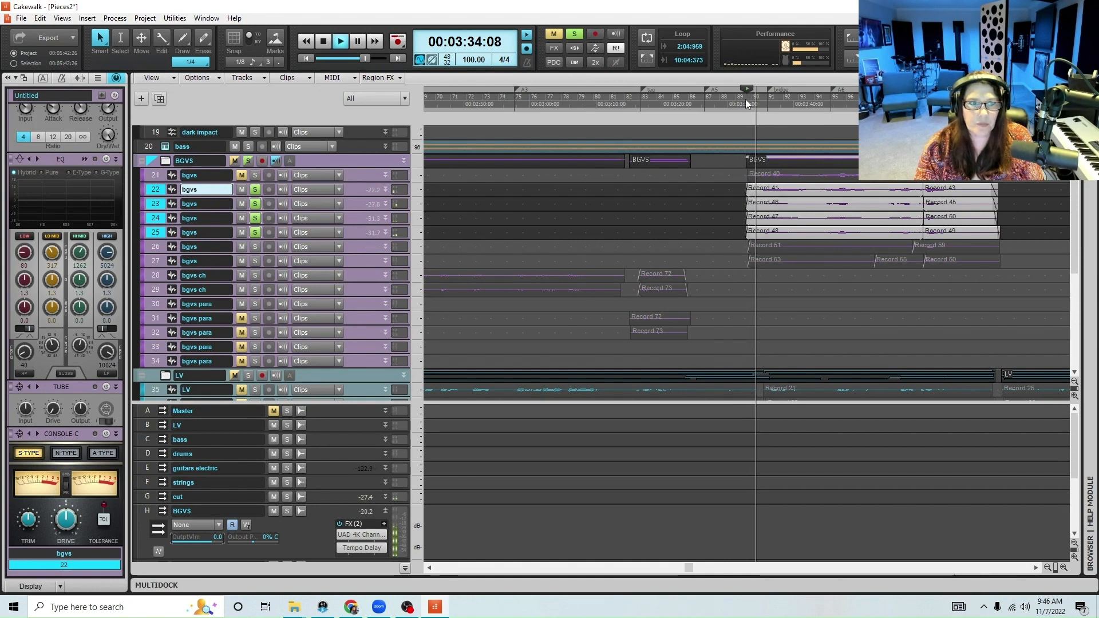
Rename tracks 22 to 25 as "bgvs hi" while they play, and stop playback
text(hi)
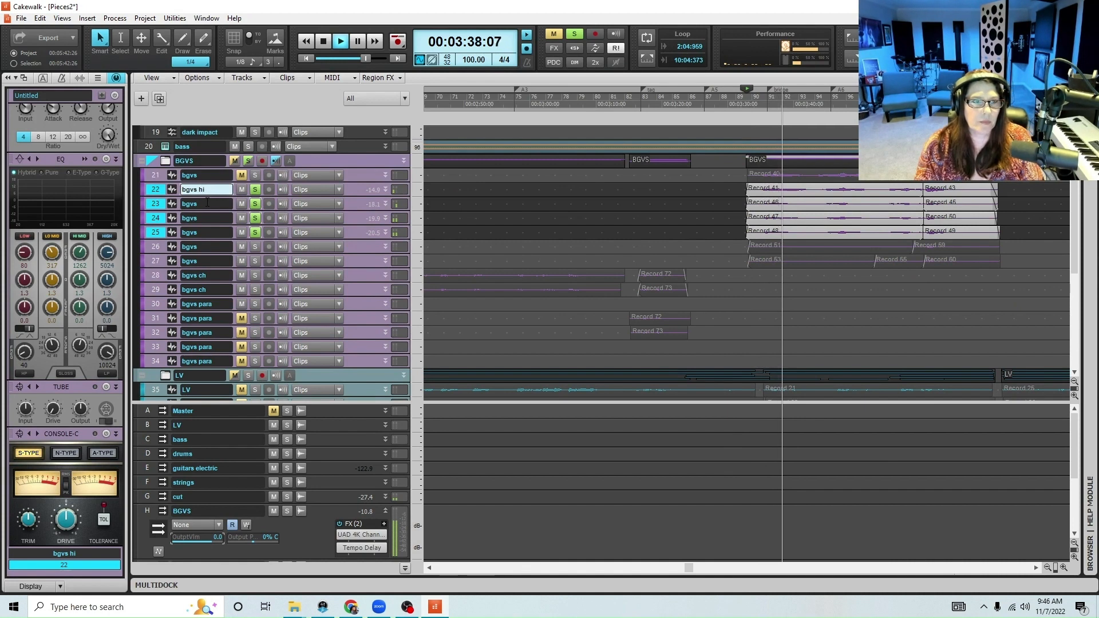
double_click(205, 204)
text(hi)
key(Return)
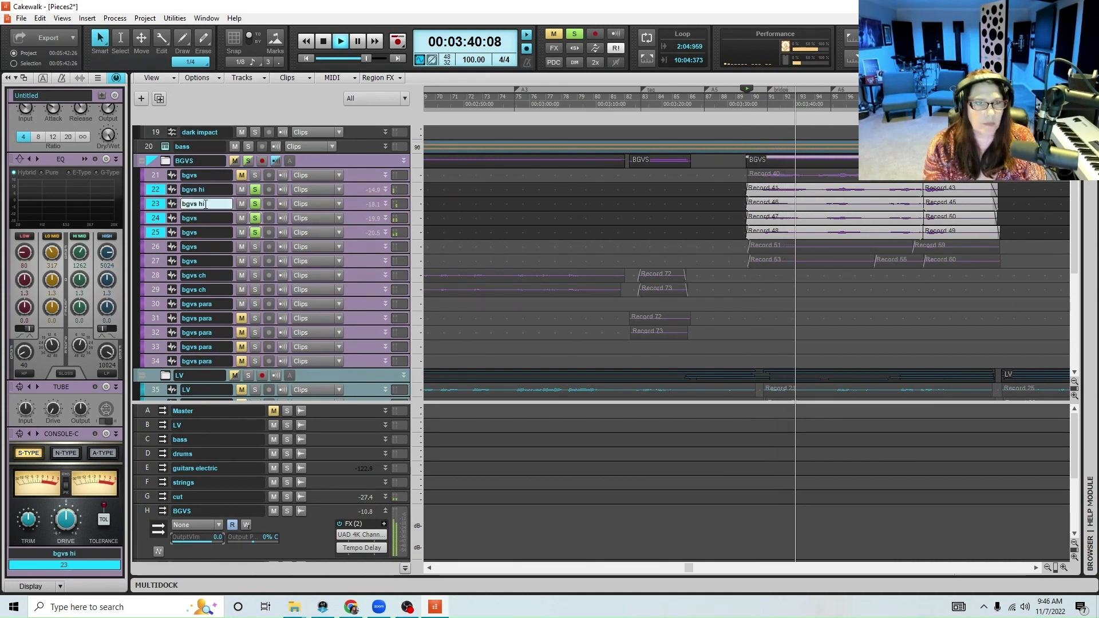
double_click(204, 218)
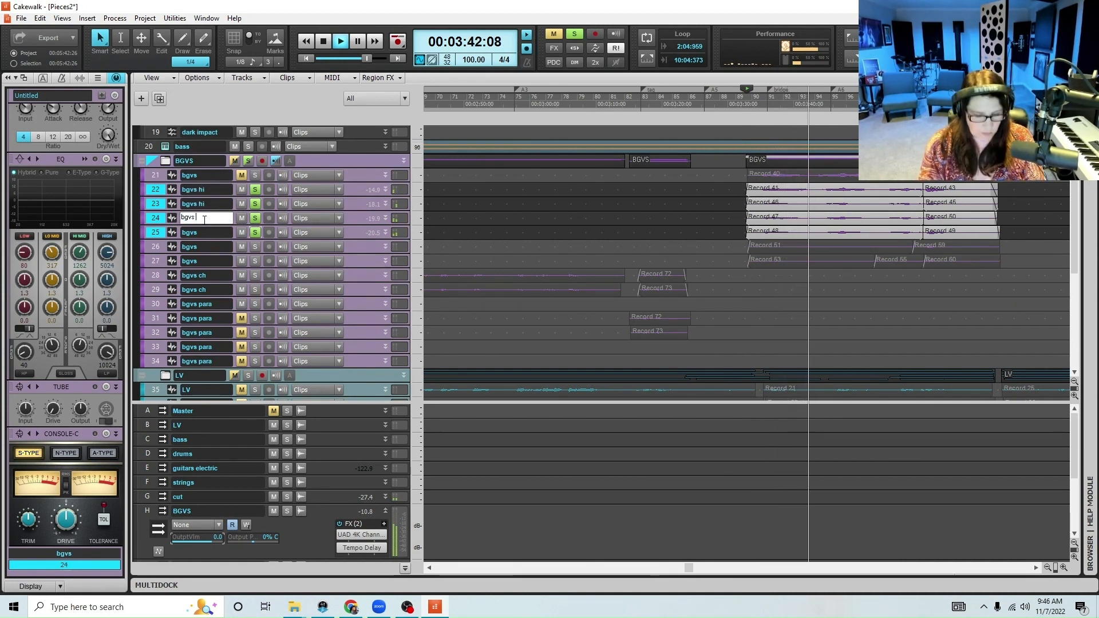
text(hi)
key(Return)
double_click(204, 232)
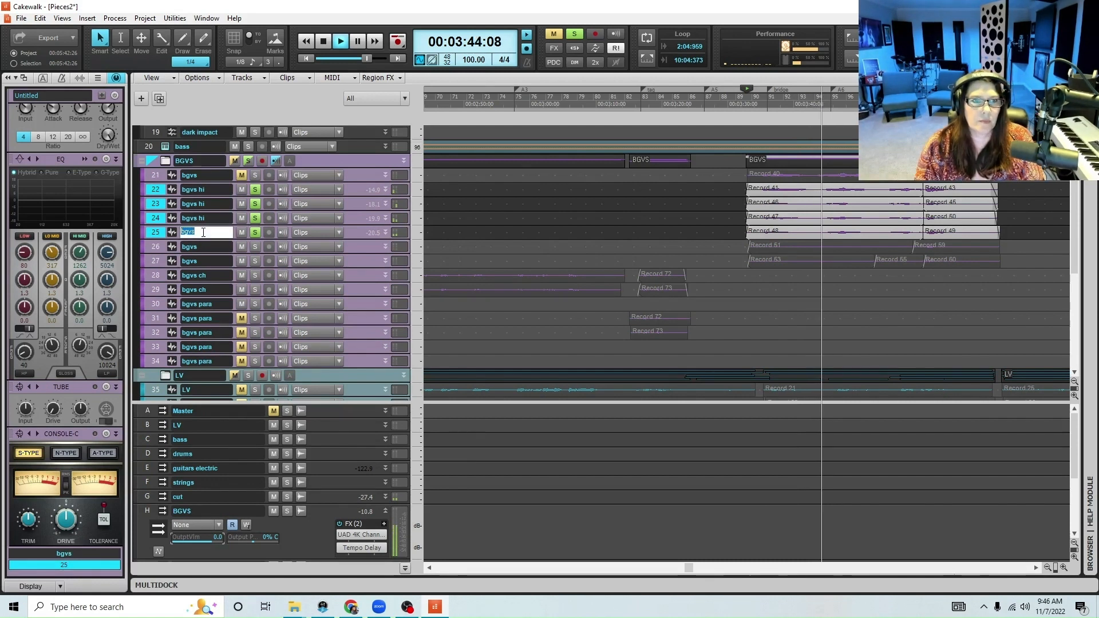
text(hi)
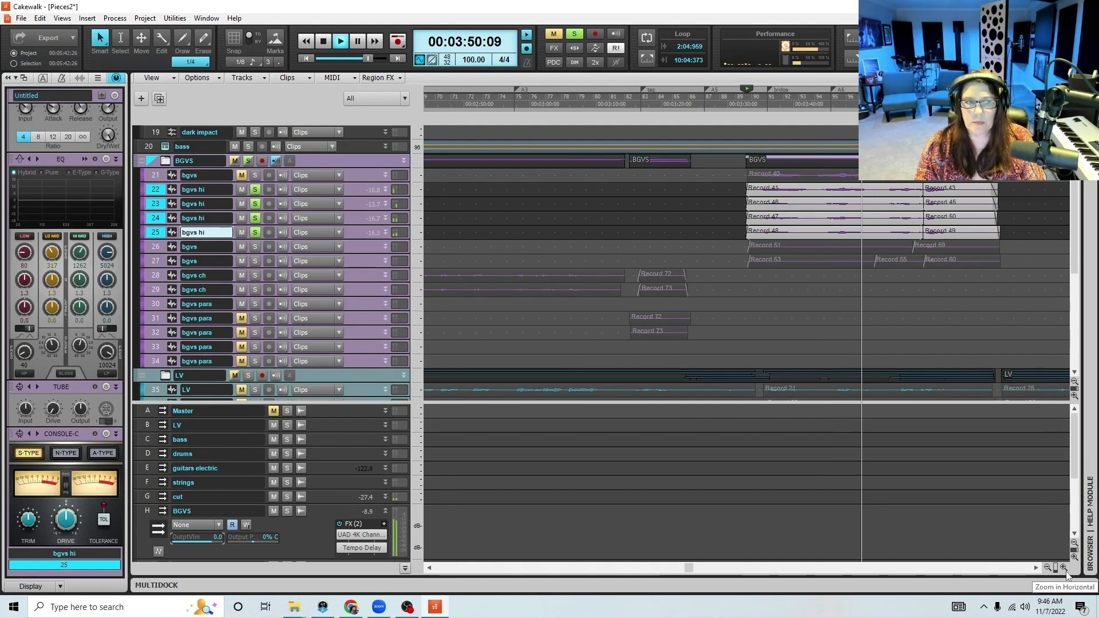
key(space)
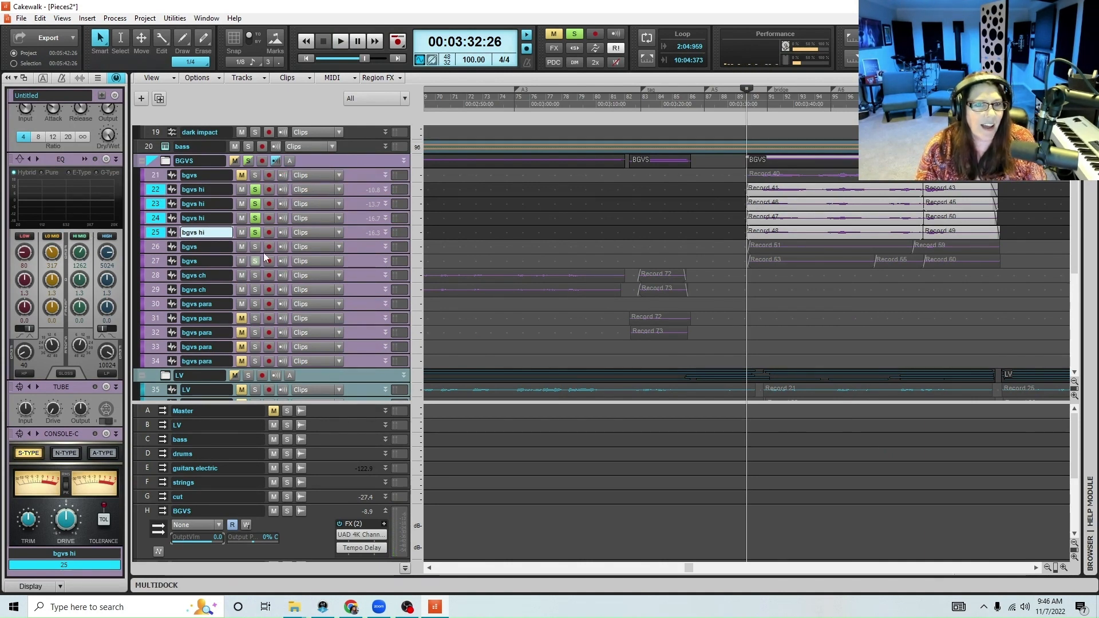
Solo background vocal tracks 26 and 27 in place of tracks 22 to 25, select them, and play them from 00:03:32:26
click(255, 246)
click(256, 260)
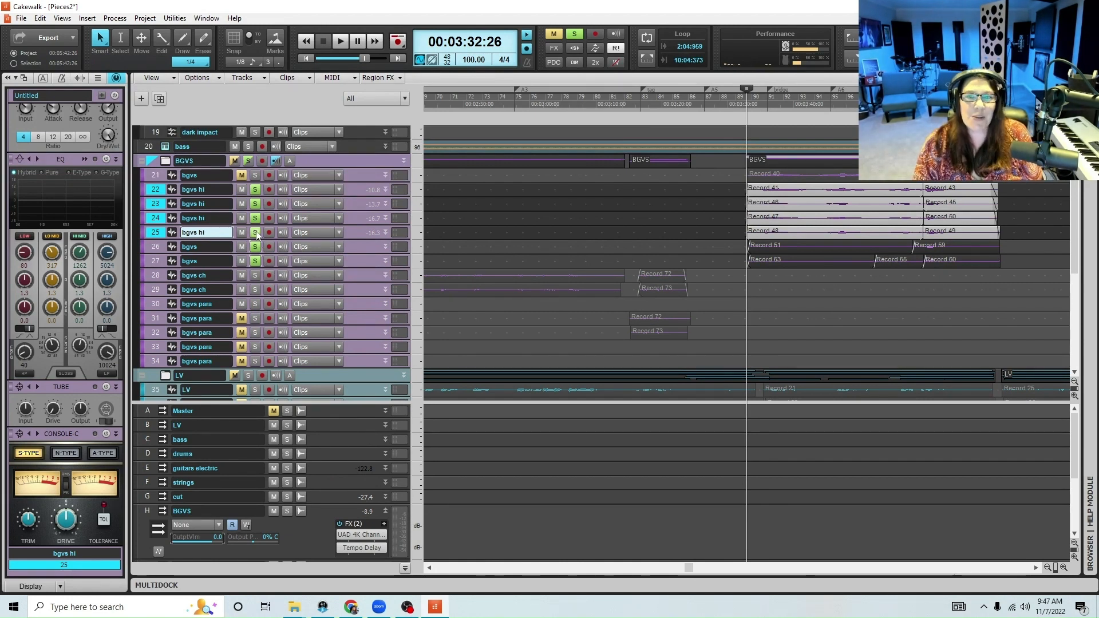
click(256, 232)
click(255, 218)
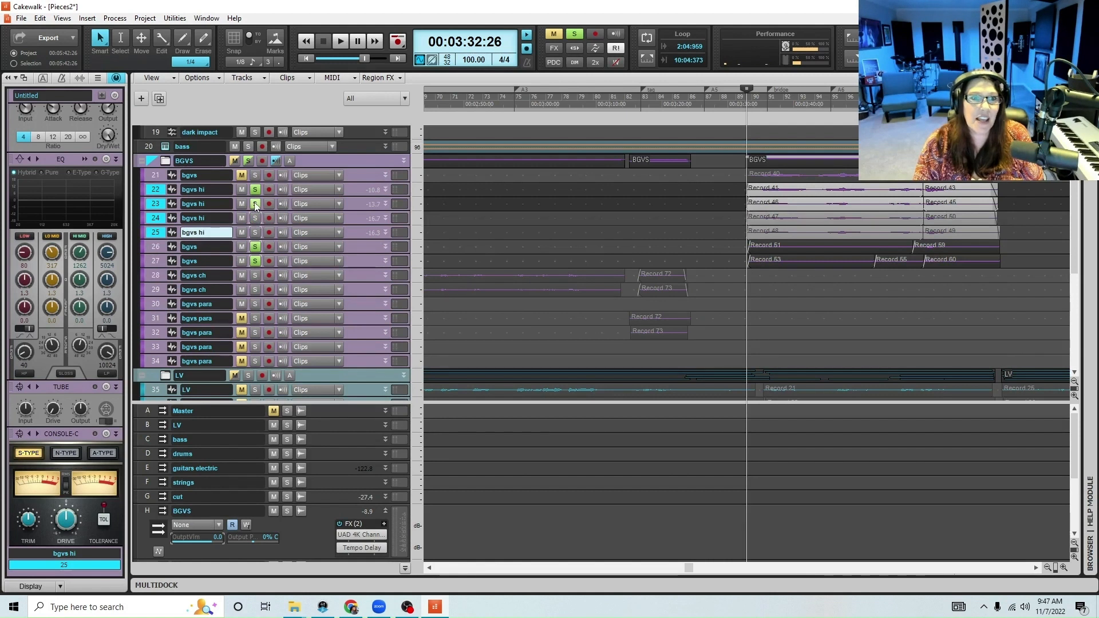
click(255, 203)
click(255, 189)
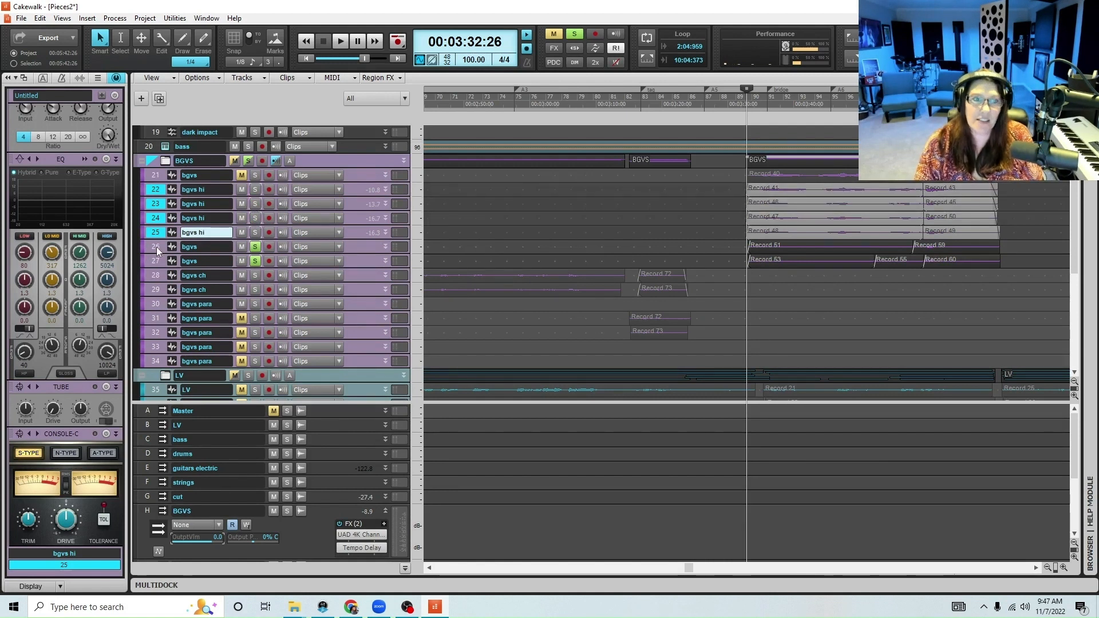
drag(156, 246, 156, 262)
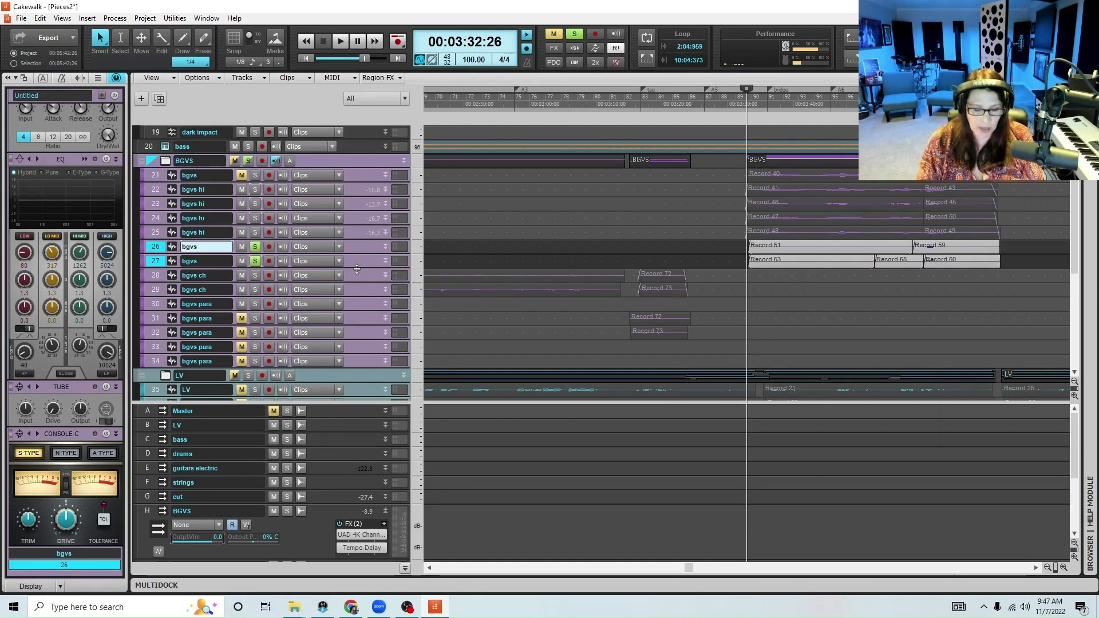
key(space)
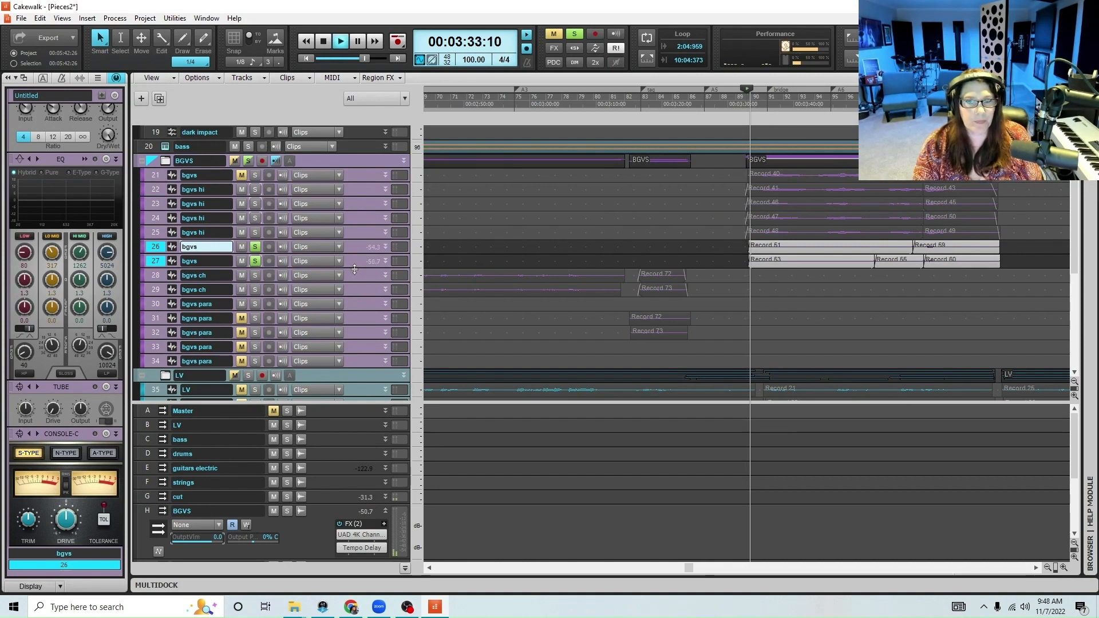
Expand tracks 26 and 27, pan them 56% left and 60% right respectively during playback, and stop playback
drag(354, 269, 355, 336)
drag(355, 255, 354, 300)
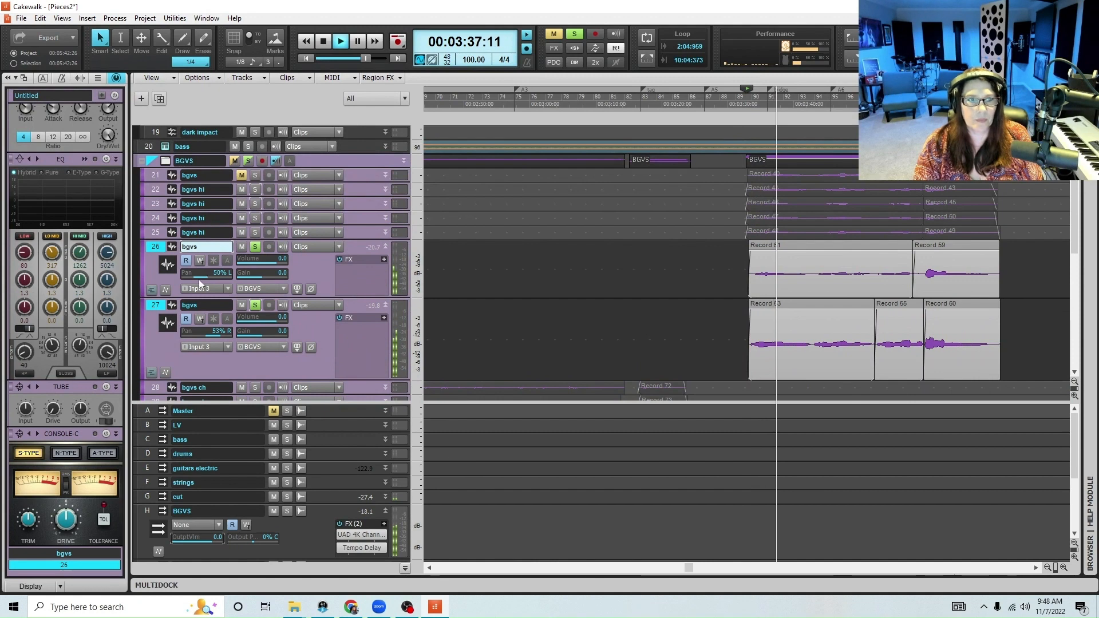
drag(201, 275, 200, 275)
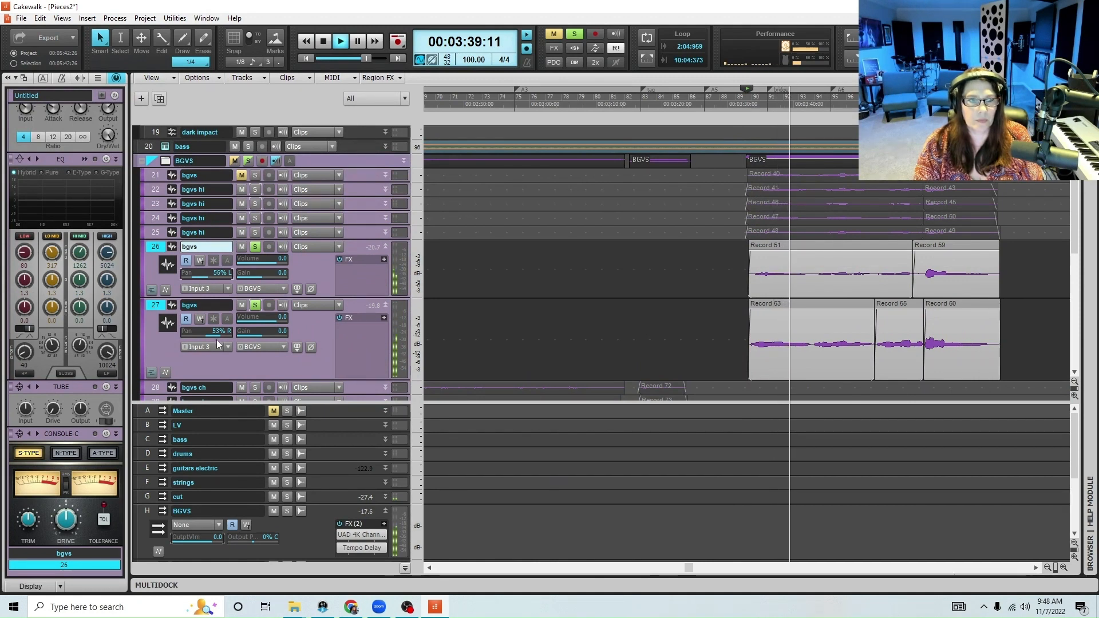
drag(217, 338, 220, 334)
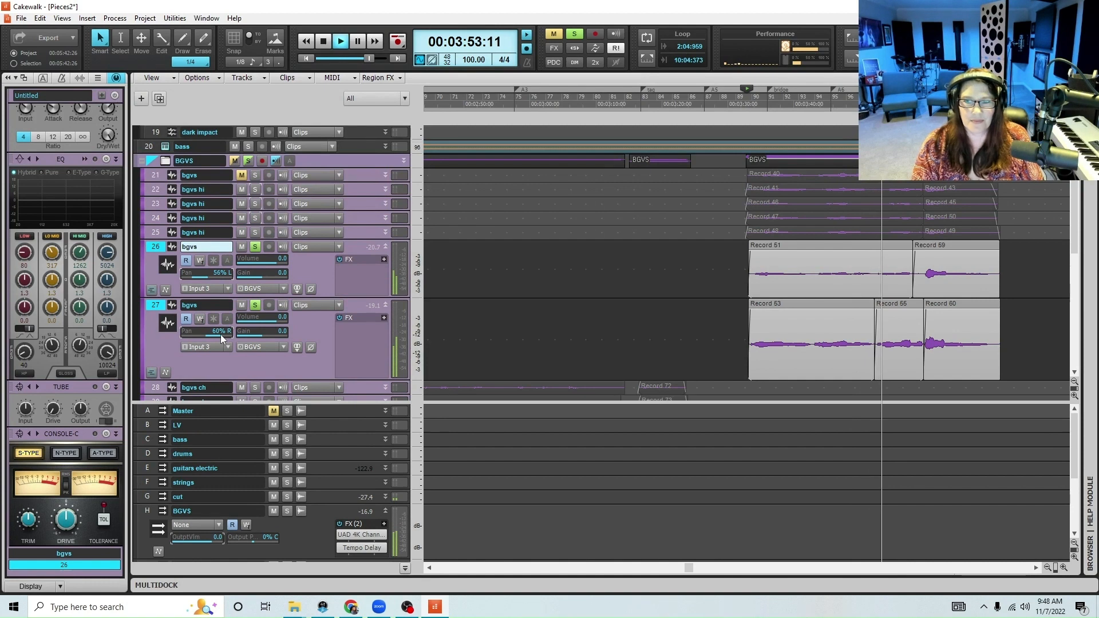
key(space)
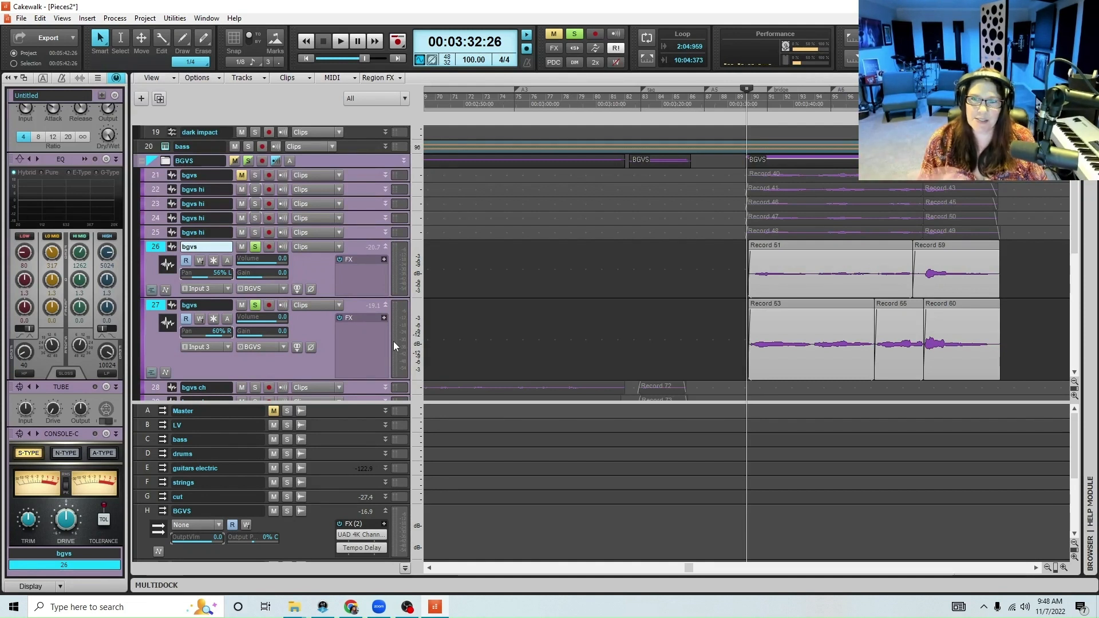
Rename tracks 26 and 27 as "bgvs low"
double_click(209, 246)
click(208, 246)
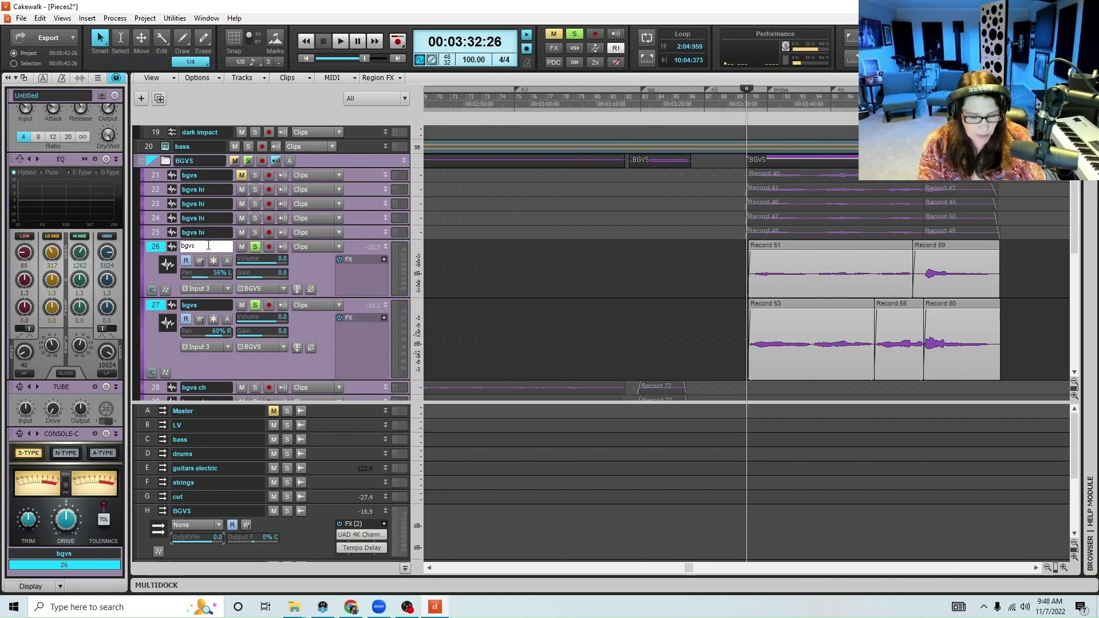
text(low)
key(Return)
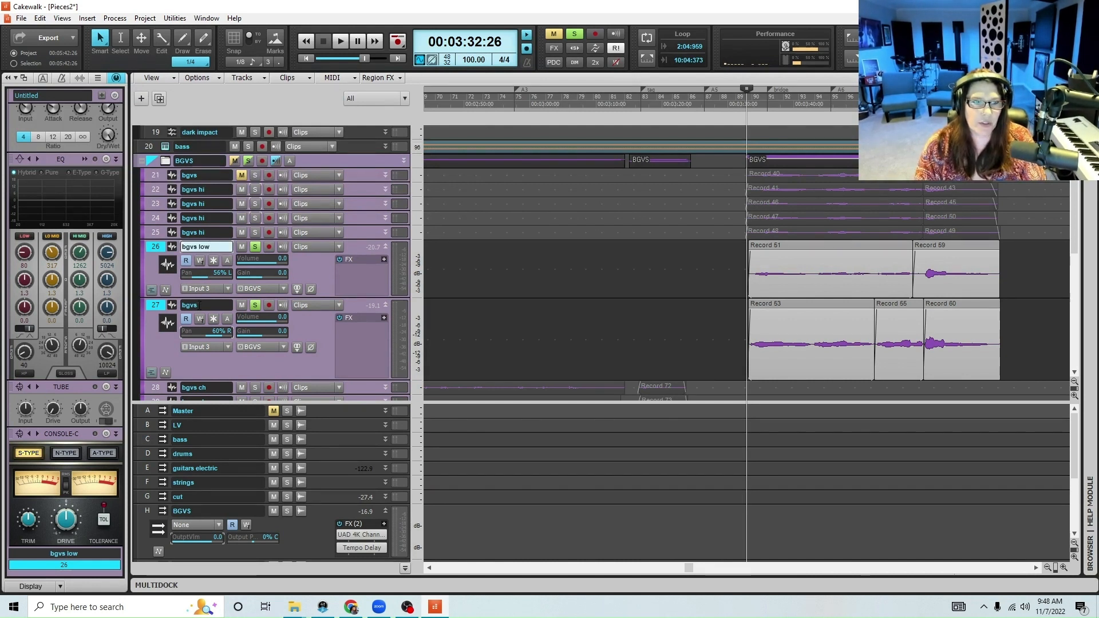
double_click(199, 305)
click(199, 305)
text(low)
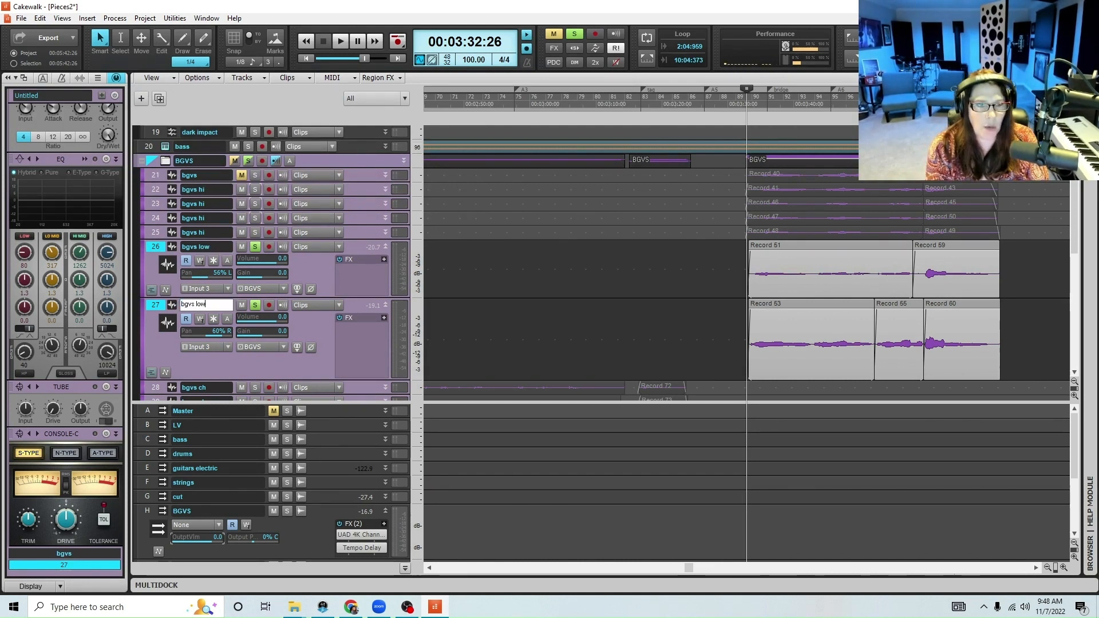
key(Return)
Expand track 25 to inspect its volume and pan controls, and collapse tracks 25 to 27
drag(355, 240, 349, 282)
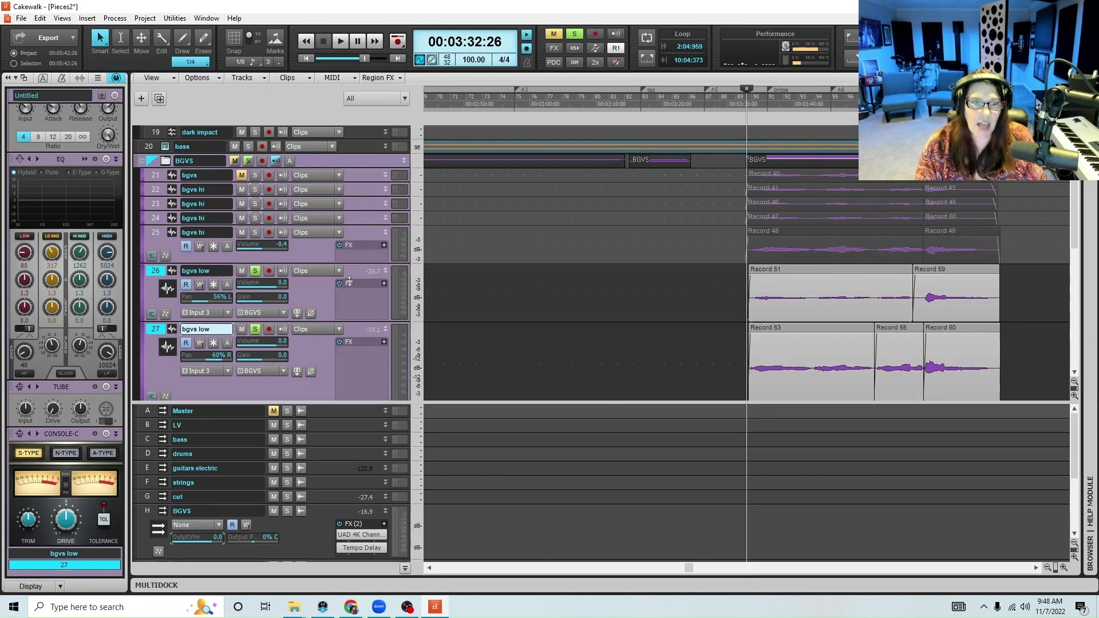
drag(350, 225, 355, 188)
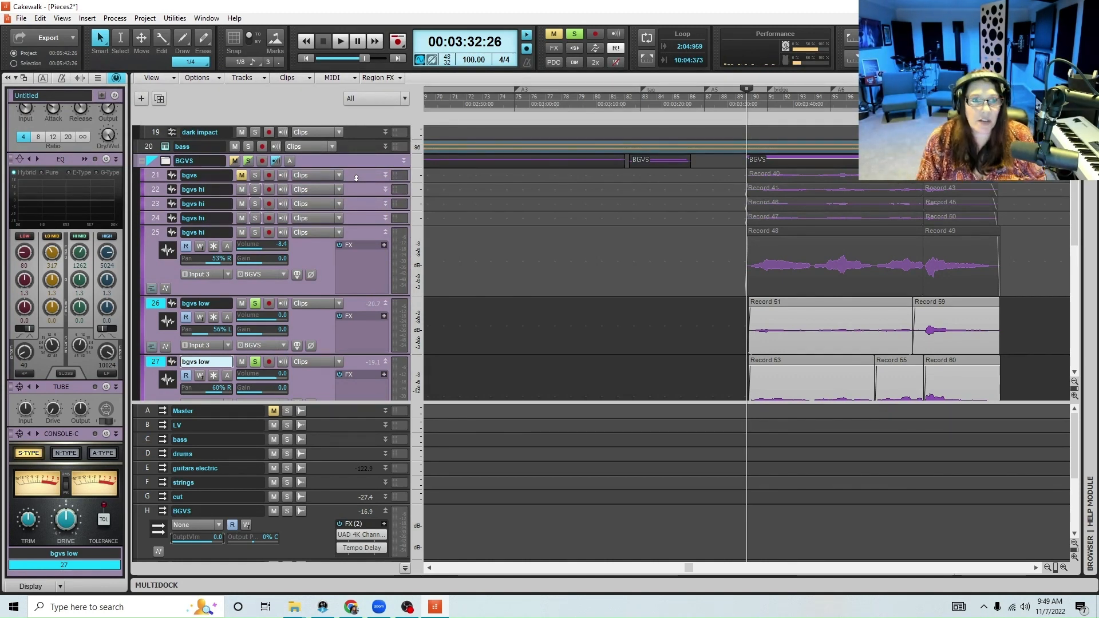
click(386, 232)
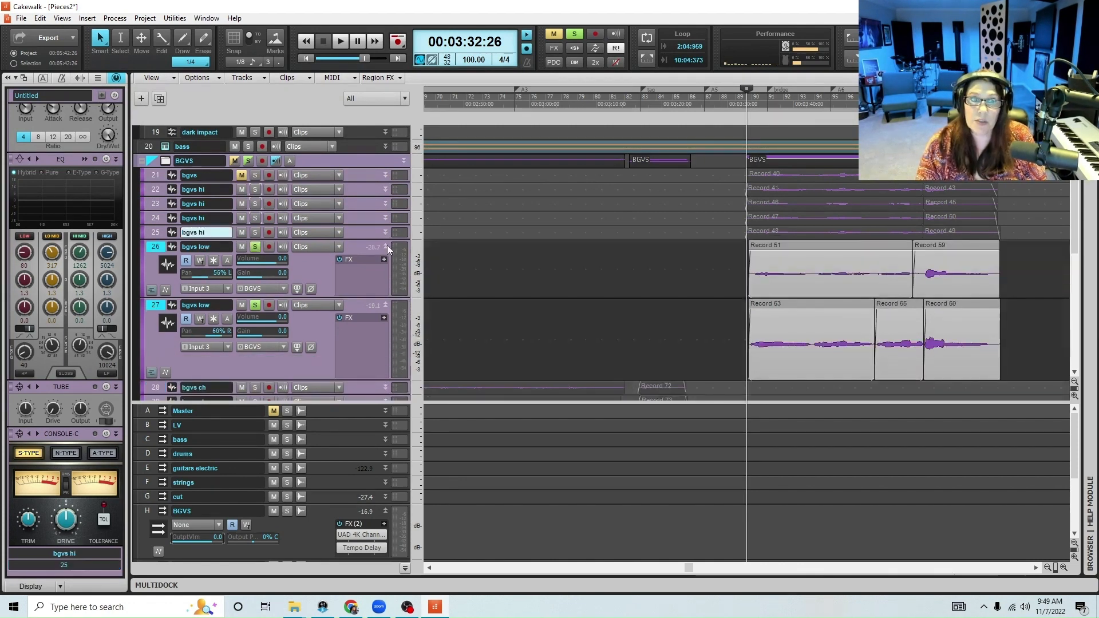
click(387, 245)
click(387, 261)
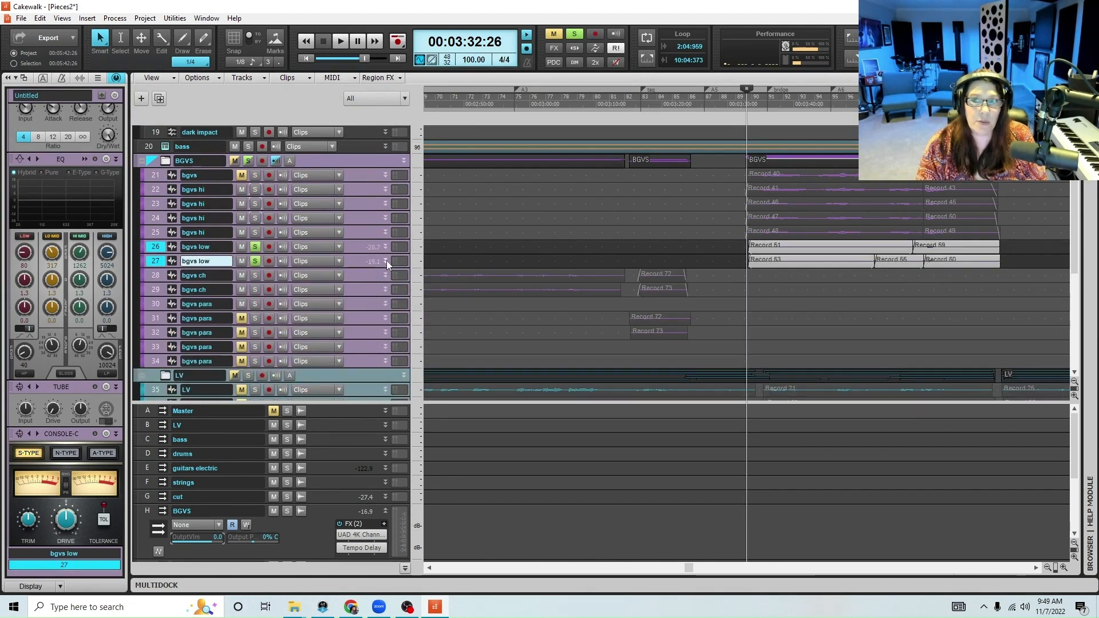
Unsolo tracks 26 and 27 and duplicate tracks 22 to 27 once without events, keeping properties, effects and sends, starting at track 28
click(155, 189)
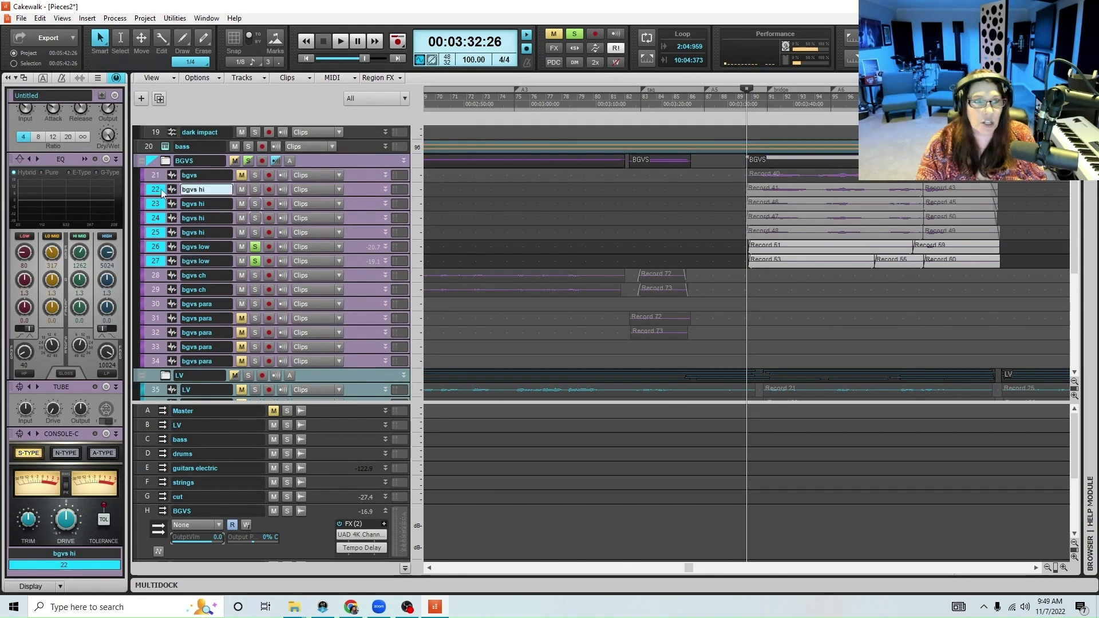
click(255, 248)
click(255, 261)
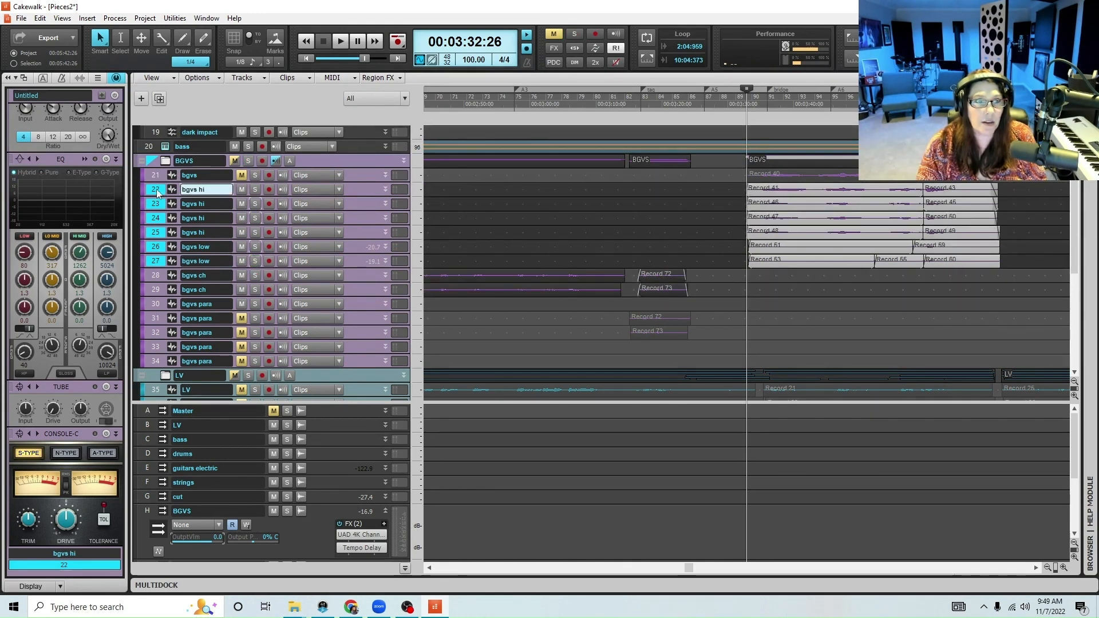
right_click(157, 190)
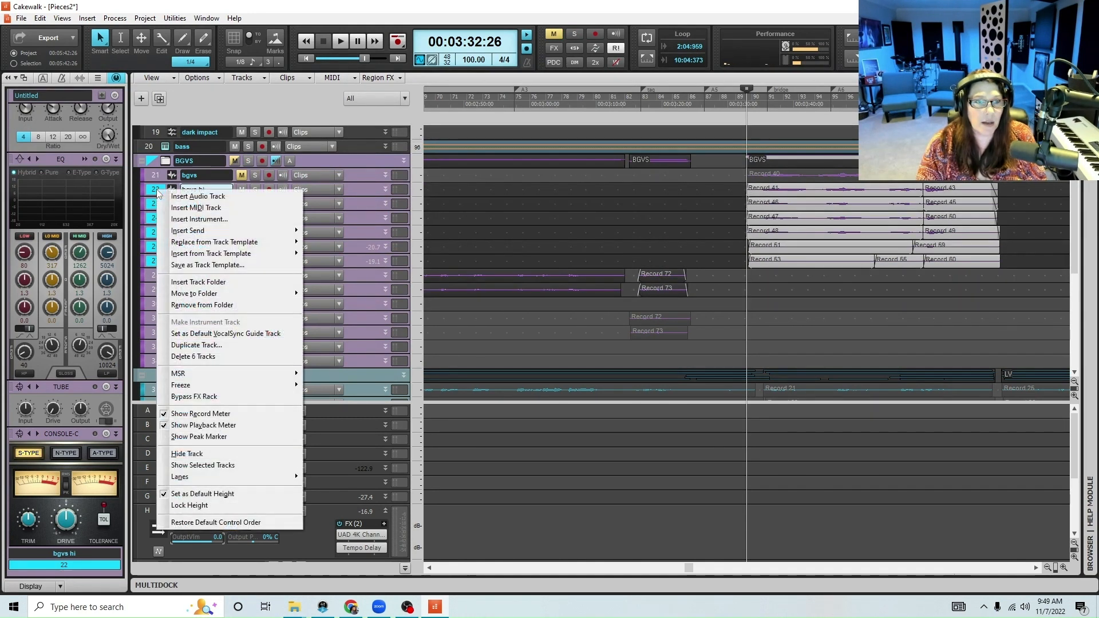
click(203, 345)
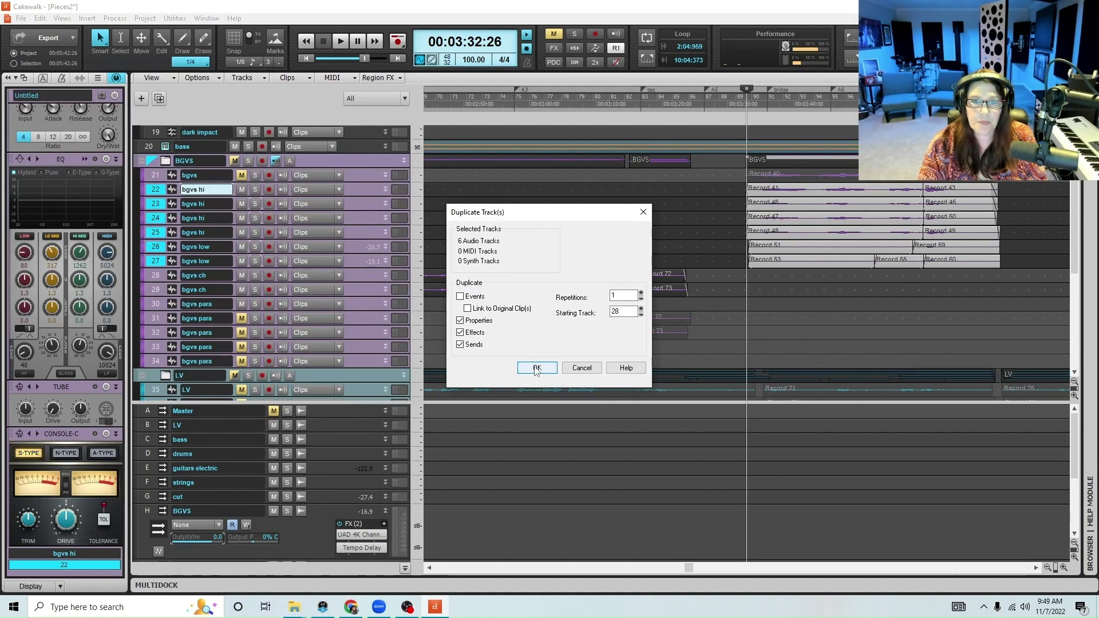
click(536, 370)
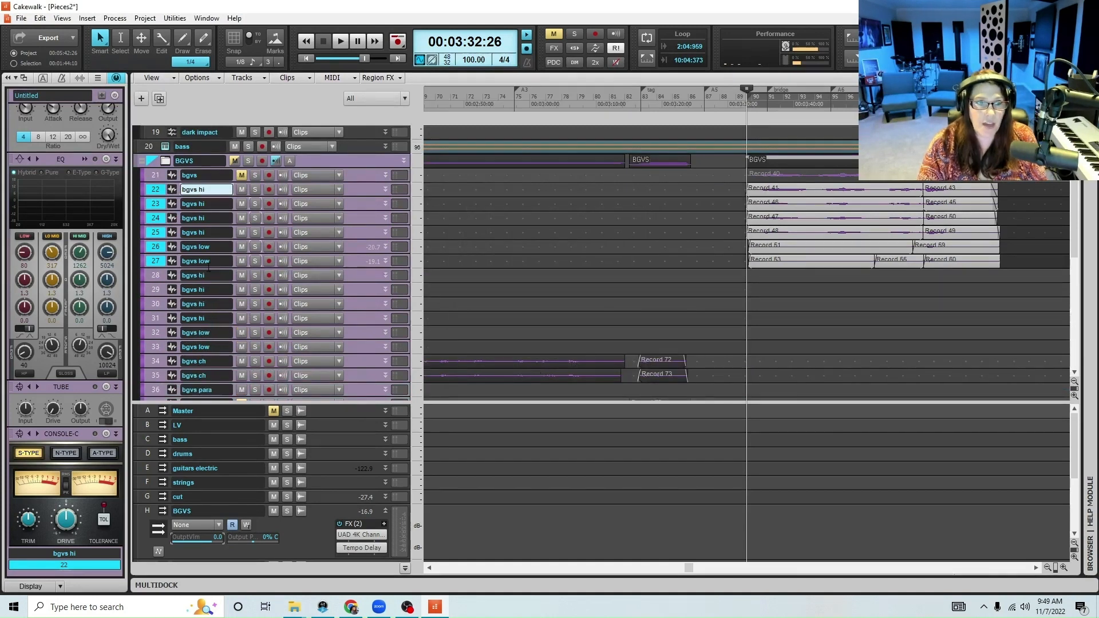
Select the duplicated tracks 28 to 33, set track 28's input to Focusrite Input 1, and collapse the track
drag(155, 273, 157, 347)
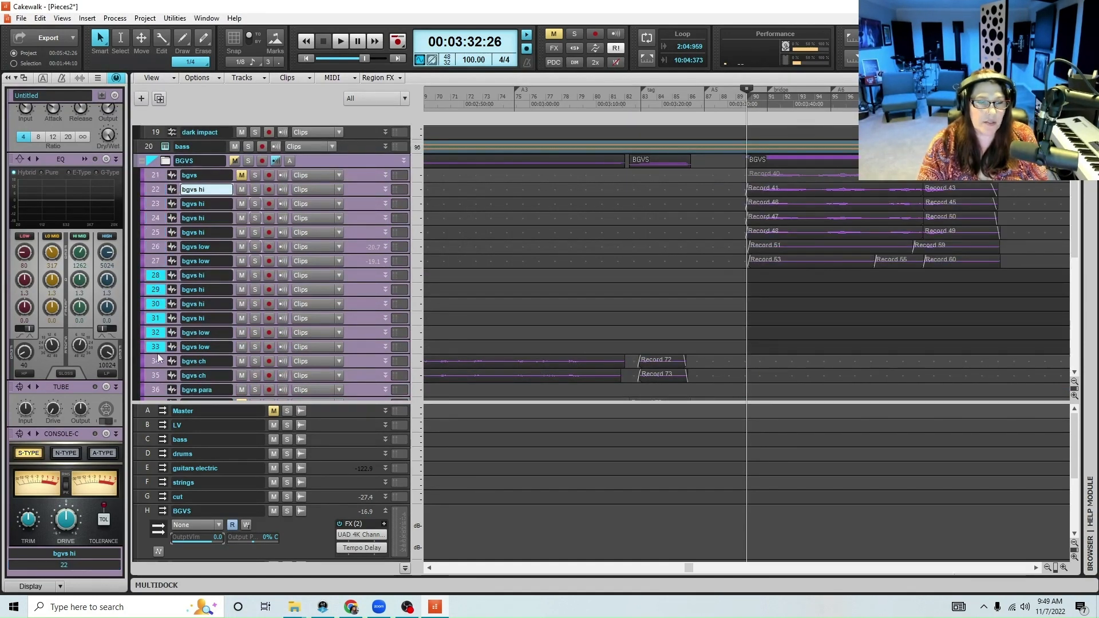
drag(347, 282, 347, 334)
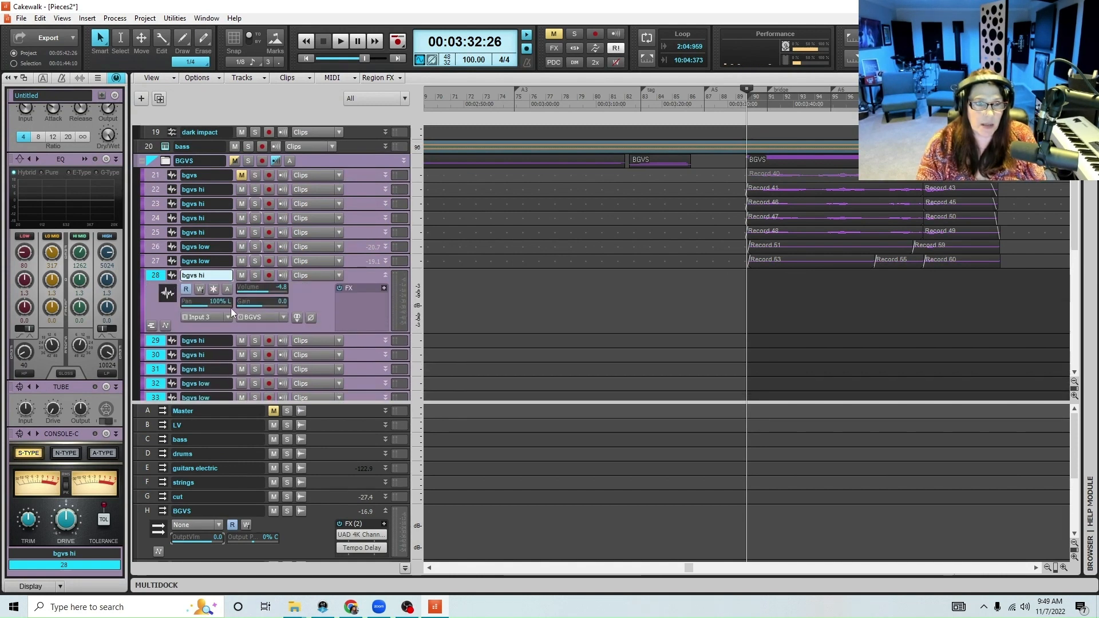
click(228, 318)
mouse_move(356, 342)
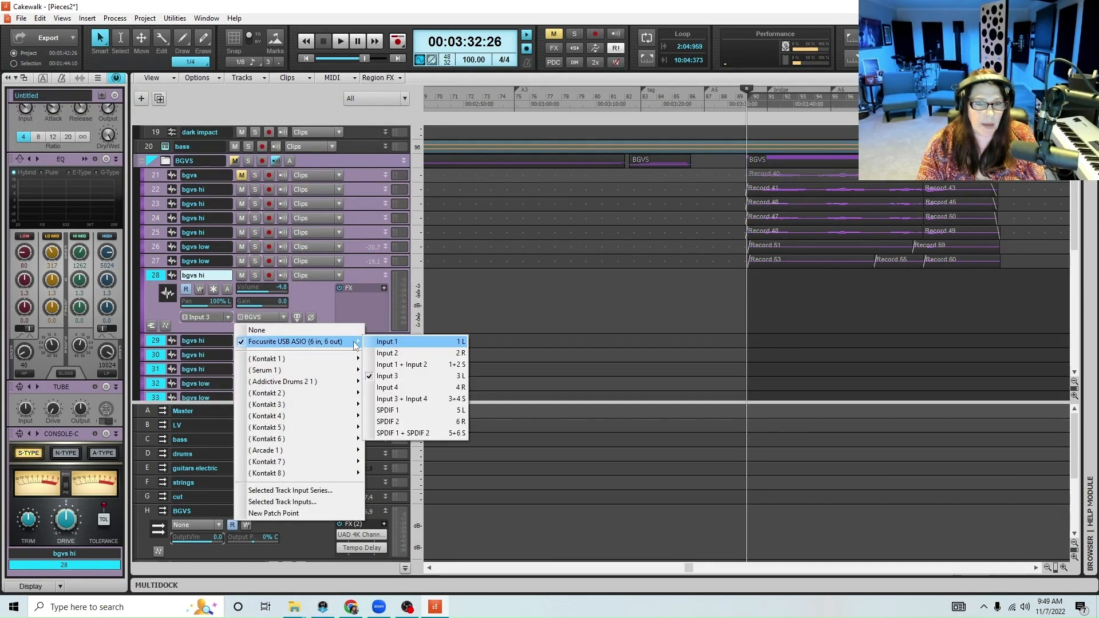
click(399, 344)
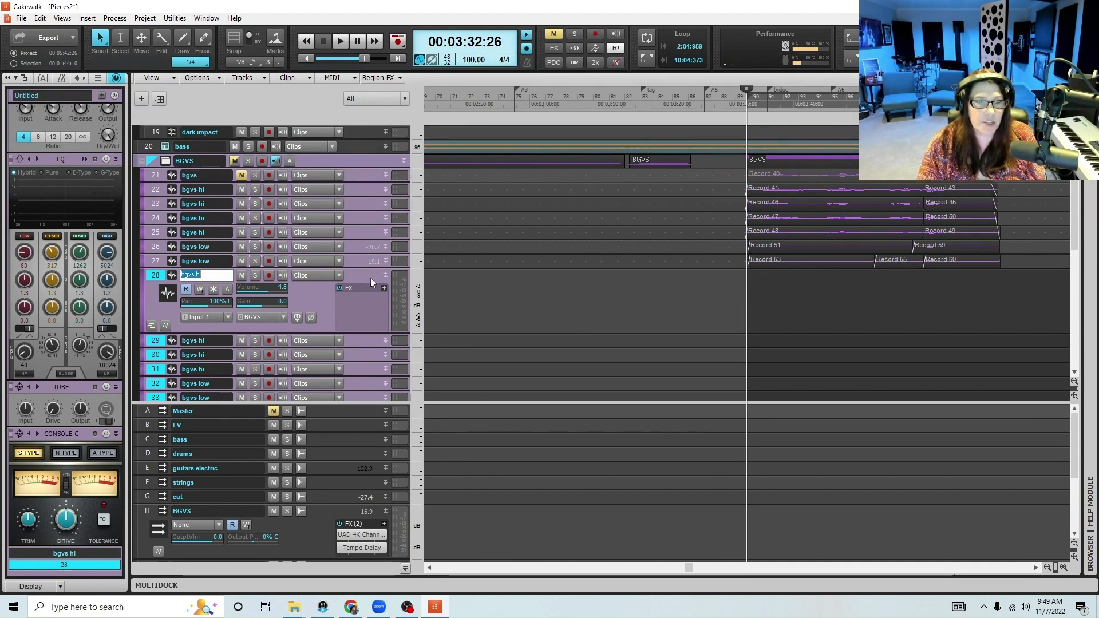
click(387, 275)
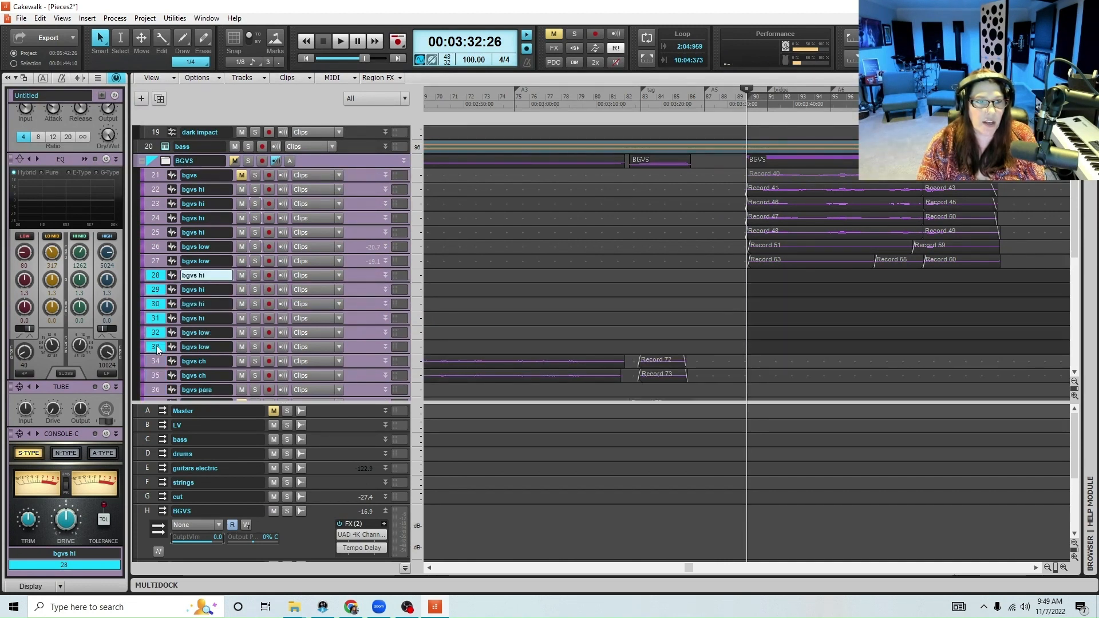
Change the color of the duplicated tracks 28 to 33 to red
click(141, 276)
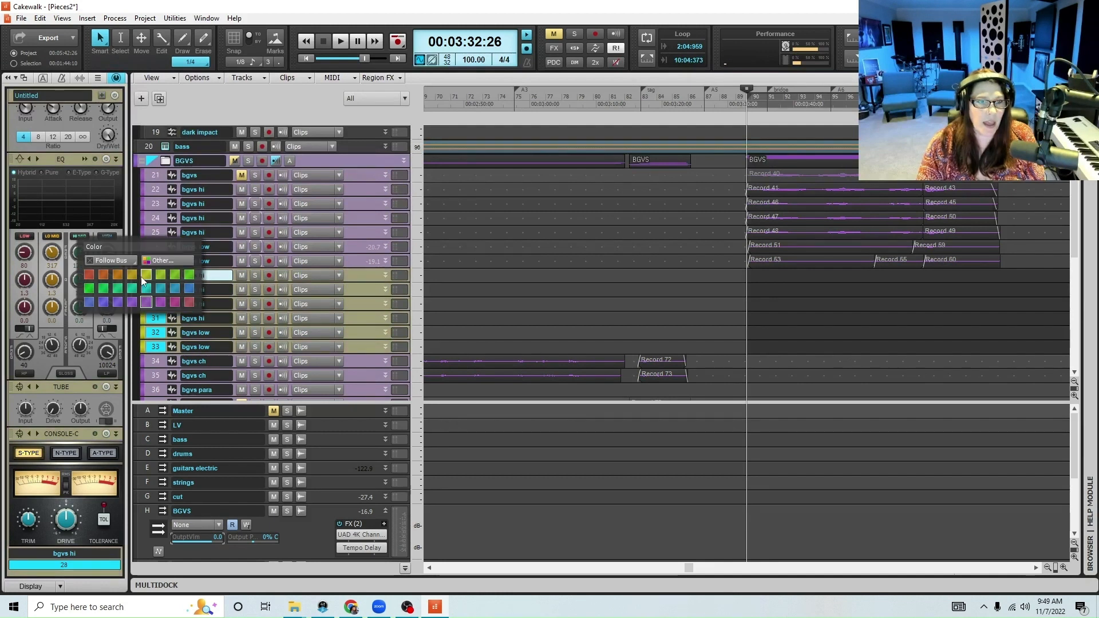
click(88, 274)
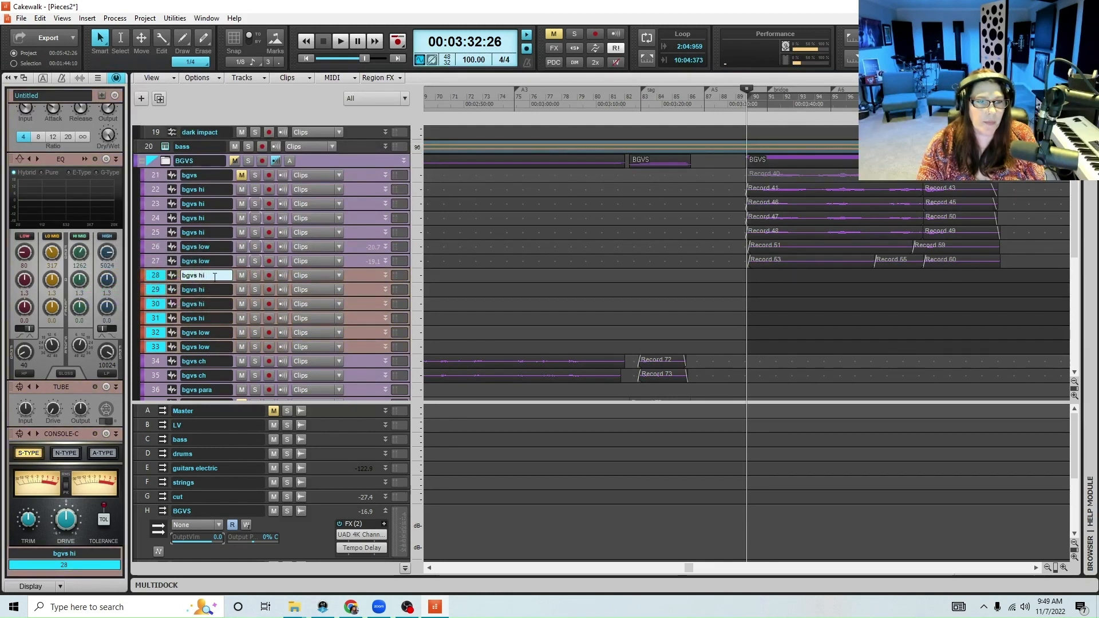
double_click(203, 304)
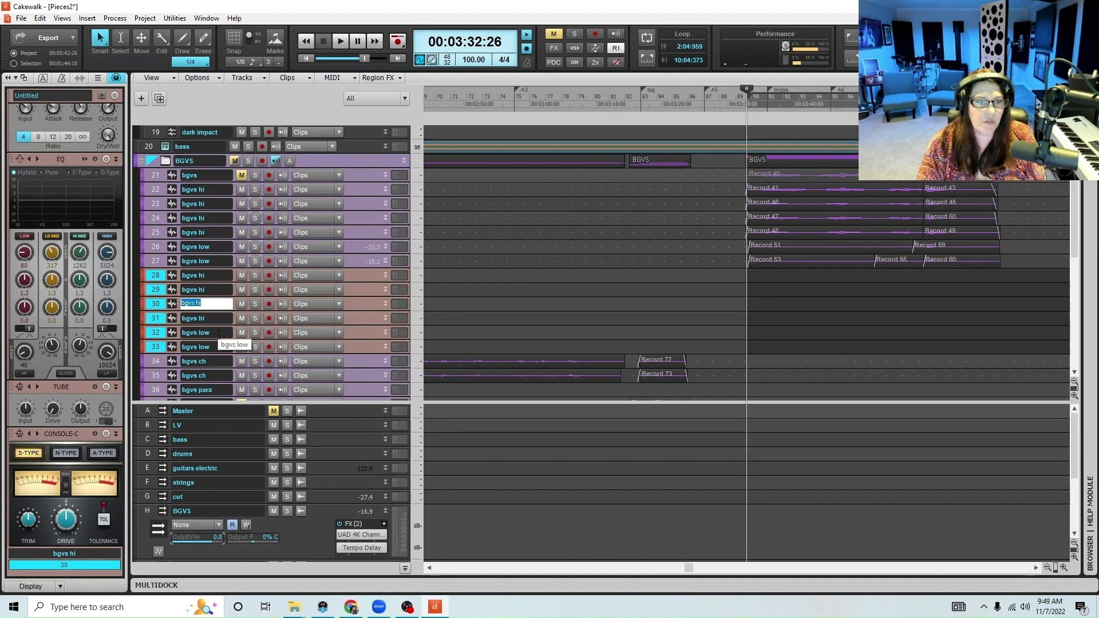
Duplicate the "bgvs low" tracks 32 and 33 once with properties, effects and sends, starting at track 34
right_click(161, 335)
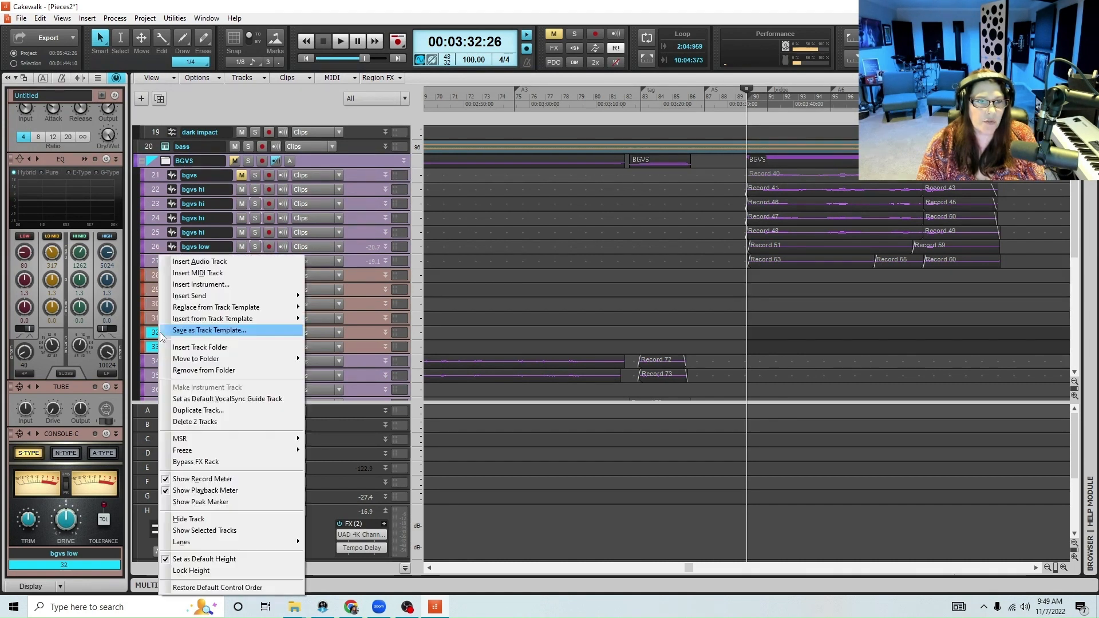
click(196, 410)
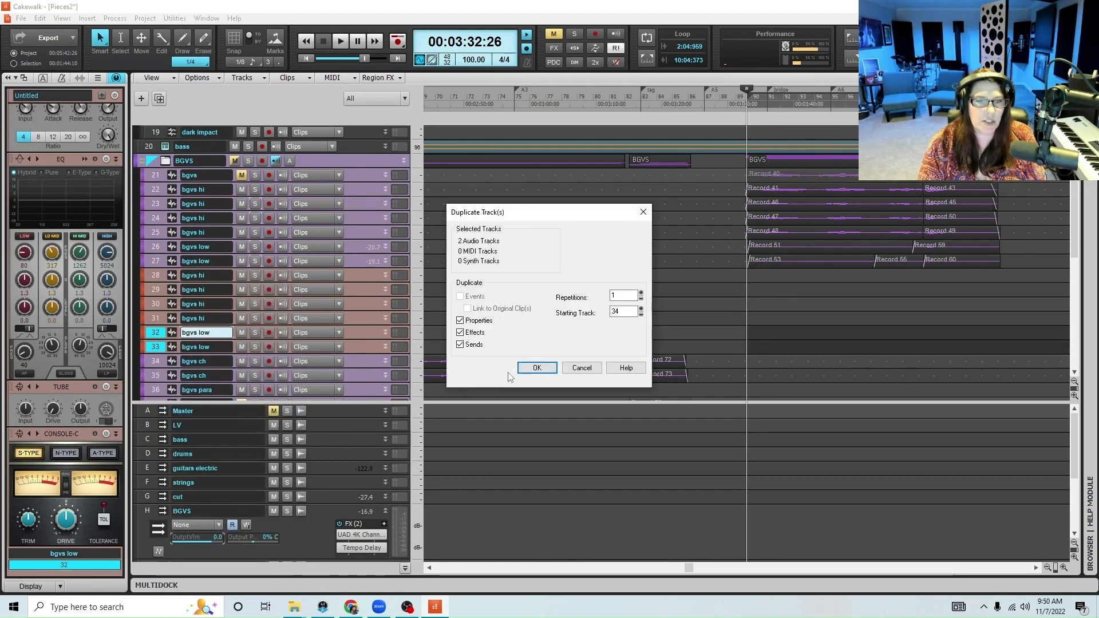
click(536, 368)
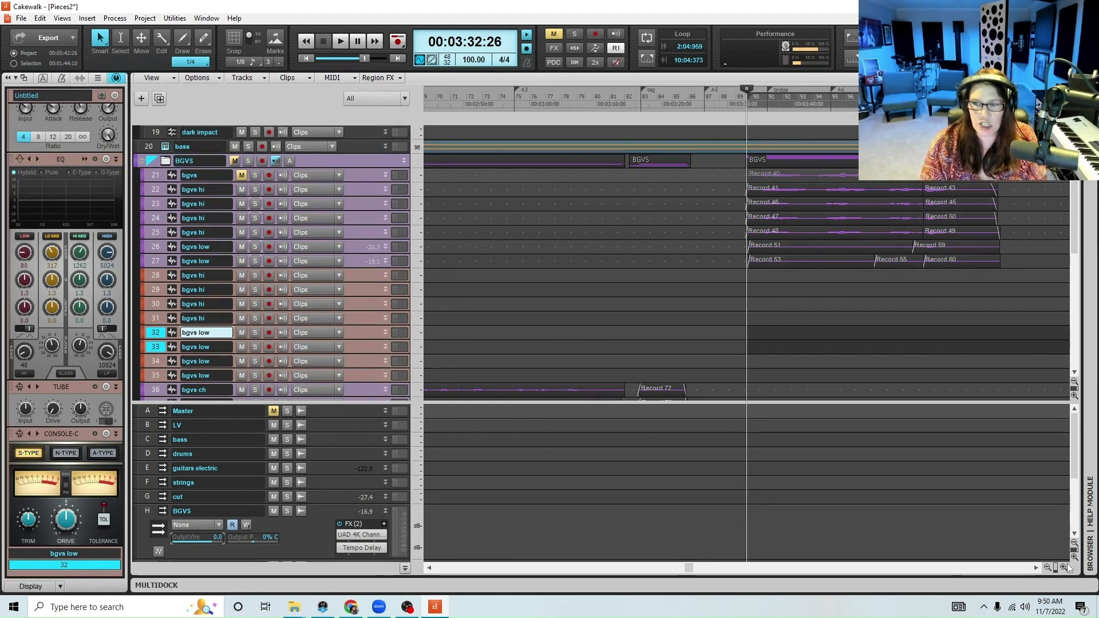
Mute the original "bgvs low" tracks 26 and 27
click(1063, 568)
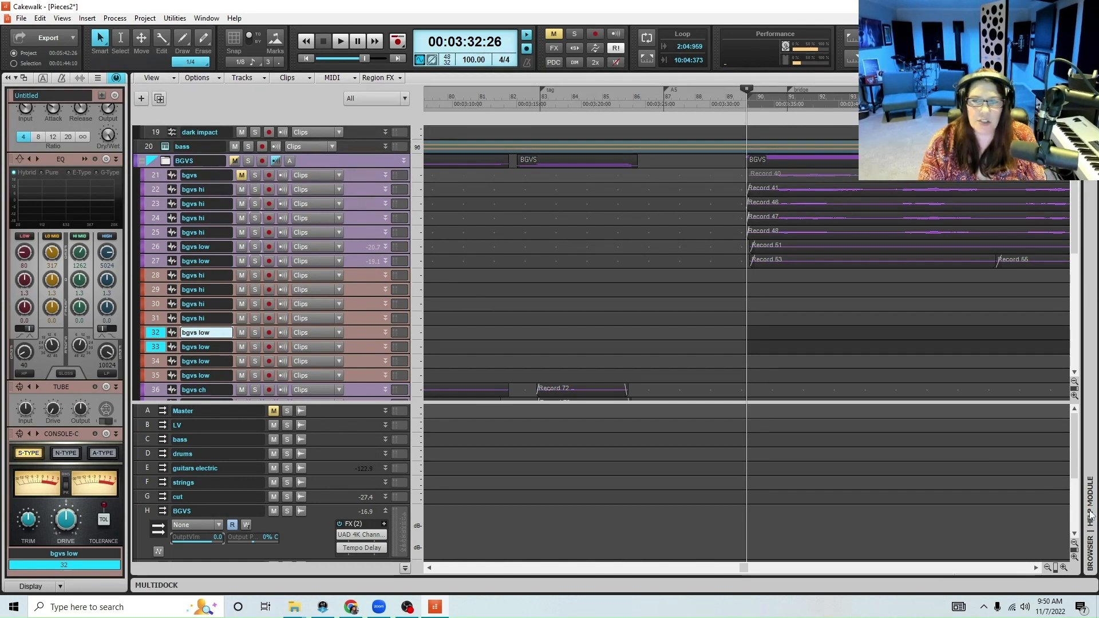
click(1048, 567)
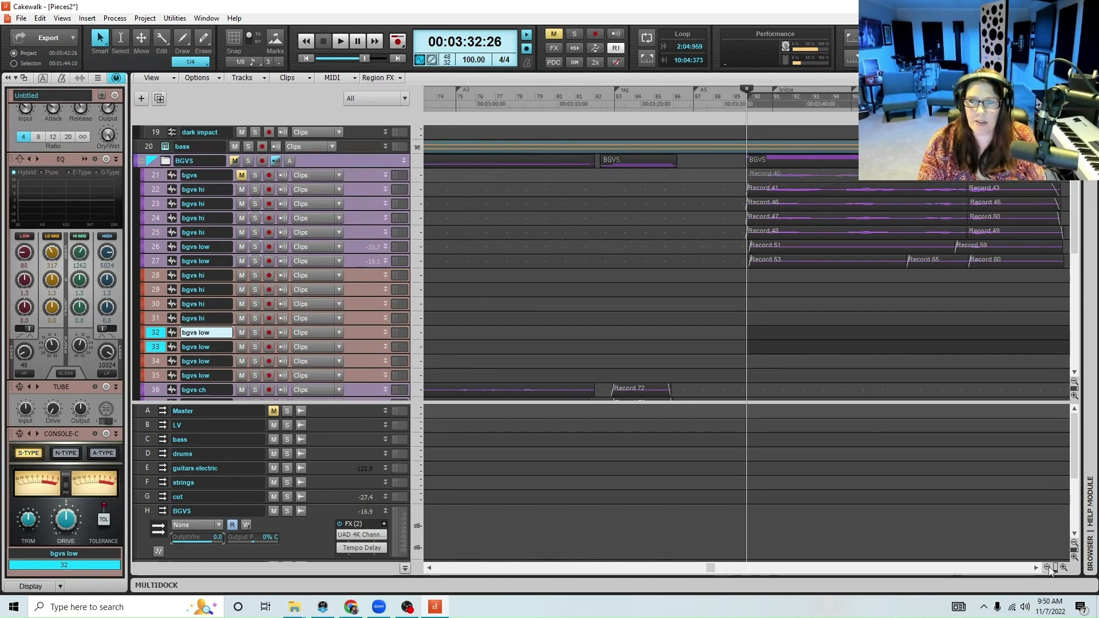
click(243, 262)
click(241, 247)
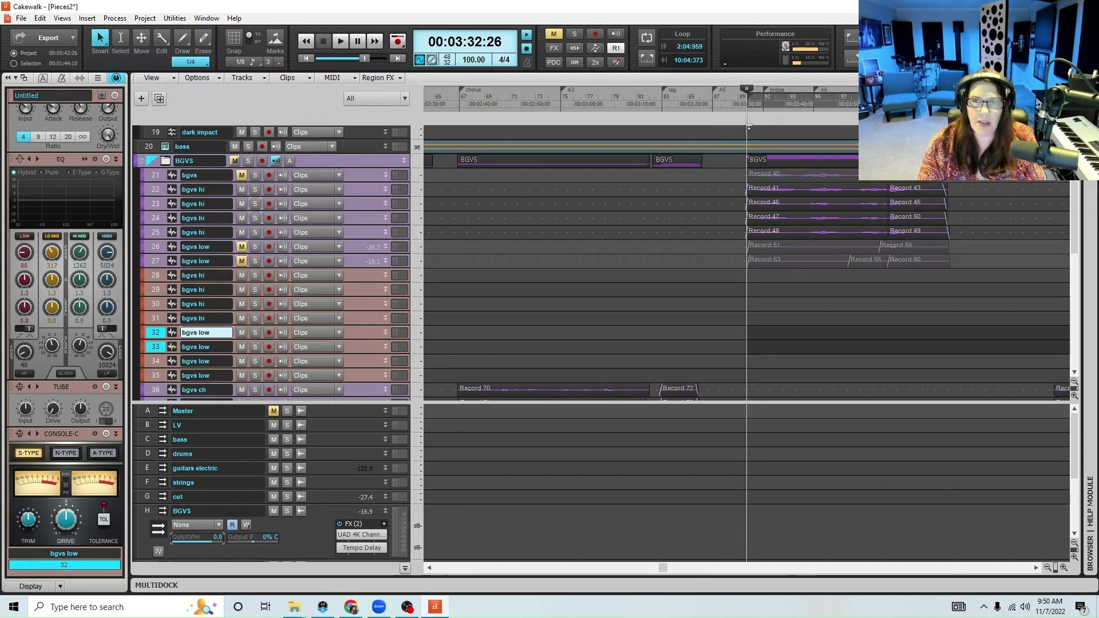
Play the bridge from 00:03:33:15 to audition the "bgvs hi" tracks without the low harmonies
click(749, 98)
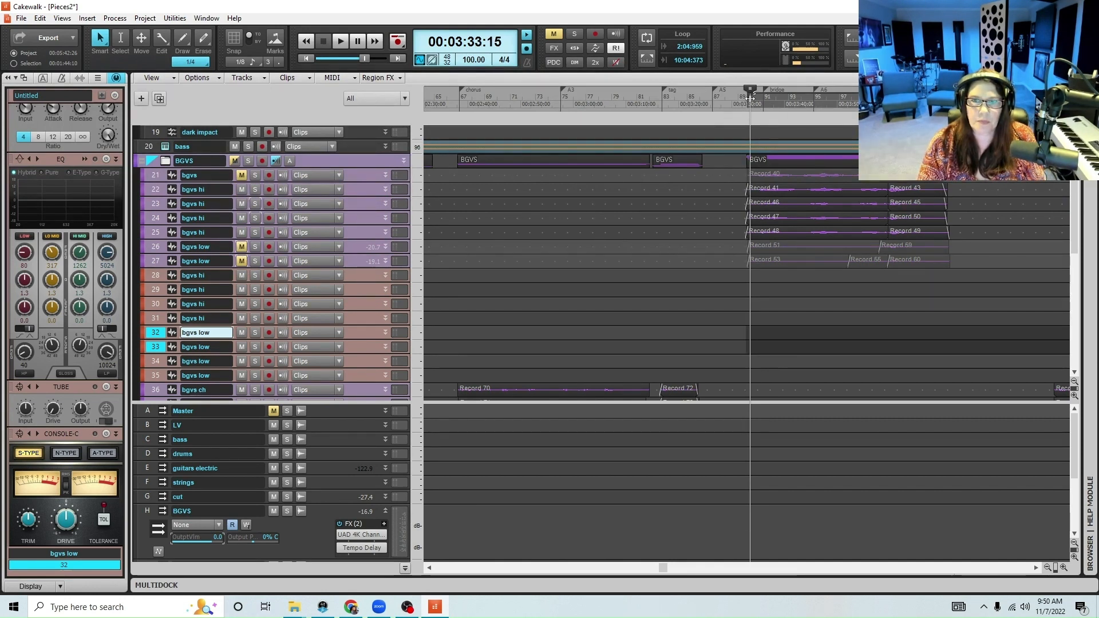
key(space)
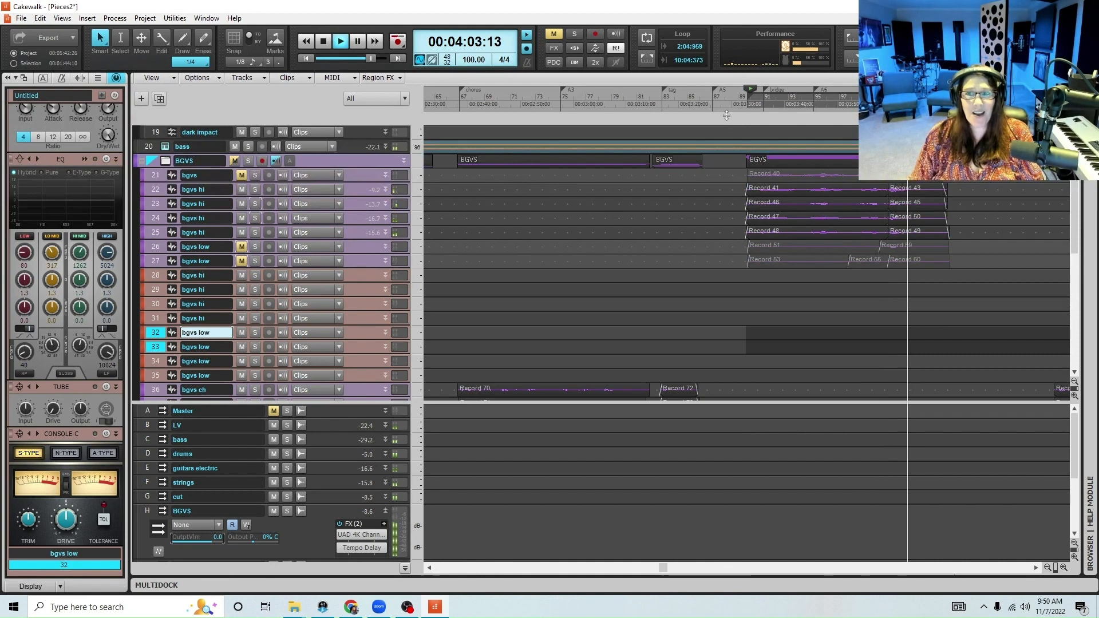
key(space)
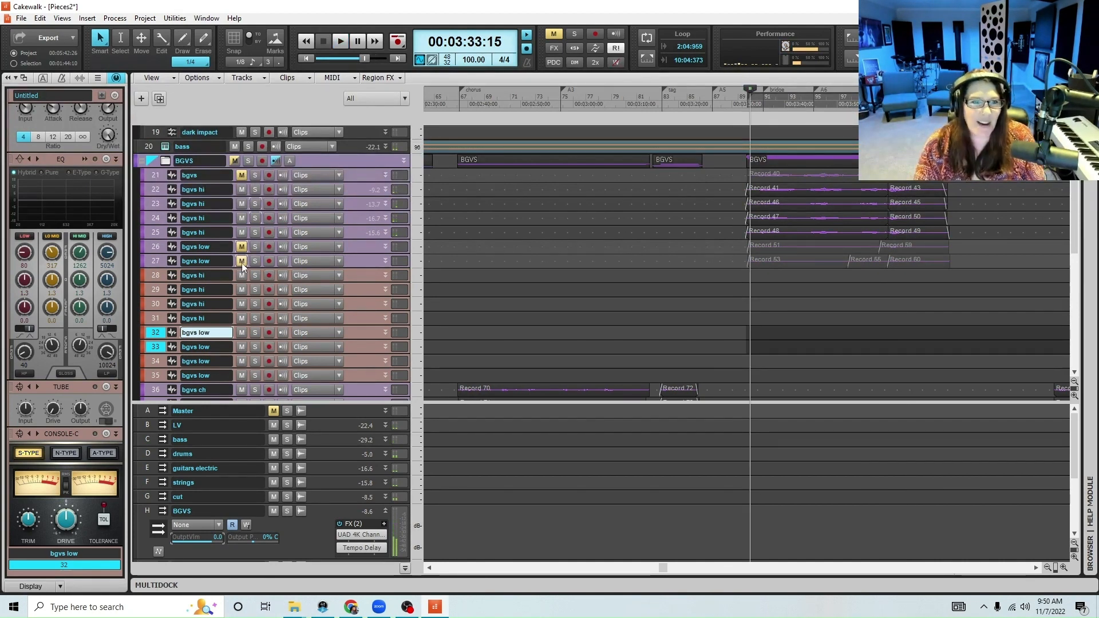
Unmute the original "bgvs low" tracks 26 and 27 and mute the "bgvs hi" tracks 22 to 25
click(241, 261)
click(241, 246)
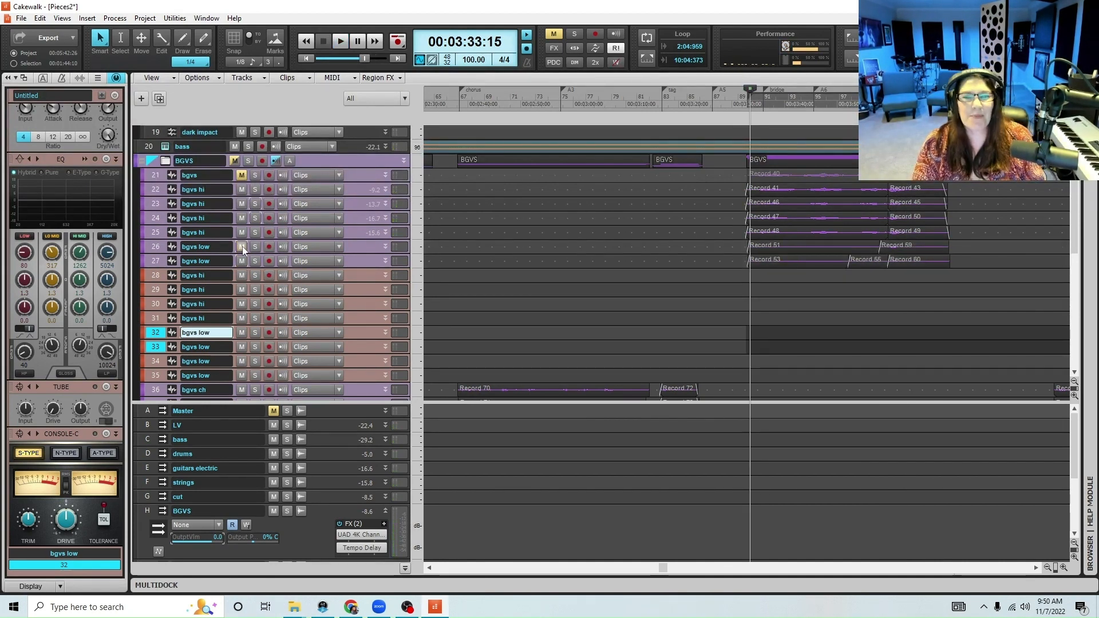
click(241, 232)
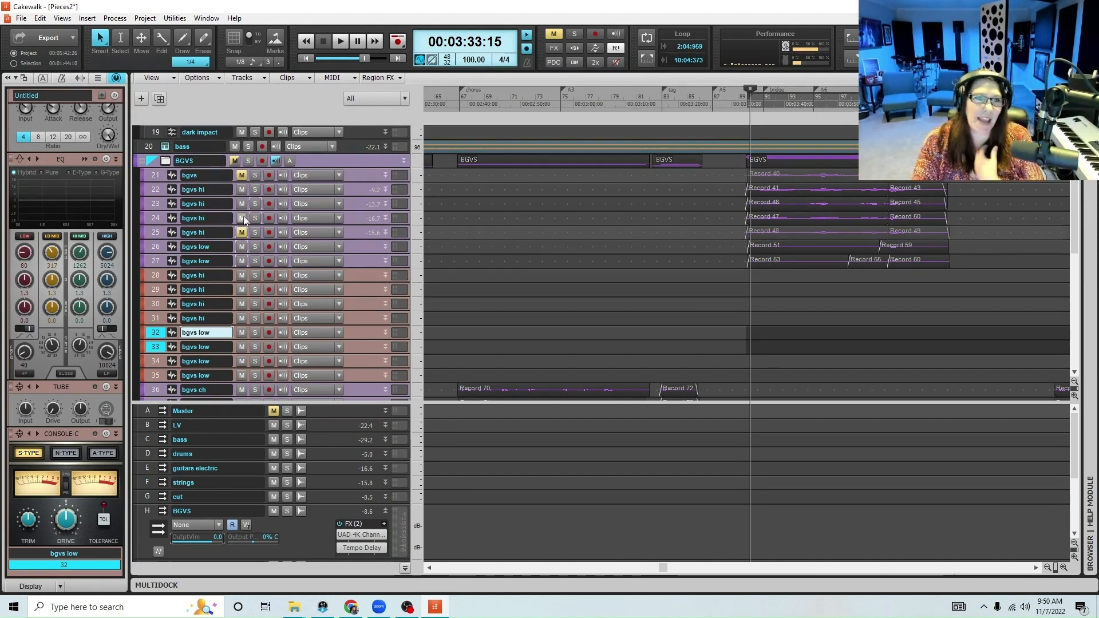
click(242, 217)
click(242, 204)
click(242, 189)
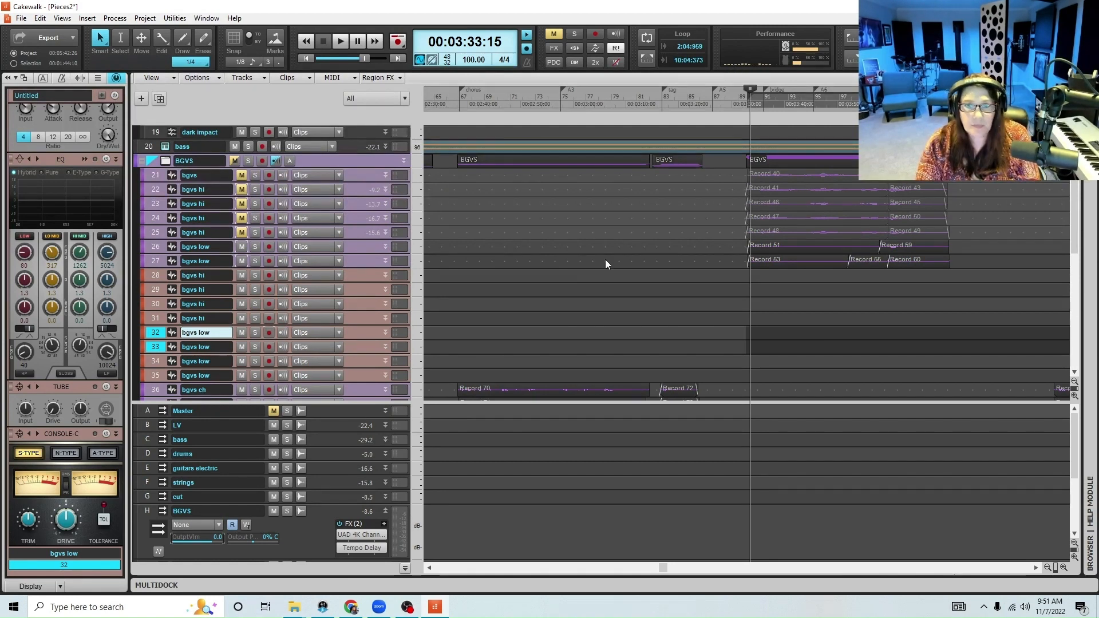
While playing the bridge's low harmonies, enlarge tracks 26 and 27 and set the BGVS bus output volume to 3.9
key(space)
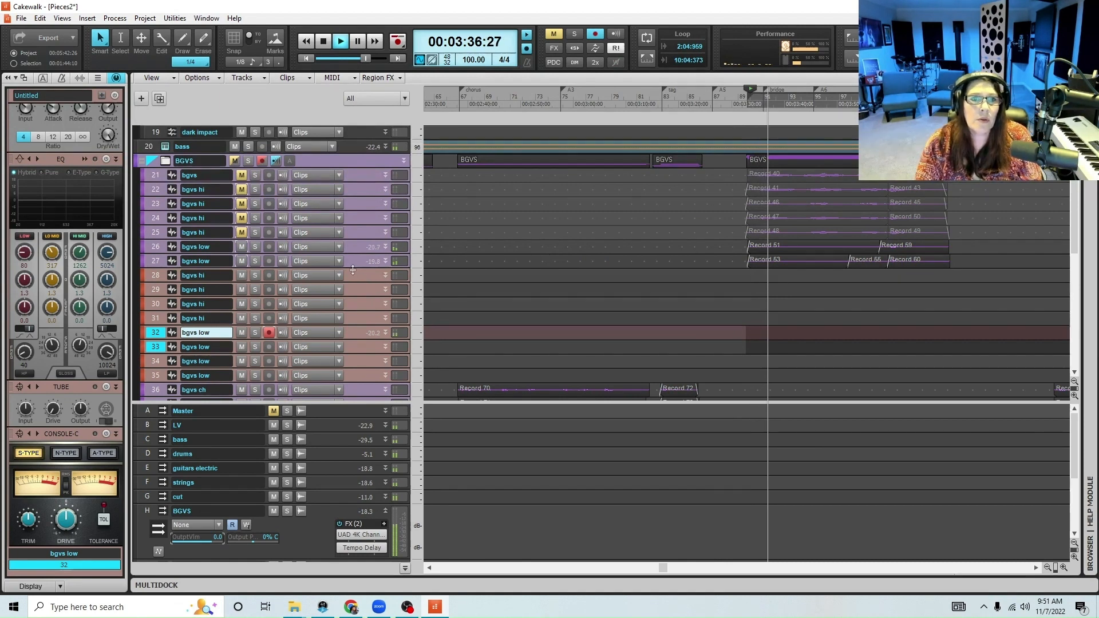
drag(350, 268, 350, 311)
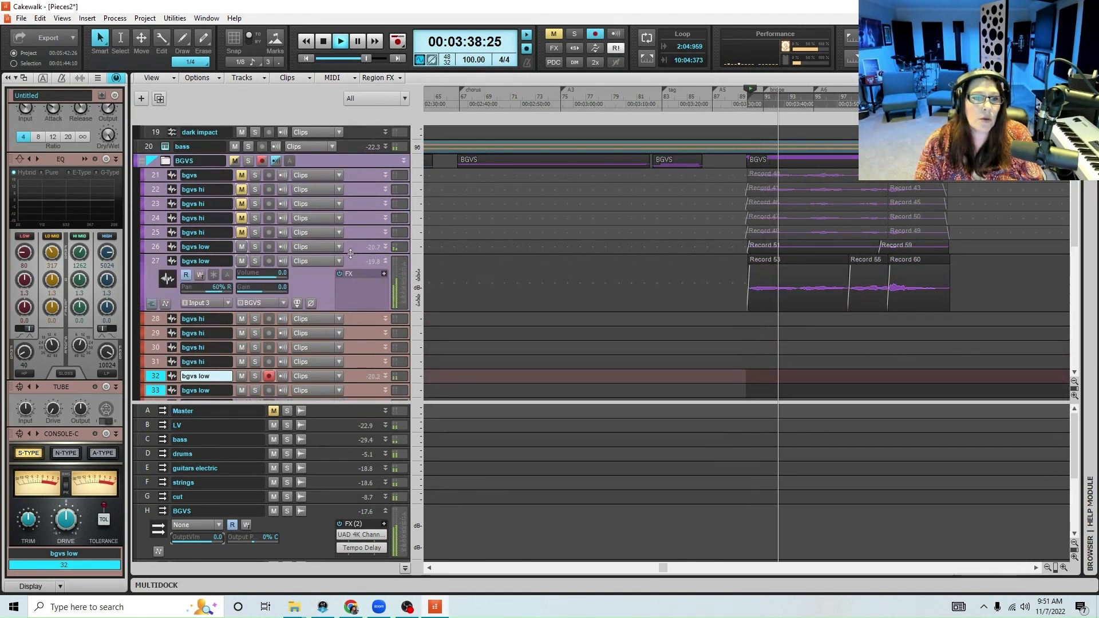
drag(351, 254, 351, 269)
drag(222, 536, 231, 536)
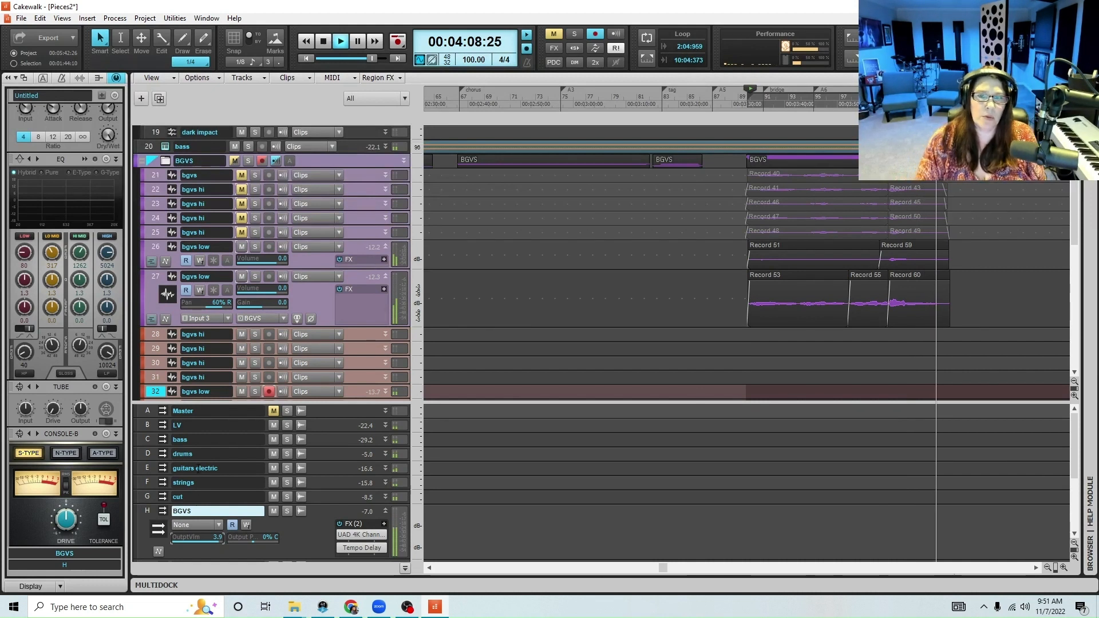
key(space)
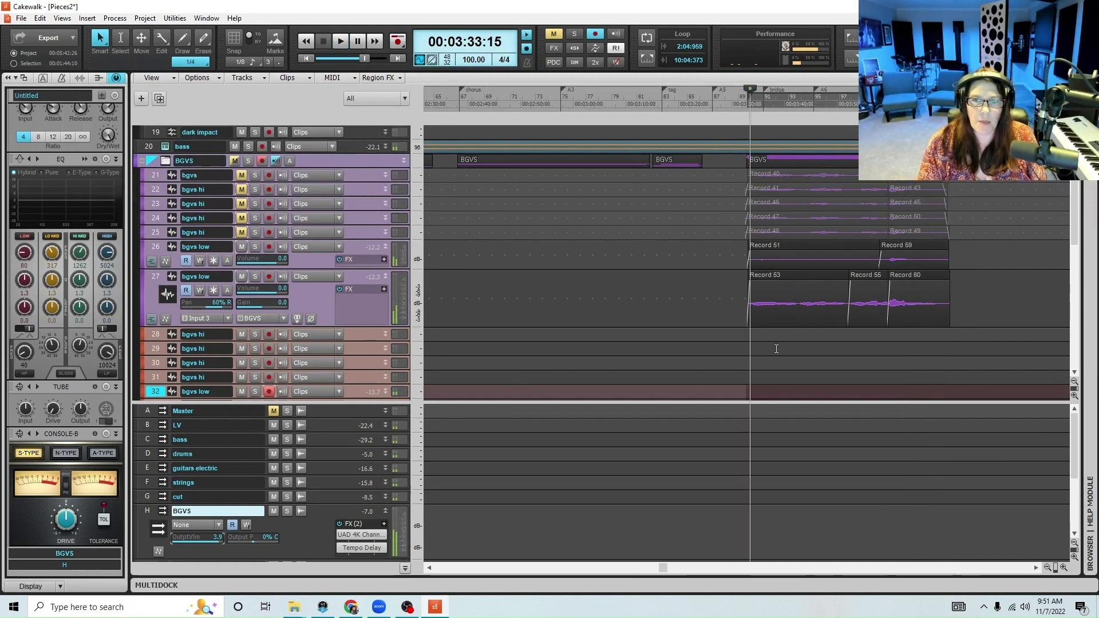
Place the playhead at 00:03:31:04, just ahead of the bridge, and collapse the "bgvs low" tracks 26 and 27
click(736, 98)
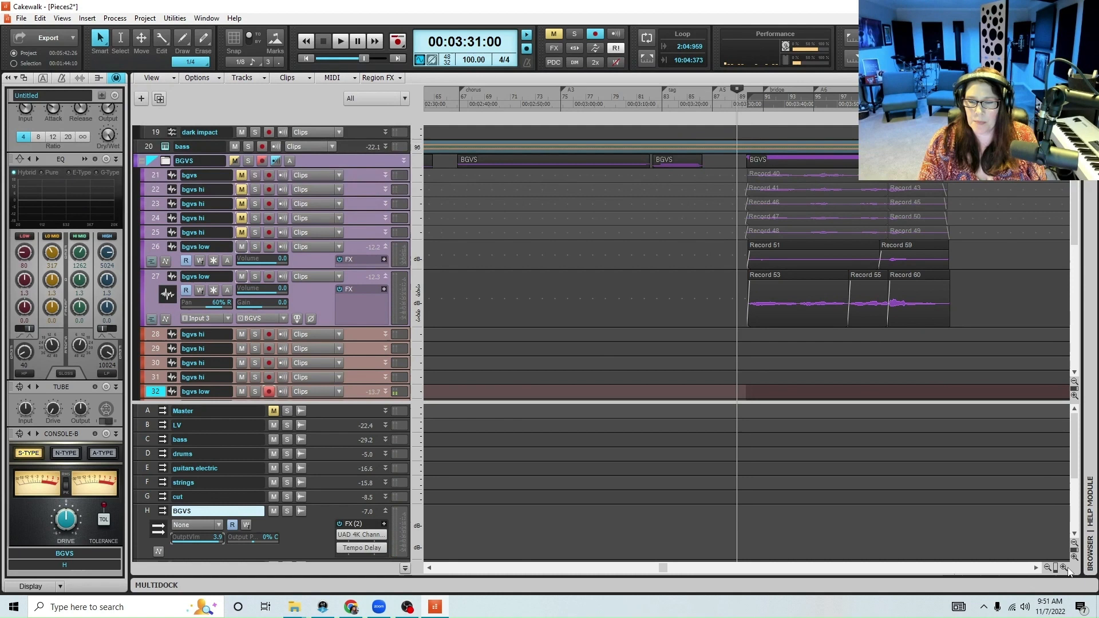
click(1064, 568)
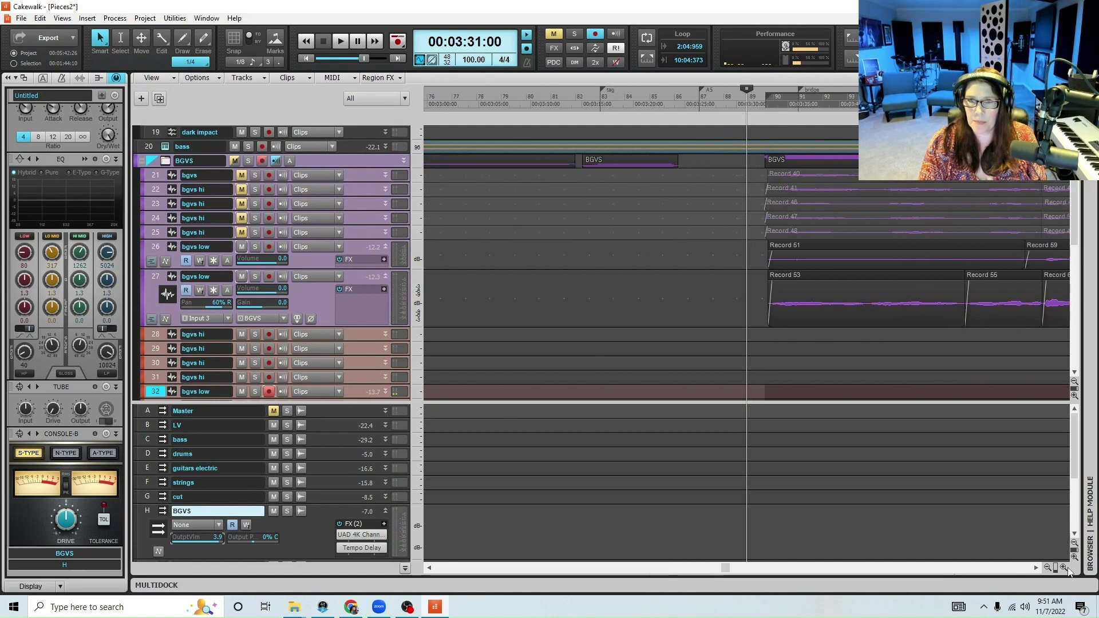
click(748, 101)
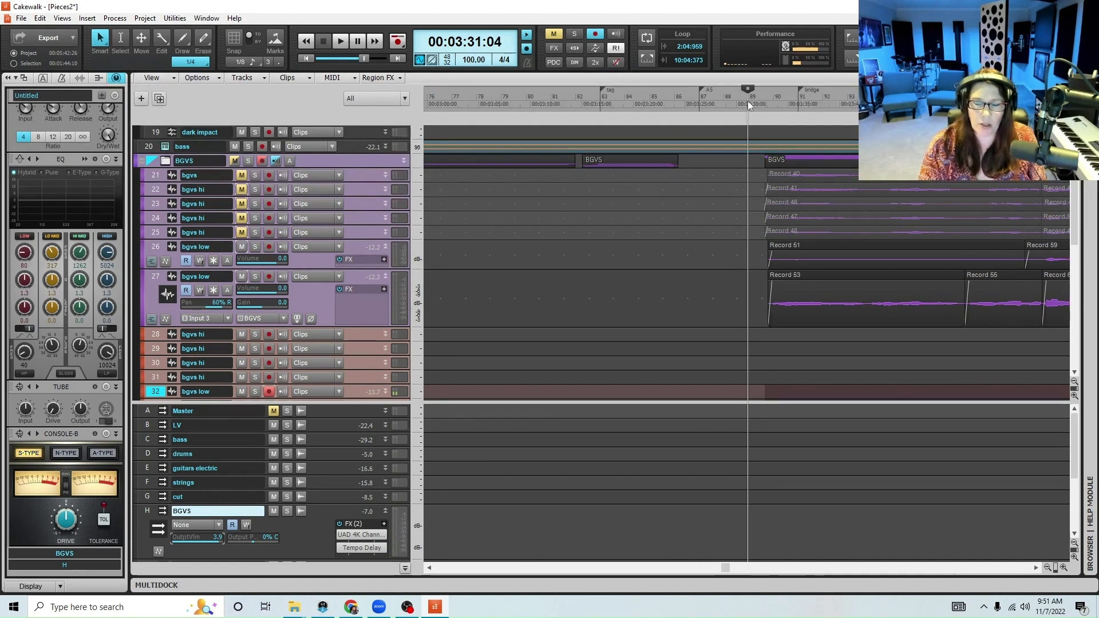
click(386, 276)
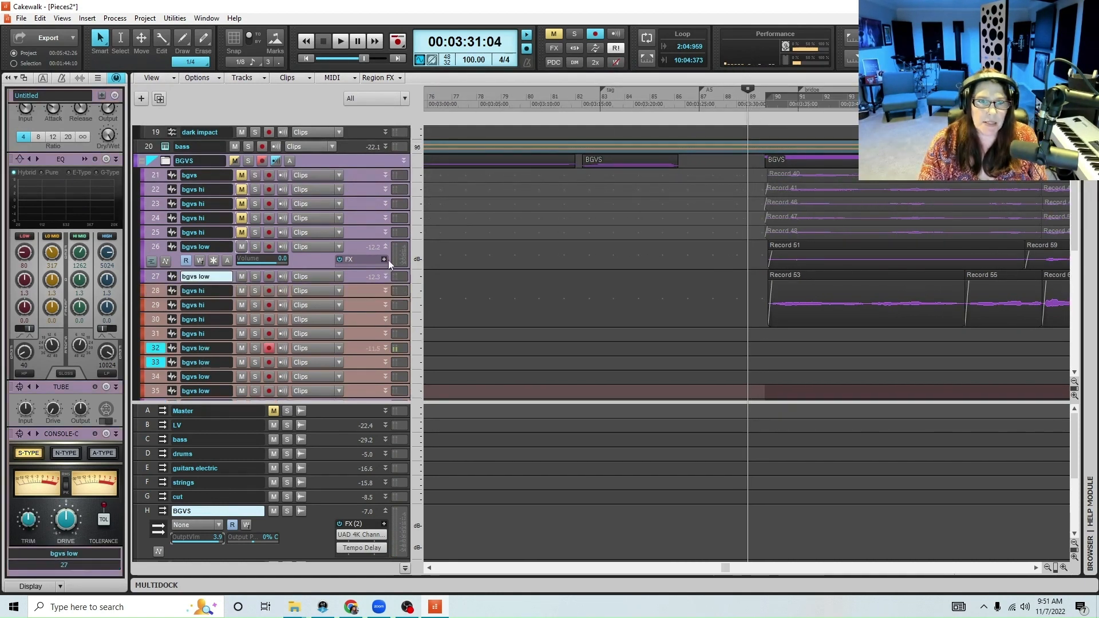
click(386, 247)
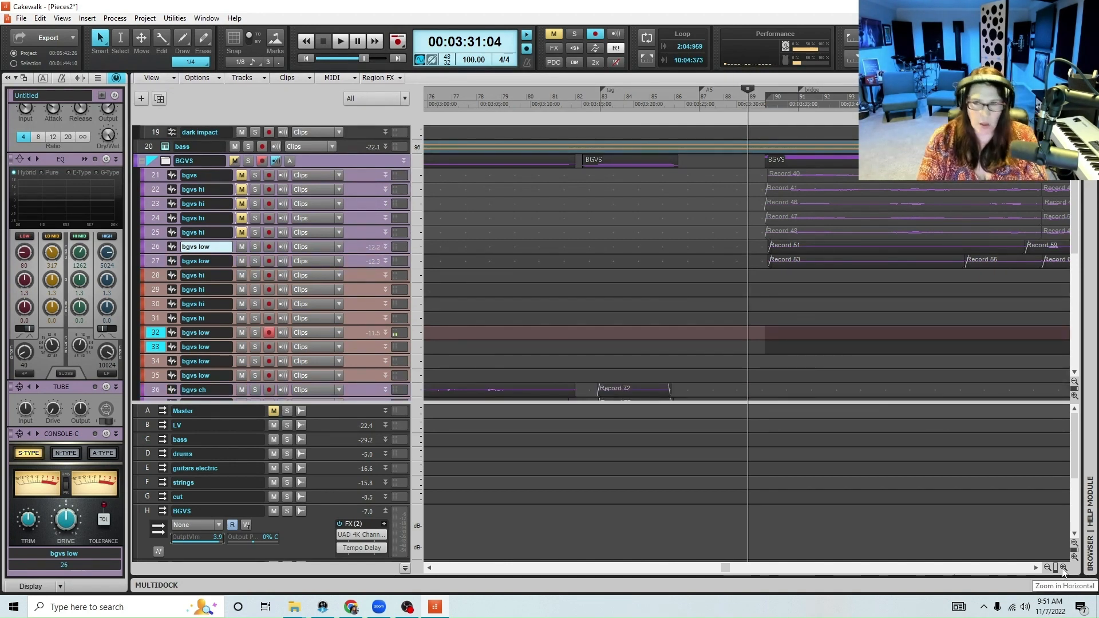
Check the lead-in to the bridge, then record a new low harmony take on track 32 from 00:03:31:04
key(space)
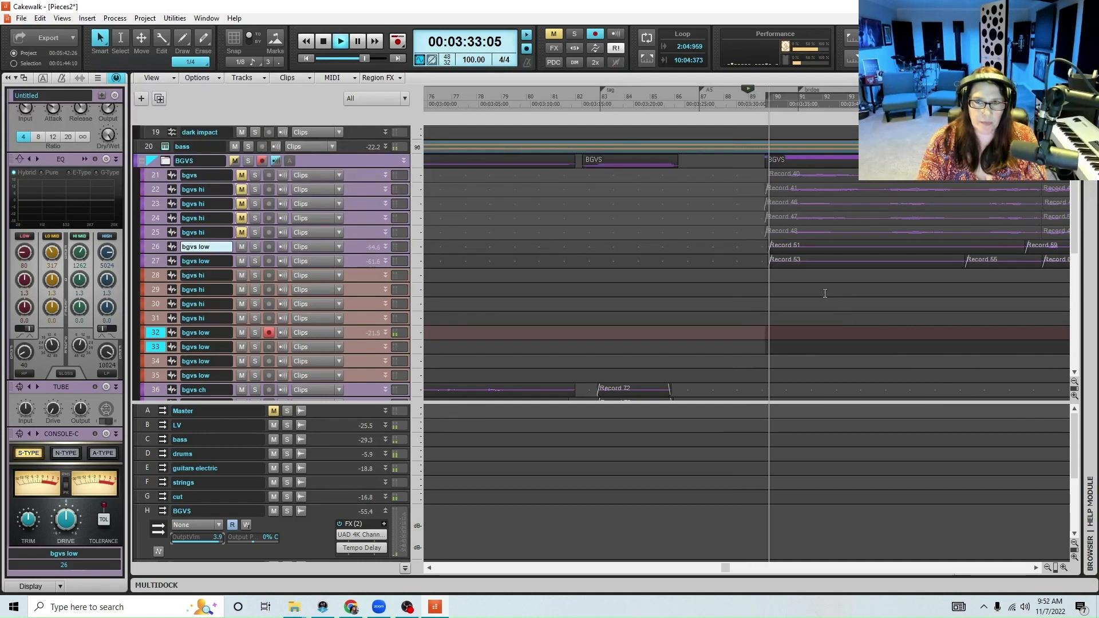
key(space)
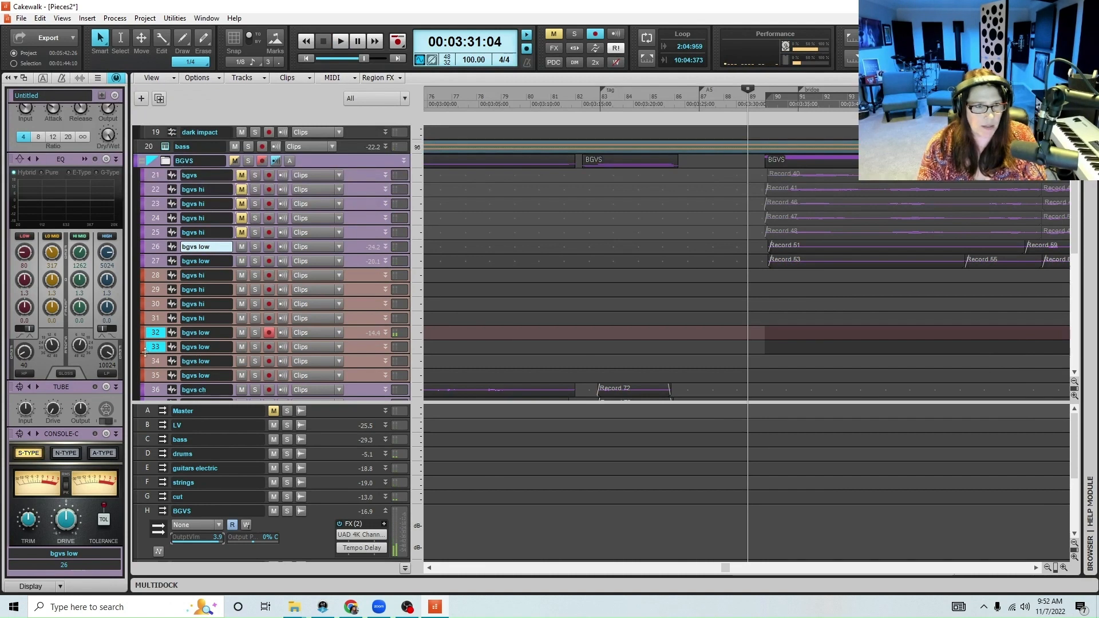
click(156, 333)
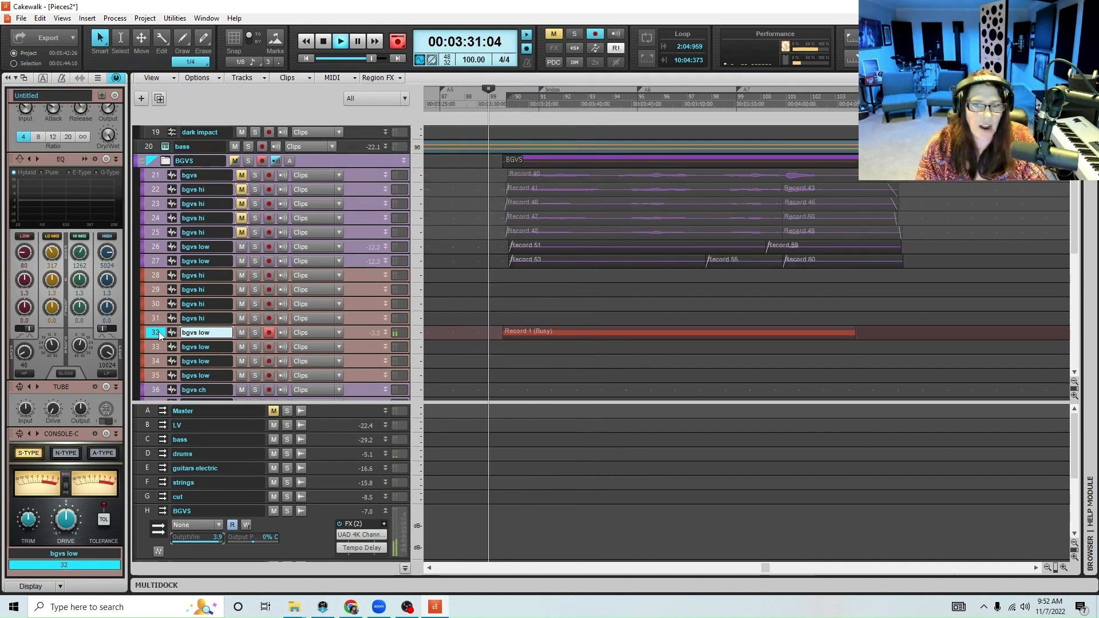
key(space)
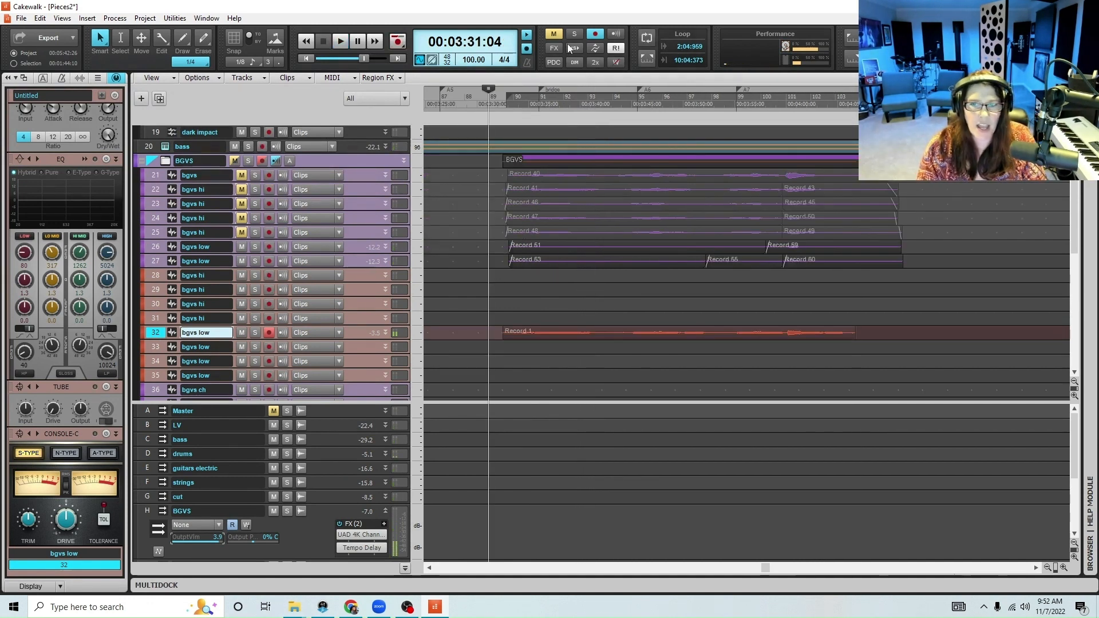
Enlarge track 32 and record a second take from 00:03:55:06 to complete the end of the bridge harmony
click(736, 103)
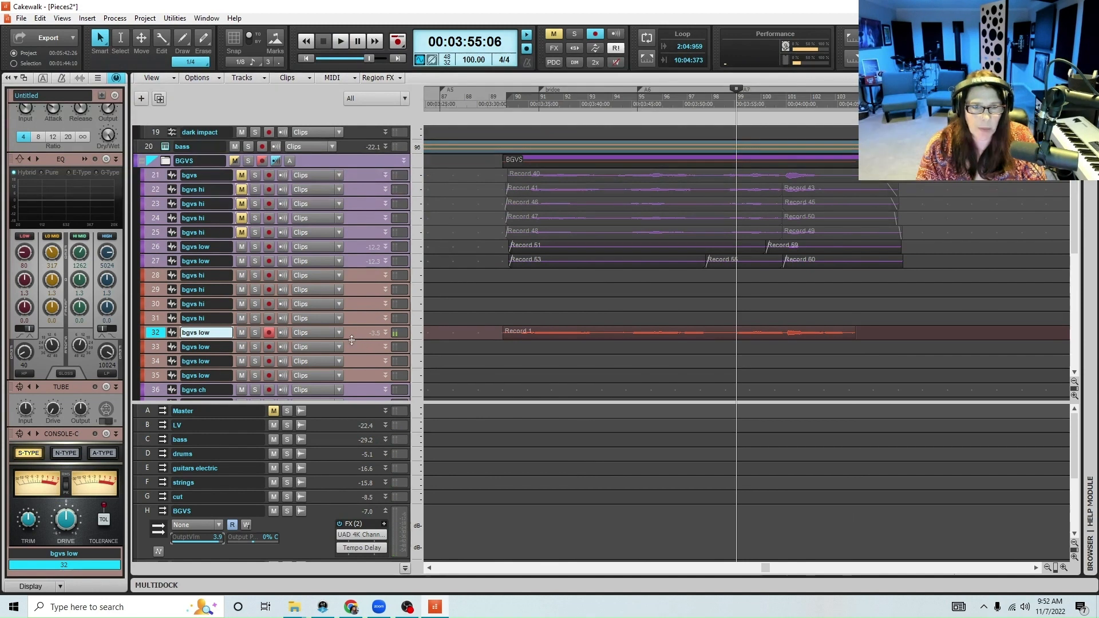
drag(351, 340, 354, 392)
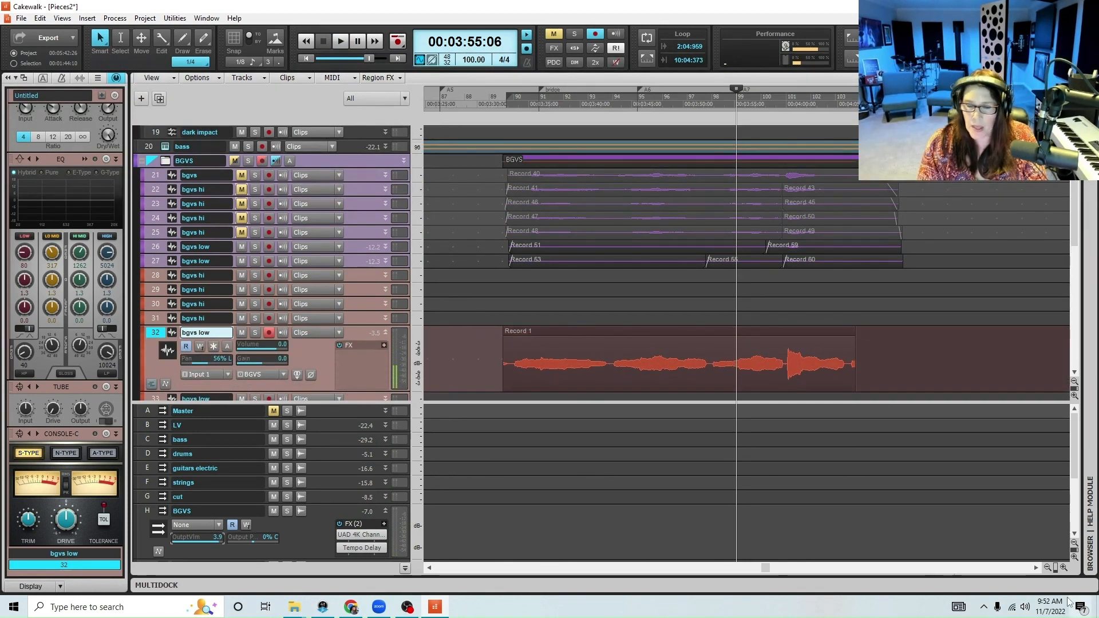
click(1066, 569)
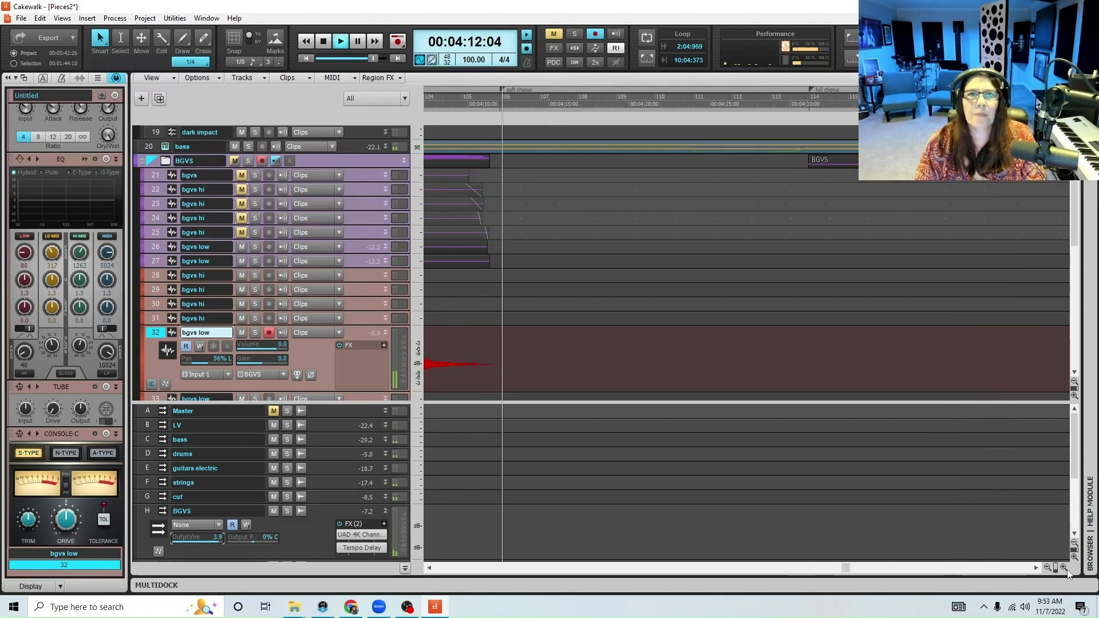
key(space)
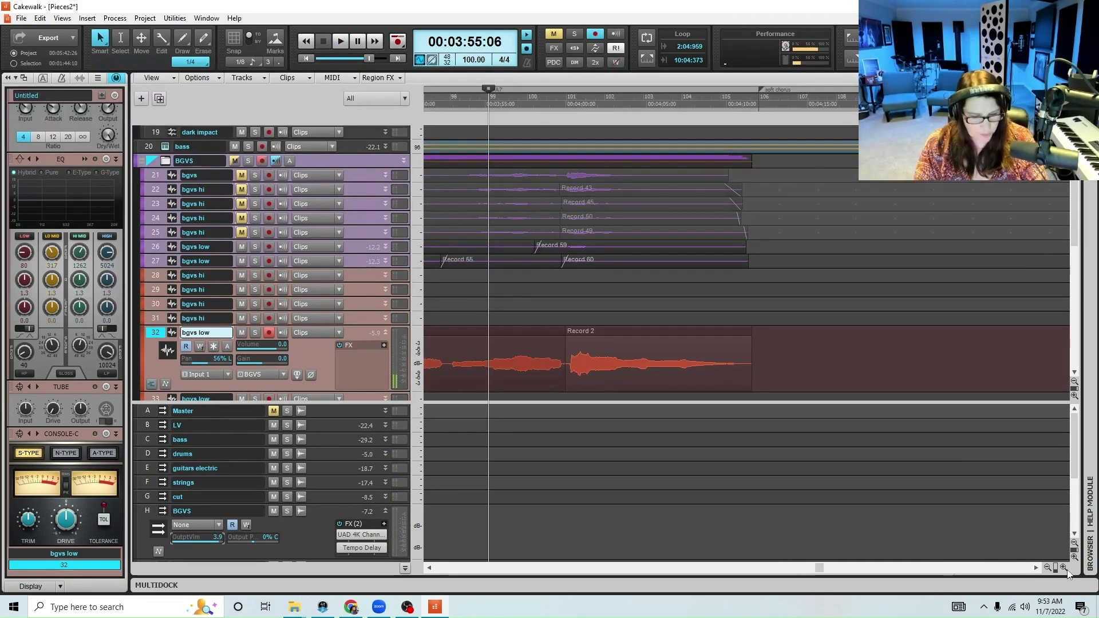
Disarm track 32, trim the start of its first bridge clip, and select both recorded clips
key(ctrl+shift+Page_Up)
key(ctrl+shift+Page_Up)
key(ctrl+shift+Page_Up)
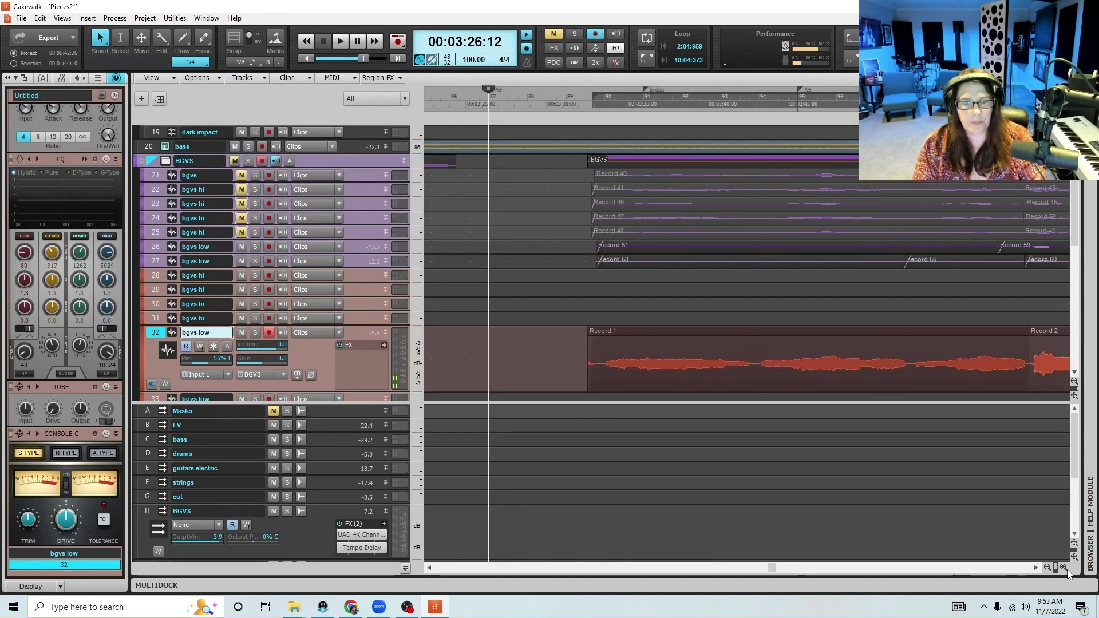
click(270, 334)
drag(588, 373, 599, 375)
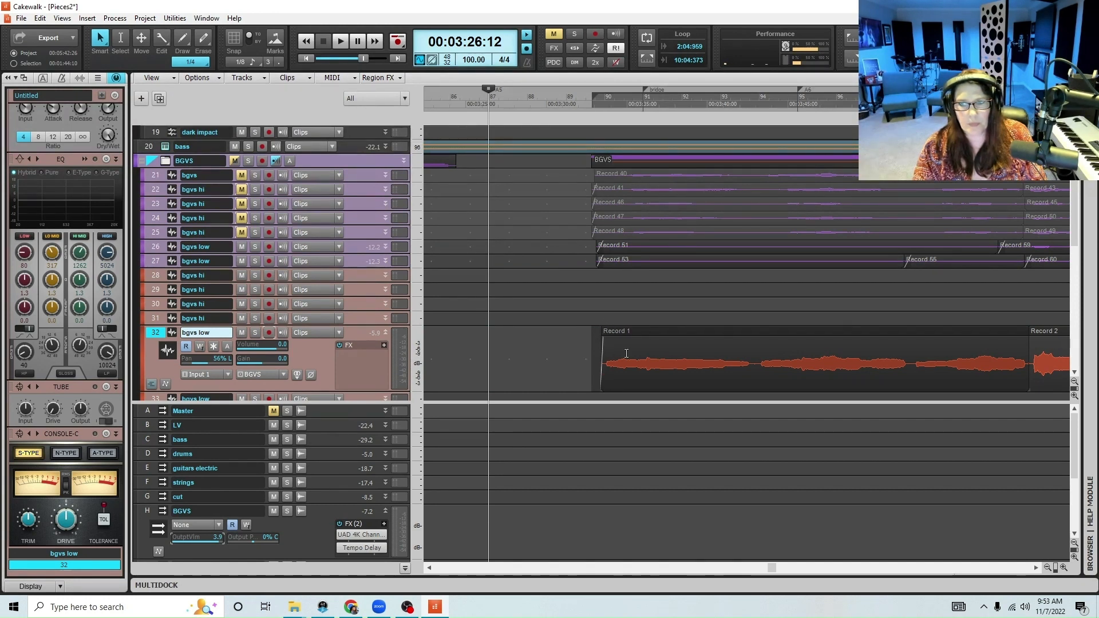
drag(591, 372, 1023, 367)
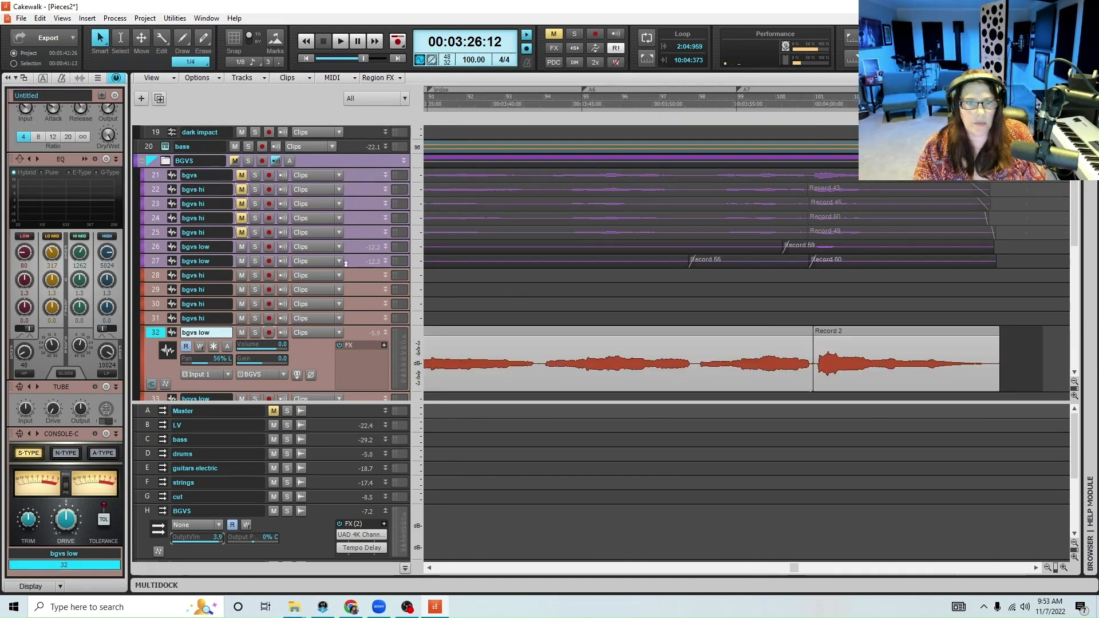
Enlarge tracks 27 and 32 to compare the waveforms of the original and new low harmonies in the bridge
drag(352, 268, 360, 315)
scroll(616, 284, down, 2)
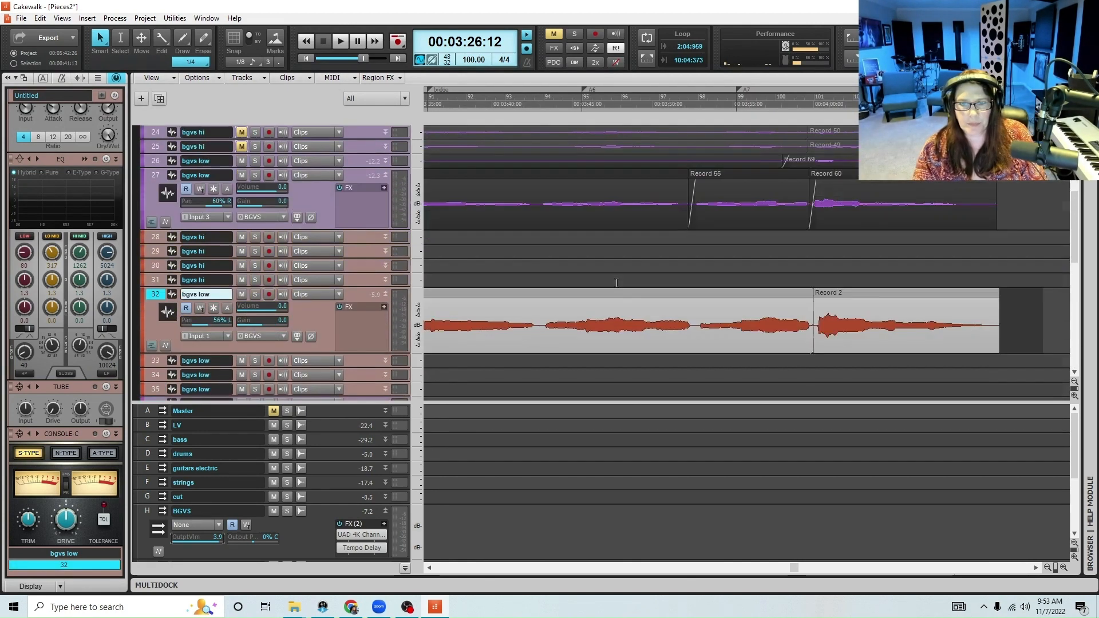
drag(347, 356, 351, 381)
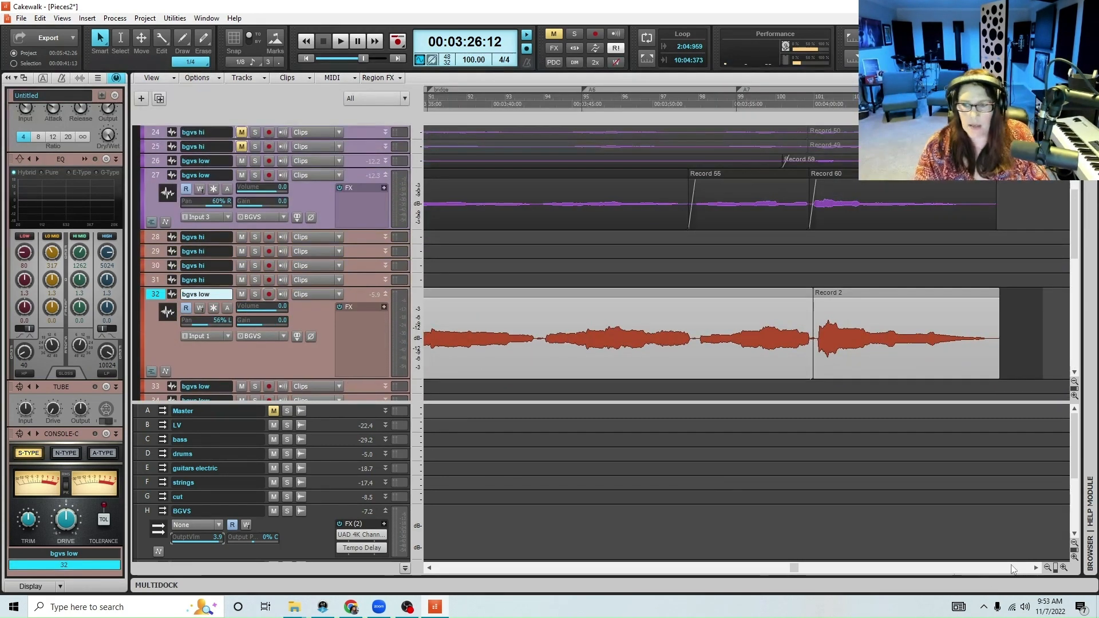
drag(802, 573, 771, 577)
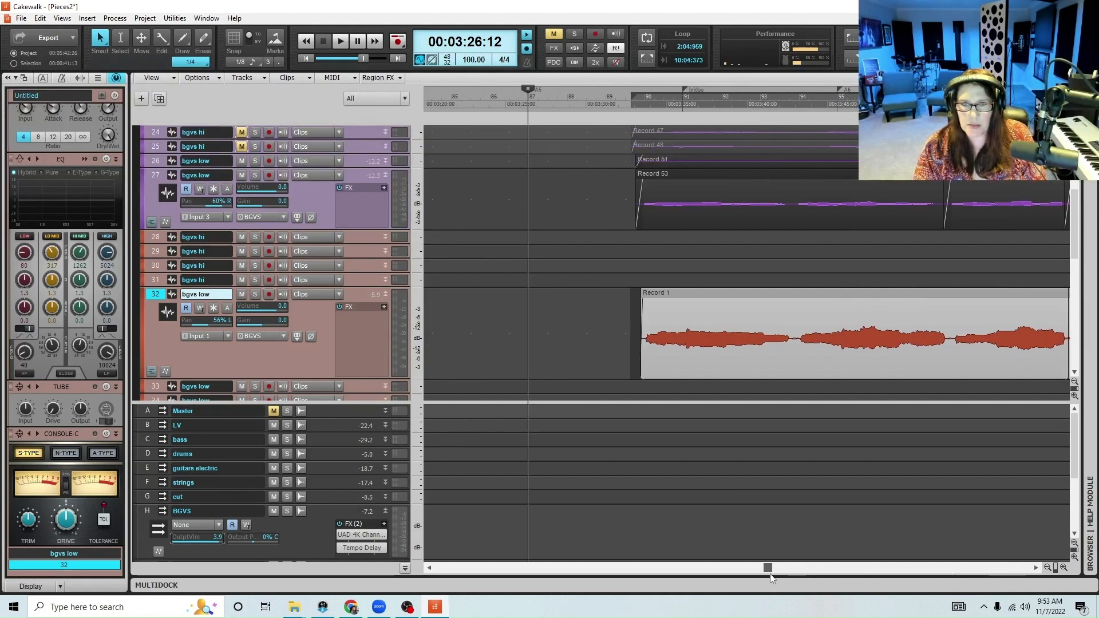
Check the harmony timing from 00:03:32:16 and shift the selected clips on track 32 slightly earlier
click(627, 95)
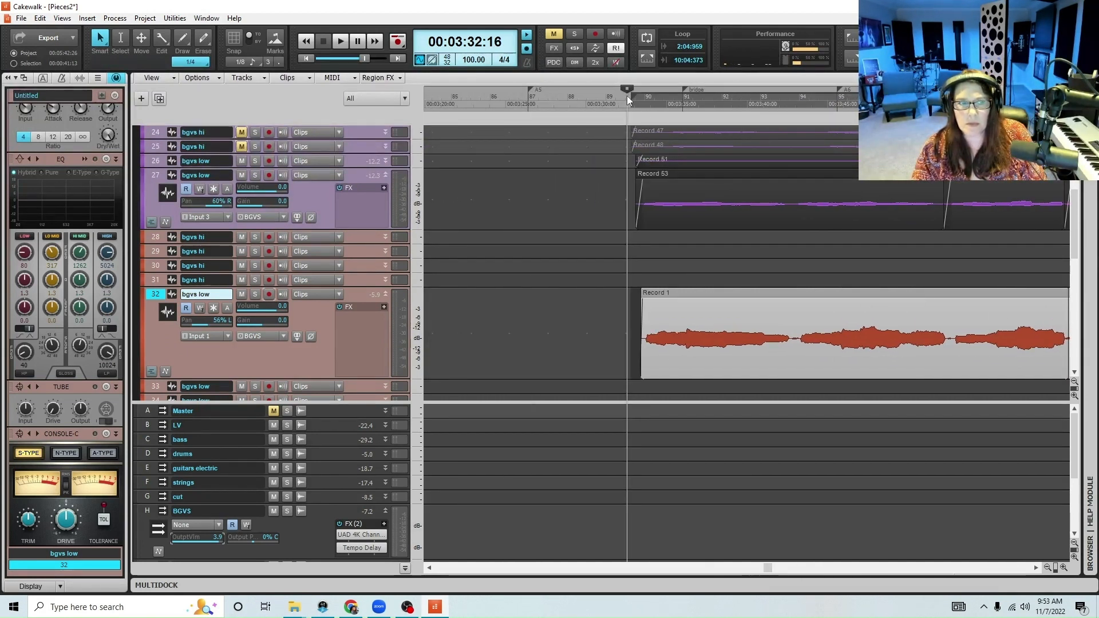
key(space)
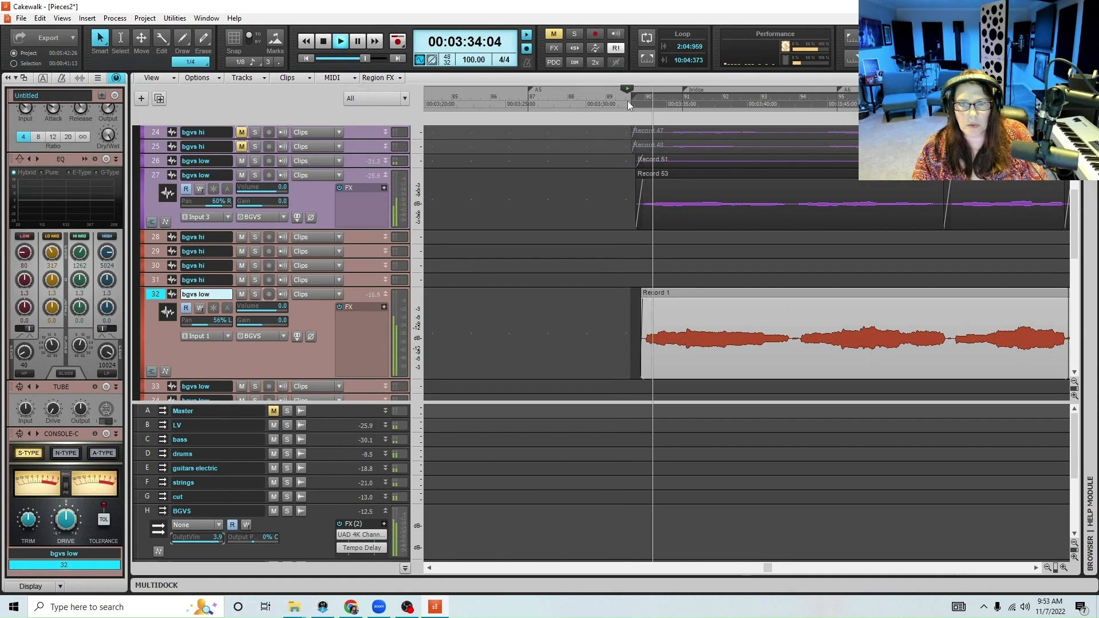
key(space)
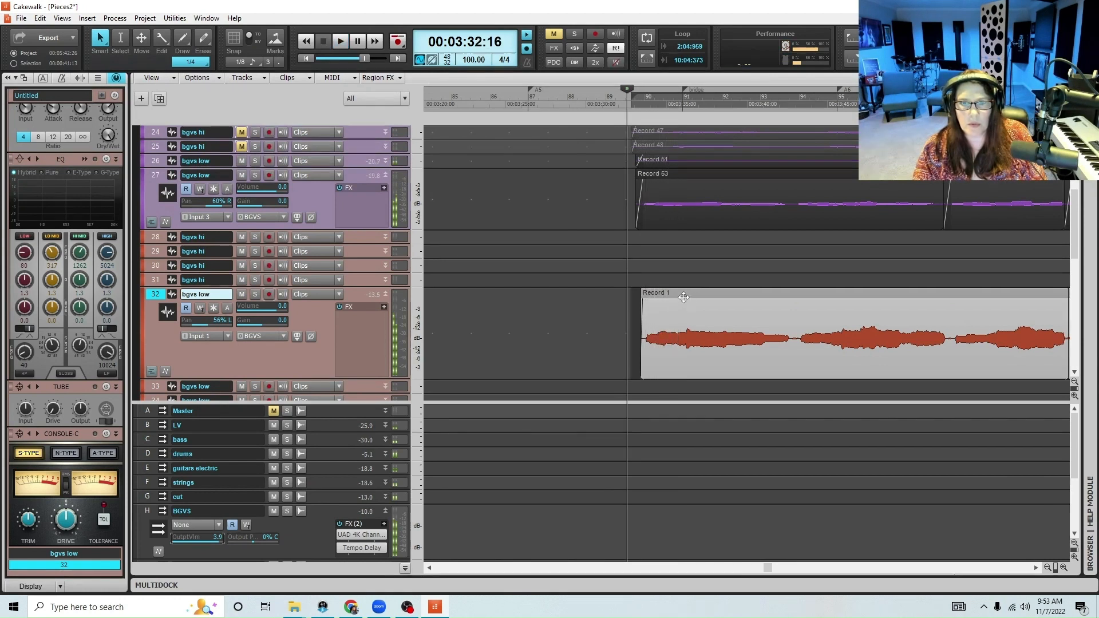
key(k)
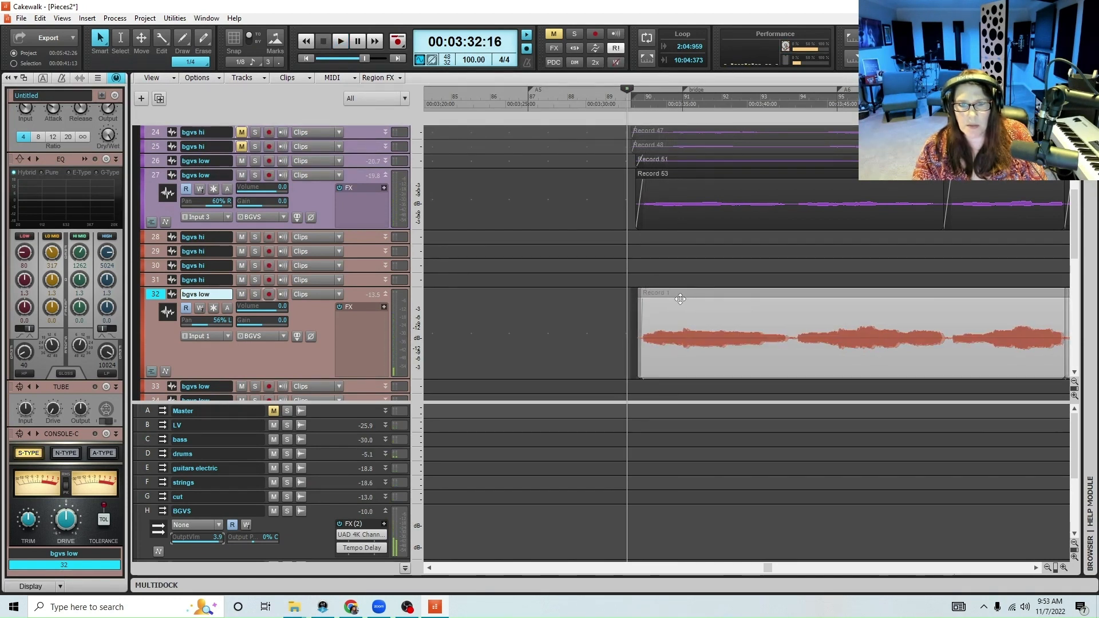
key(ctrl+z)
While playing the bridge, set track 32's volume to -3.4 and its pan to 73% L
key(space)
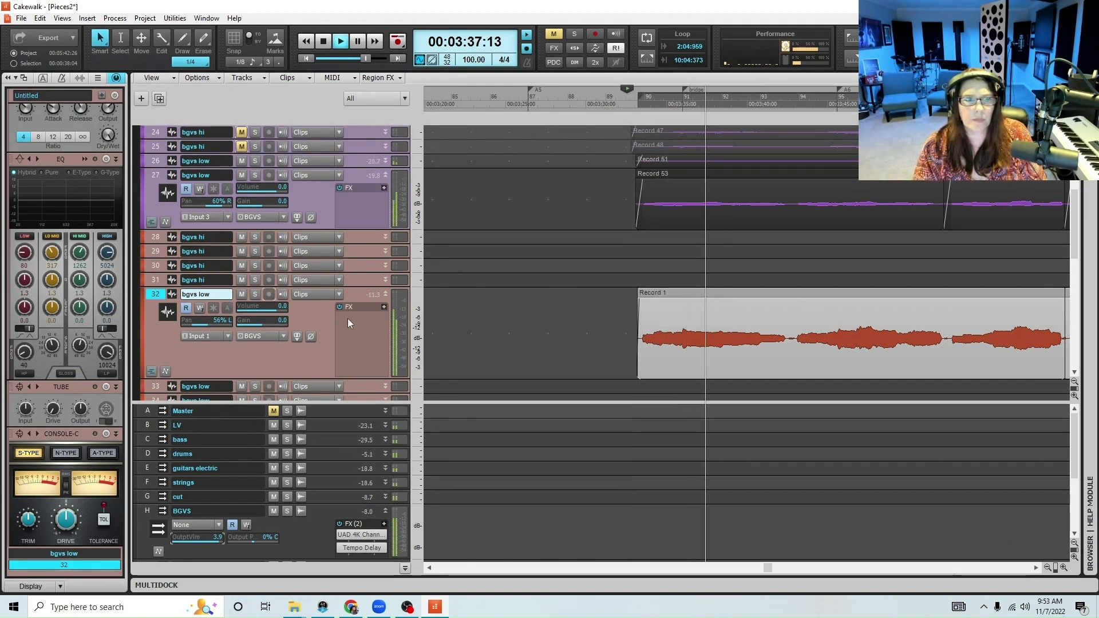
click(1047, 568)
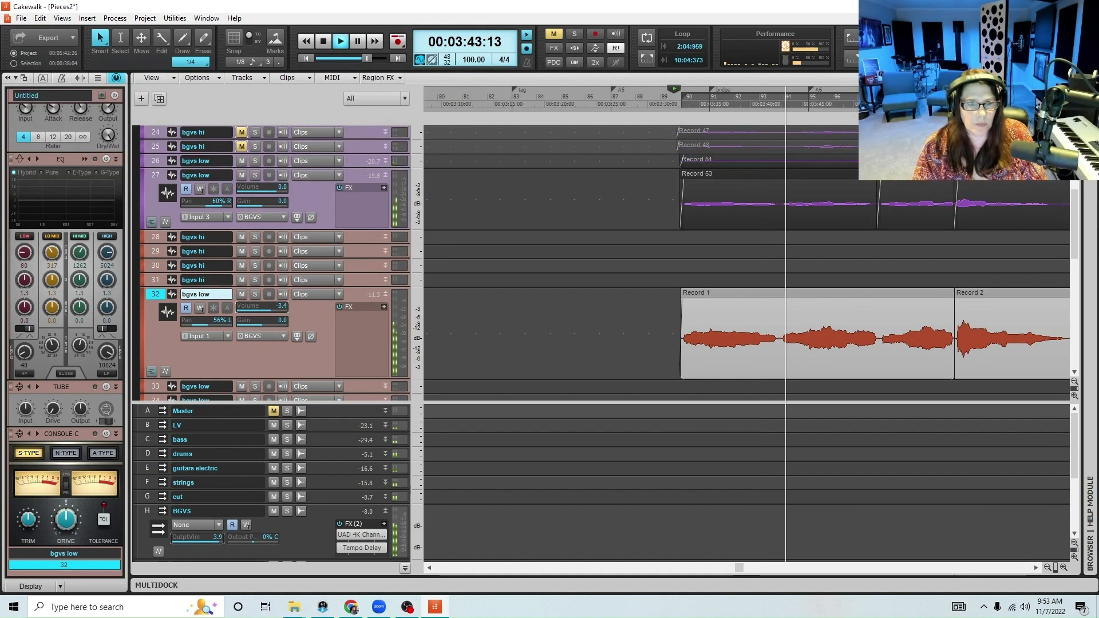
drag(198, 325, 194, 324)
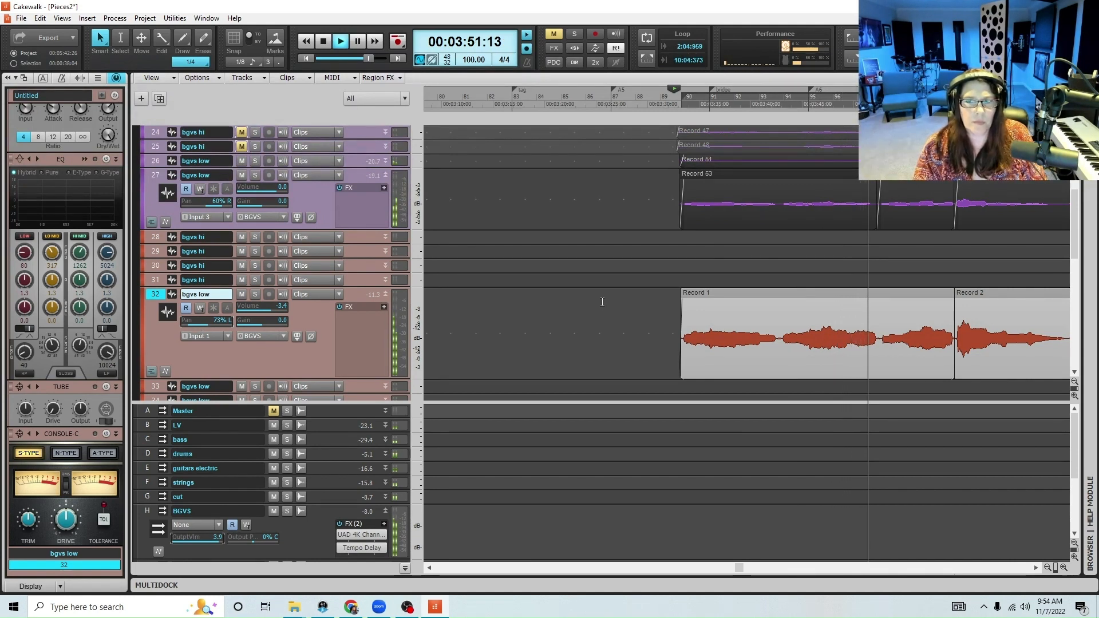
Set track 32's volume to -3.9, stop playback, and delete the Record 2 clip at the end of the bridge
scroll(604, 306, down, 3)
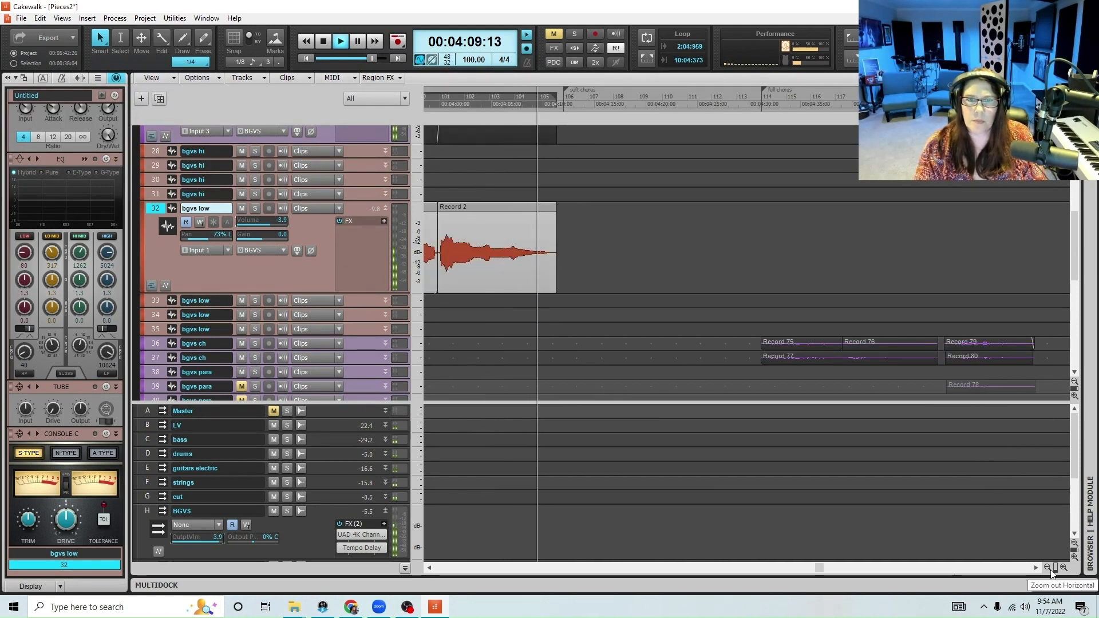
key(space)
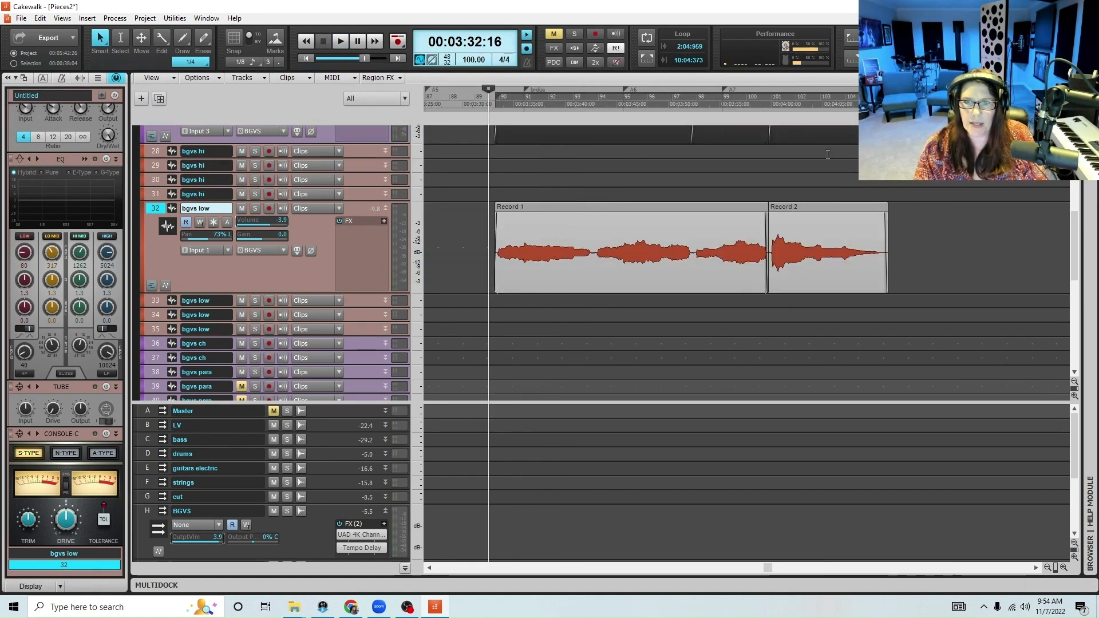
click(757, 100)
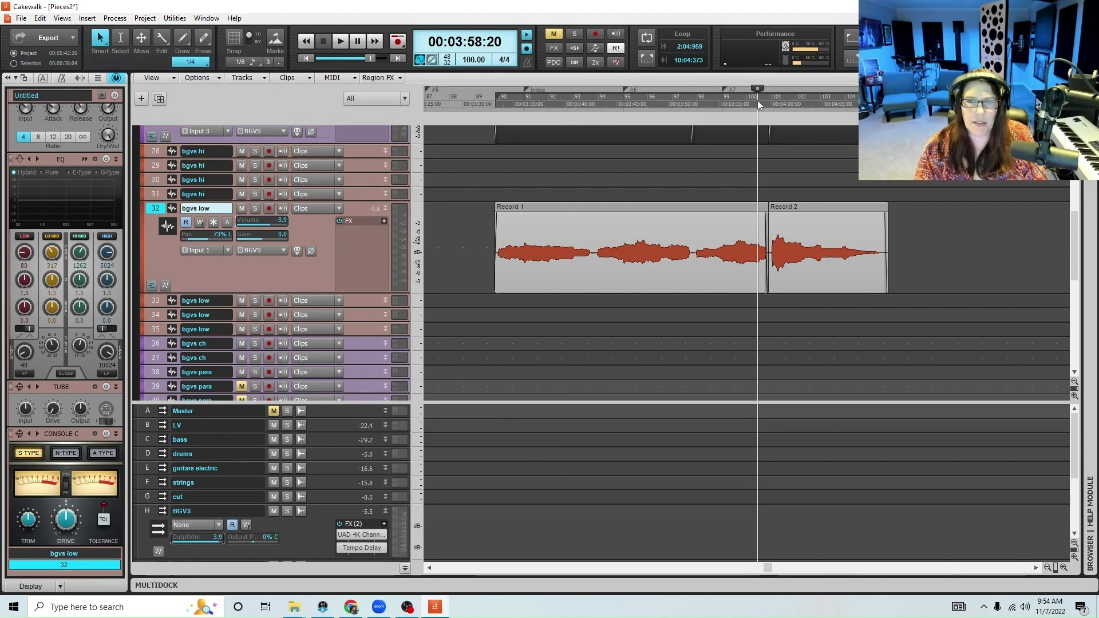
click(790, 209)
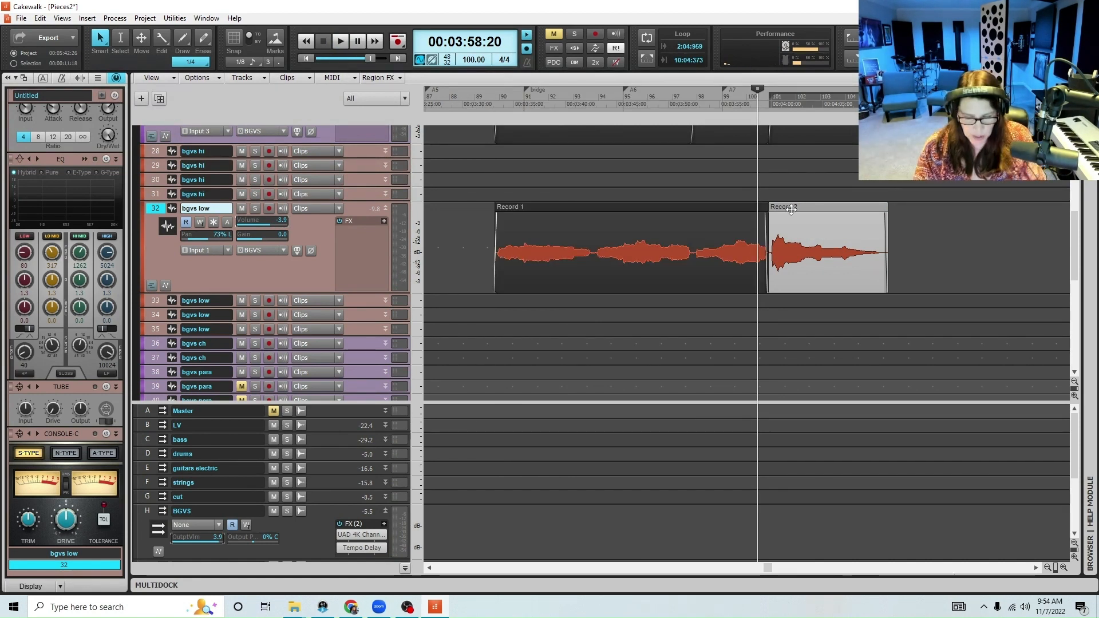
key(Delete)
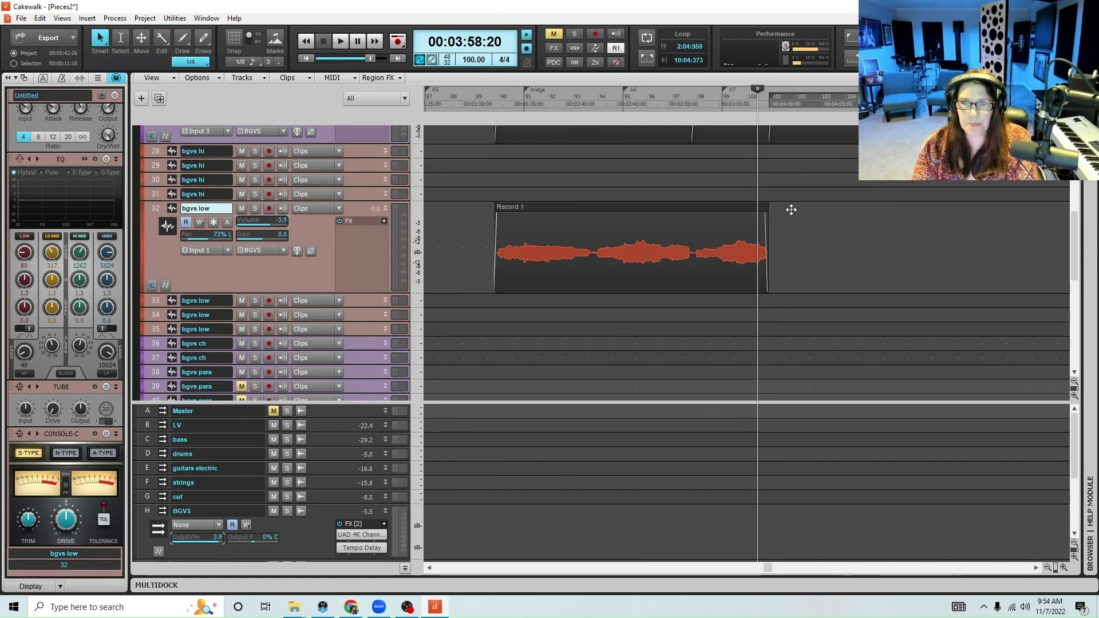
Play the end of the bridge from 00:03:58:27 to hear it without the deleted low harmony
click(719, 104)
click(760, 101)
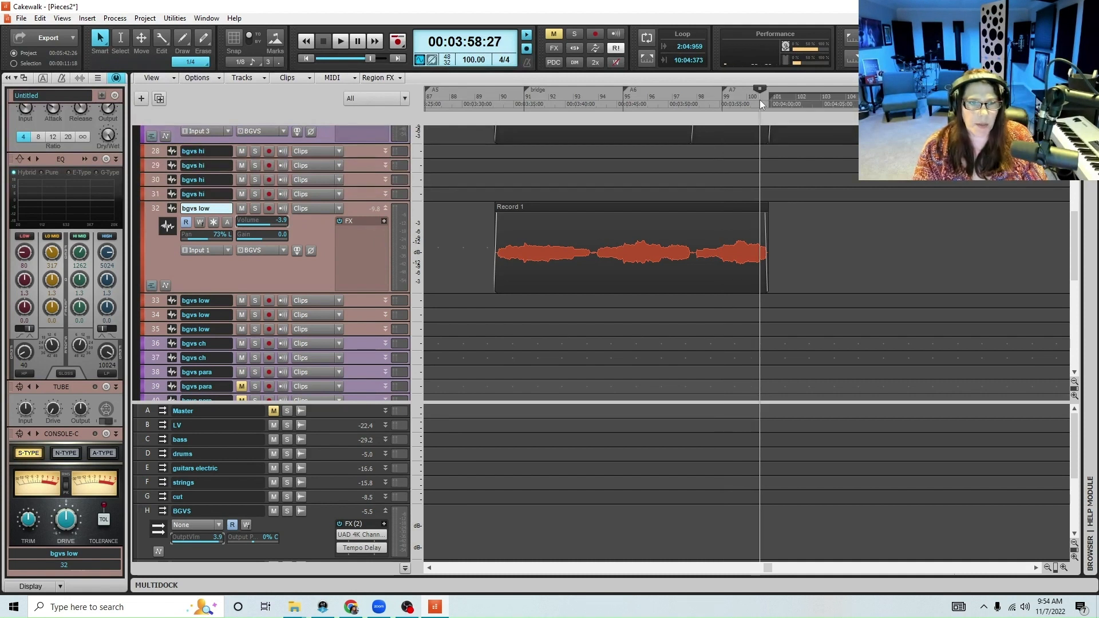
key(space)
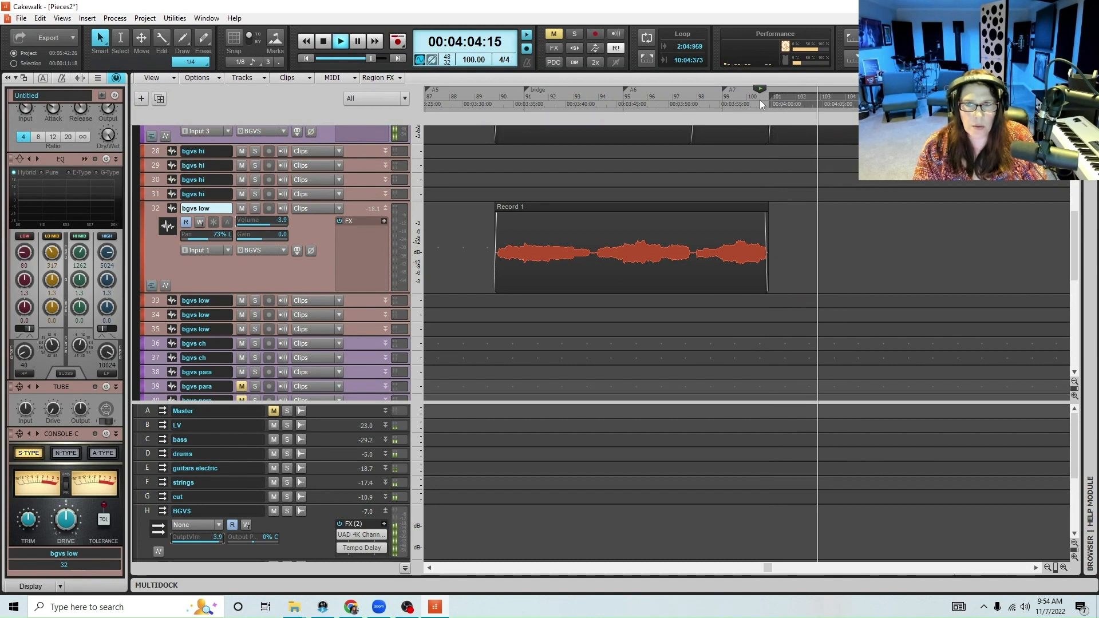
key(space)
Arm track 32 and re-record the bridge's last low harmony phrase, starting playback from 00:03:55:07
click(722, 100)
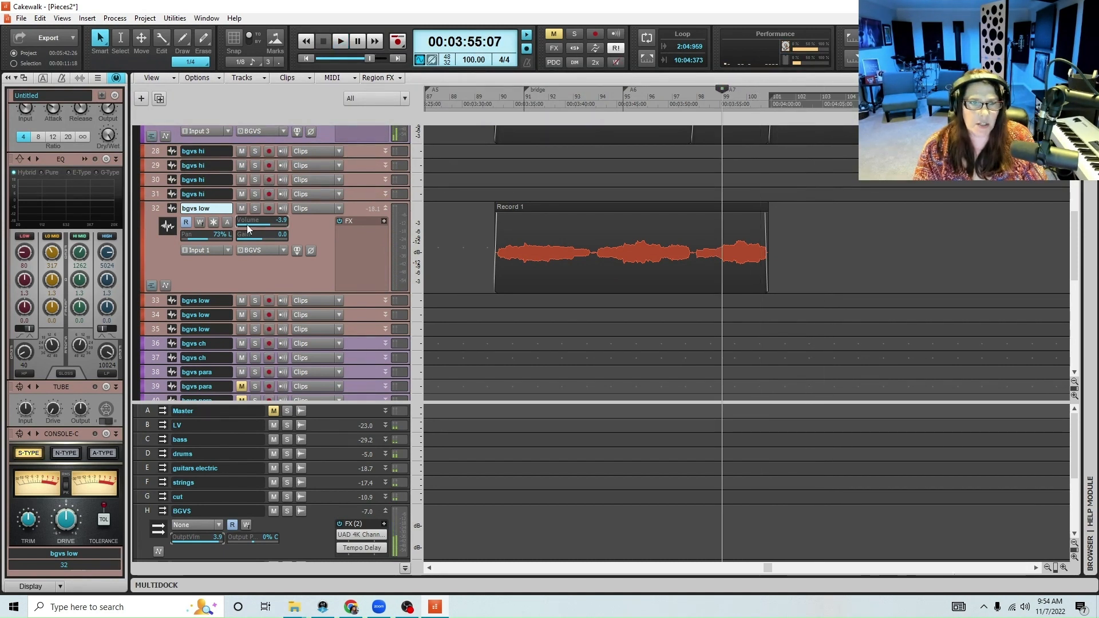
click(267, 209)
key(space)
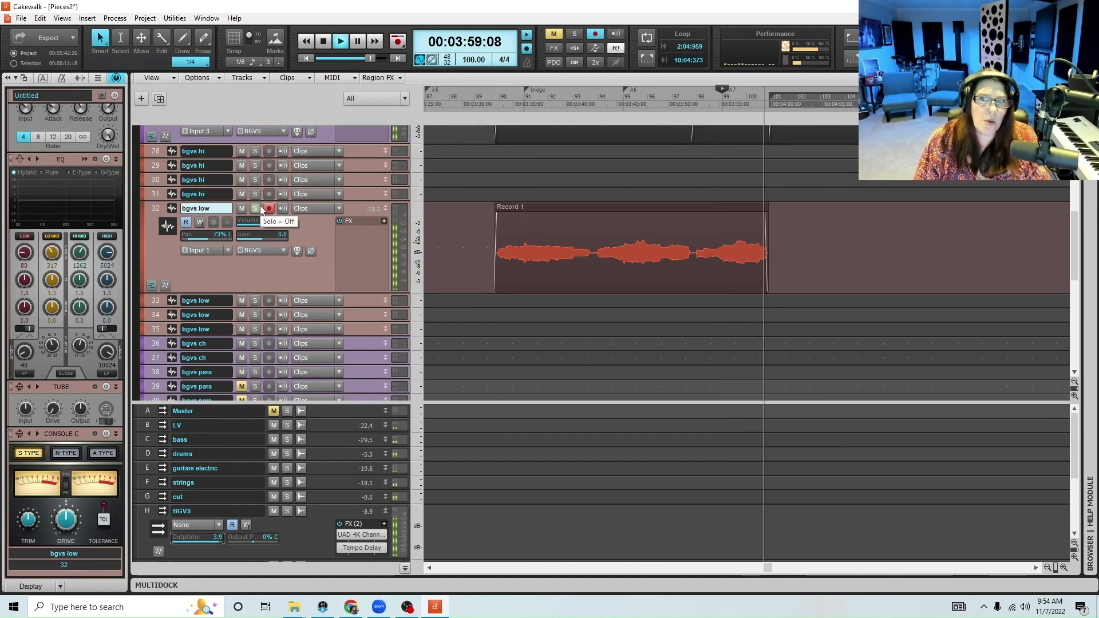
key(r)
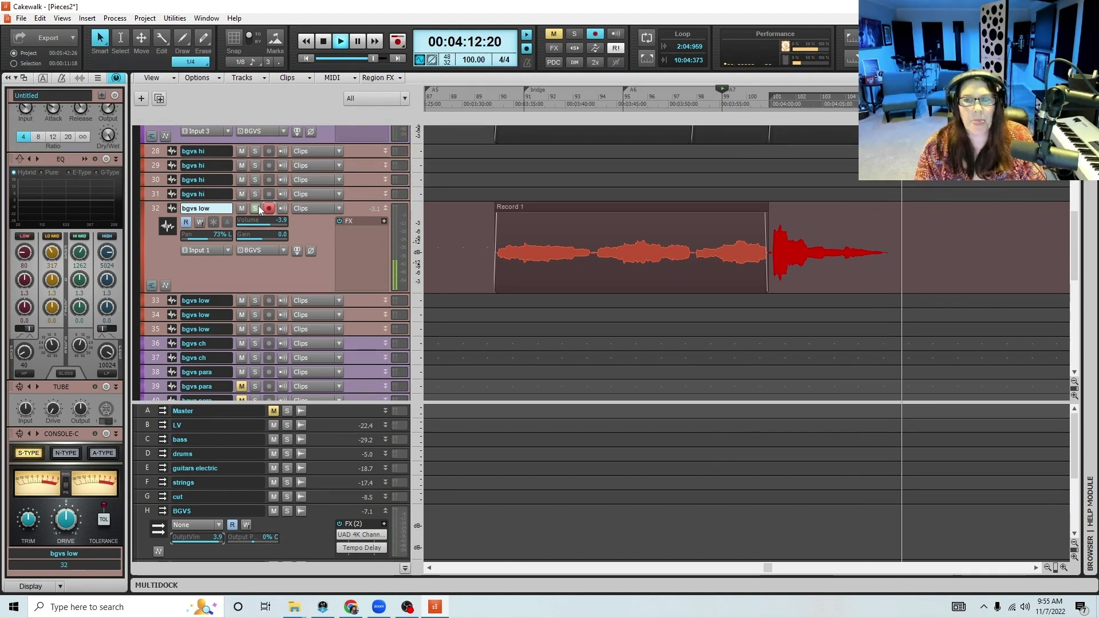
key(space)
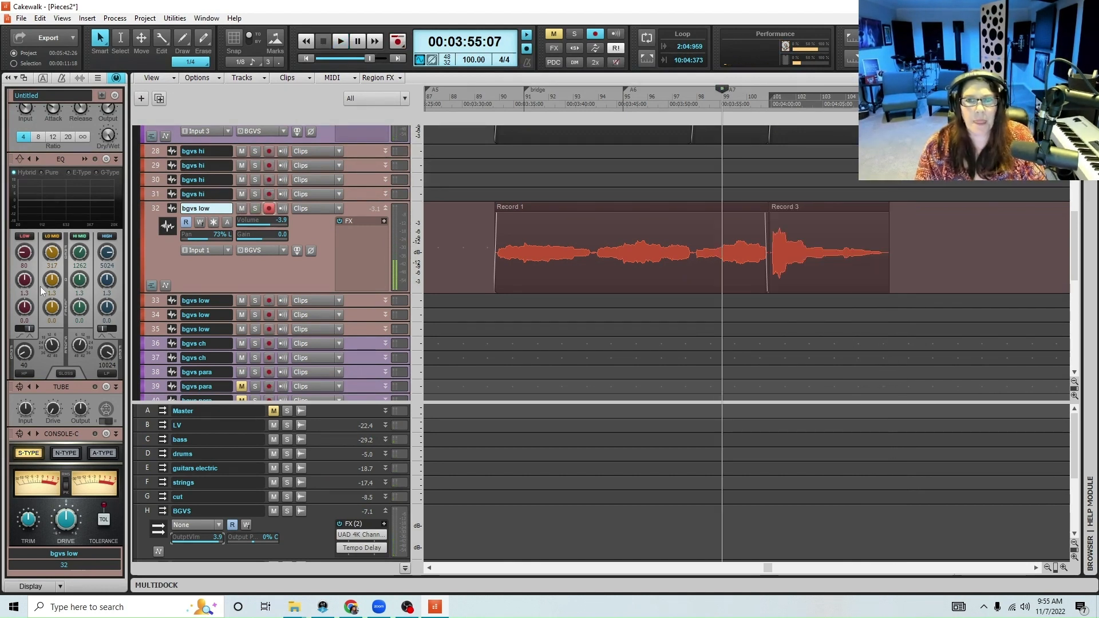
Shift the newly recorded Record 3 clip on track 32 slightly earlier, against the end of Record 1
click(757, 104)
click(1063, 567)
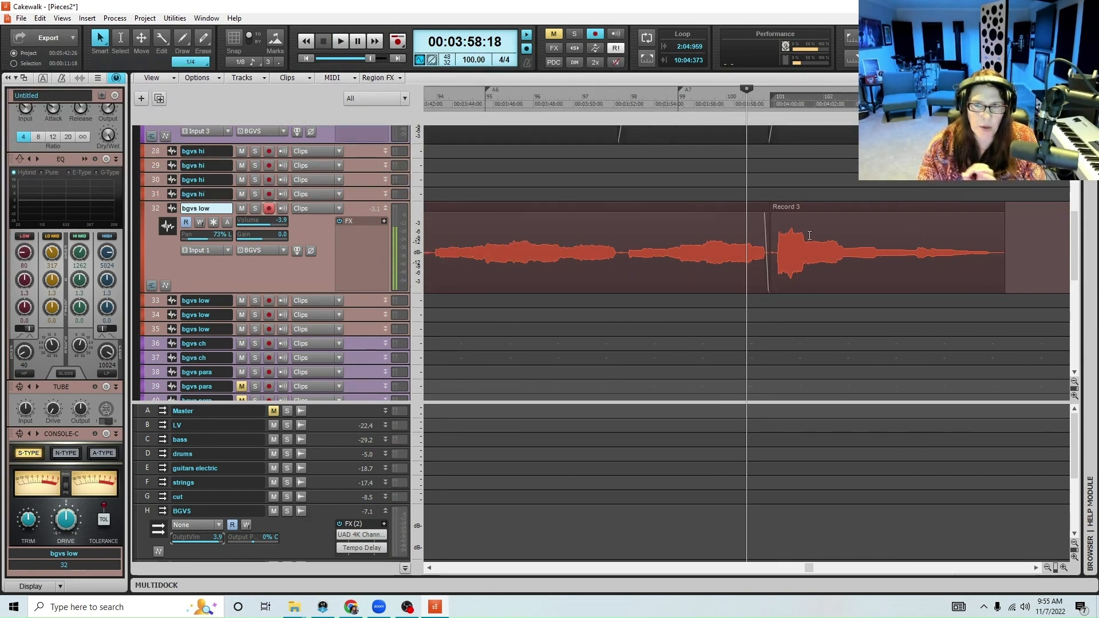
click(791, 209)
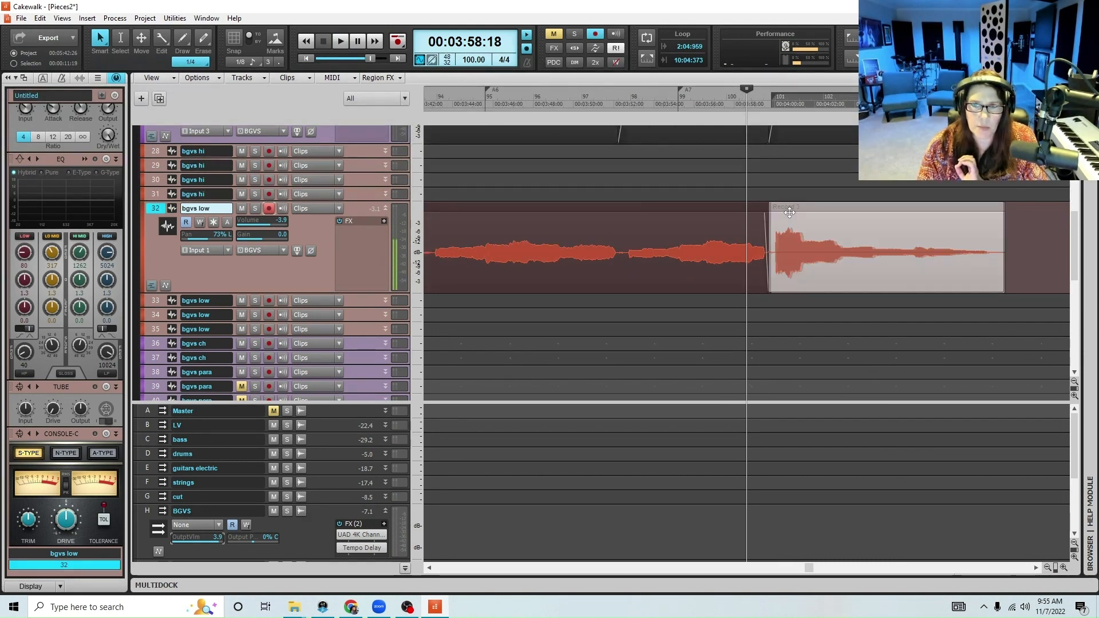
click(761, 207)
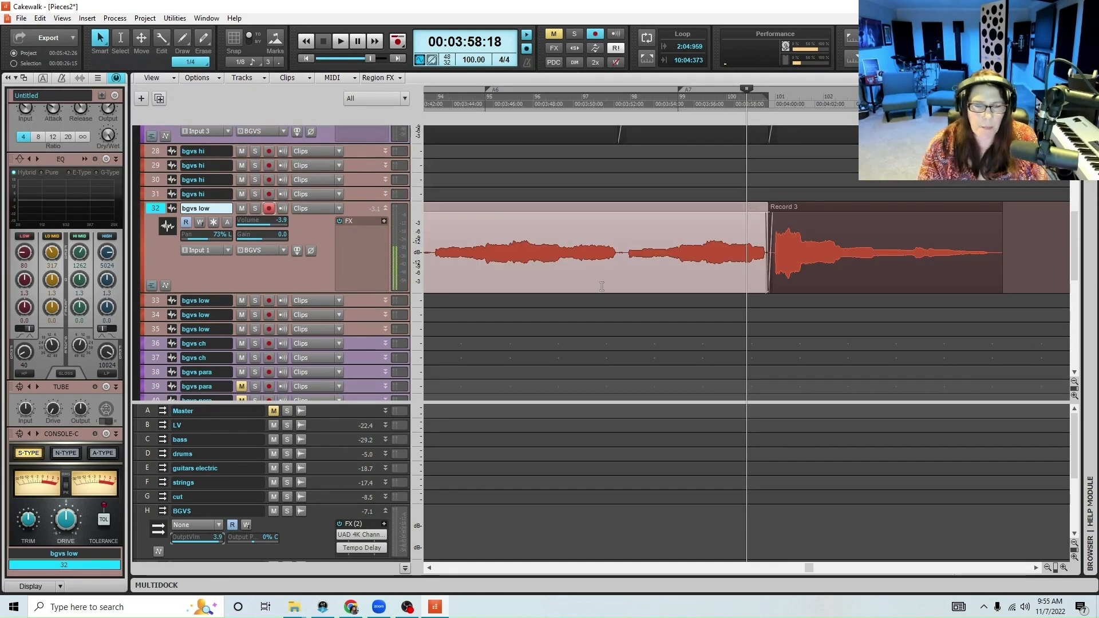
Disarm track 32, enlarge track 33, and set track 33's pan to 77% R
click(269, 209)
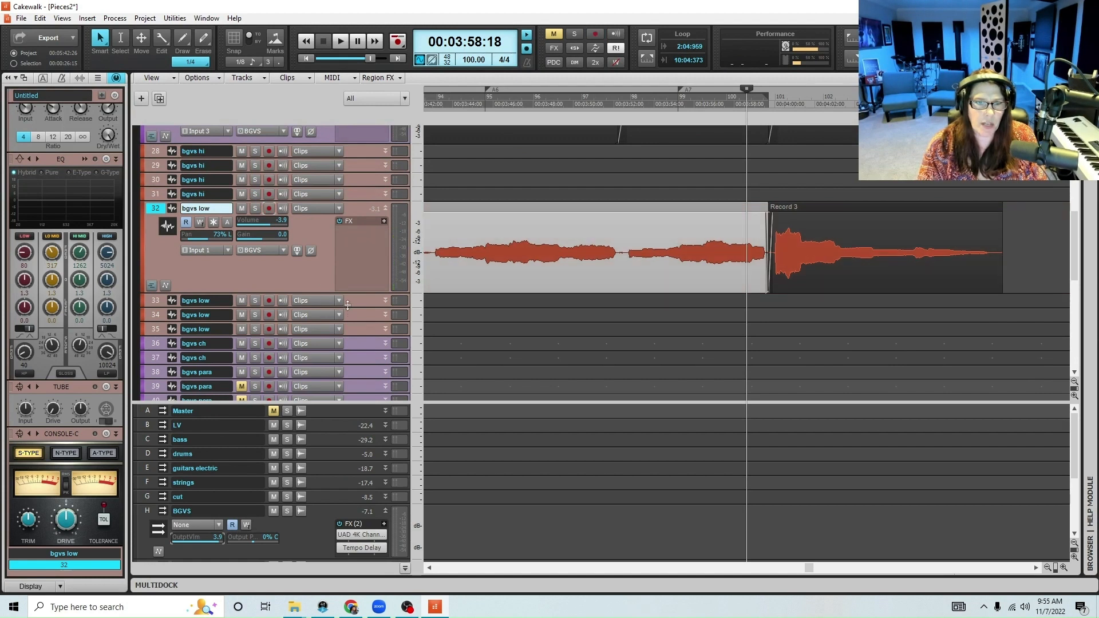
drag(347, 308, 346, 355)
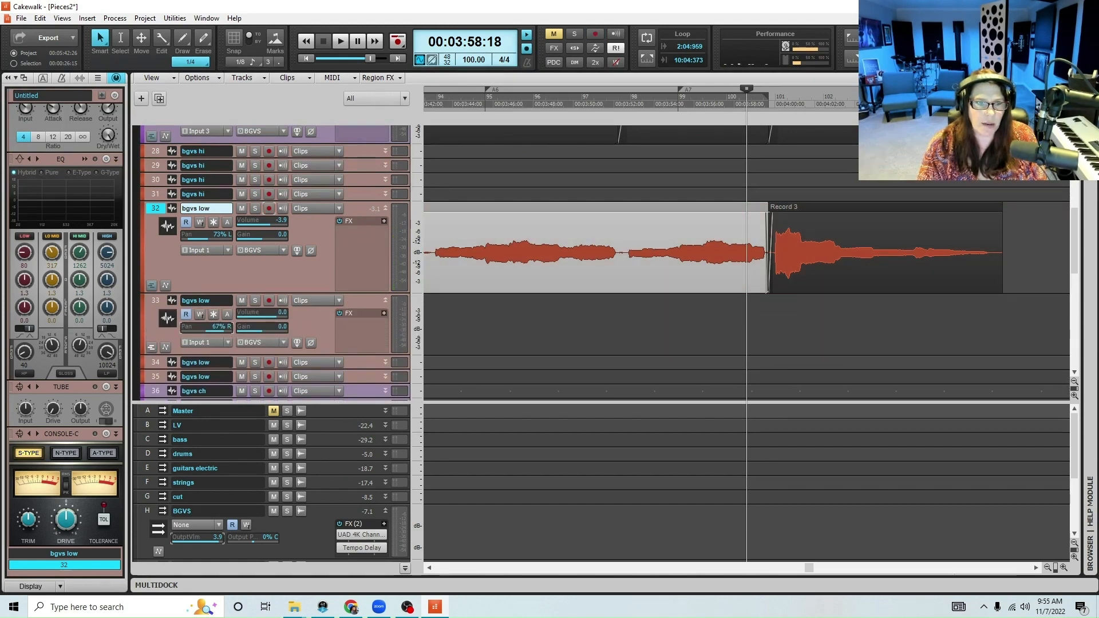
Check the Record 3 clip's timing by playing from 00:03:59:00, and shift the clip slightly earlier on track 32
click(754, 100)
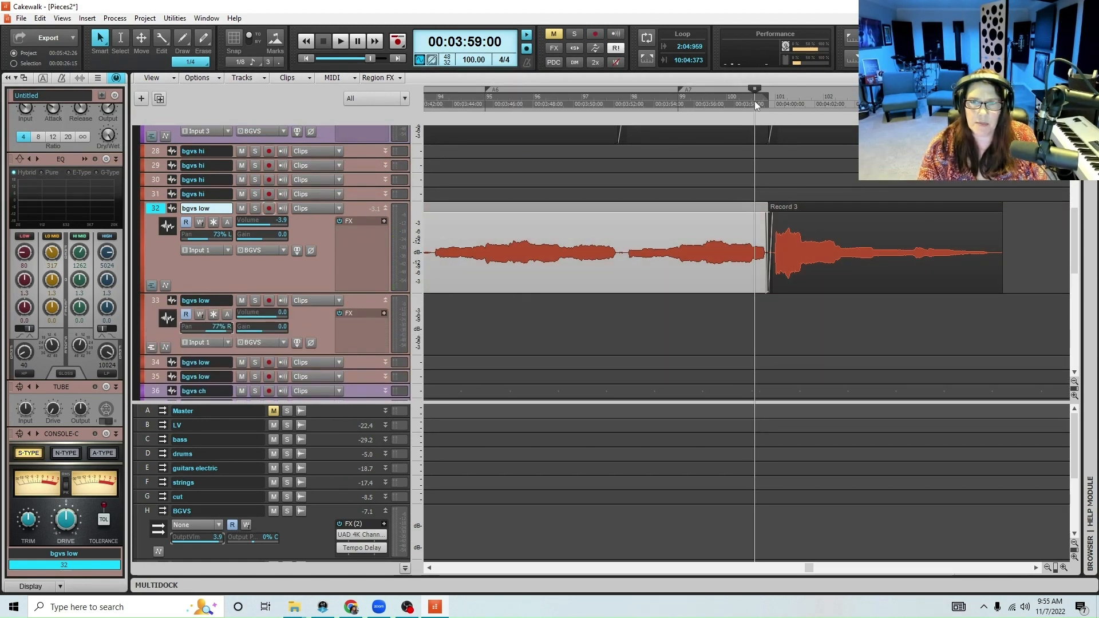
key(space)
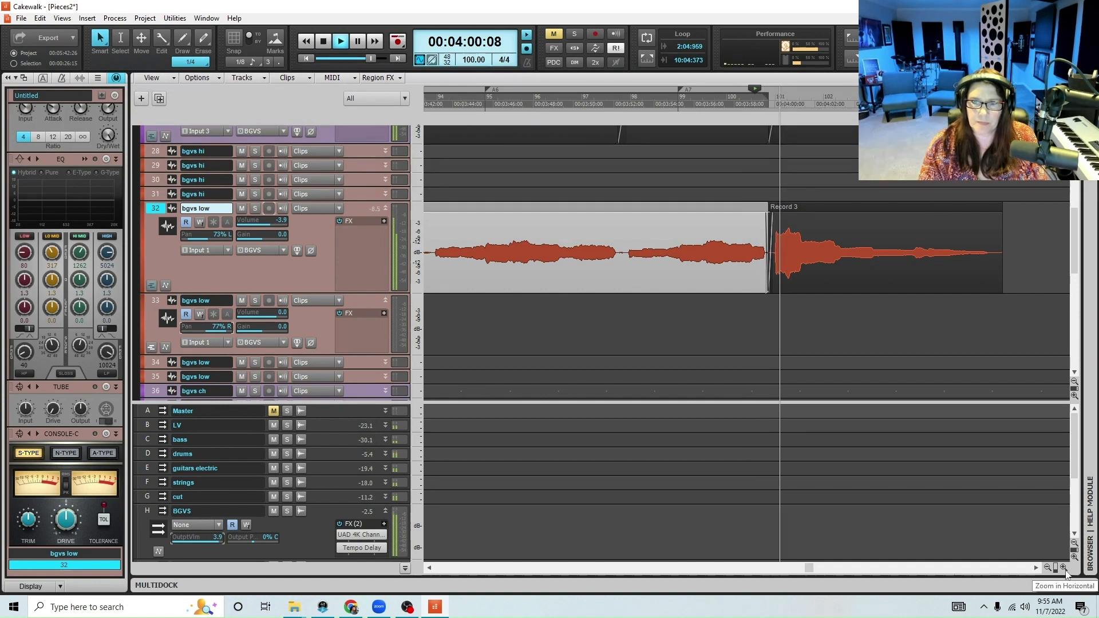
click(1063, 568)
key(space)
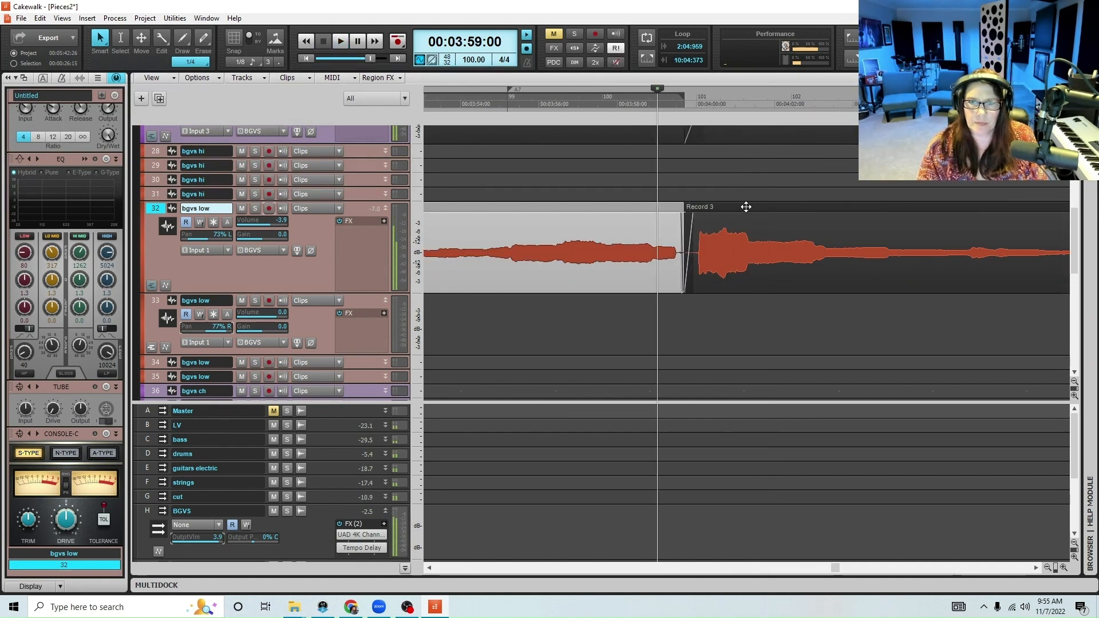
click(745, 208)
drag(746, 208, 740, 211)
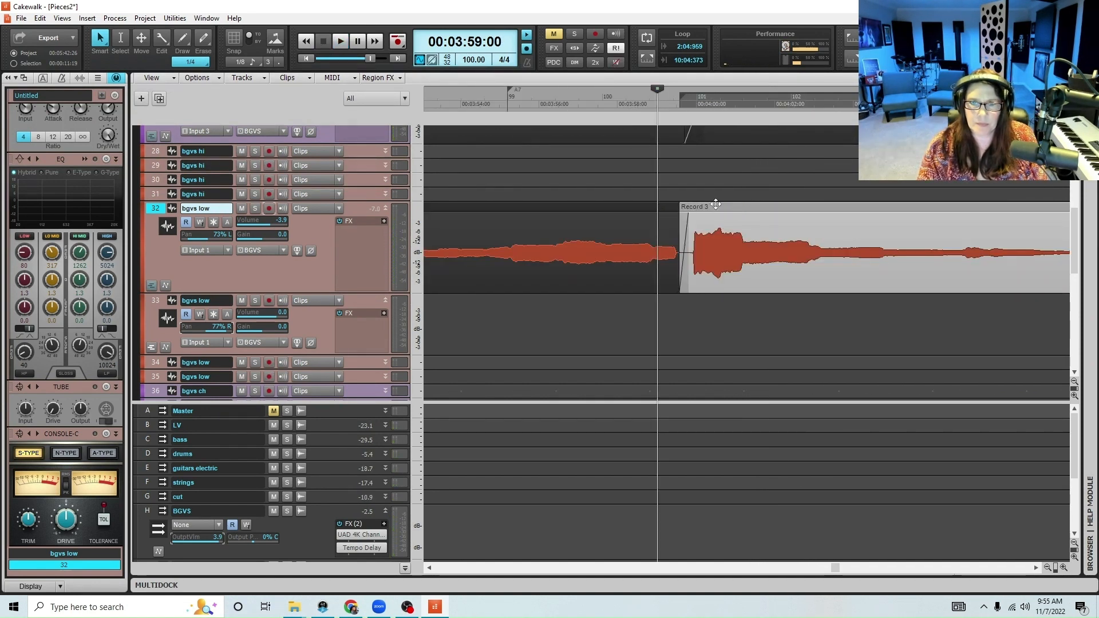
key(space)
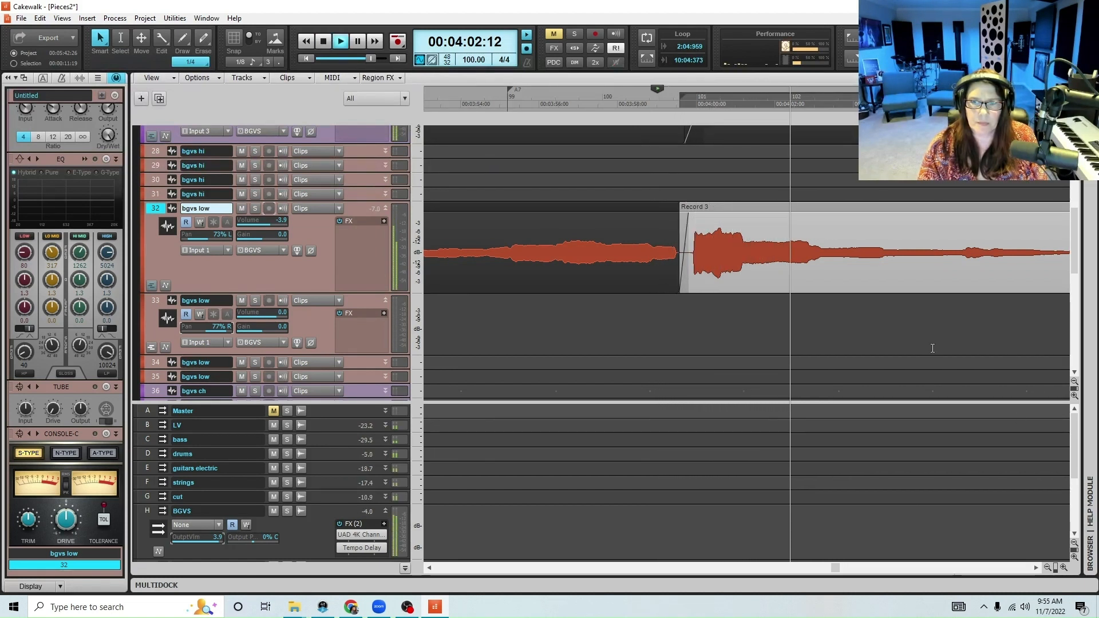
click(1047, 567)
click(1047, 568)
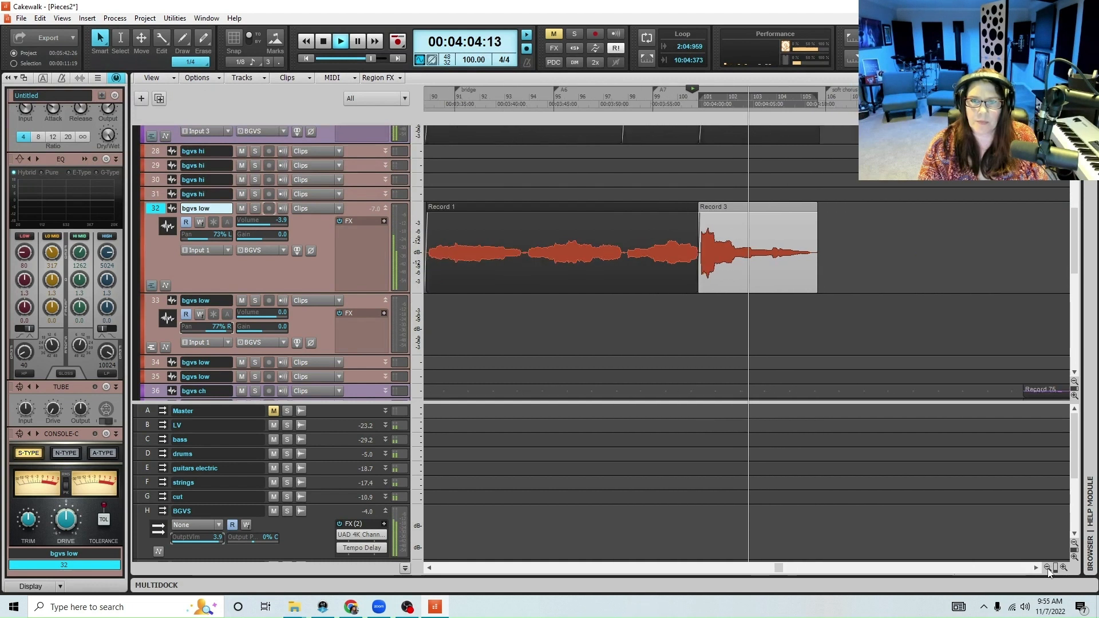
click(1047, 567)
key(space)
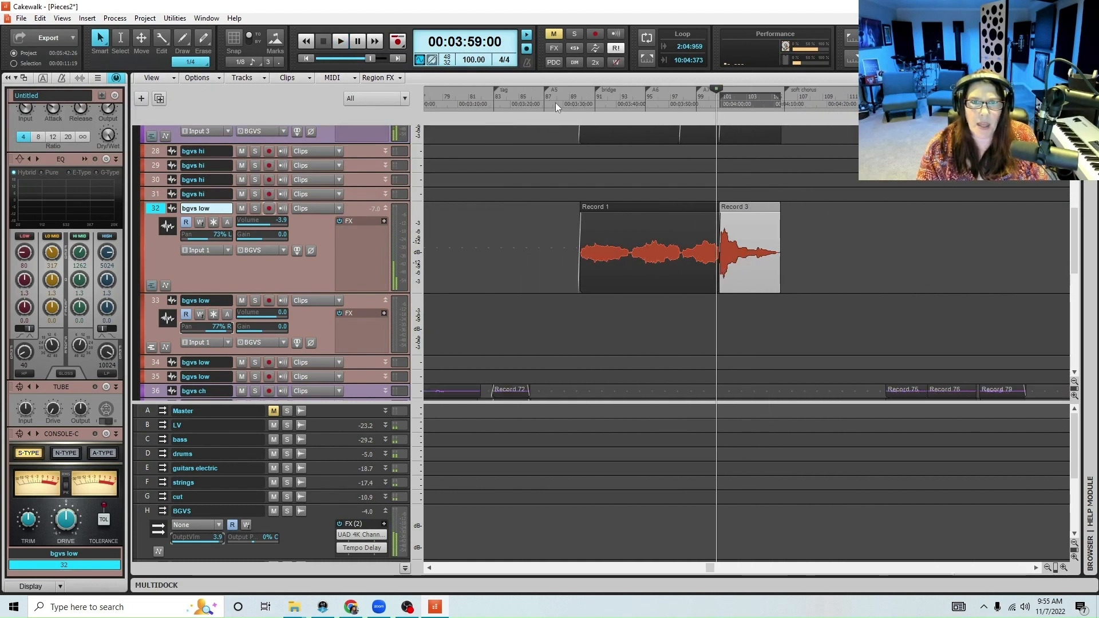
Arm track 33, save the project, and record the low harmony through the whole bridge starting from 00:03:28:16
click(555, 102)
click(385, 208)
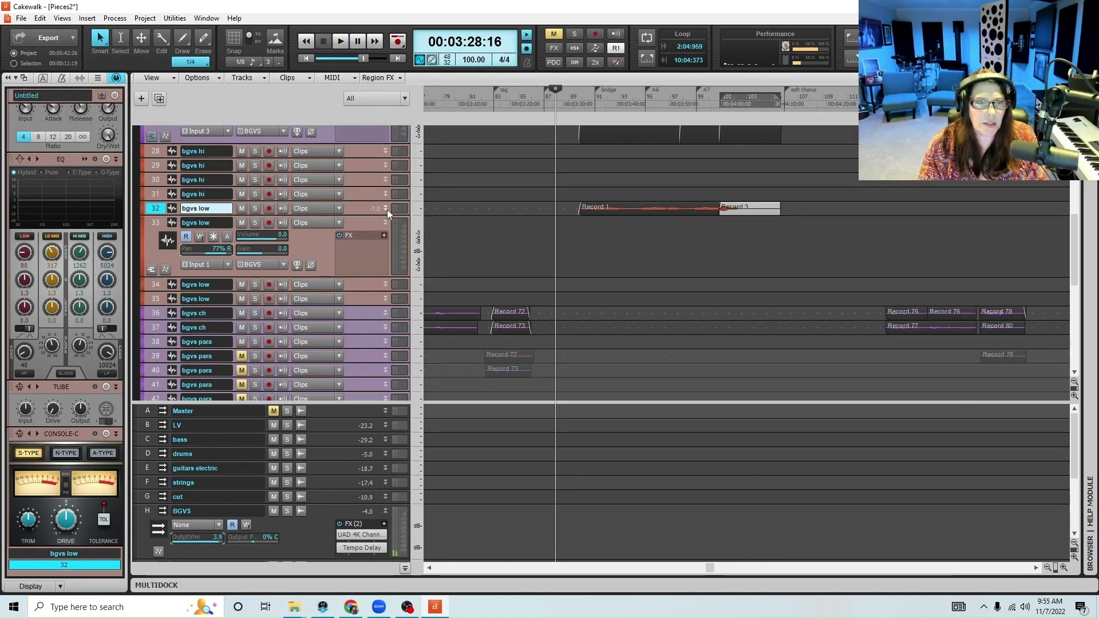
click(269, 222)
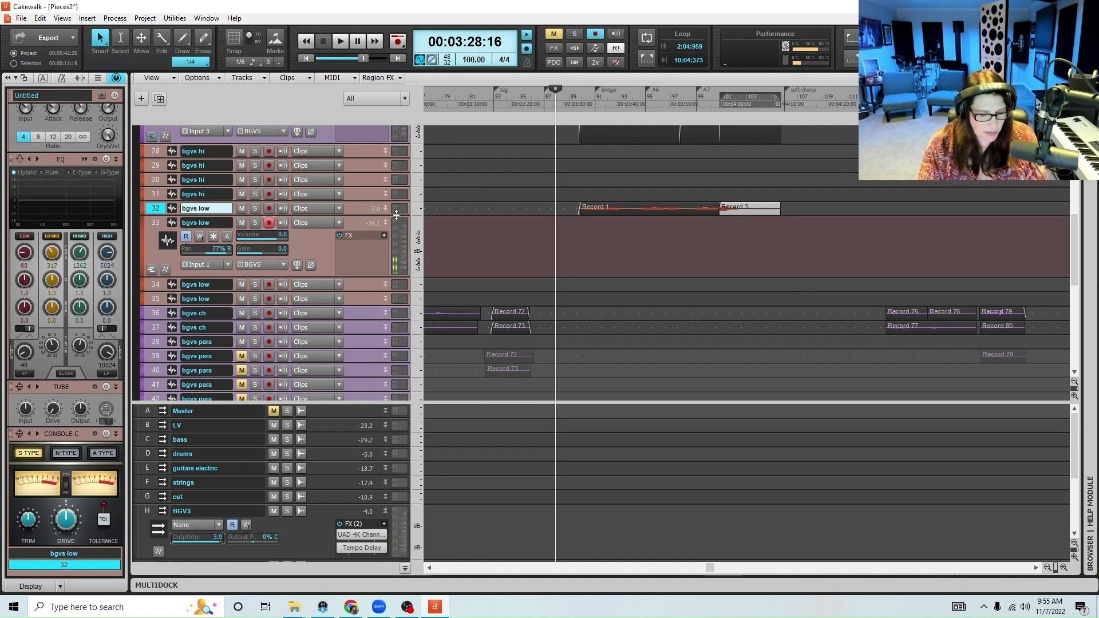
key(ctrl+s)
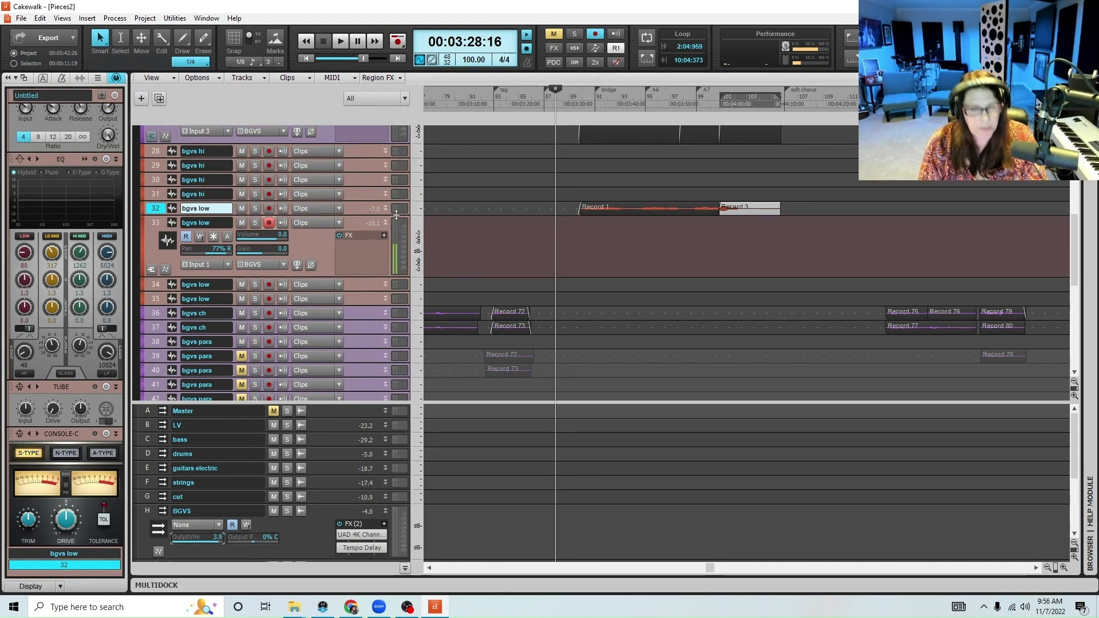
key(space)
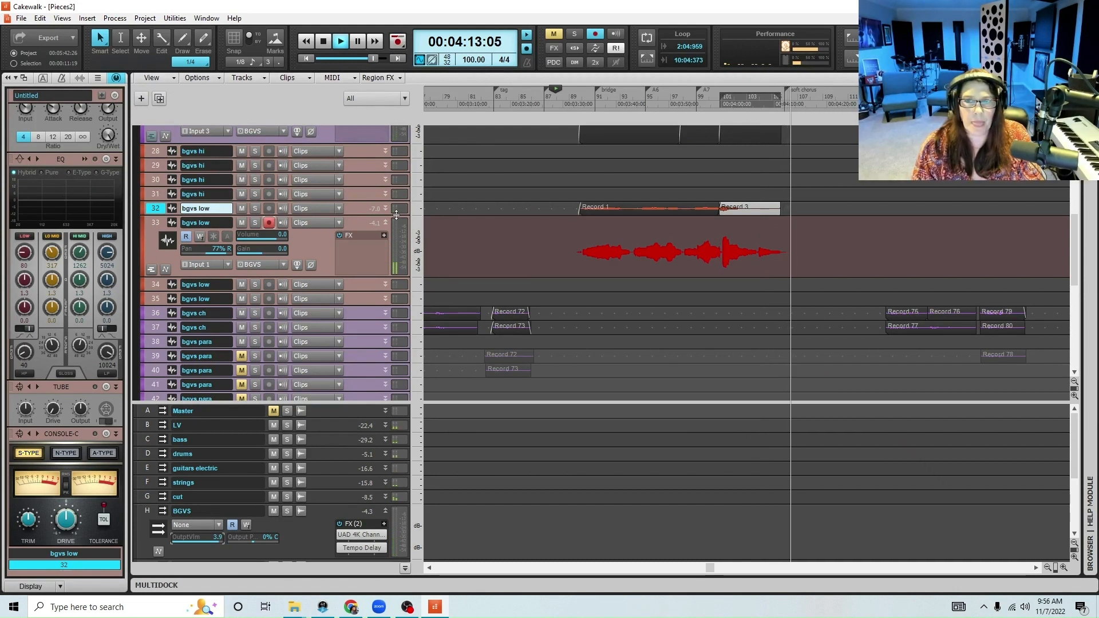
key(space)
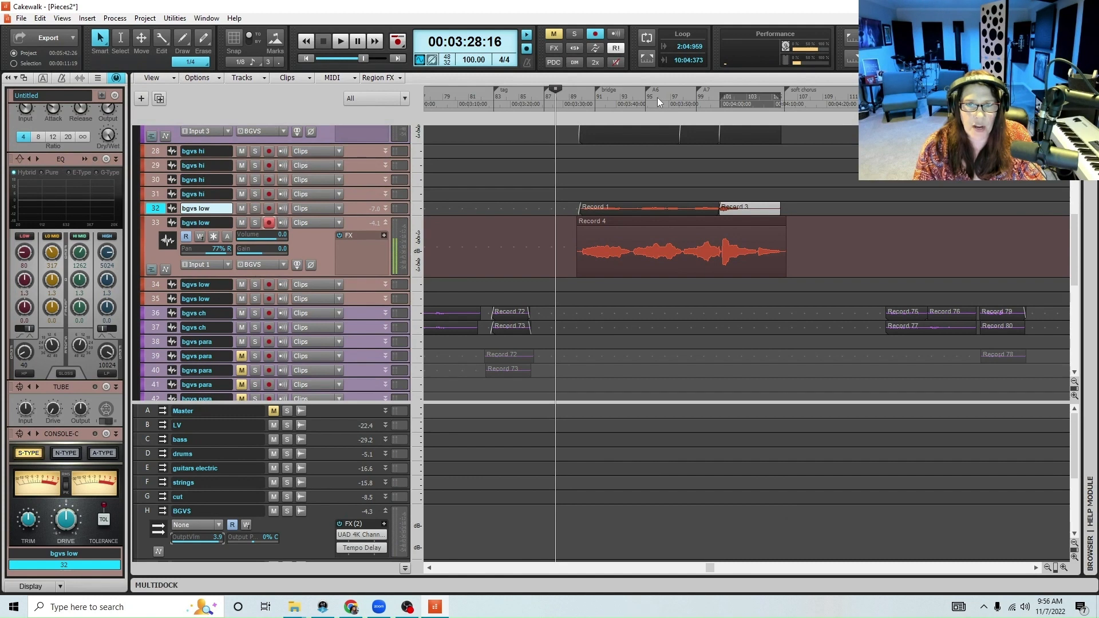
Enlarge track 32 for comparison and re-record the later bridge phrases on track 33, starting from 00:03:47:26
click(656, 100)
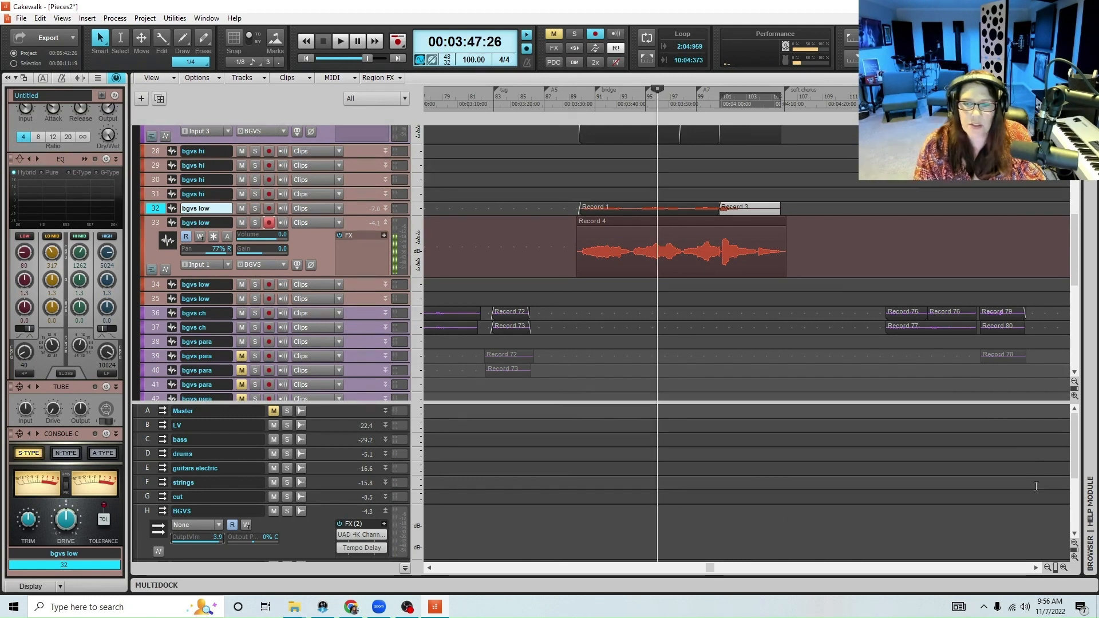
click(1061, 571)
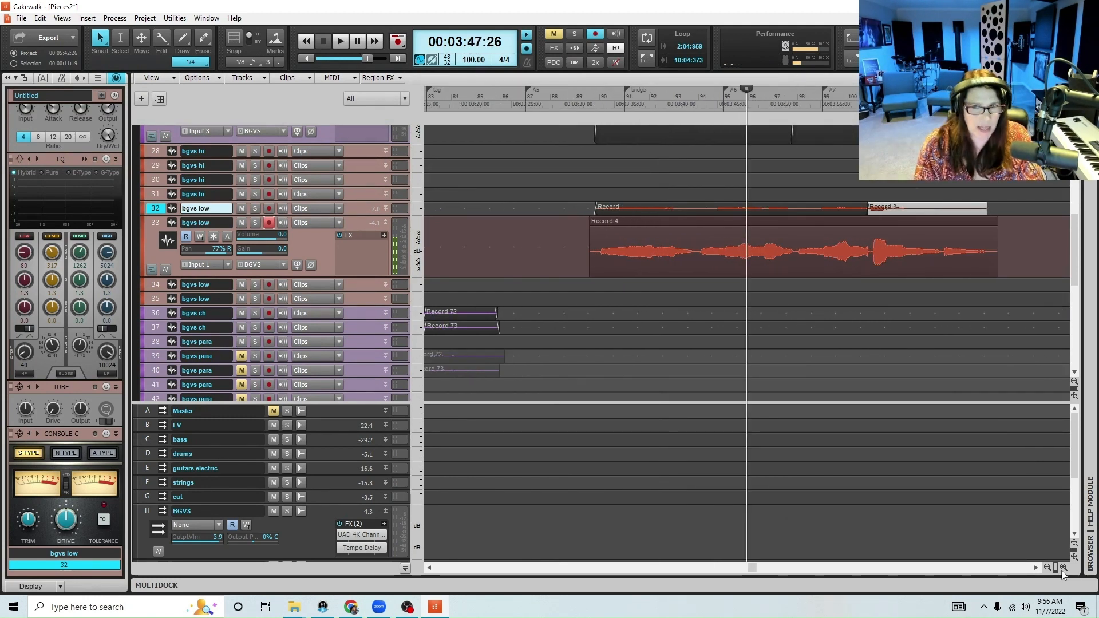
drag(348, 216, 349, 246)
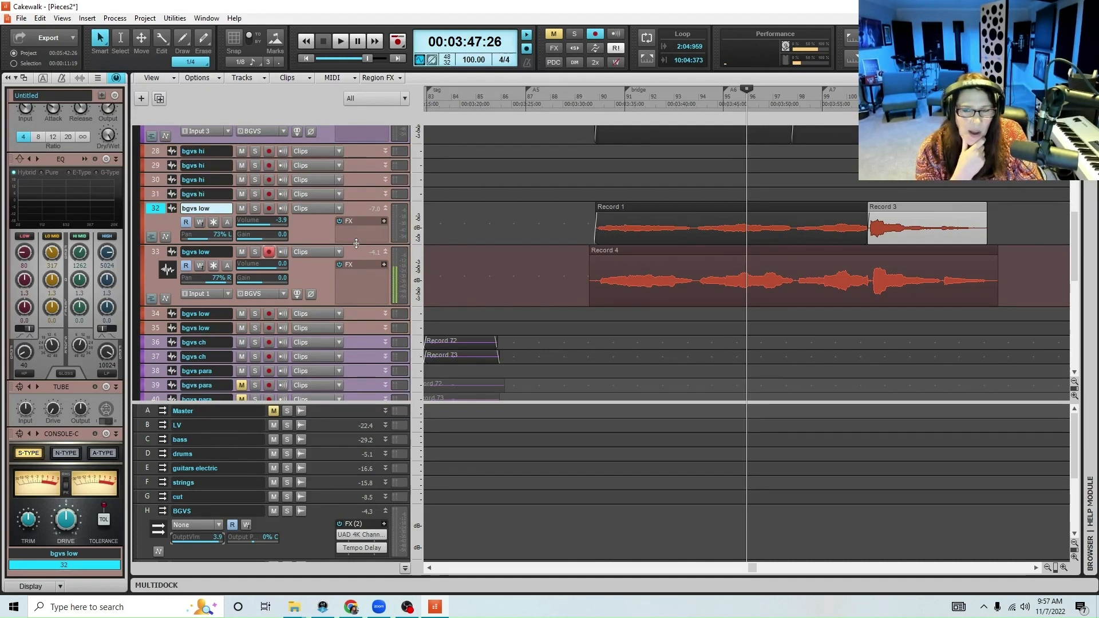
key(space)
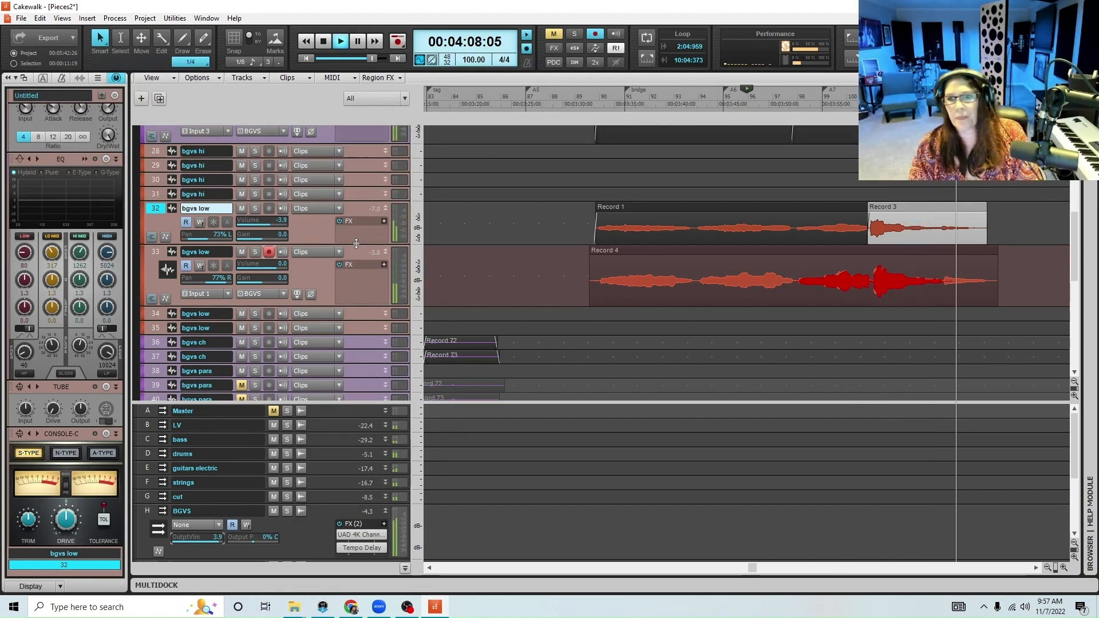
key(space)
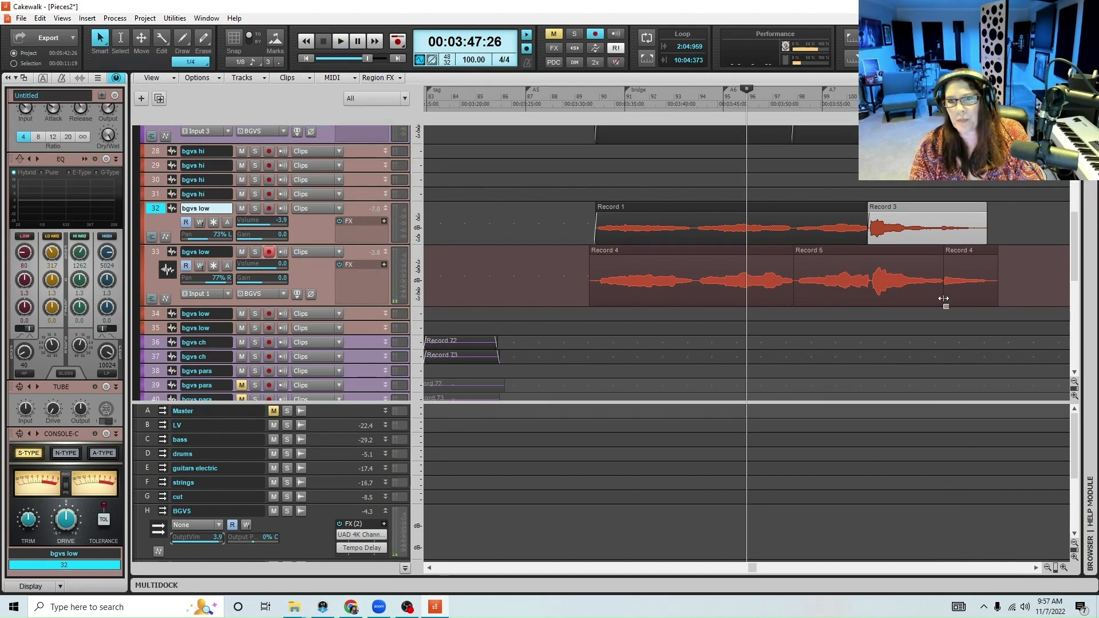
Select all the bridge clips on track 33, shift them slightly earlier, and move the playhead to 00:03:33:02
drag(943, 298, 941, 299)
drag(579, 281, 1005, 281)
drag(669, 252, 665, 254)
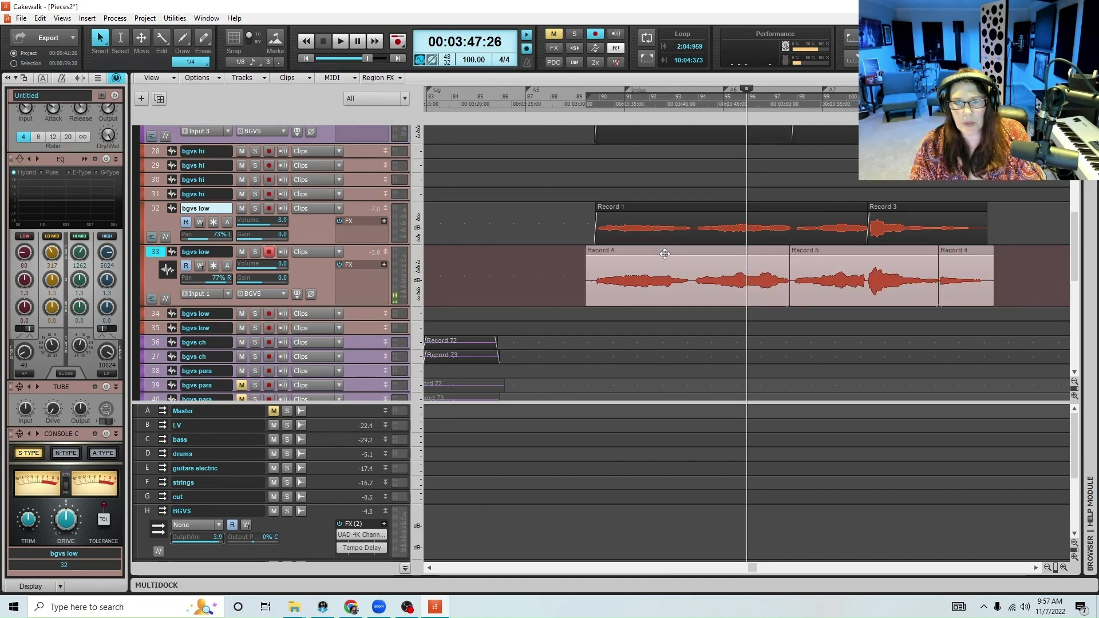
click(594, 98)
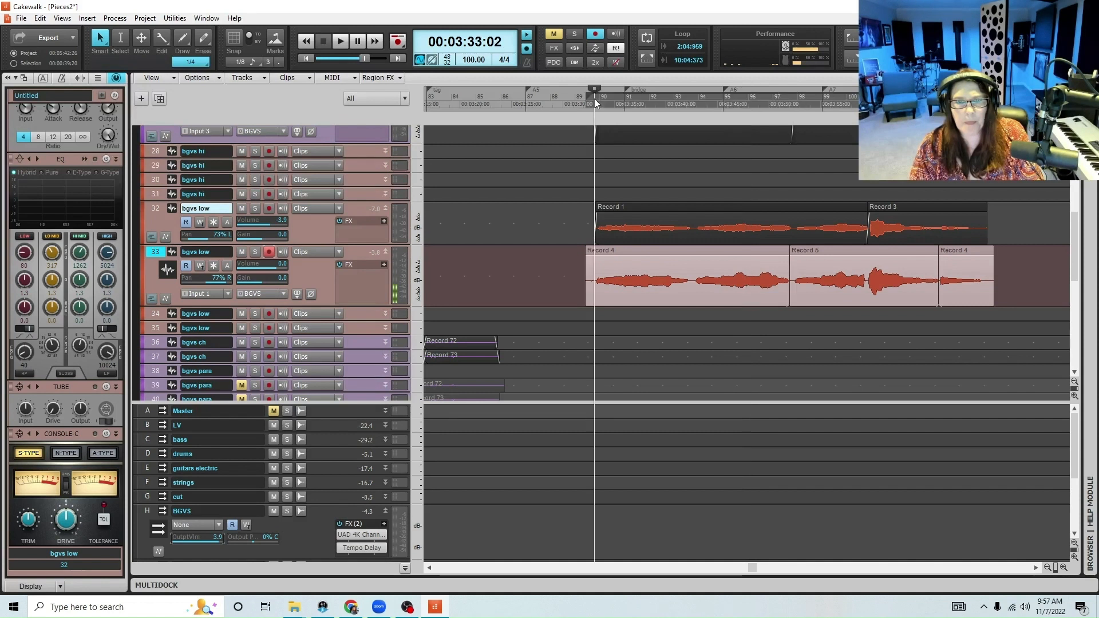
Check the timing by playing from 00:03:33:02, and shift the selected bridge clips on track 33 slightly later
key(space)
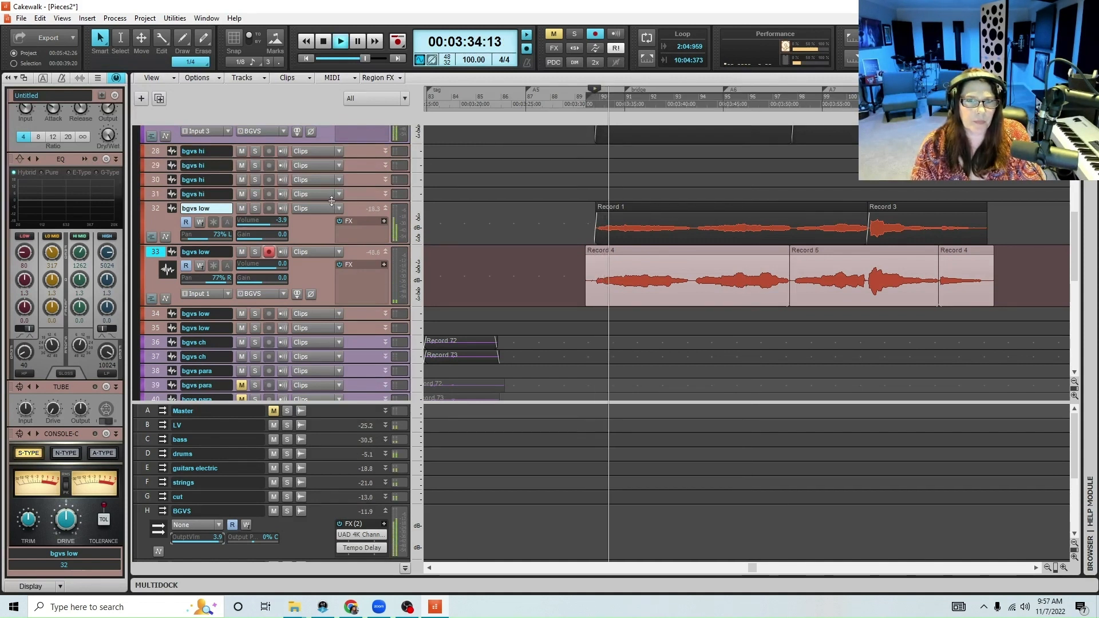
click(1064, 568)
click(1063, 568)
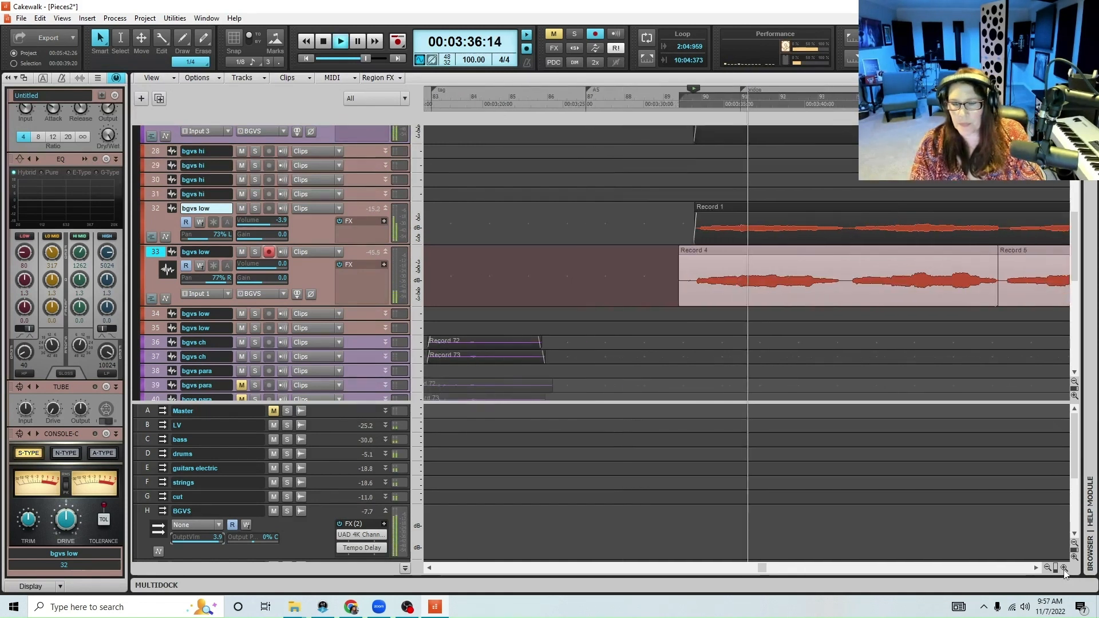
click(1063, 567)
key(space)
drag(700, 253, 703, 253)
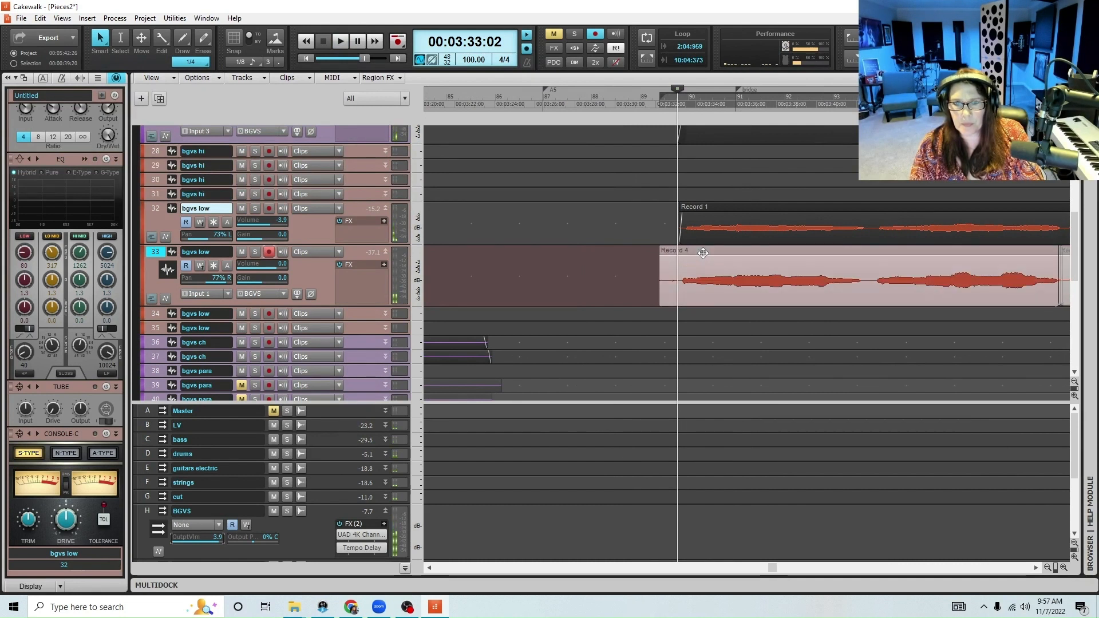
Play the bridge against the waveforms on track 32 and set track 33's volume to -4.4
key(space)
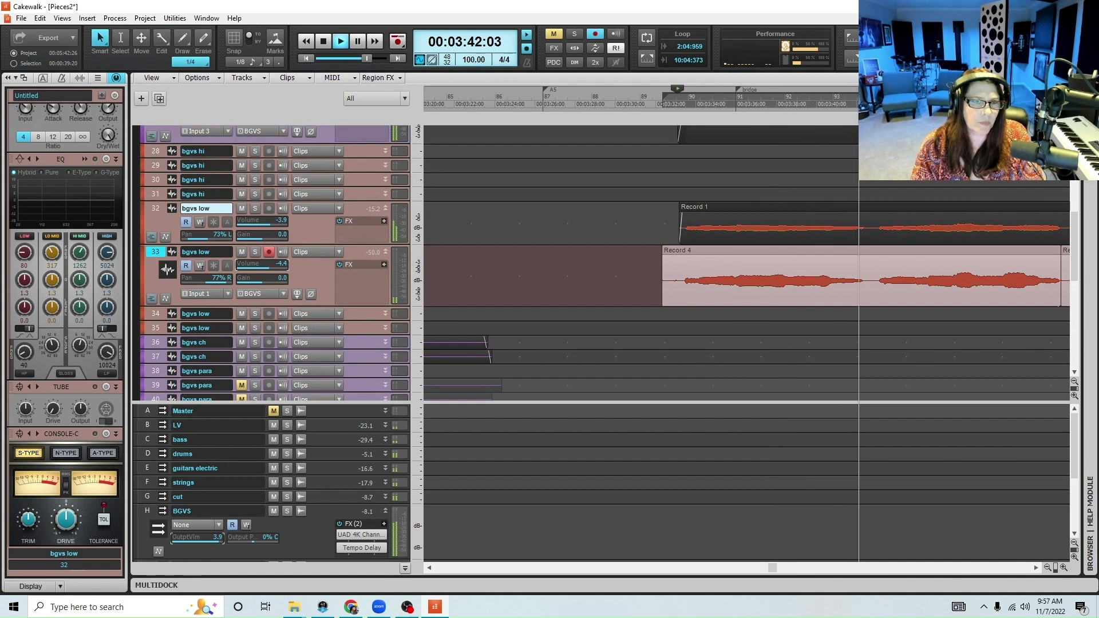
click(1050, 570)
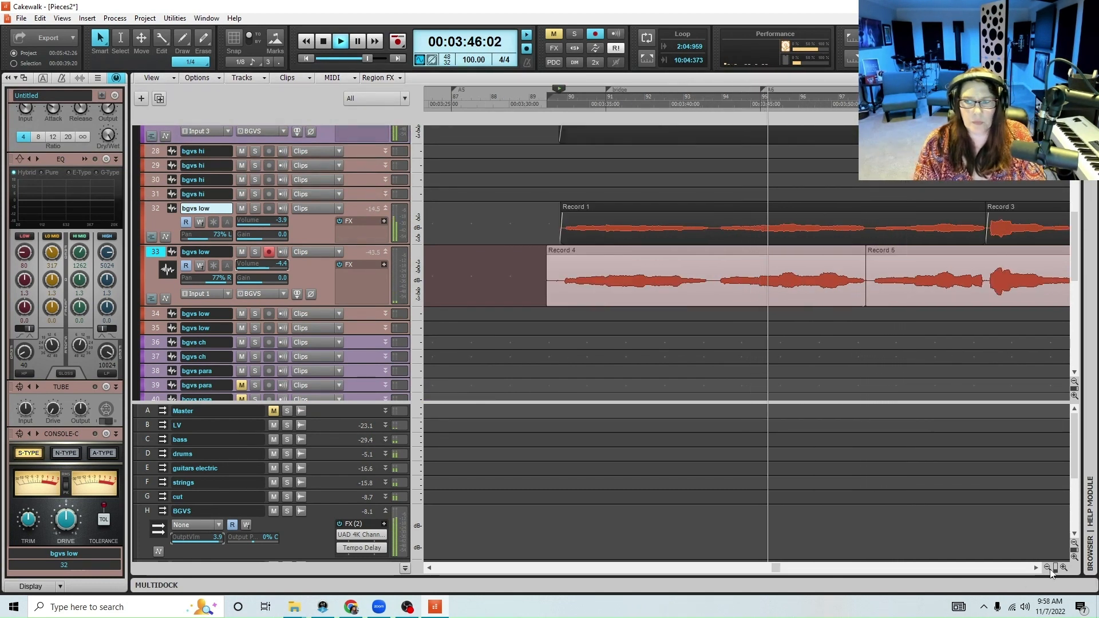
click(1051, 570)
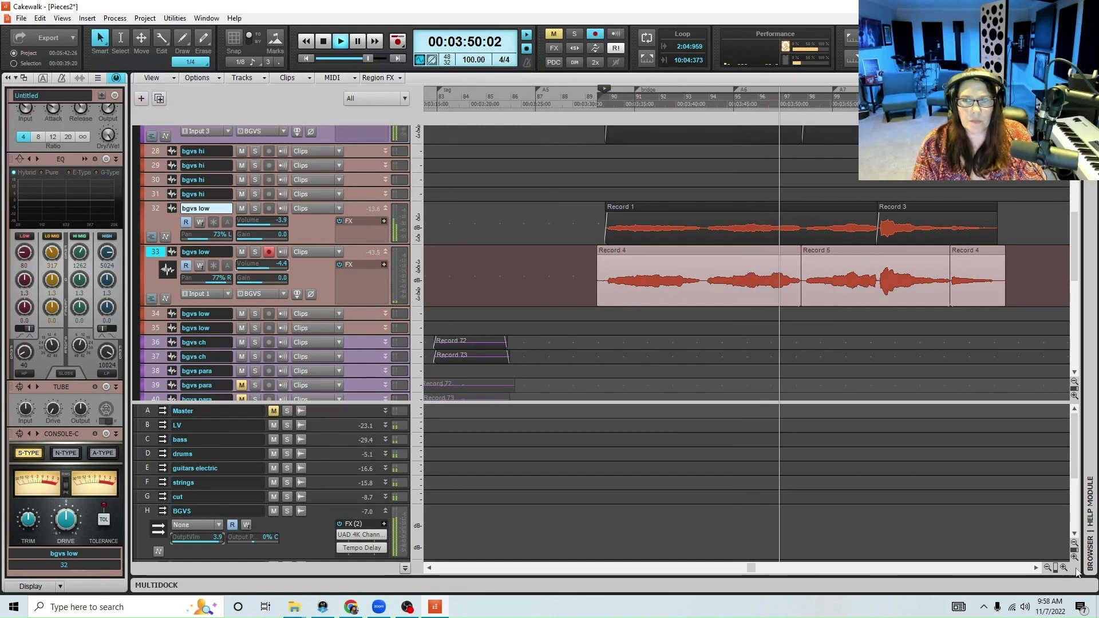
click(1064, 569)
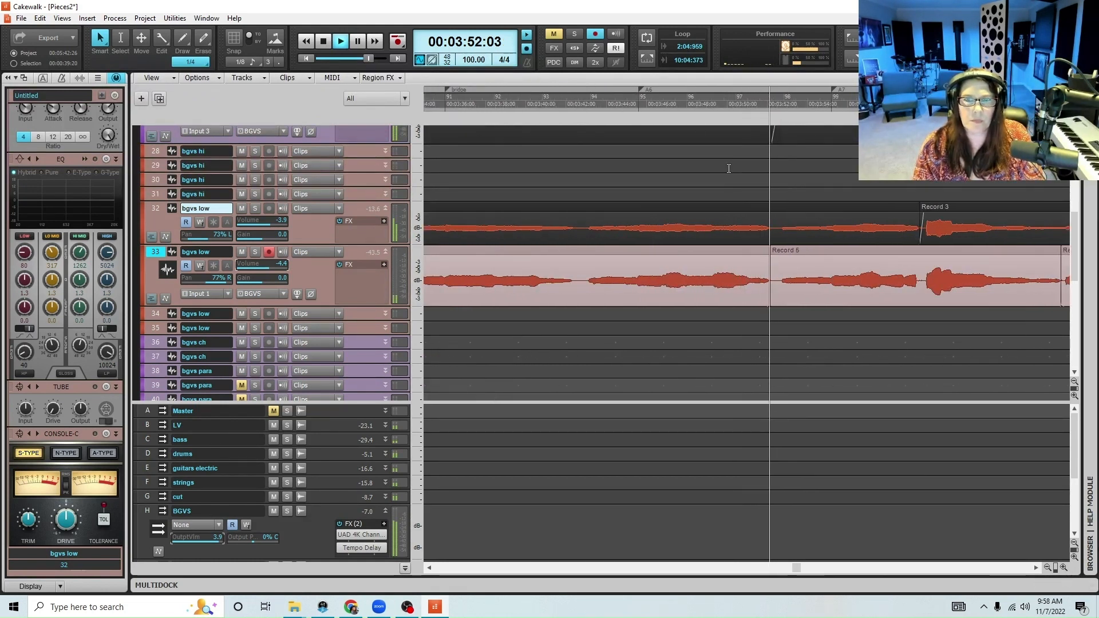
key(space)
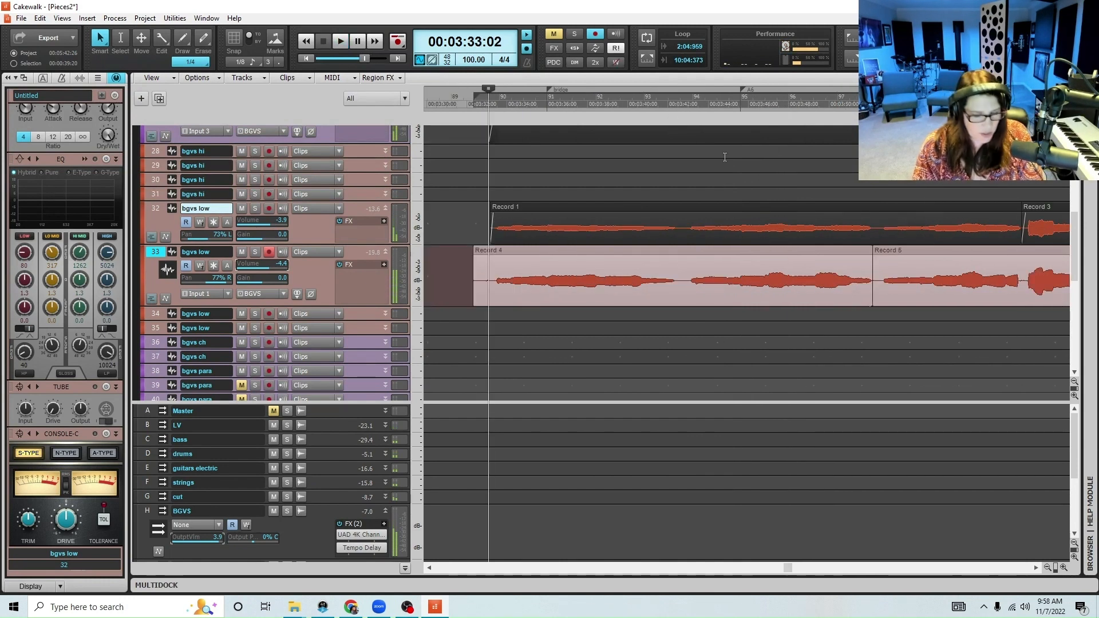
Trim the start of the first Record 4 clip on track 33 to match Record 1's start, and save the project
click(836, 253)
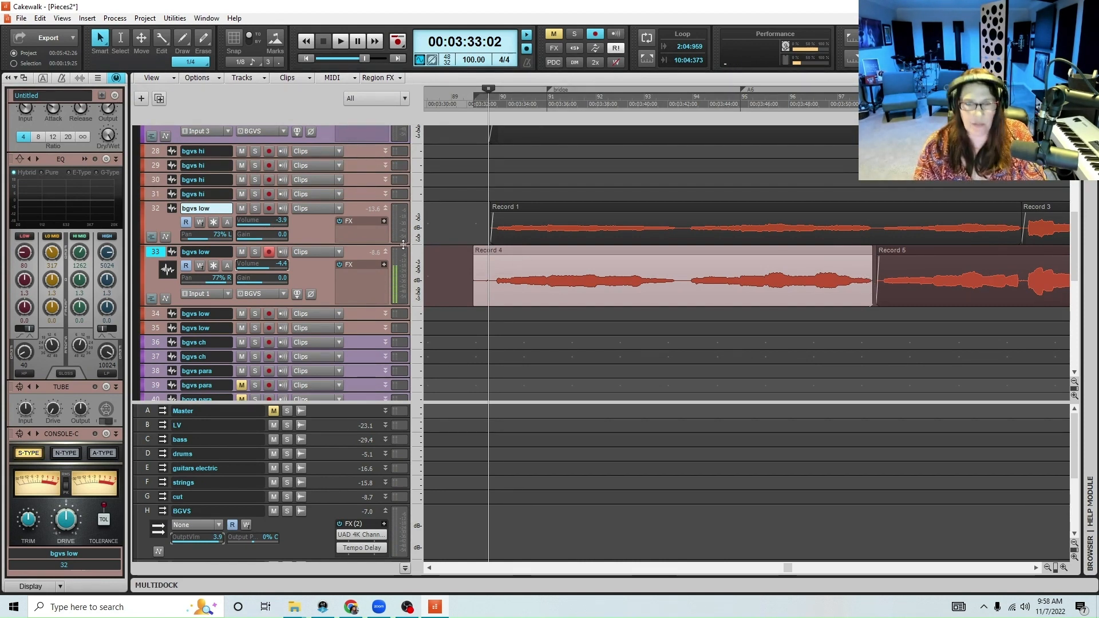
key(ctrl+s)
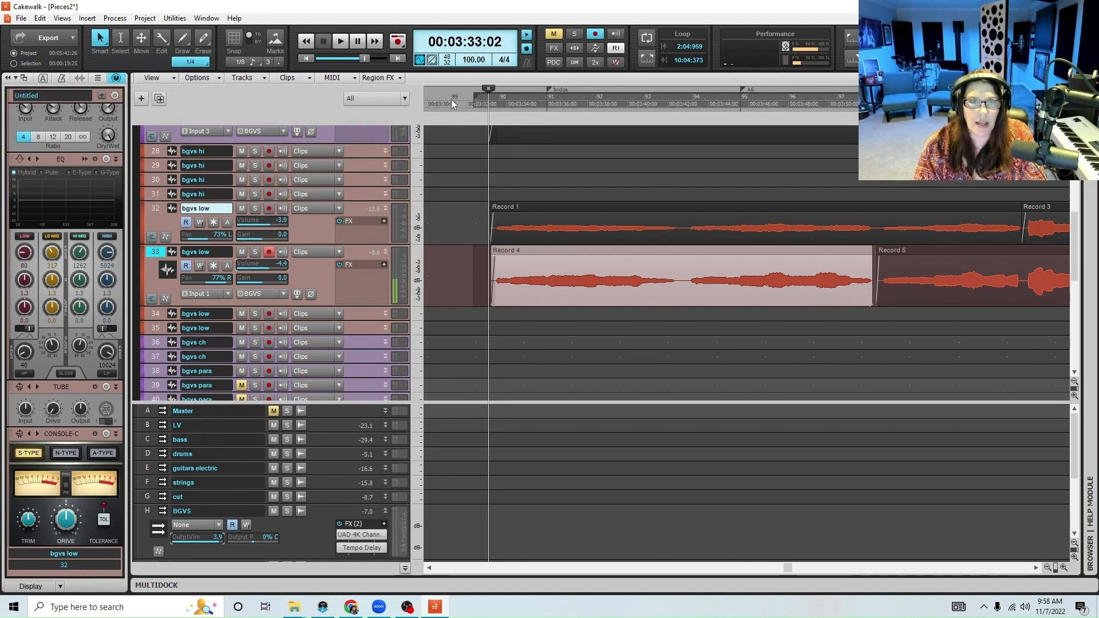
Re-record the second bridge phrase on track 33, starting playback from 00:03:32:27
click(451, 100)
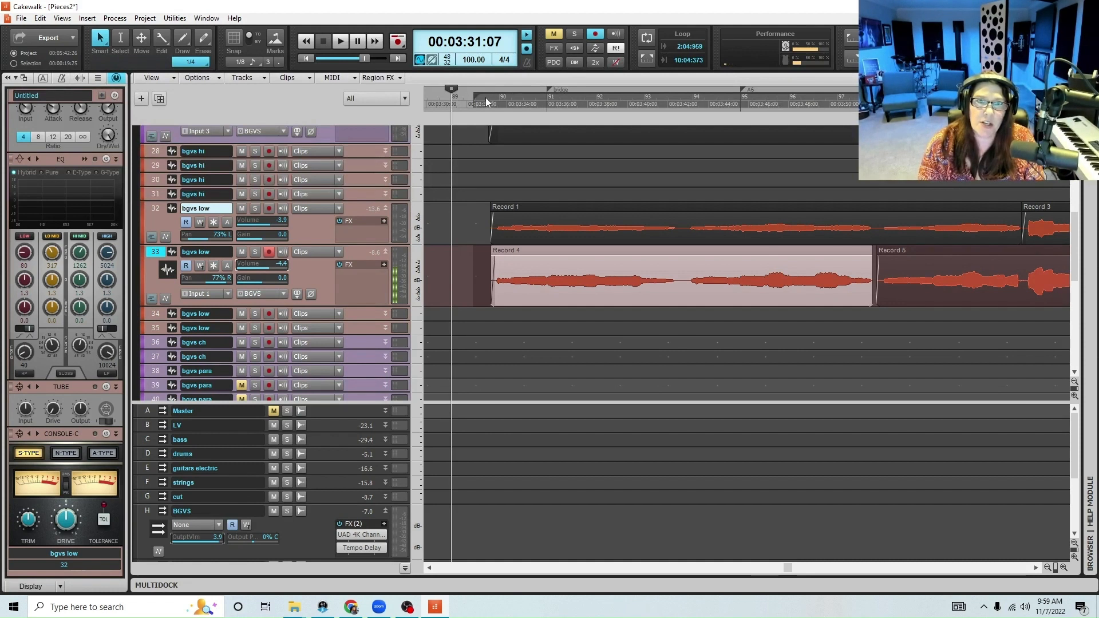
click(485, 98)
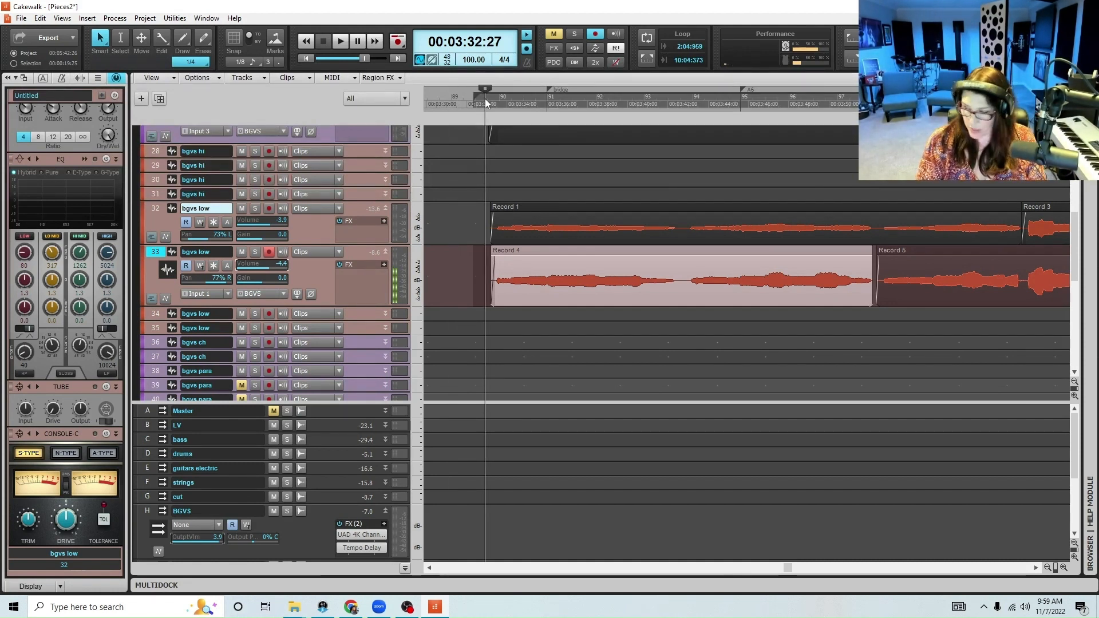
key(space)
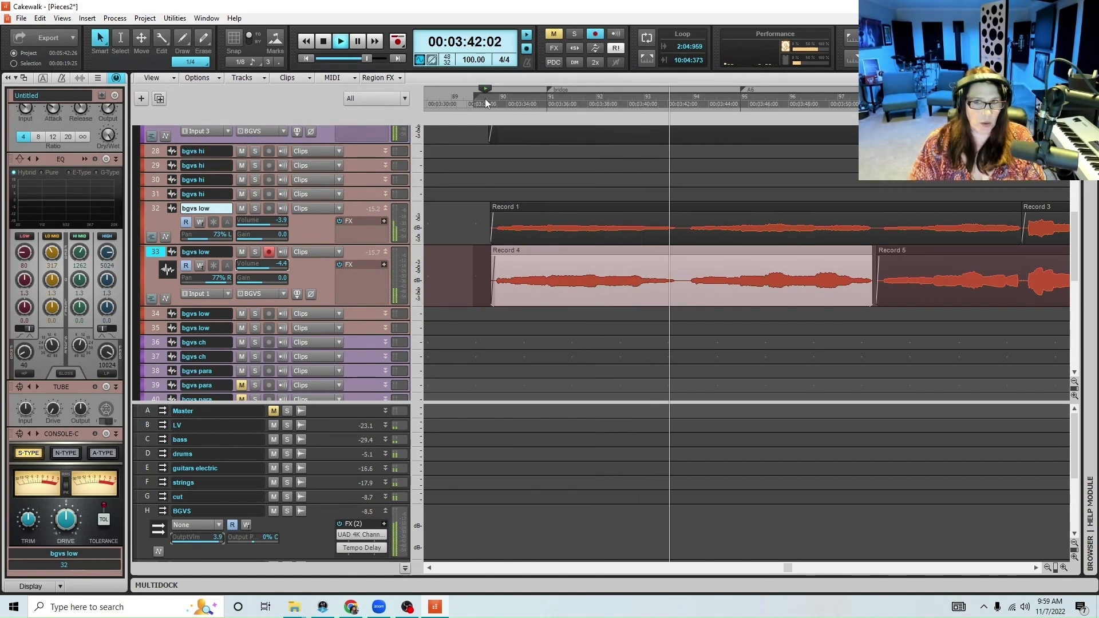
key(r)
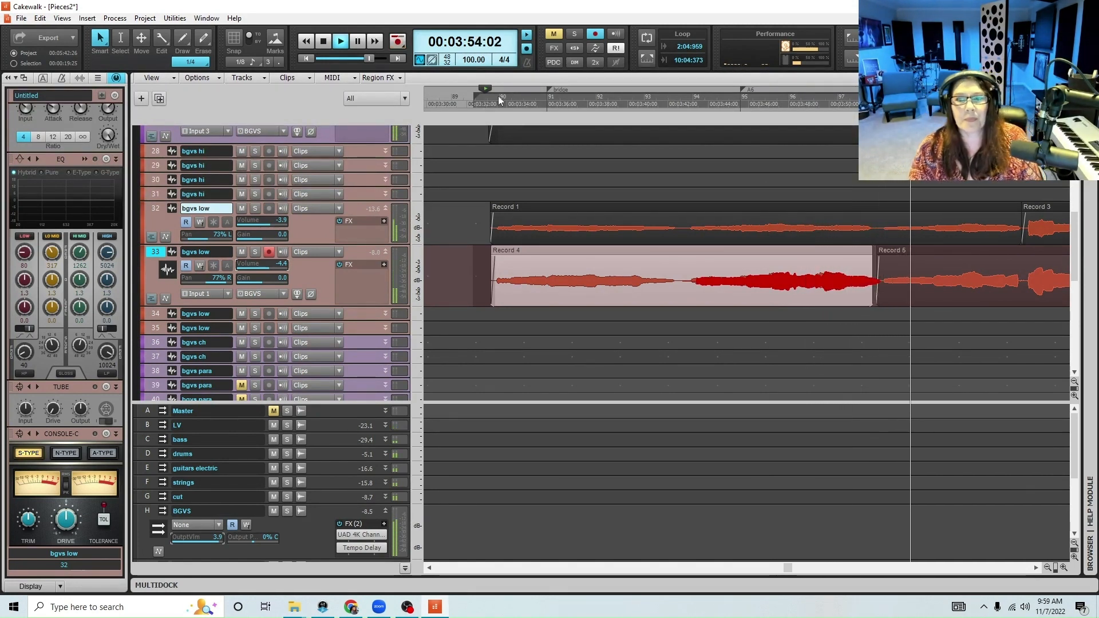
key(space)
Shift the re-recorded second-phrase clip slightly earlier on track 33, trim its start, and extend its end to the following clip
click(771, 251)
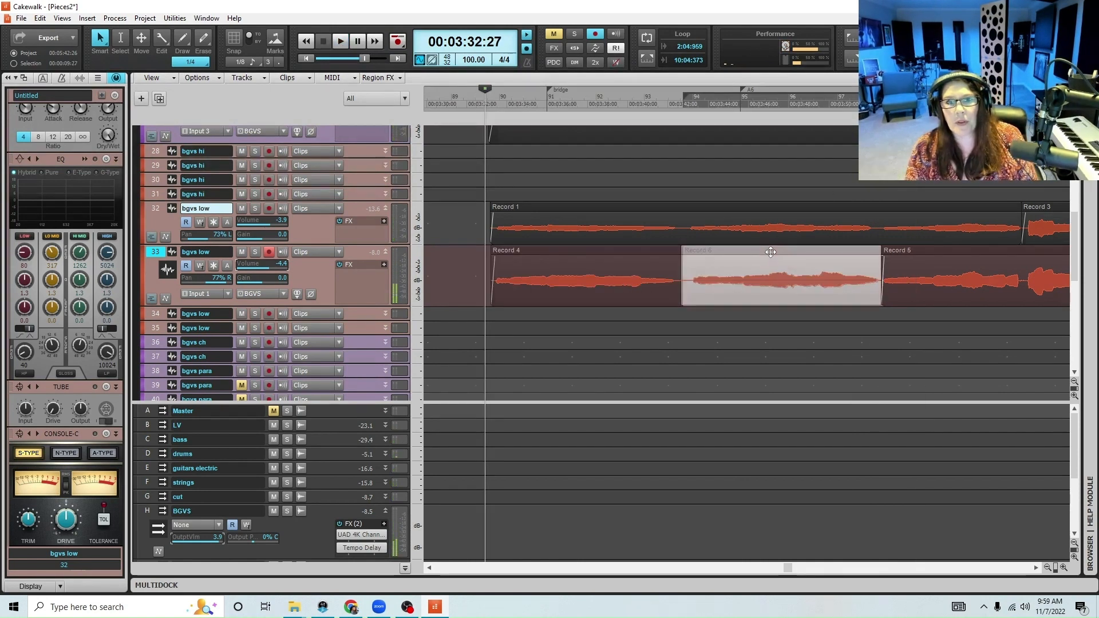
drag(768, 253, 793, 251)
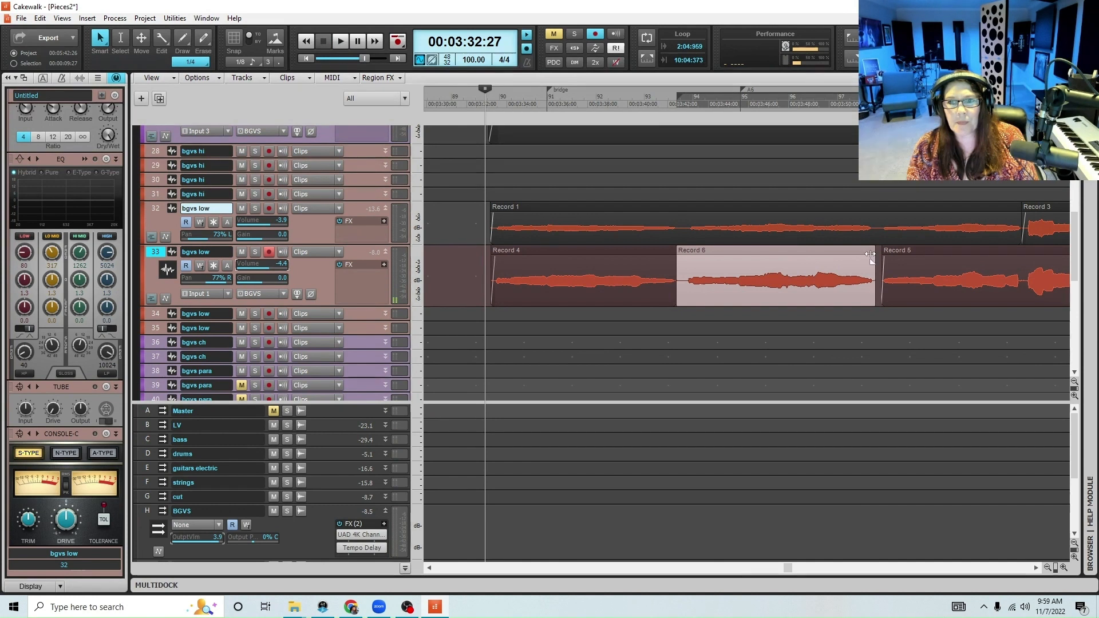
drag(873, 288, 881, 289)
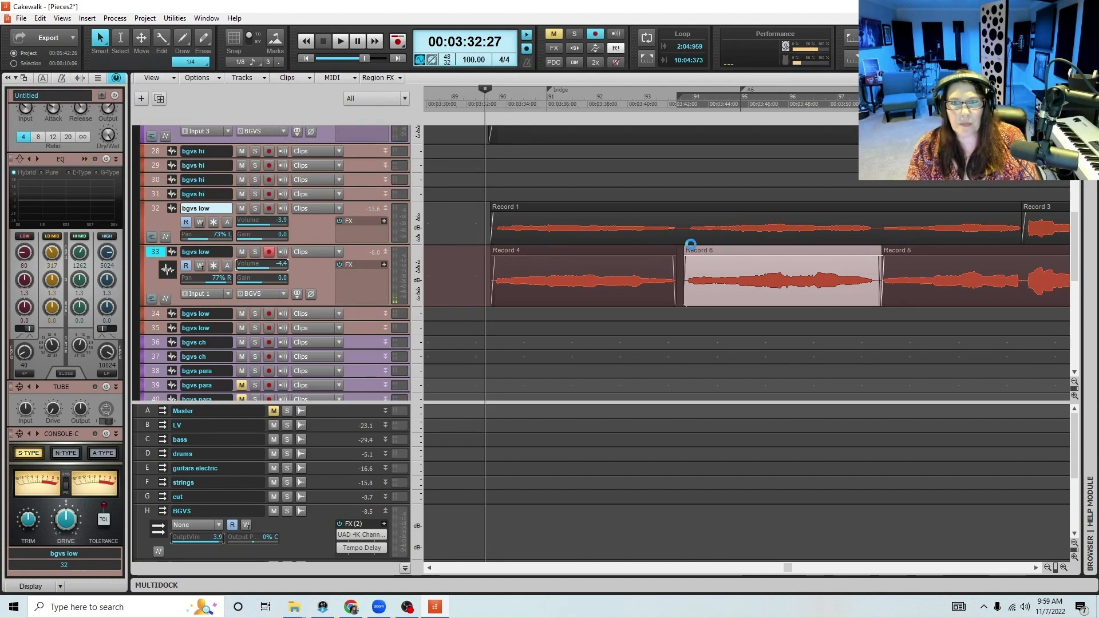
Disarm track 33, arm track 34, and record the low harmony through the whole bridge, starting playback from 00:03:31:10
click(268, 252)
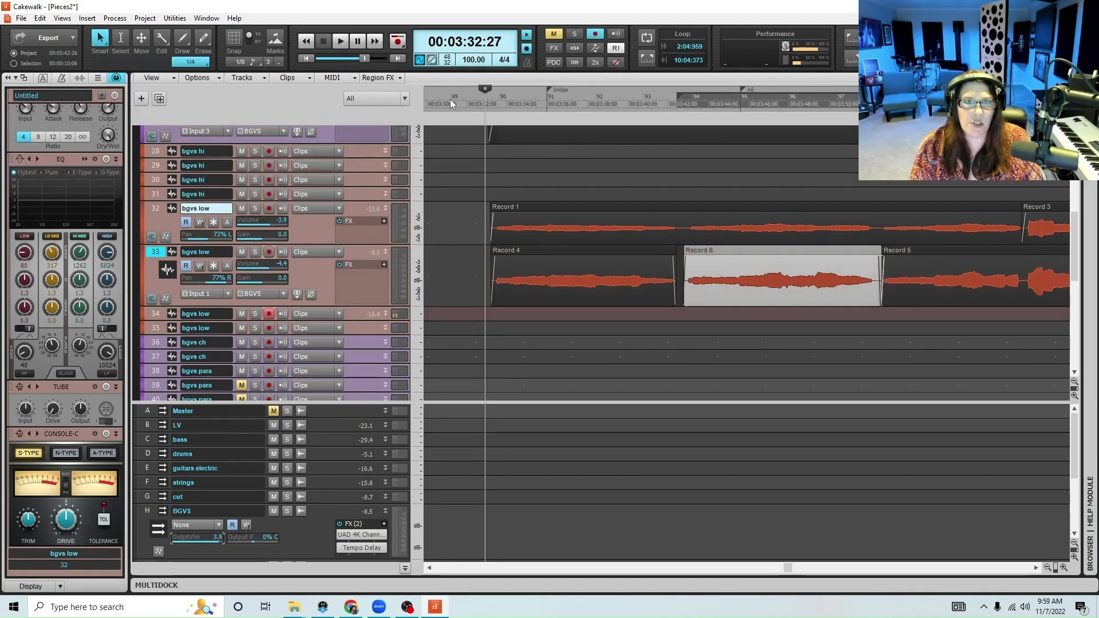
click(453, 102)
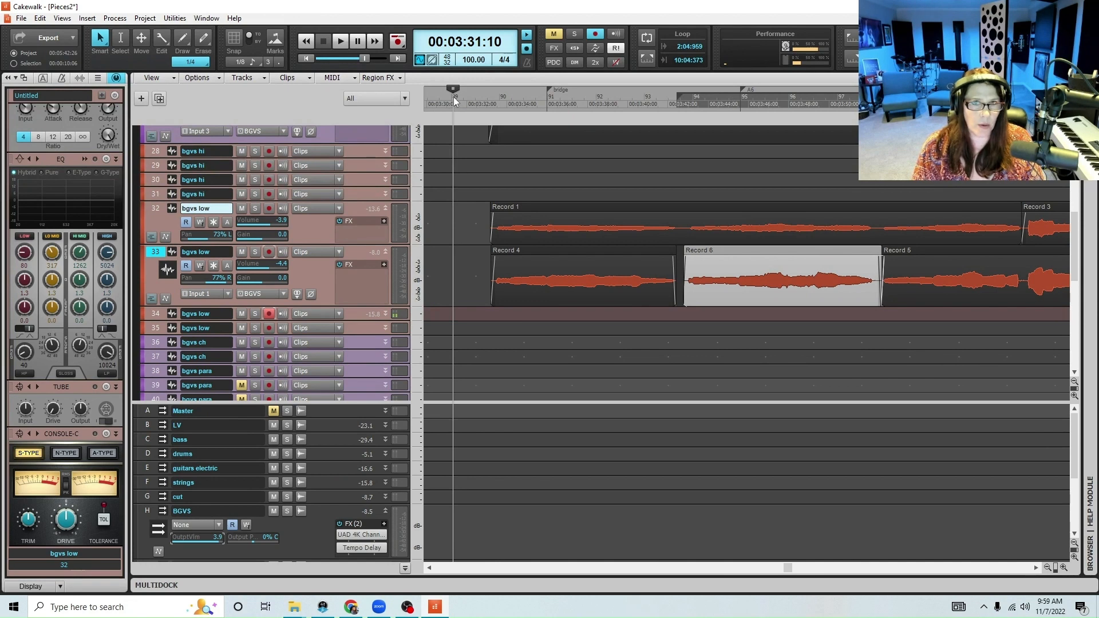
key(space)
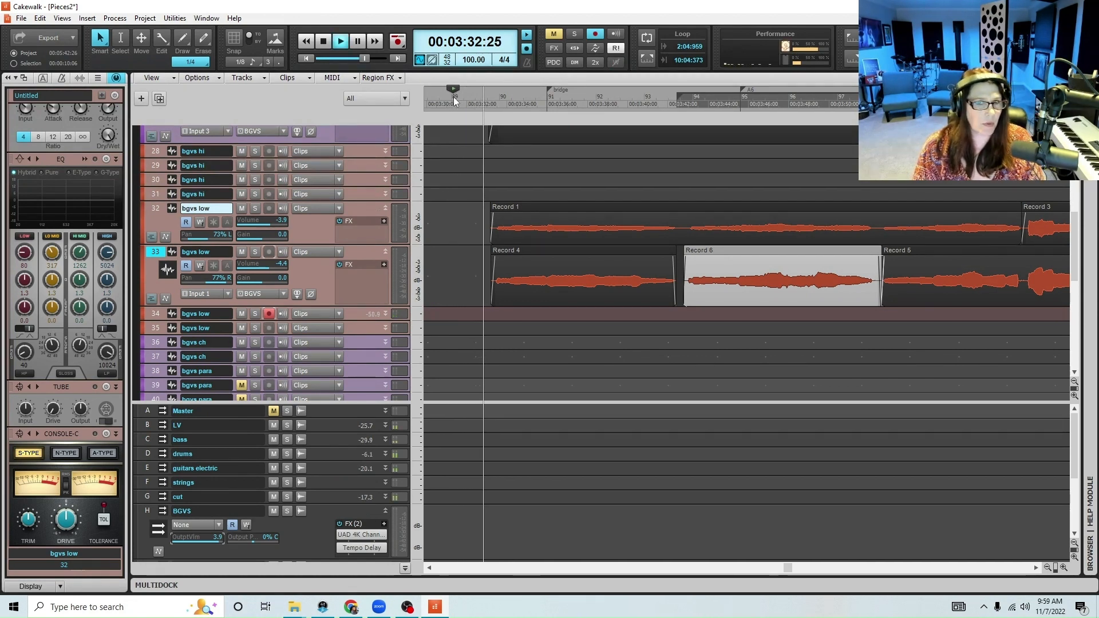
key(r)
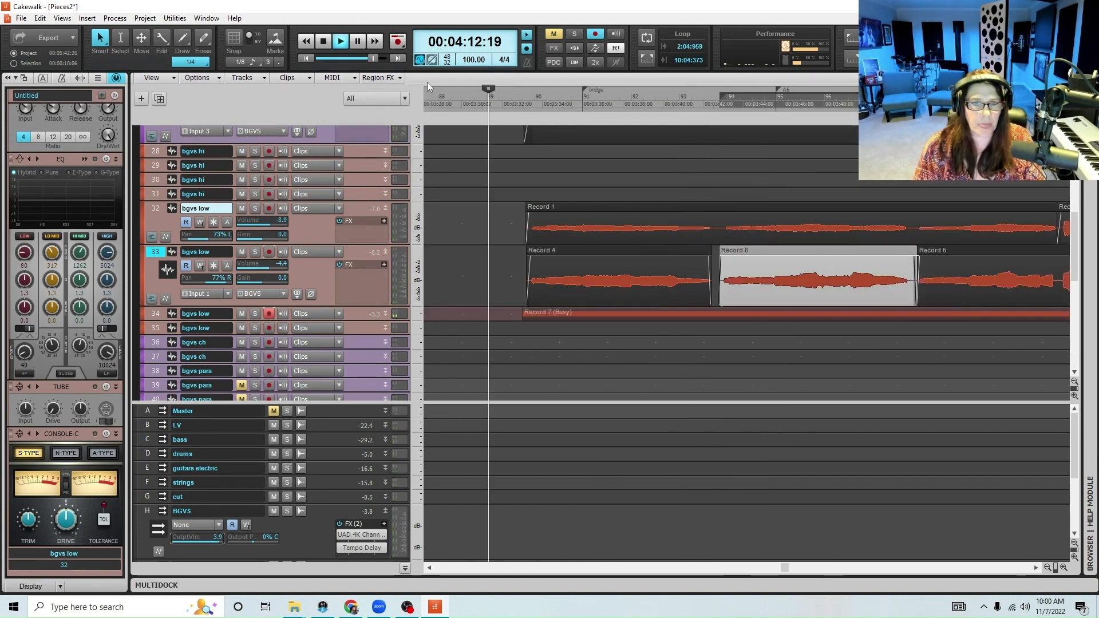
key(space)
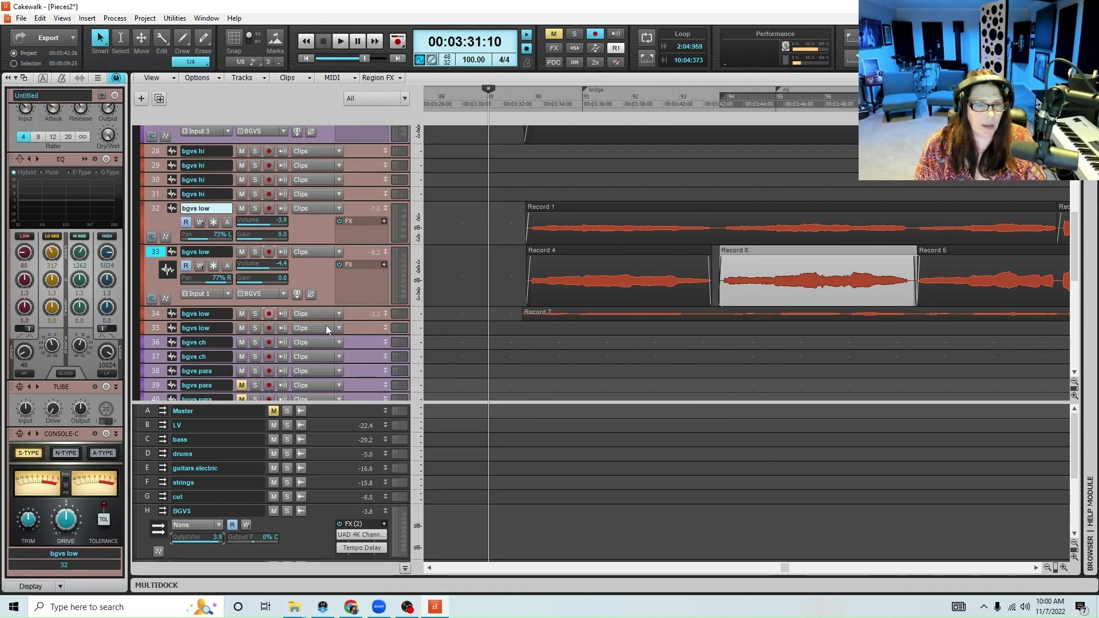
Arm track 35, enlarge tracks 34 and 35, set both volumes to -3.6, and pan them 84% L and 96% R
drag(349, 336, 349, 397)
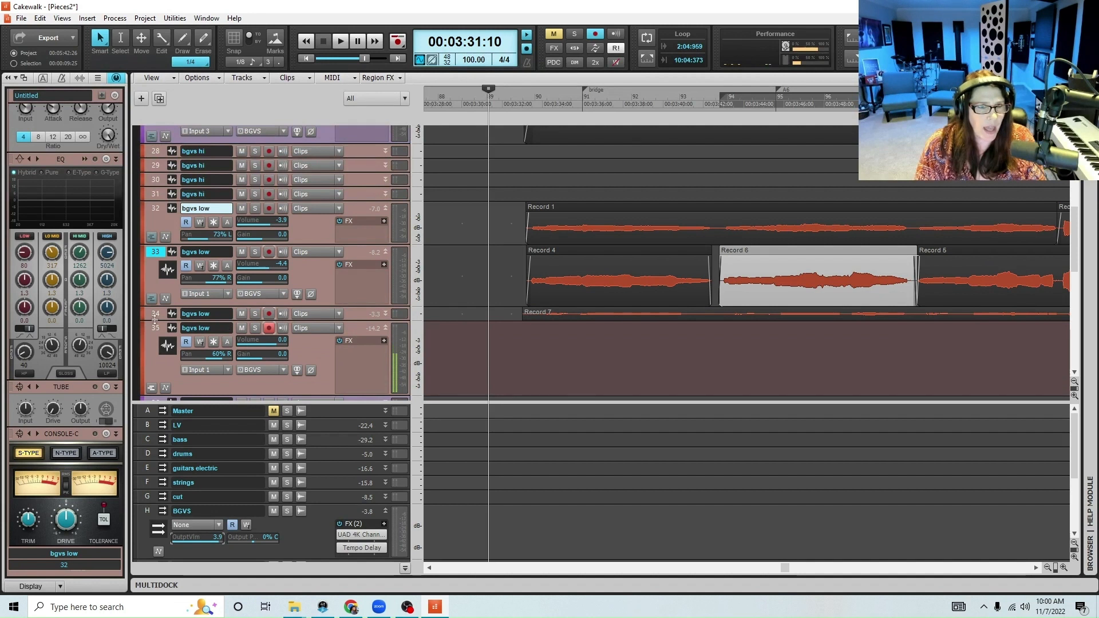
drag(154, 316, 190, 340)
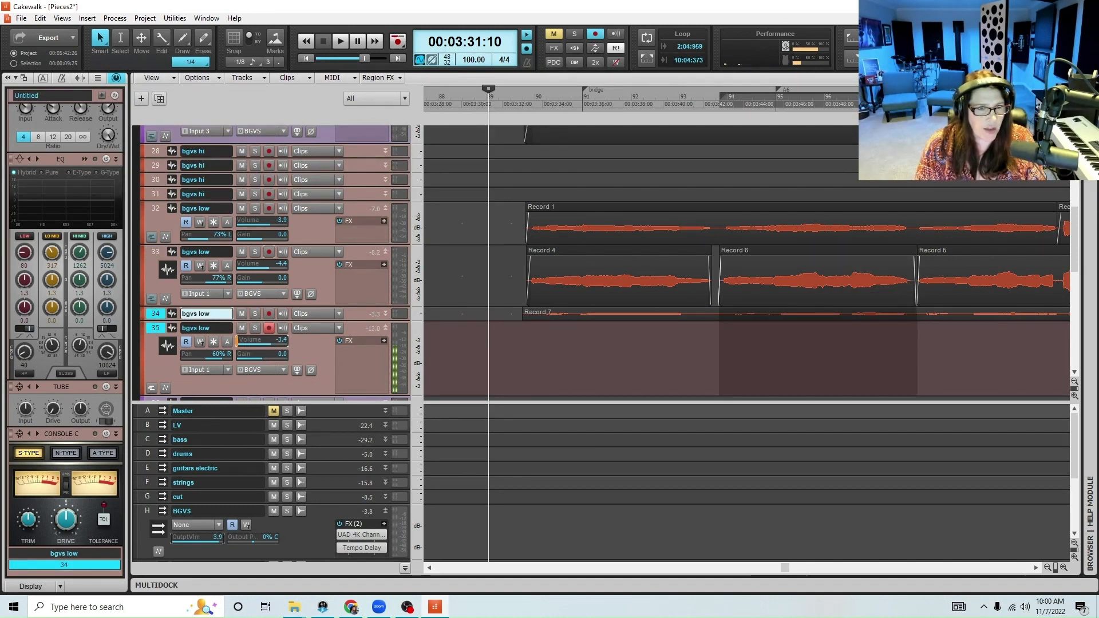
drag(349, 323, 353, 354)
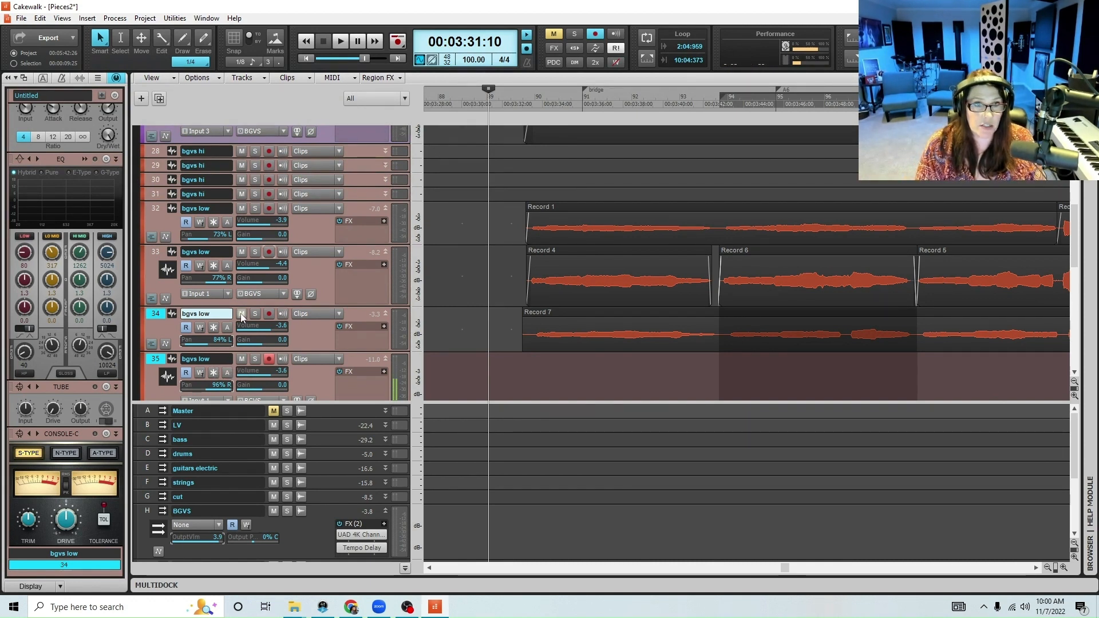
Mute track 34, record the low harmony through the whole bridge on track 35 from 00:03:31:10, and disarm track 35
click(242, 314)
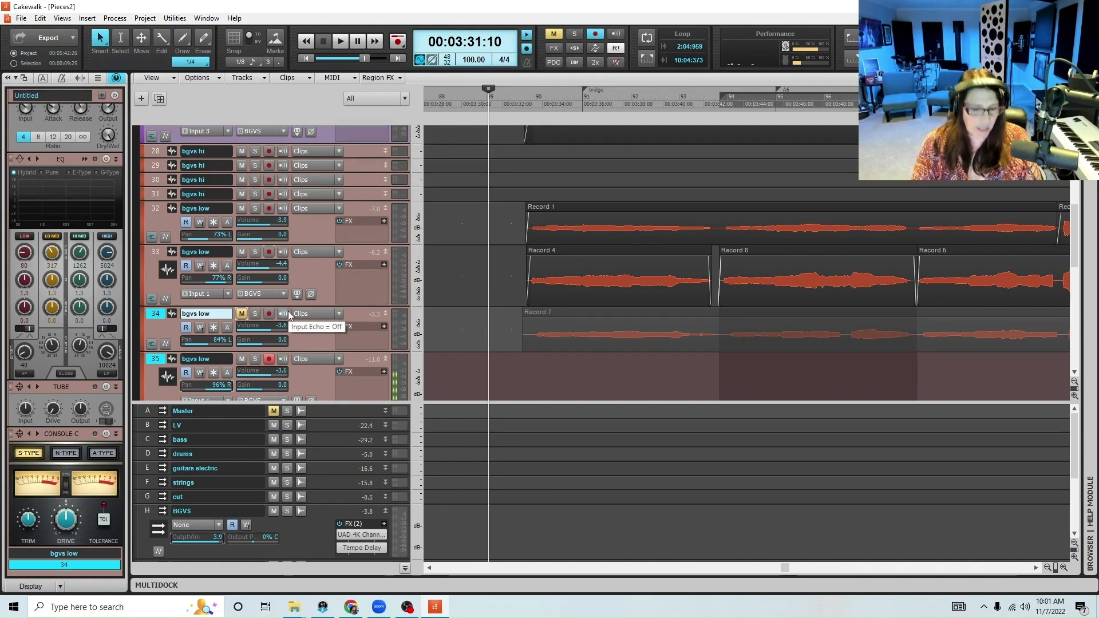
key(space)
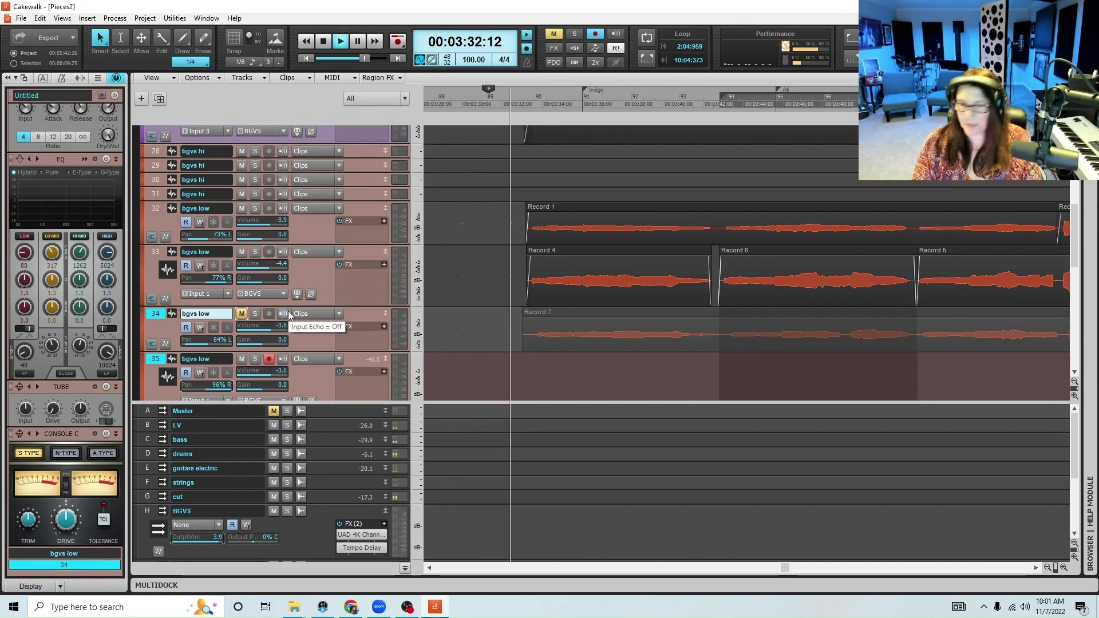
key(r)
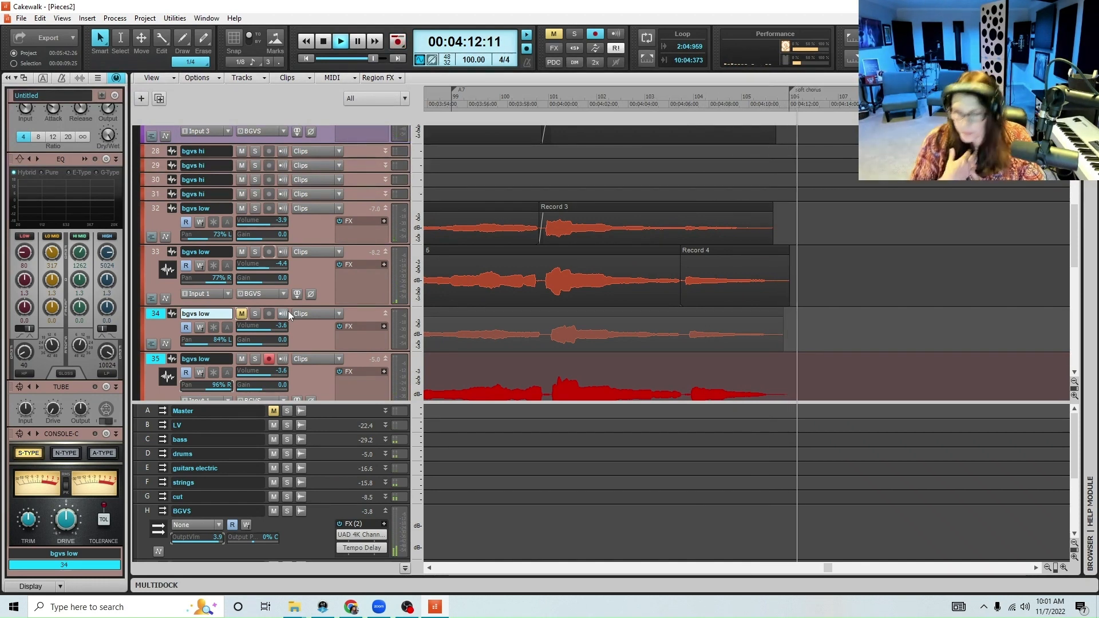
key(space)
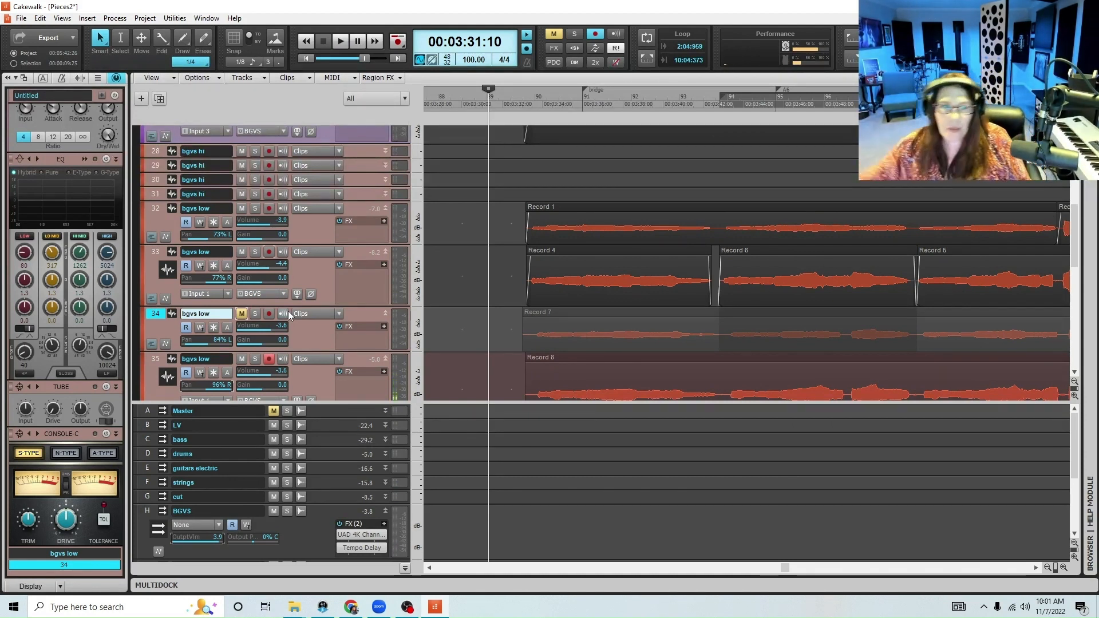
click(268, 360)
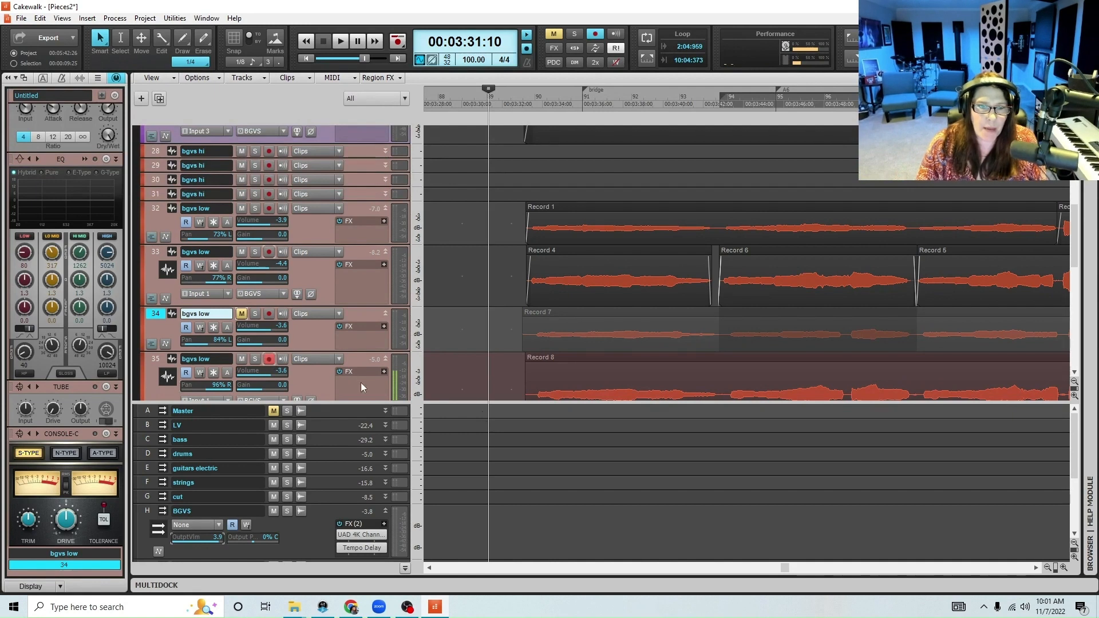
Unmute track 34 to bring its recorded low harmony back into the mix
click(1046, 568)
click(1046, 568)
click(1046, 569)
click(1046, 568)
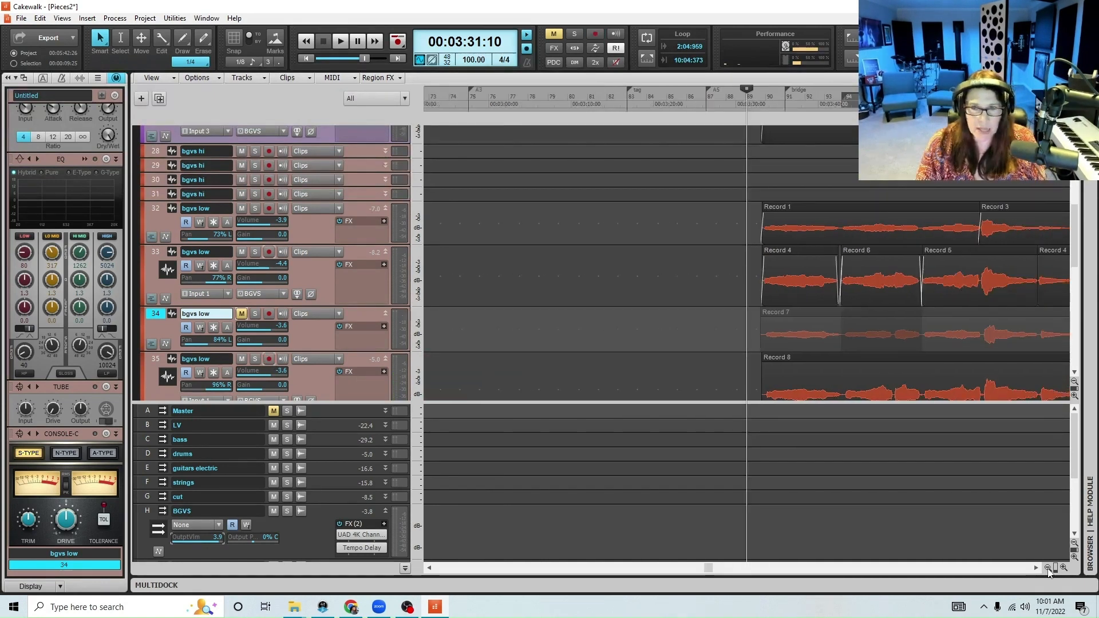
click(1047, 569)
click(1046, 568)
click(1046, 568)
scroll(969, 312, down, 3)
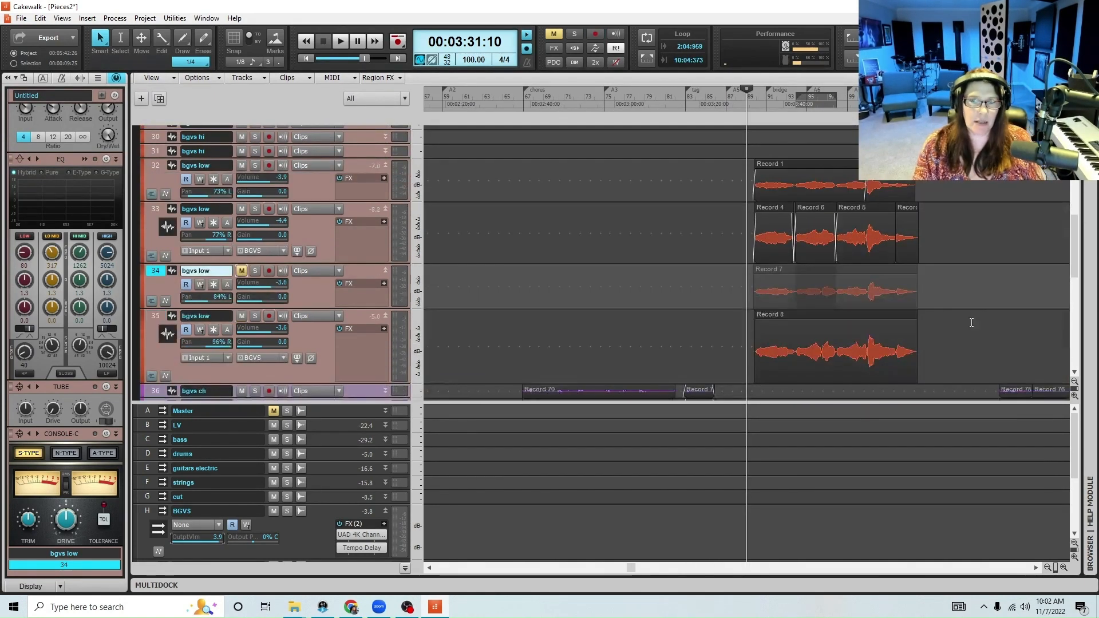
click(241, 271)
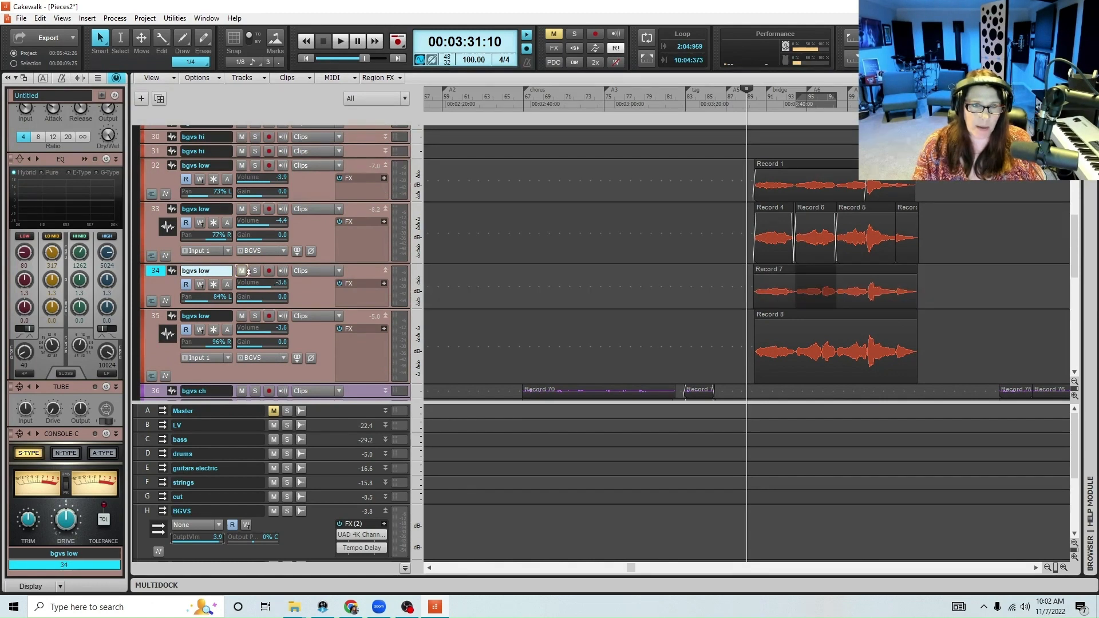
Shift the bridge clips on tracks 34 and 35 slightly earlier, and trim and fade in their starts to match tracks 32 and 33
drag(744, 300, 939, 378)
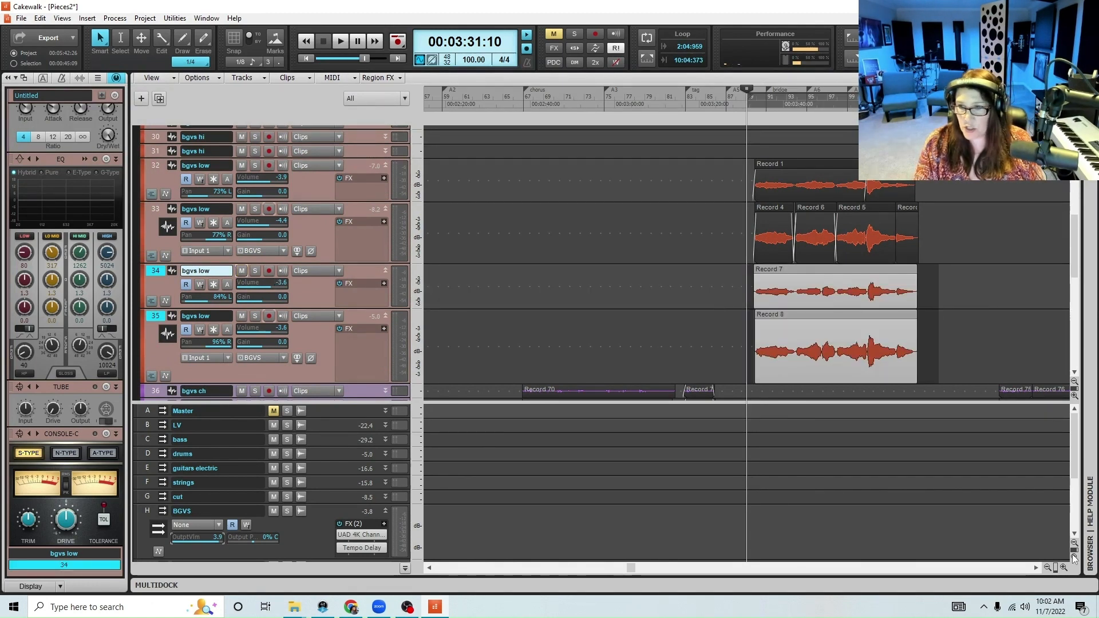
click(1063, 567)
click(1063, 568)
click(1063, 568)
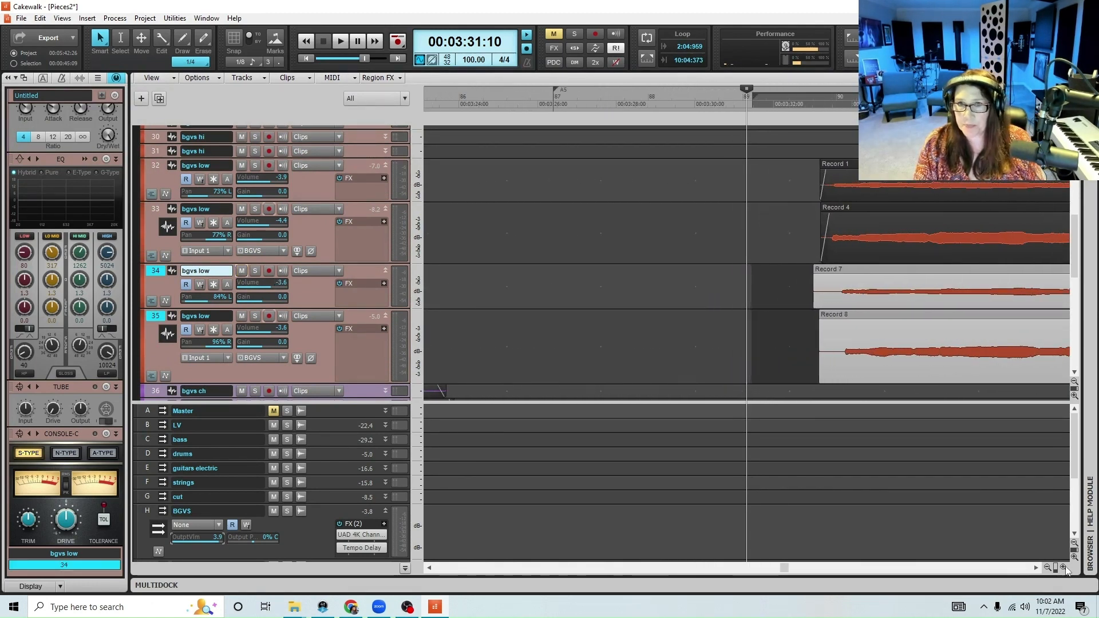
mouse_move(860, 269)
mouse_down()
mouse_move(821, 293)
mouse_move(823, 272)
mouse_up()
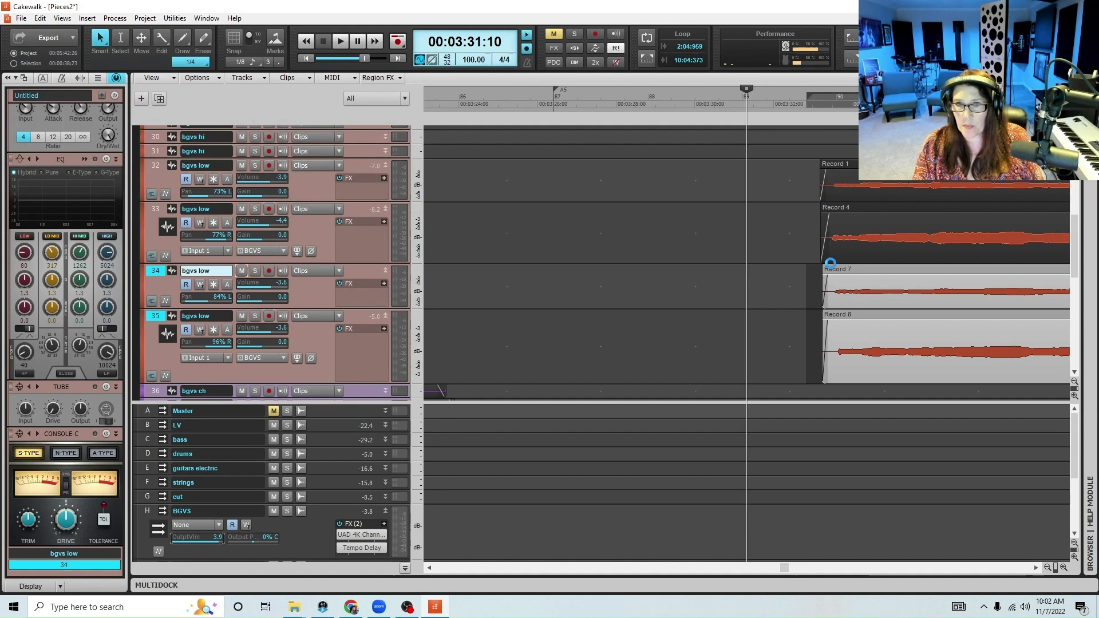
Play the low harmonies from 00:03:33:00 and reset the BGVS bus output volume to 0.0
click(812, 97)
key(space)
click(1047, 567)
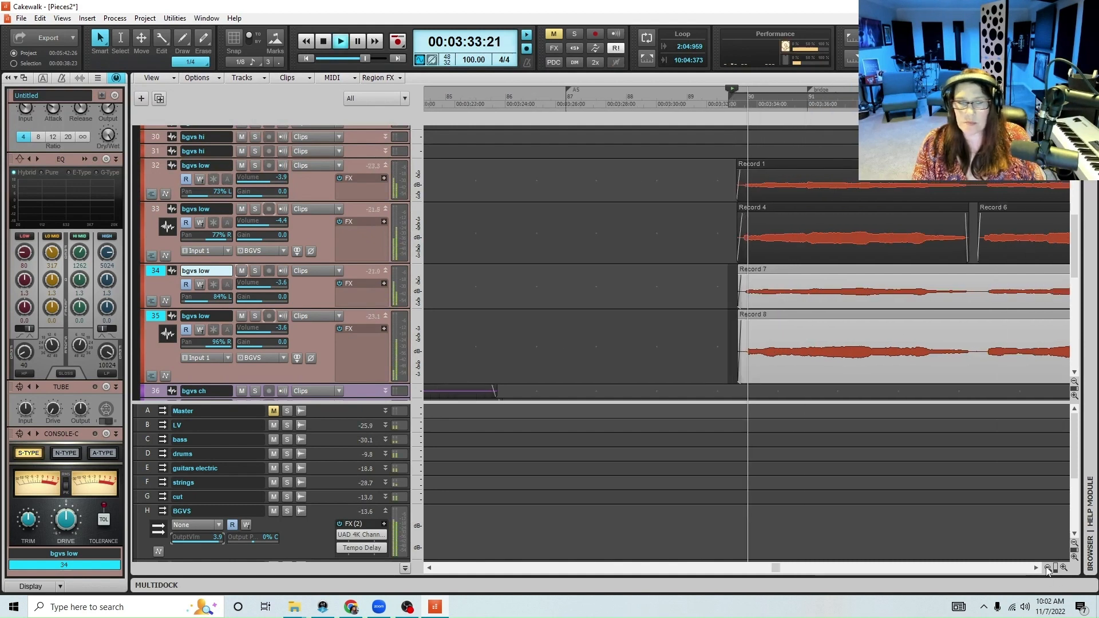
click(1046, 567)
click(1047, 568)
click(1047, 567)
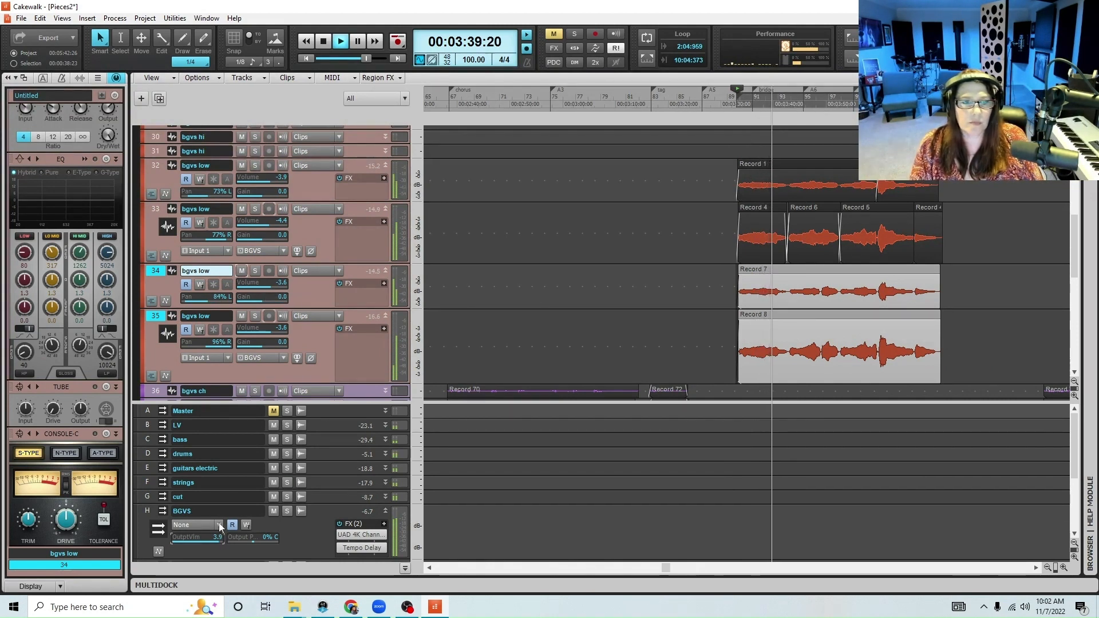
double_click(213, 541)
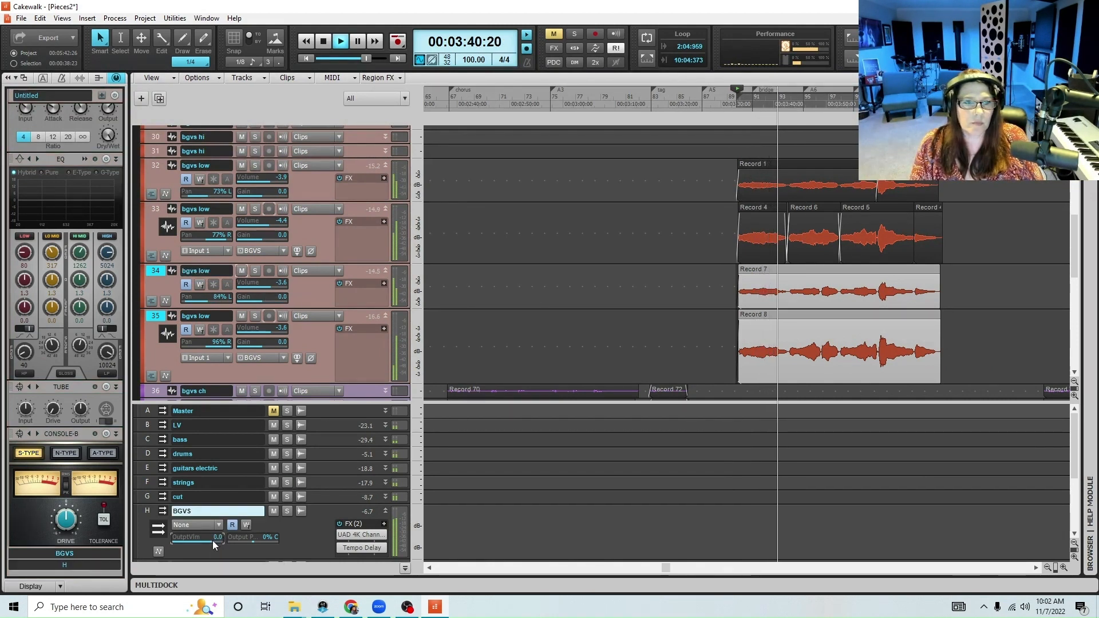
Collapse the four low-harmony tracks 32 to 35 while the bridge plays
click(385, 316)
click(385, 271)
click(386, 209)
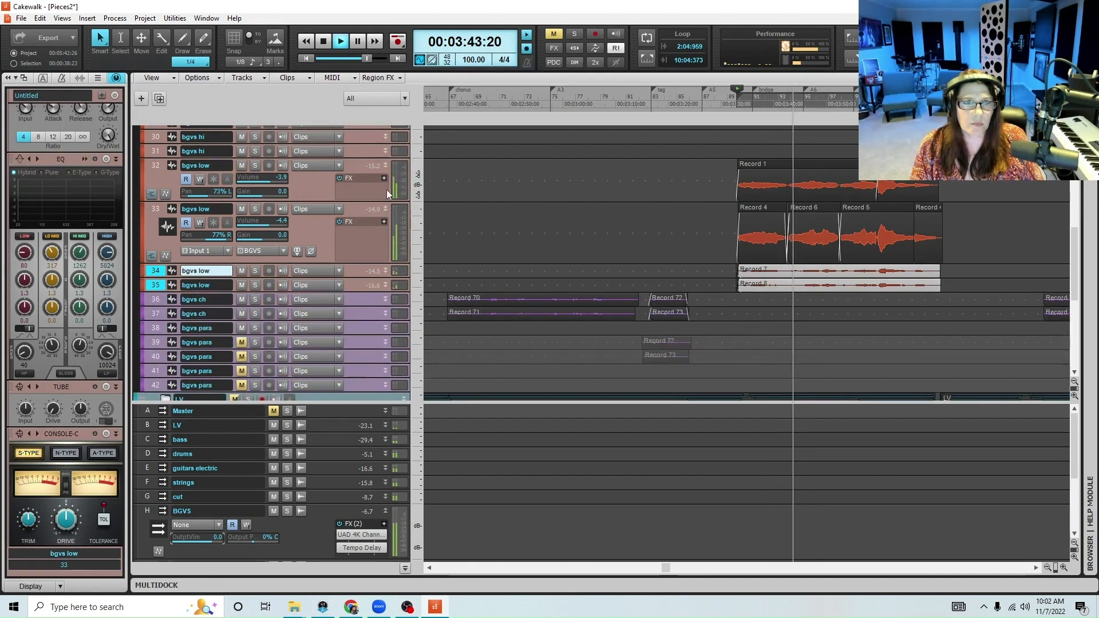
click(383, 163)
scroll(558, 162, up, 3)
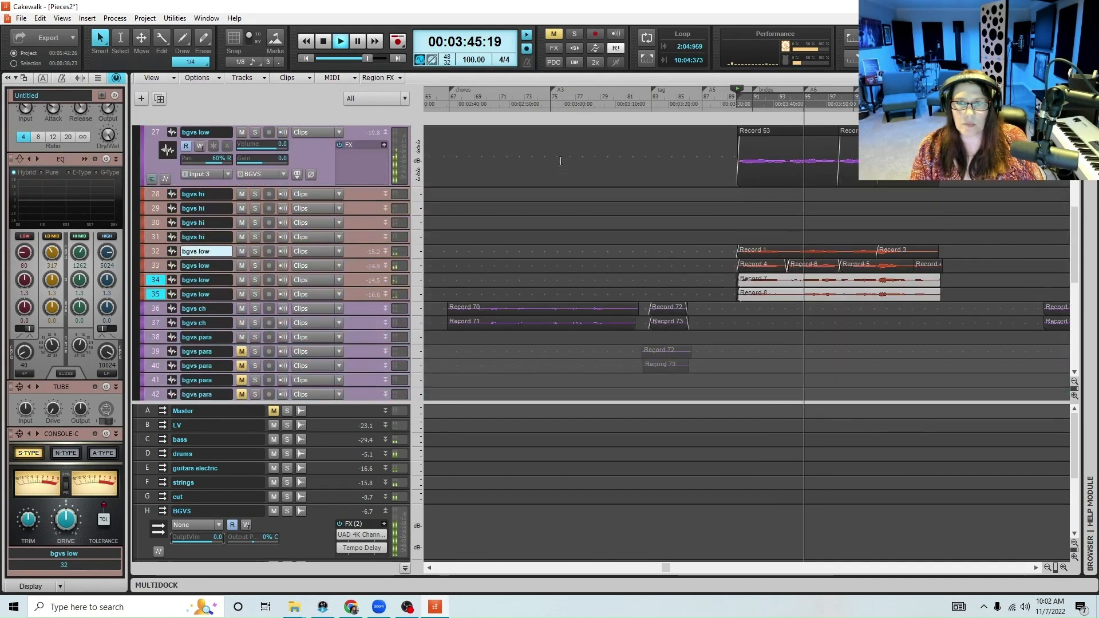
scroll(558, 162, up, 2)
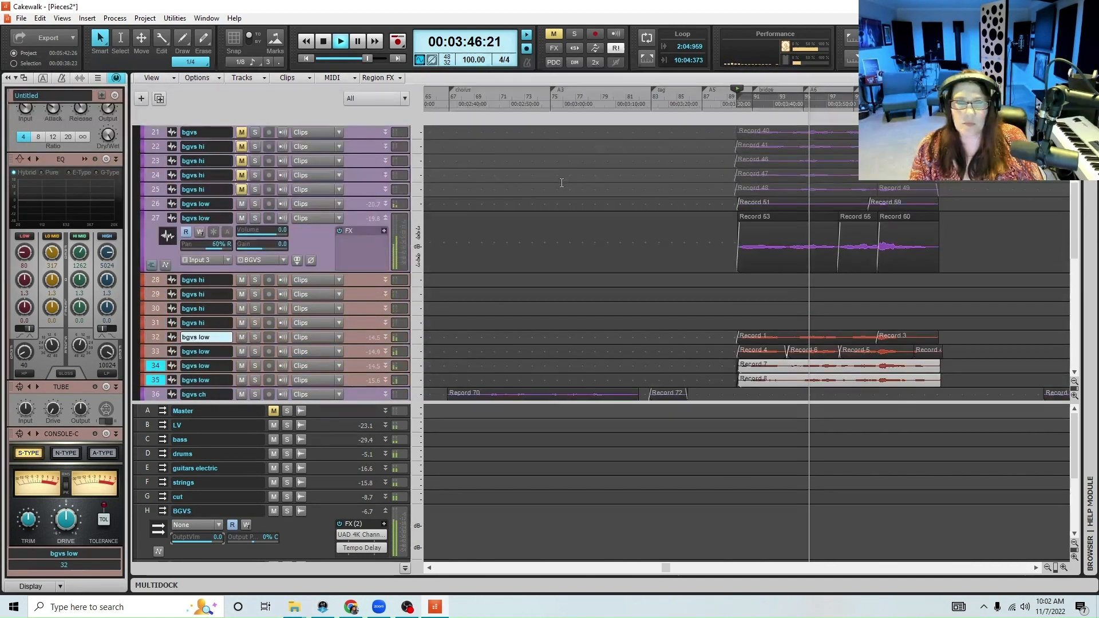
Check track 27 at expanded height, stop playback, and save the project
click(385, 218)
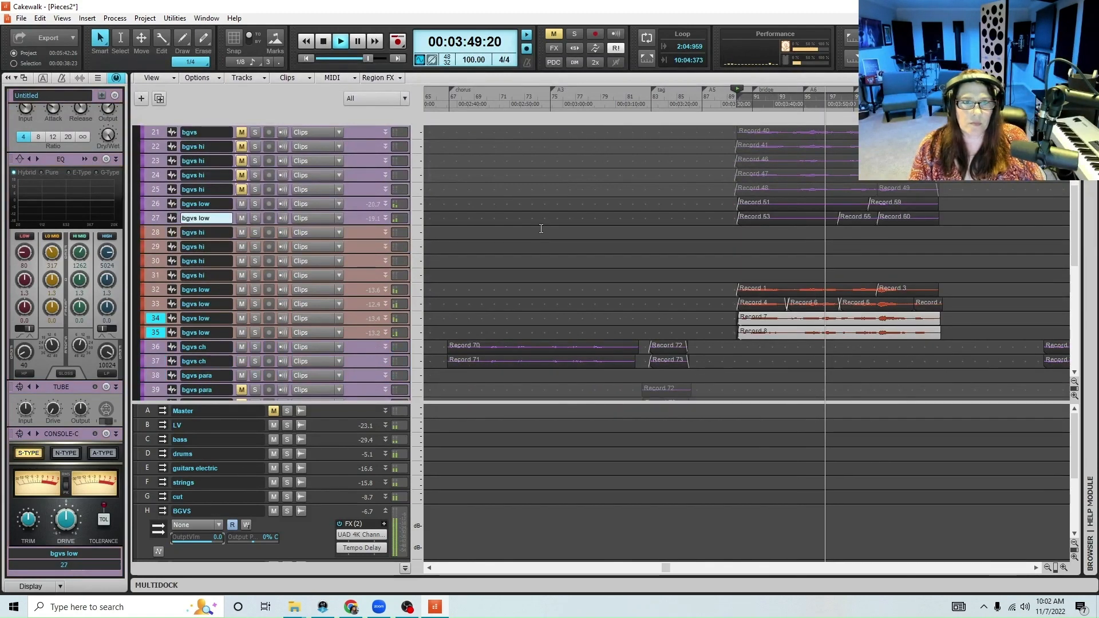
click(385, 218)
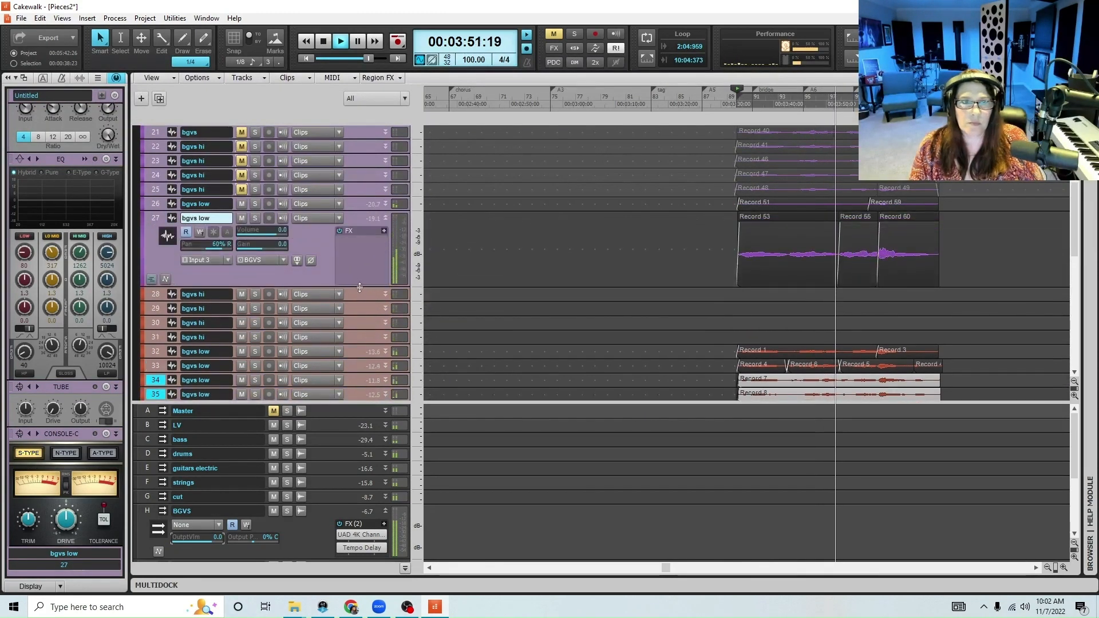
key(space)
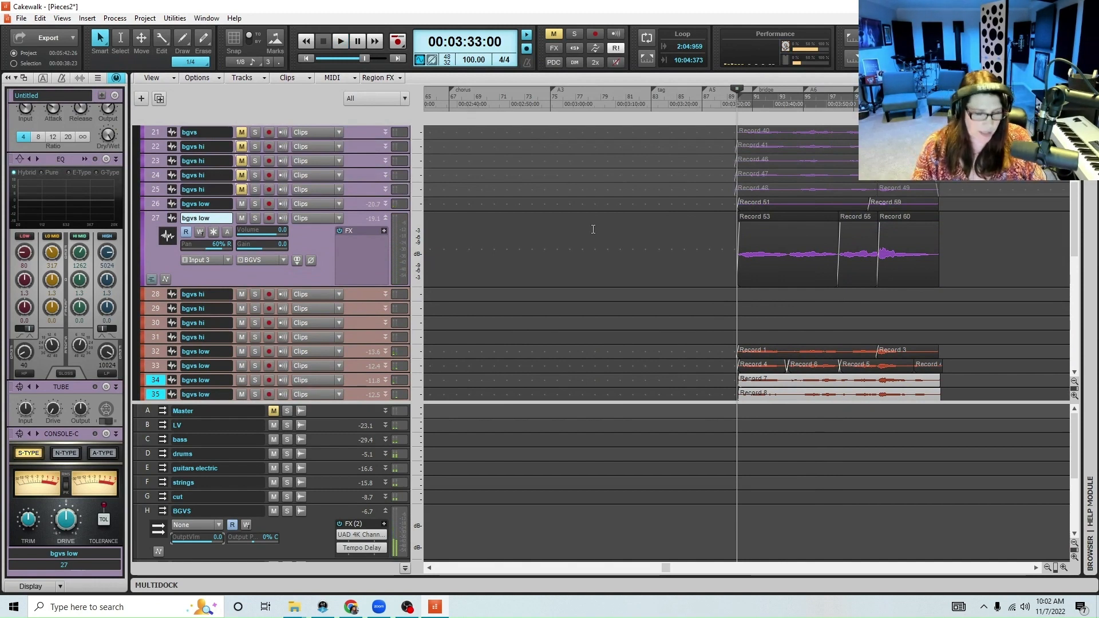
key(ctrl+s)
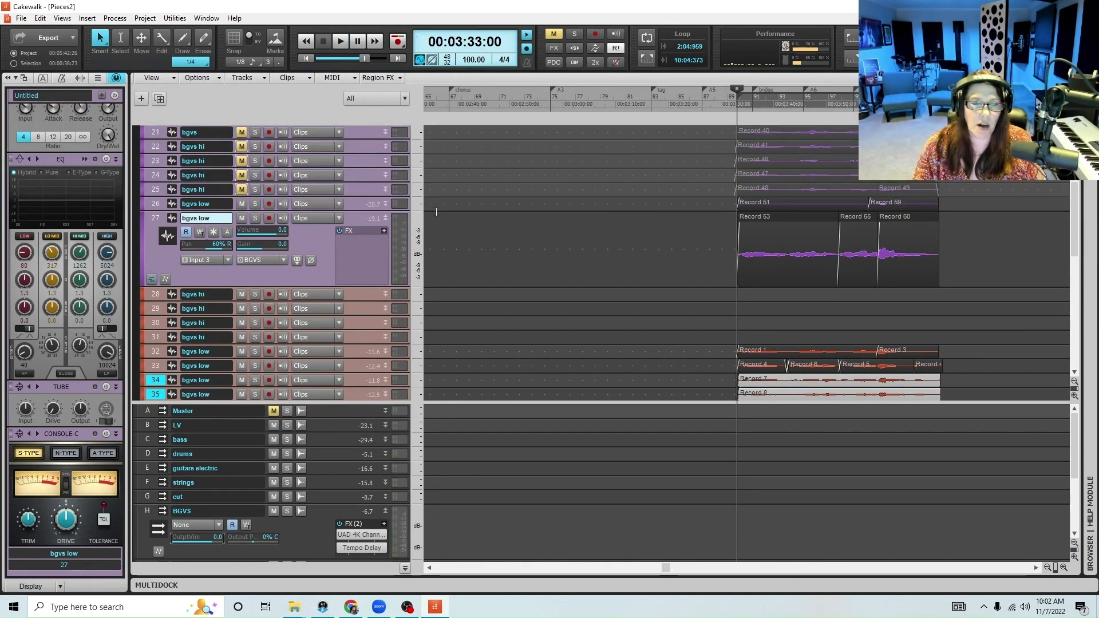
Enlarge tracks 26 and 32 to compare the waveforms of the original and newly recorded low harmonies
click(385, 204)
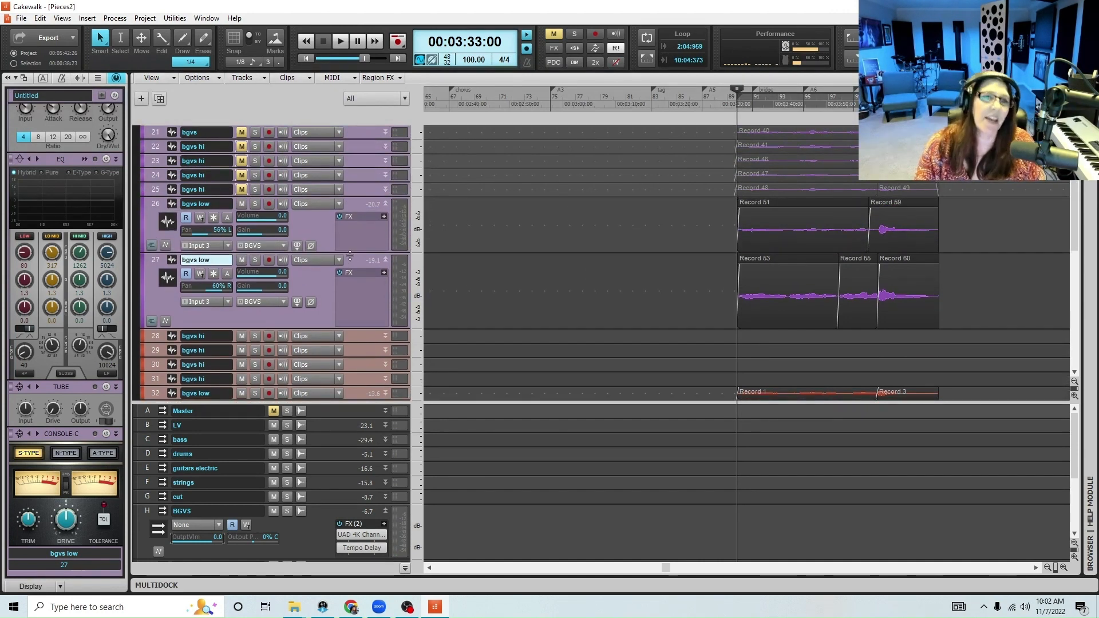
drag(357, 254, 357, 291)
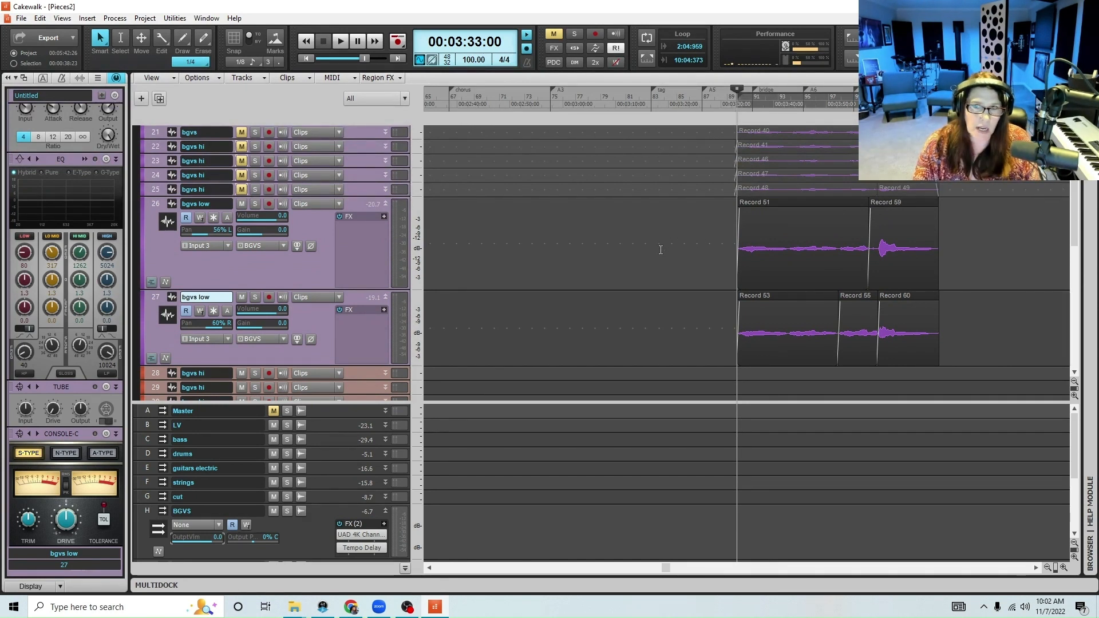
scroll(695, 256, down, 3)
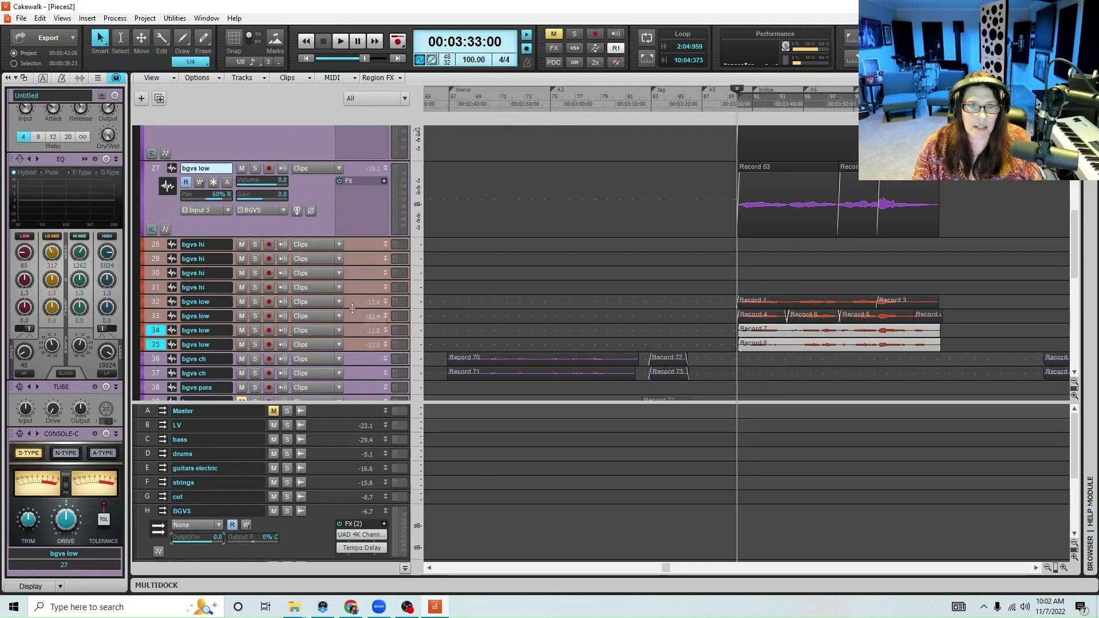
drag(350, 308, 351, 379)
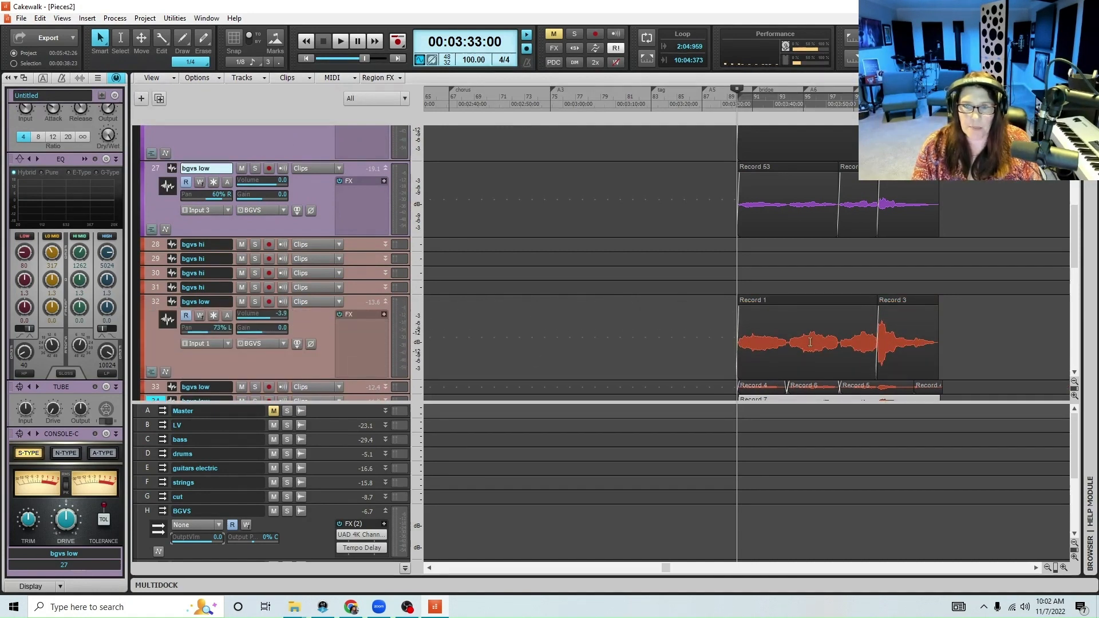
scroll(1025, 353, up, 3)
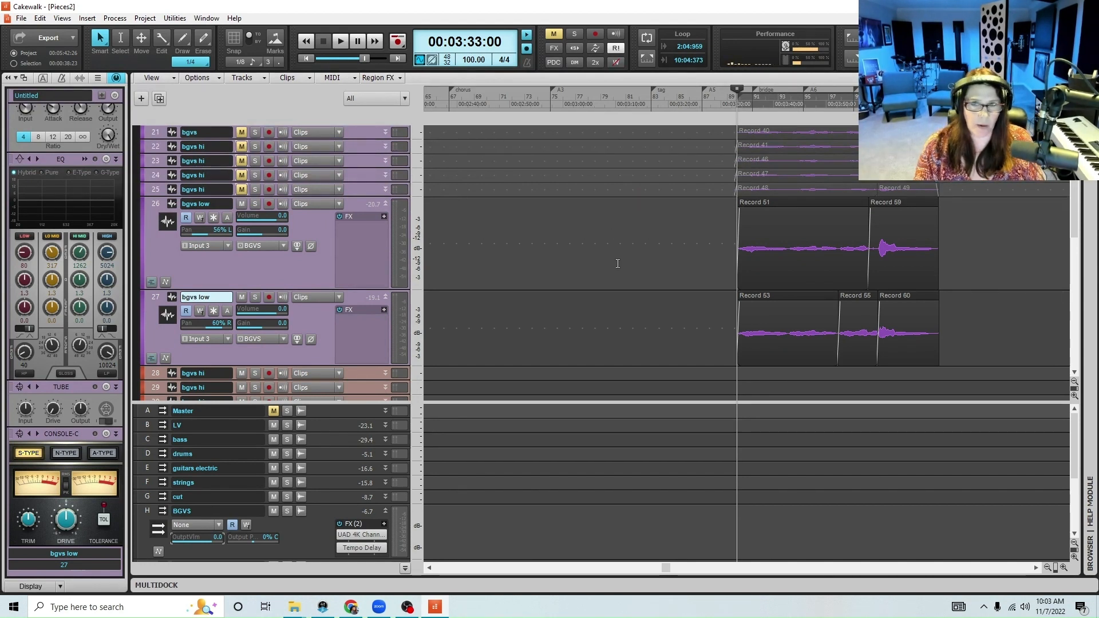
Lower the volumes of tracks 32 to 35 together, bringing track 32 to -6.7, and collapse tracks 32, 27 and 26
scroll(618, 263, down, 4)
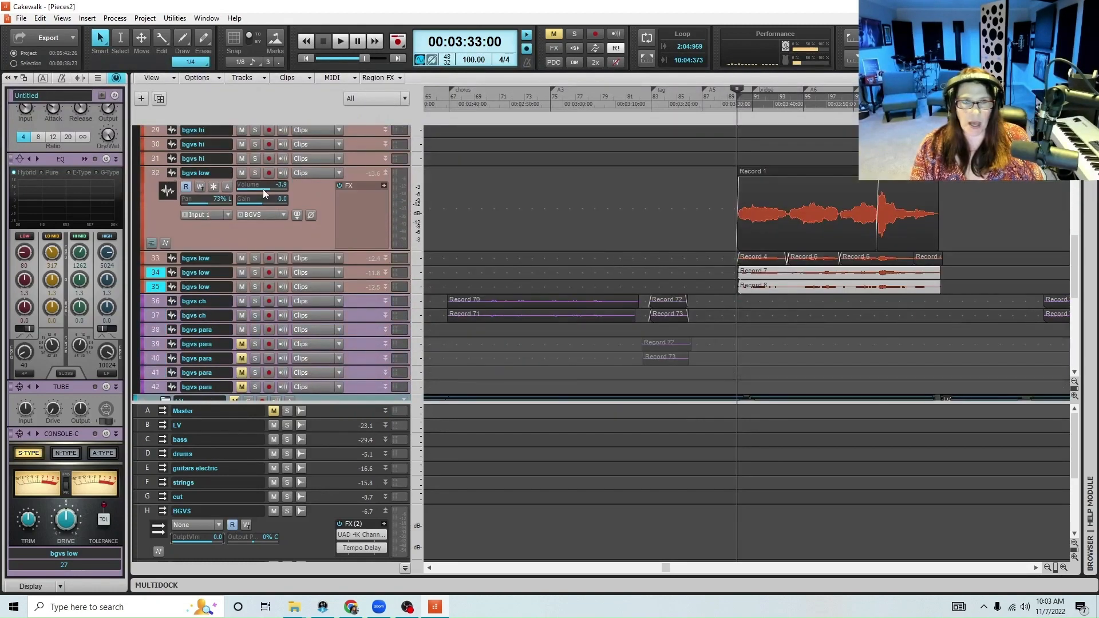
drag(161, 175, 153, 287)
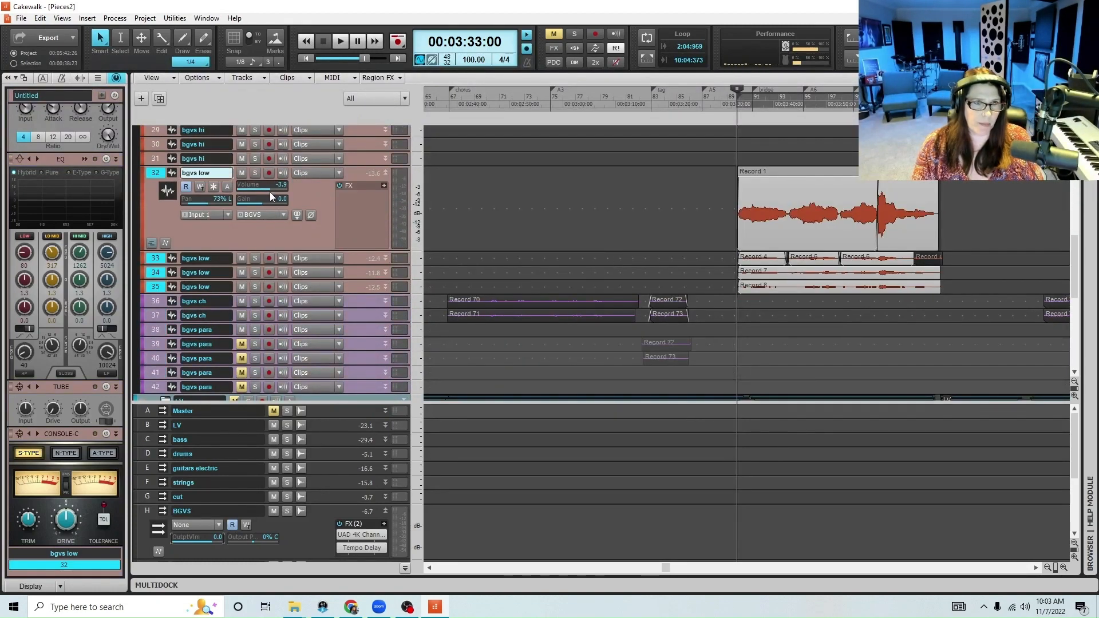
click(386, 174)
scroll(661, 175, up, 4)
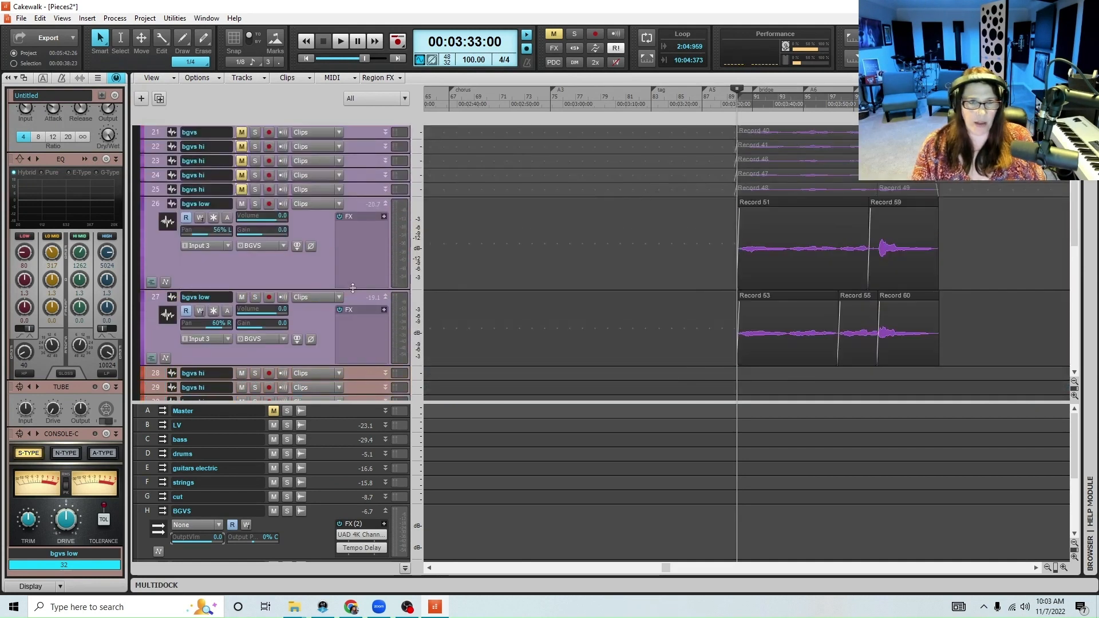
click(386, 294)
click(383, 204)
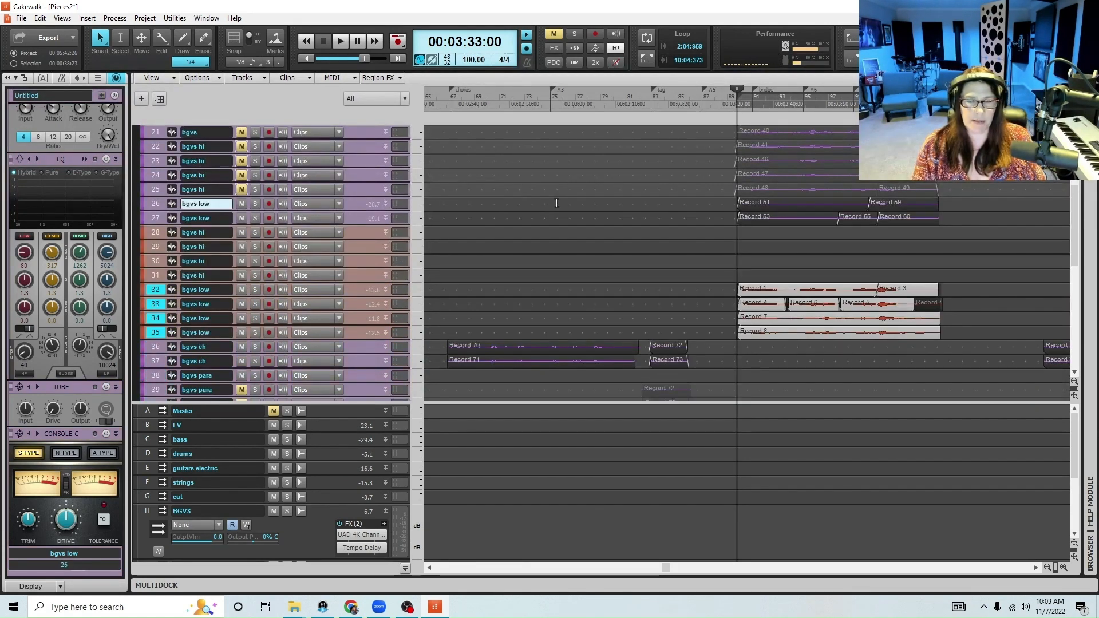
Mute low-harmony tracks 26, 27 and 32 to 35, and unmute the high-harmony tracks 22 to 25
click(241, 218)
click(242, 203)
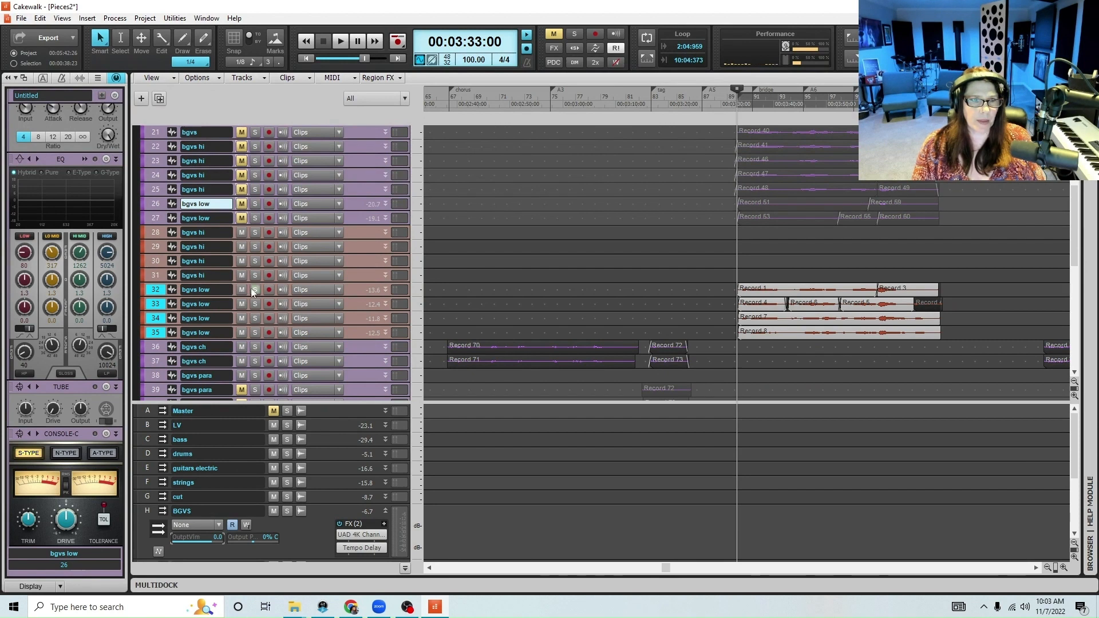
drag(243, 291, 239, 333)
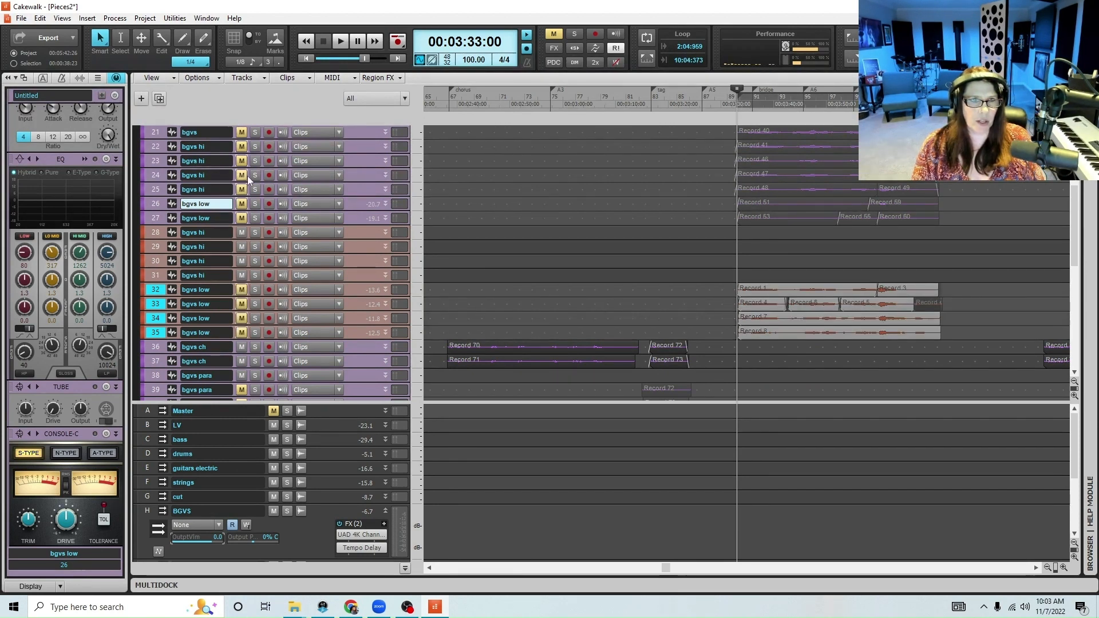
drag(156, 142, 157, 194)
drag(153, 146, 159, 191)
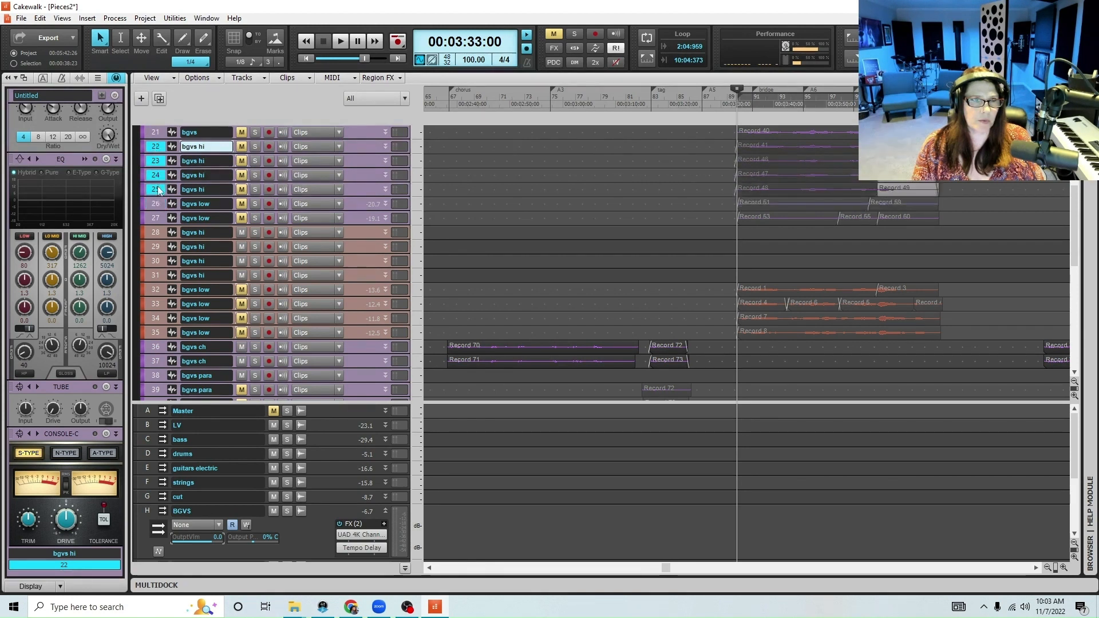
click(243, 146)
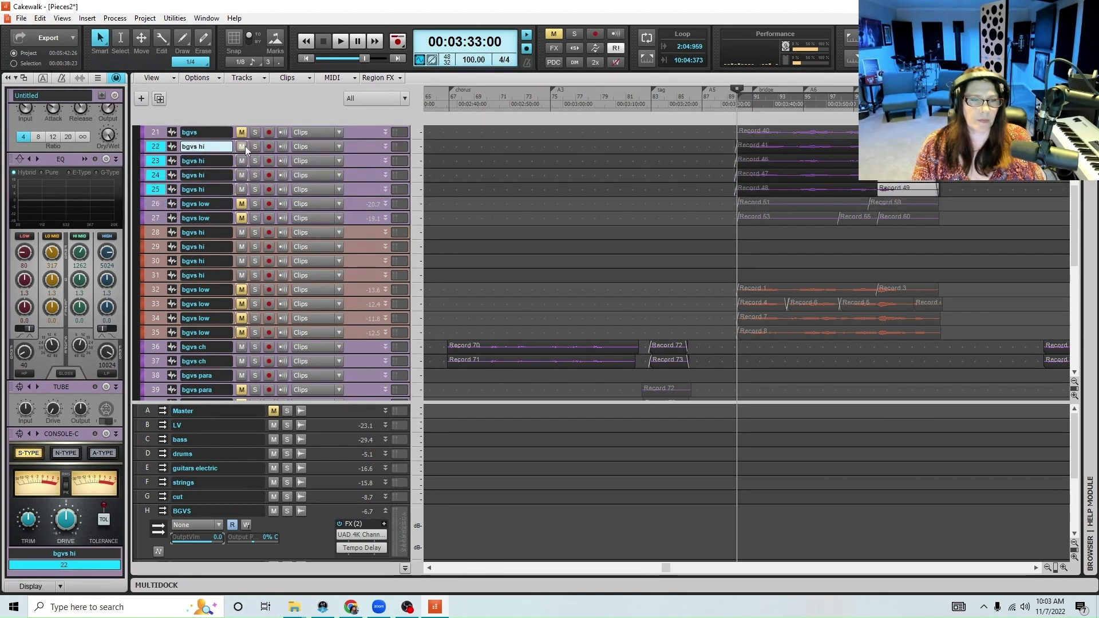
Listen to the original high harmonies through the bridge, starting playback from 00:03:32:18
click(733, 100)
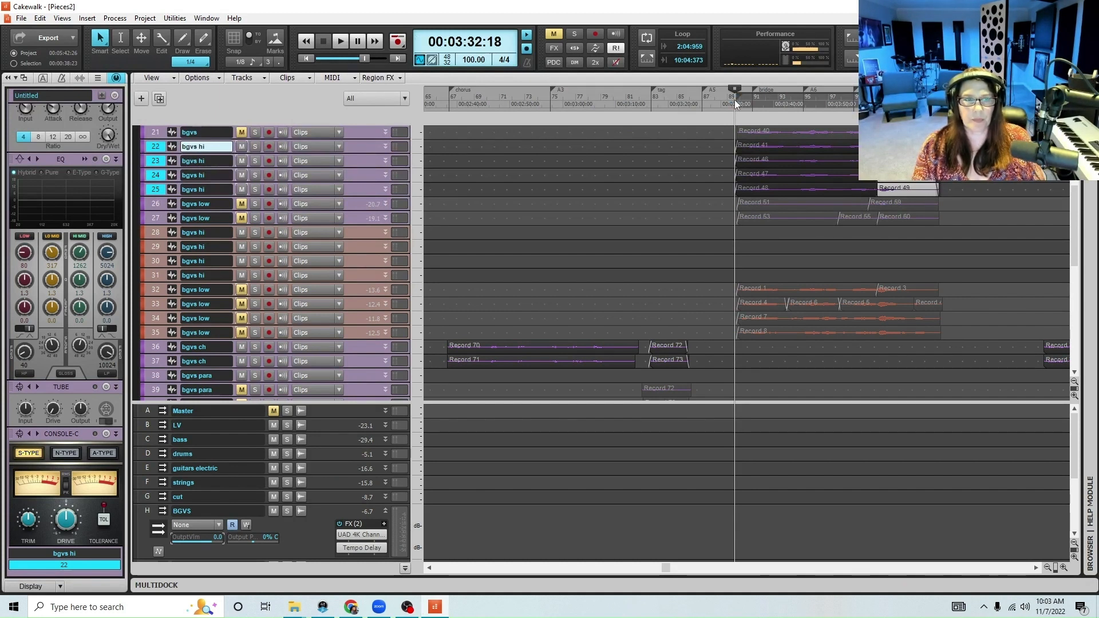
key(space)
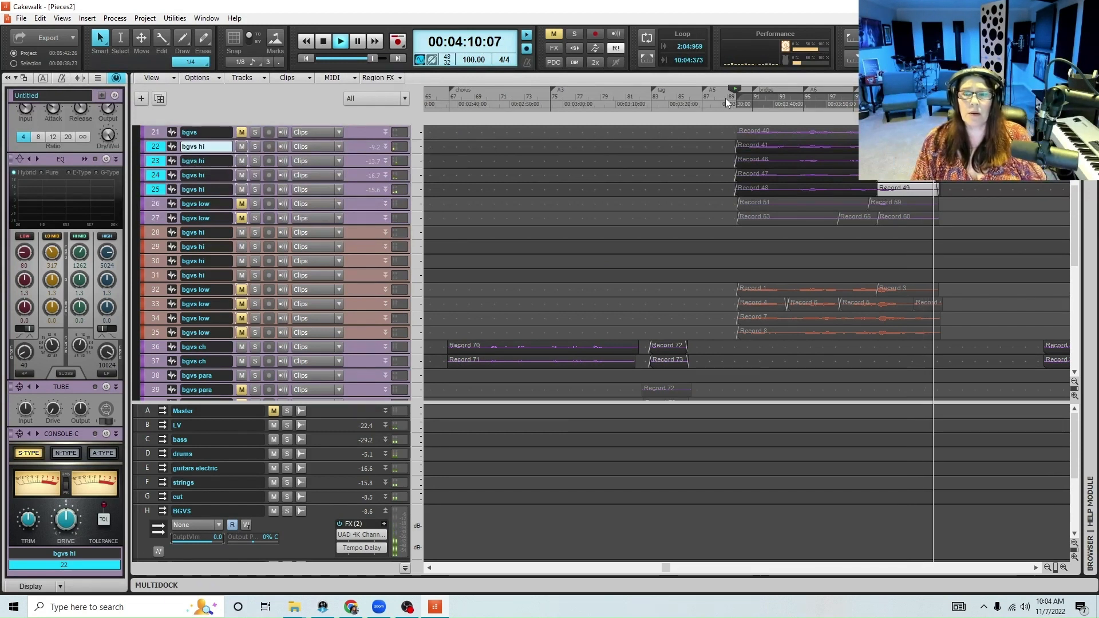
key(space)
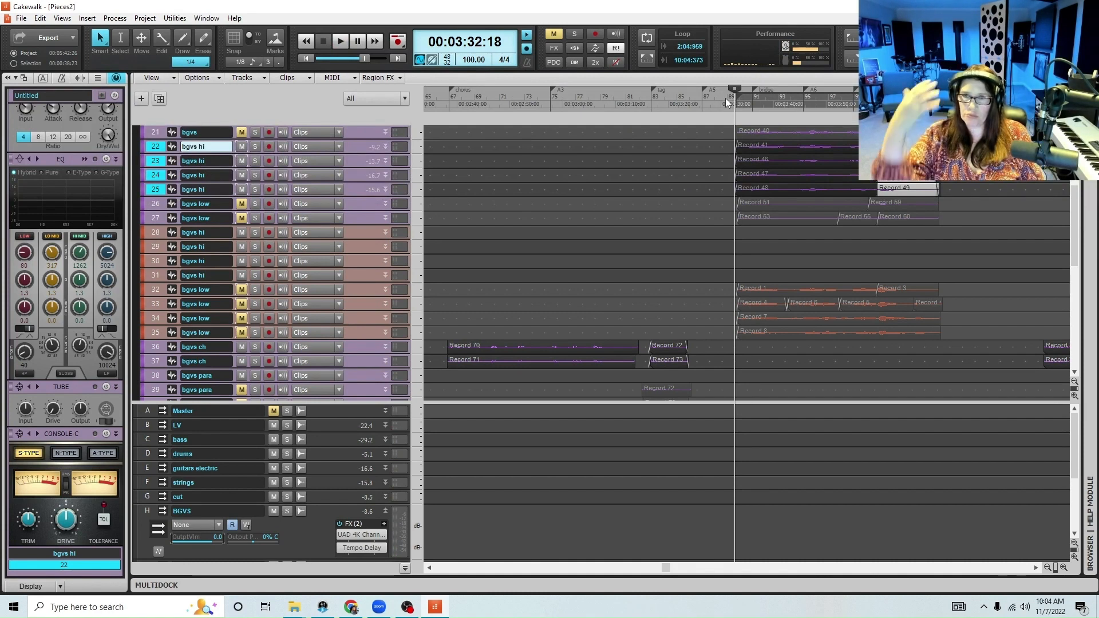
Arm high-harmony track 28 for recording, enlarge it and save the project
click(269, 232)
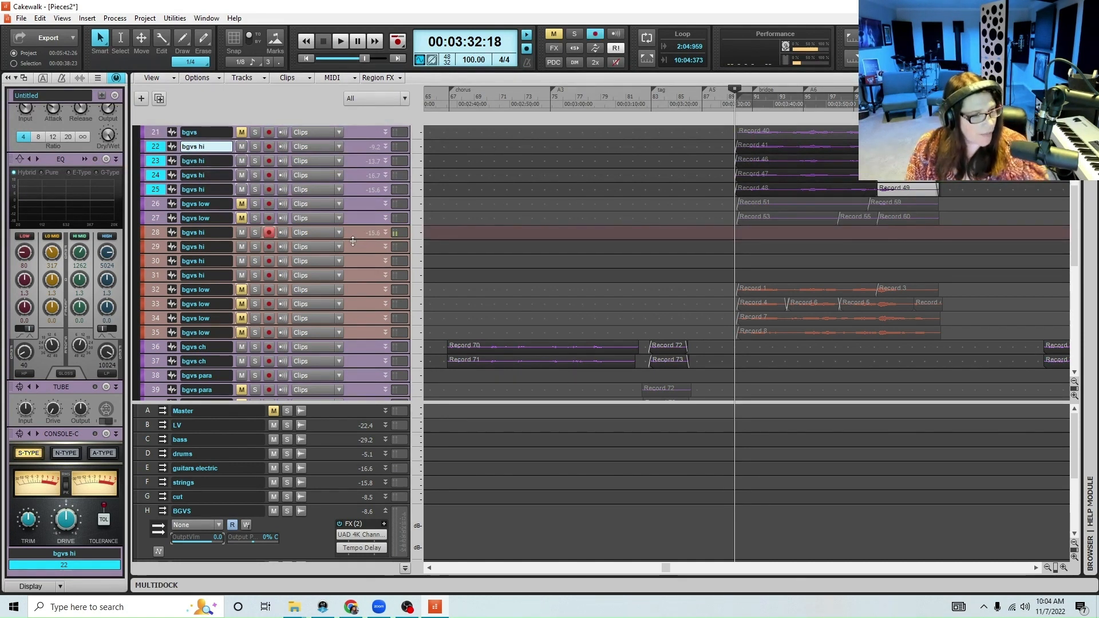
mouse_move(352, 242)
mouse_down()
mouse_move(347, 288)
mouse_move(346, 238)
mouse_up()
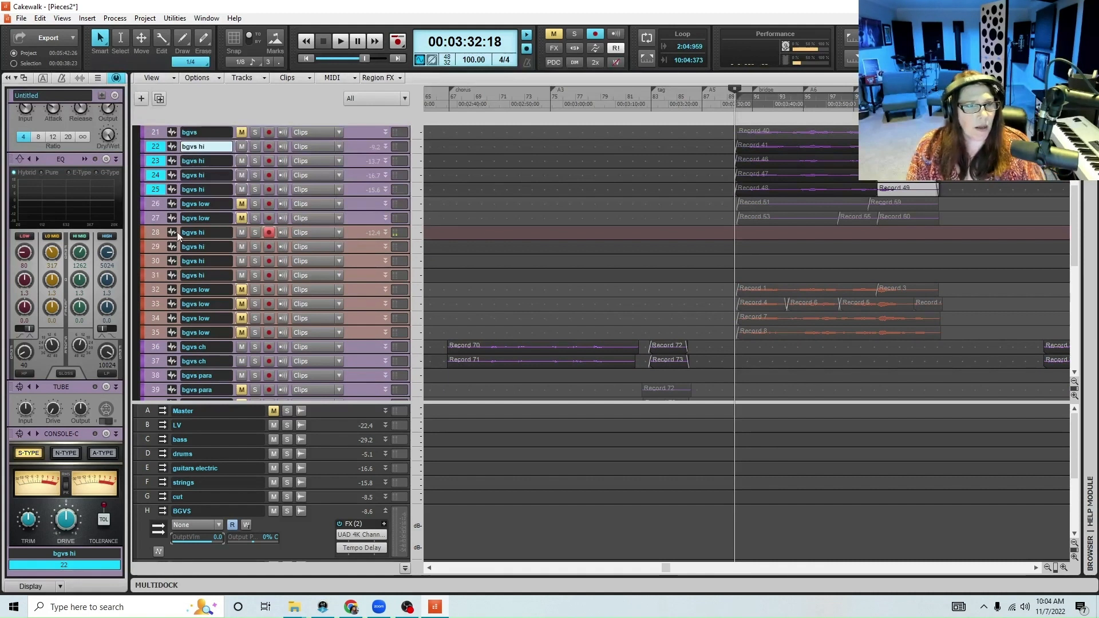
drag(163, 234, 157, 275)
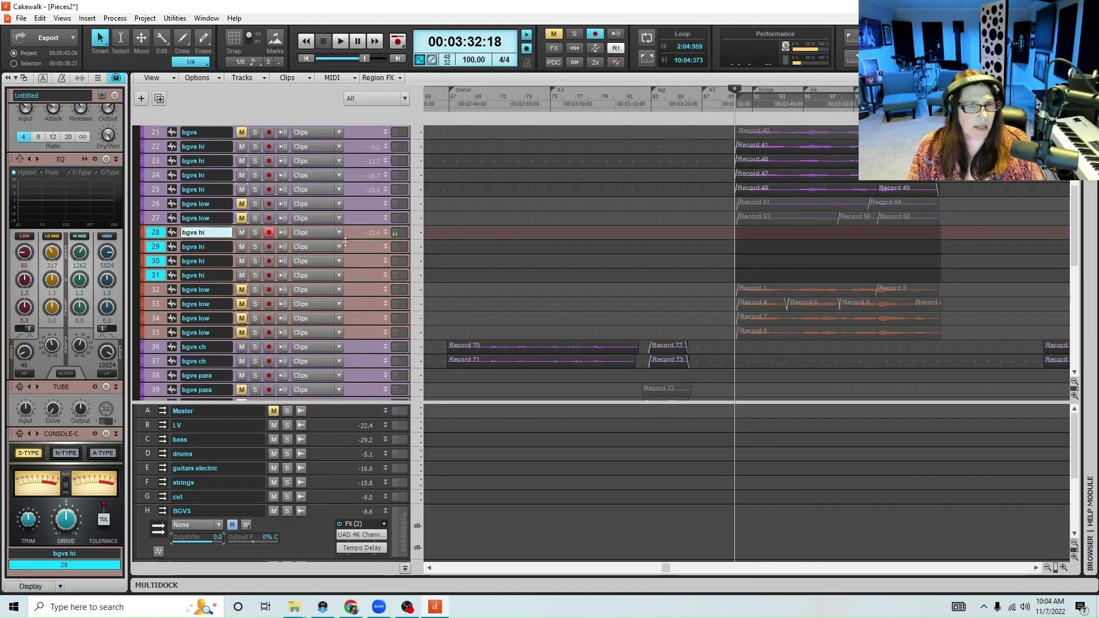
drag(345, 241, 346, 286)
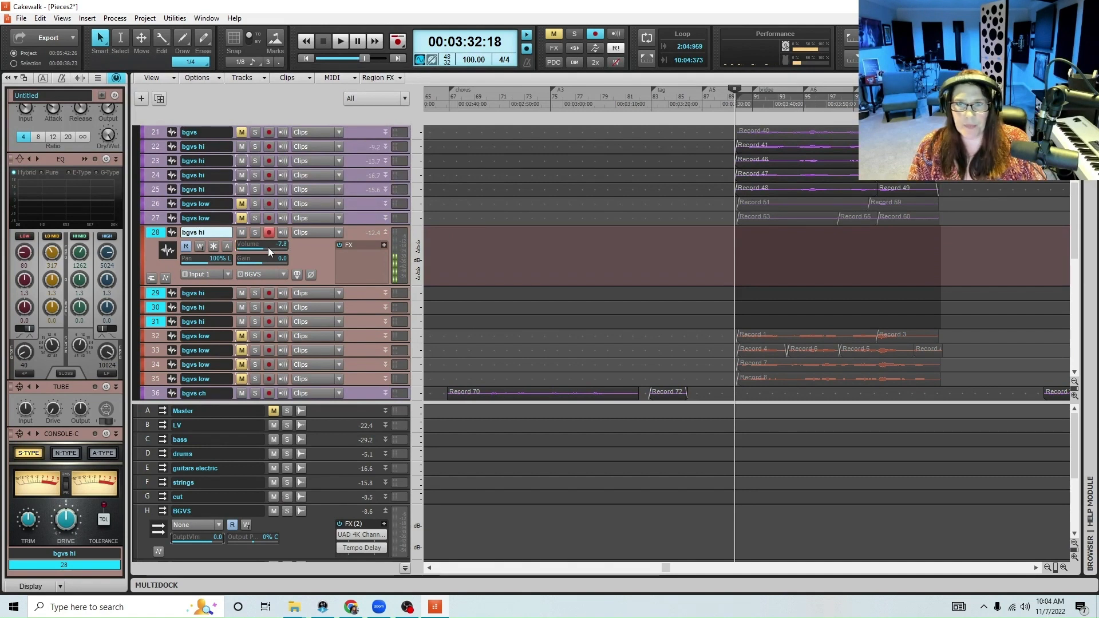
key(ctrl+s)
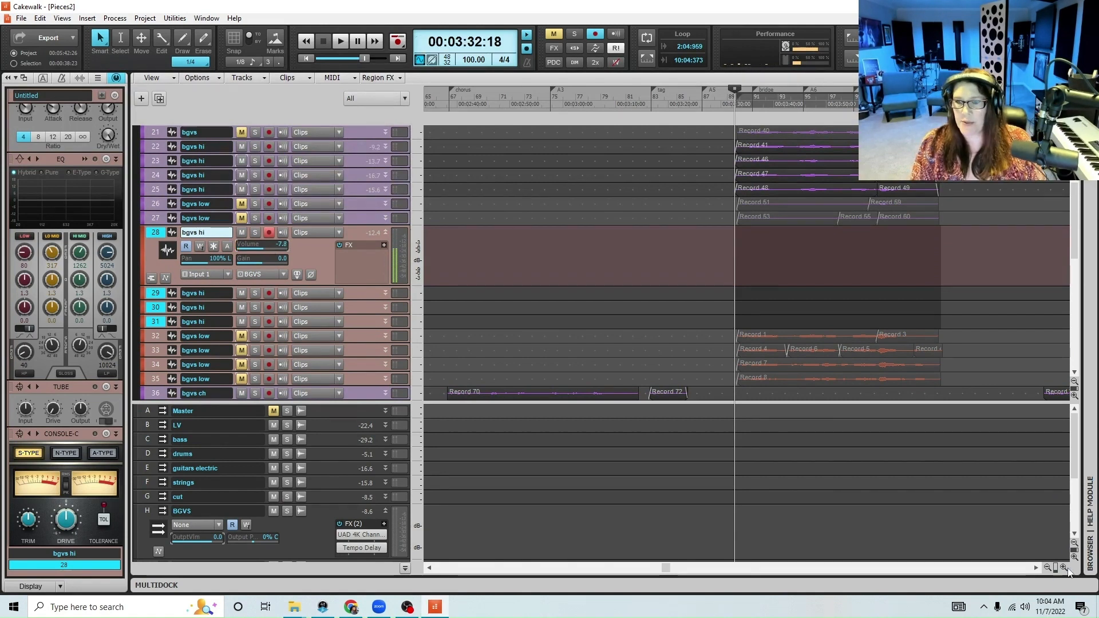
Record a new high-harmony take on track 28 through the bridge, starting from 00:03:31:08
click(1063, 567)
click(1064, 568)
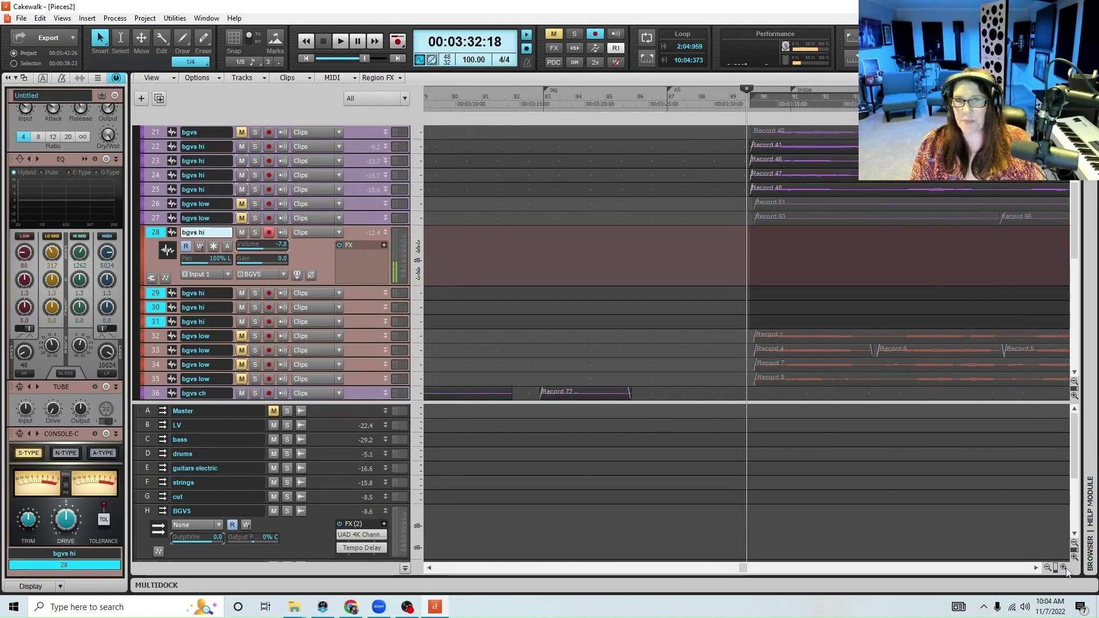
click(729, 95)
key(space)
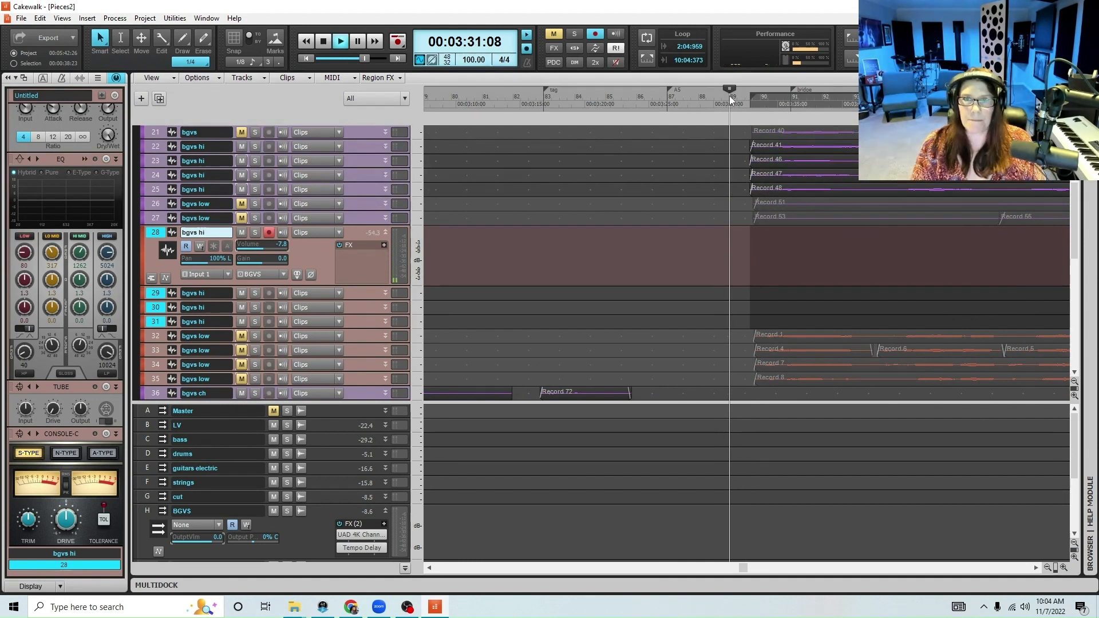
key(r)
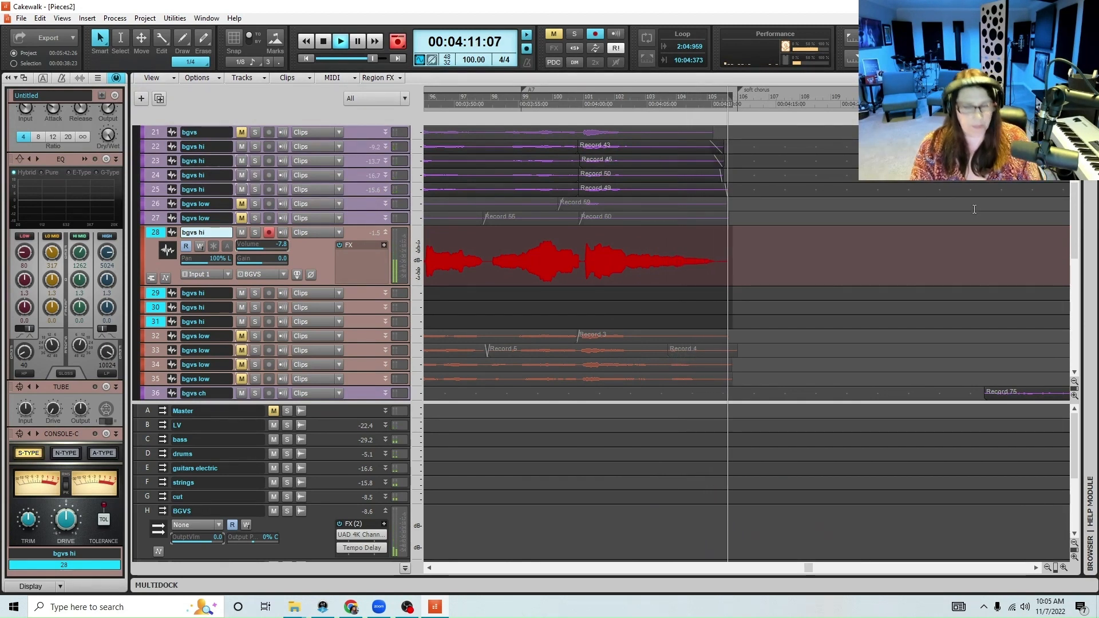
key(space)
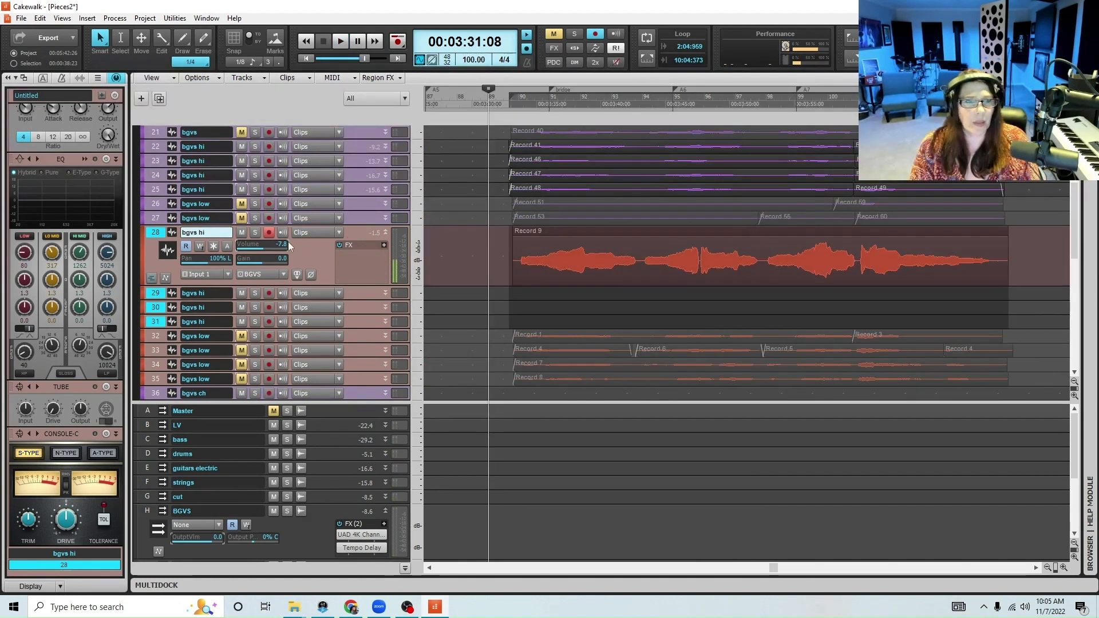
Mute track 28, arm high-harmony track 29 for recording instead, and save the project
click(240, 234)
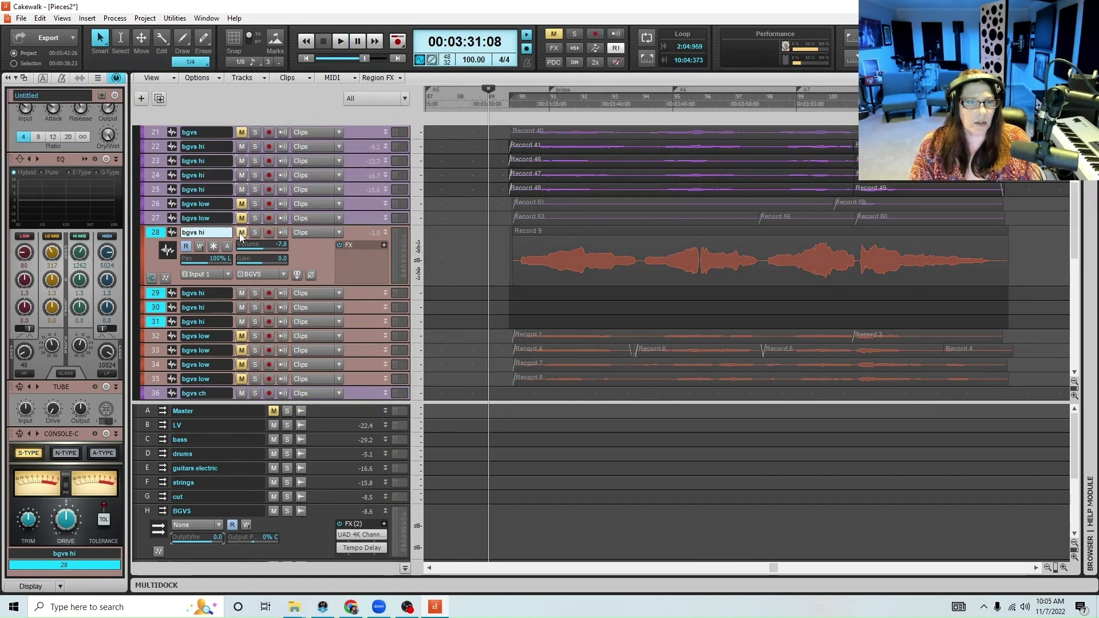
click(270, 293)
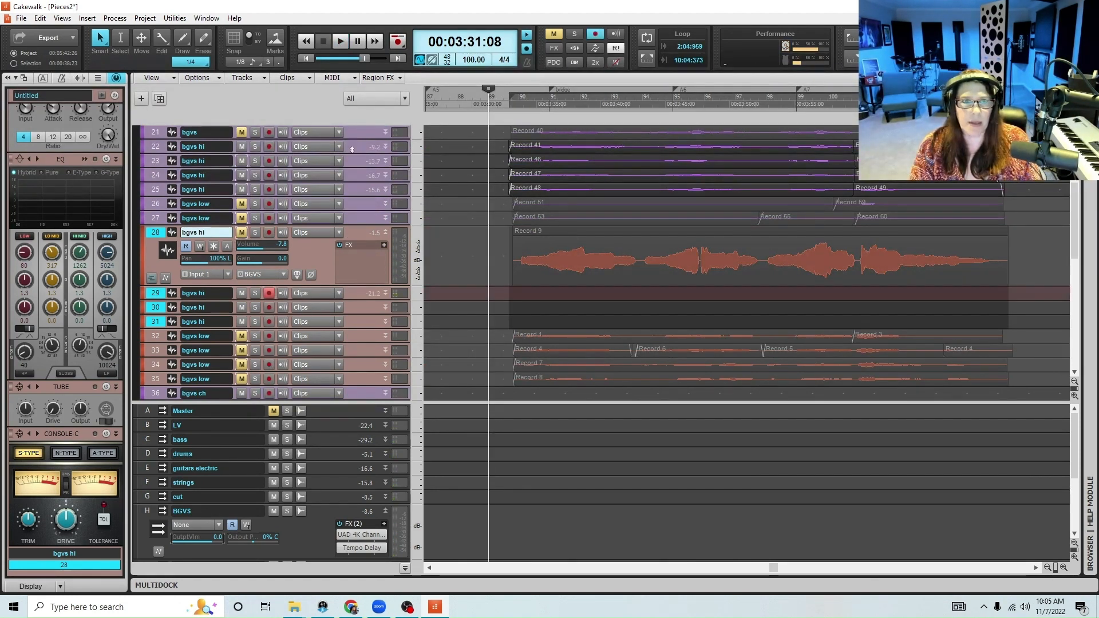
drag(348, 154, 392, 116)
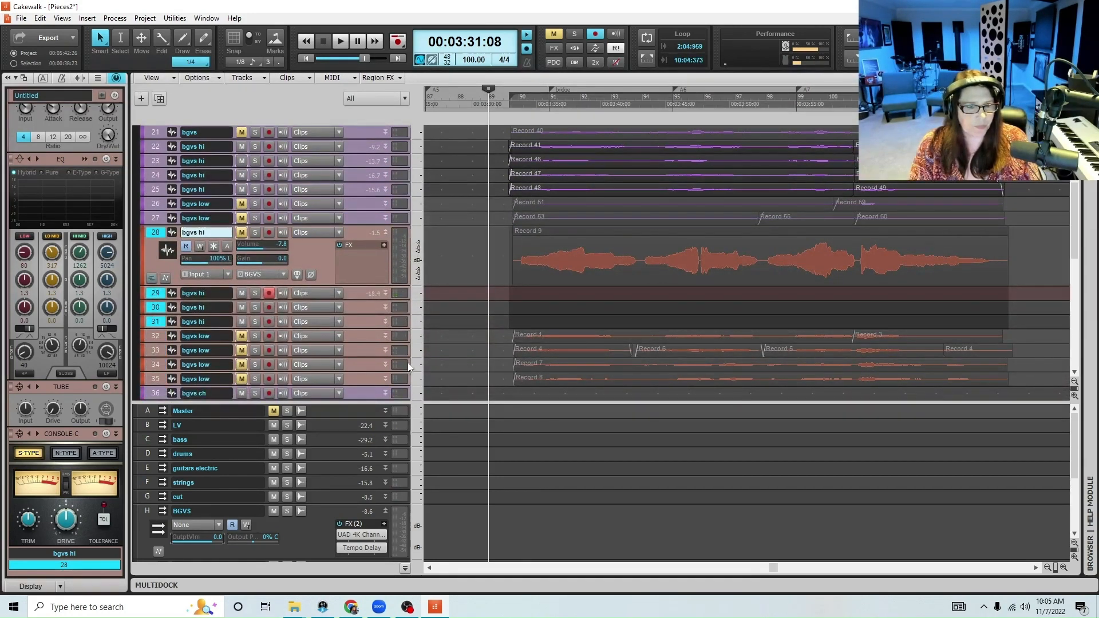
key(ctrl+s)
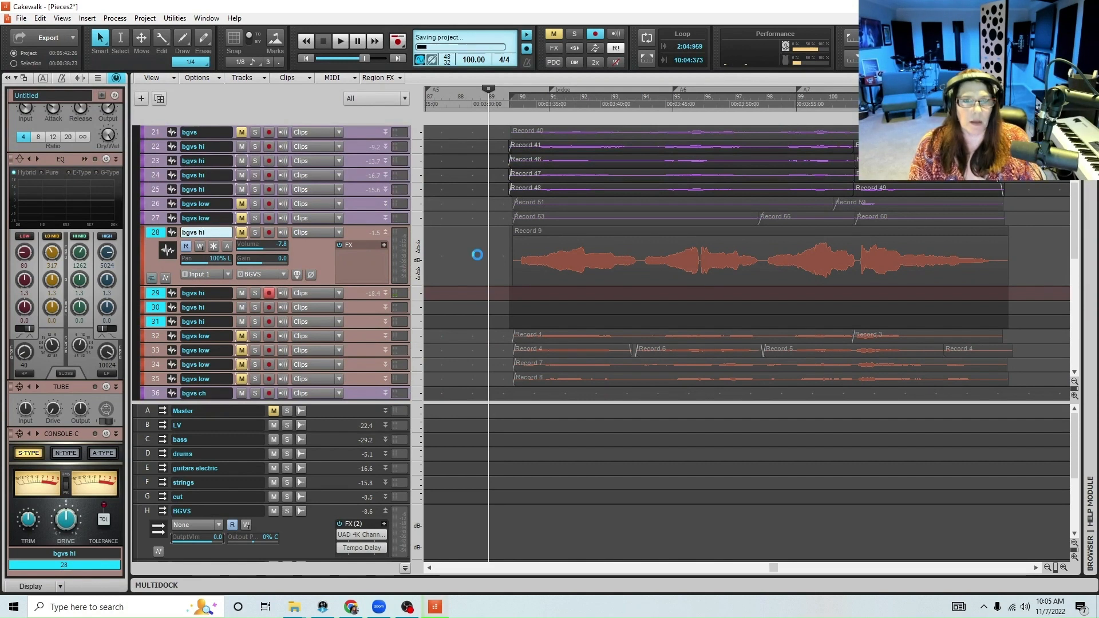
Record a second high-harmony take on track 29 through the bridge, starting from 00:03:31:08
scroll(471, 250, down, 3)
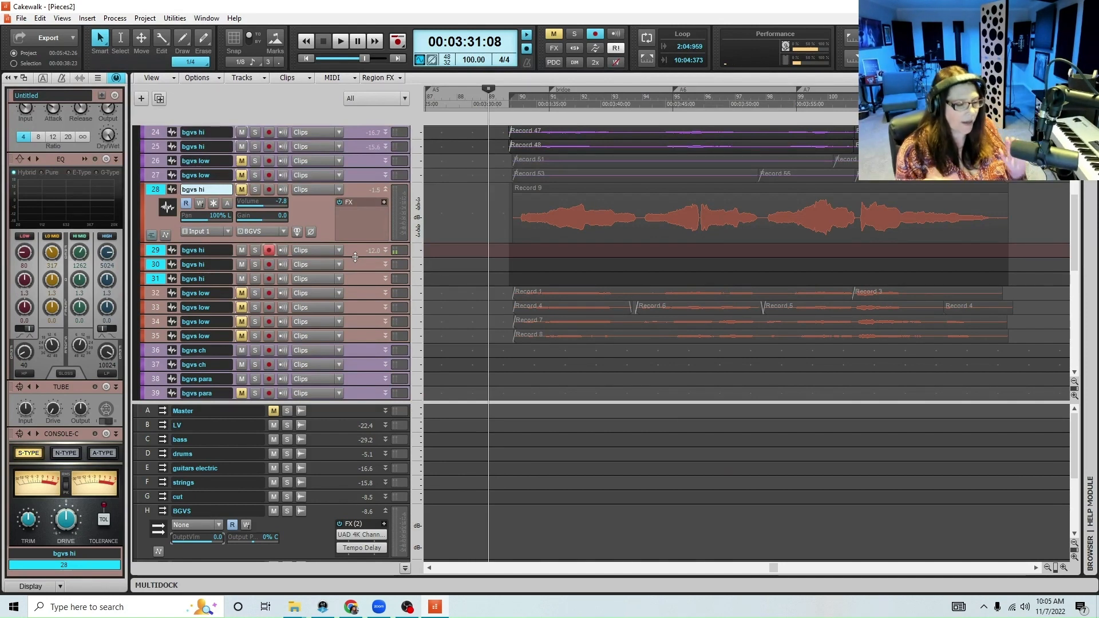
key(space)
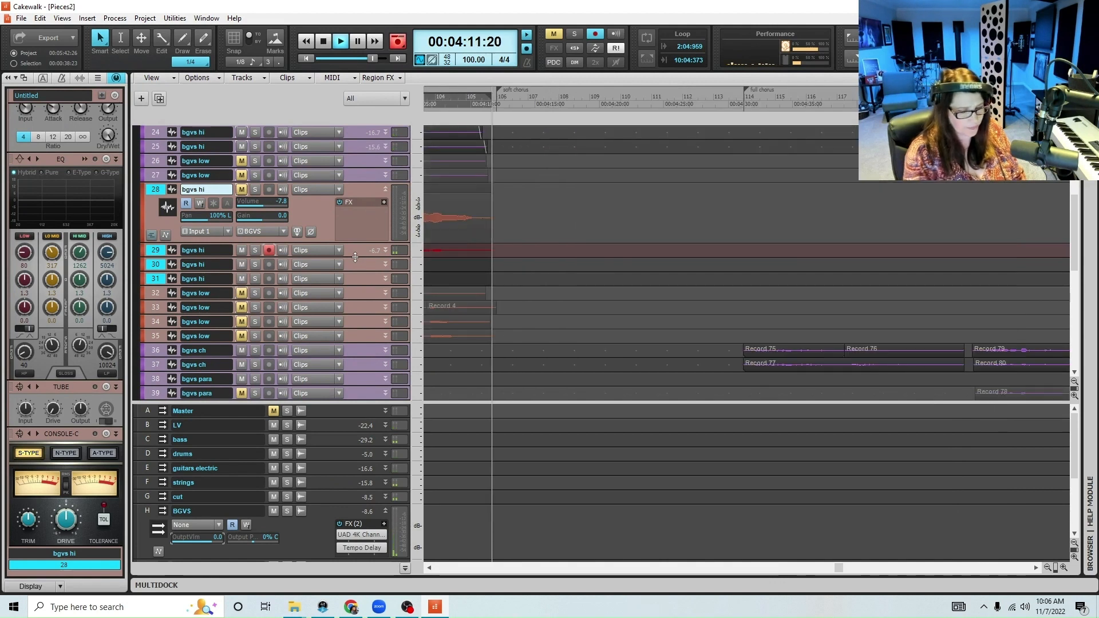
key(space)
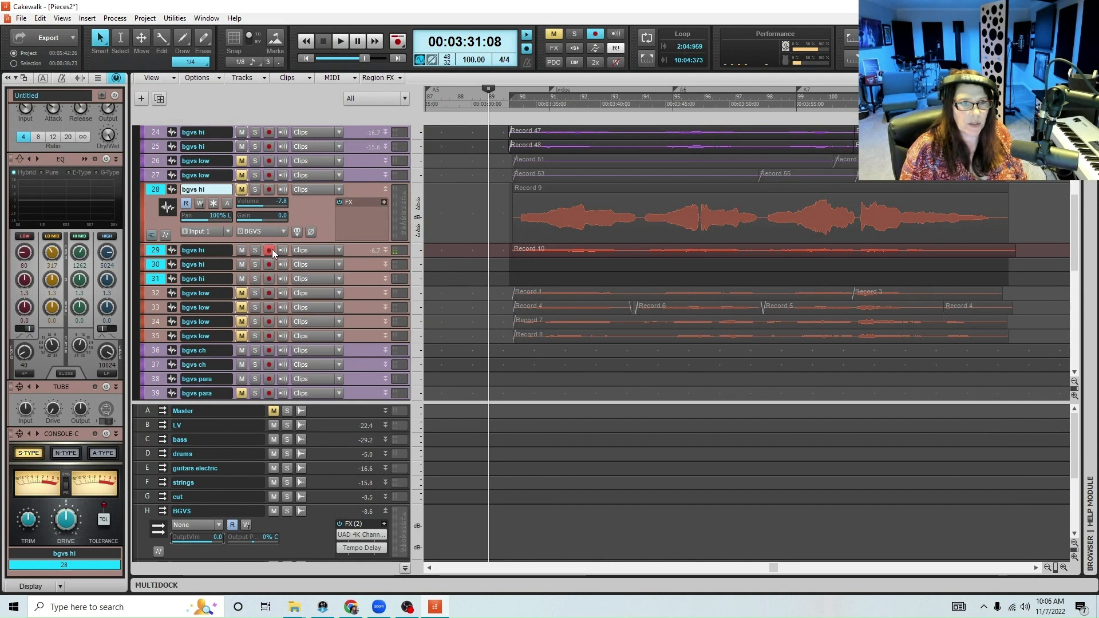
Disarm track 29, unmute track 28, and shift both new high-harmony clips slightly earlier to line up with track 25's original clip
click(271, 251)
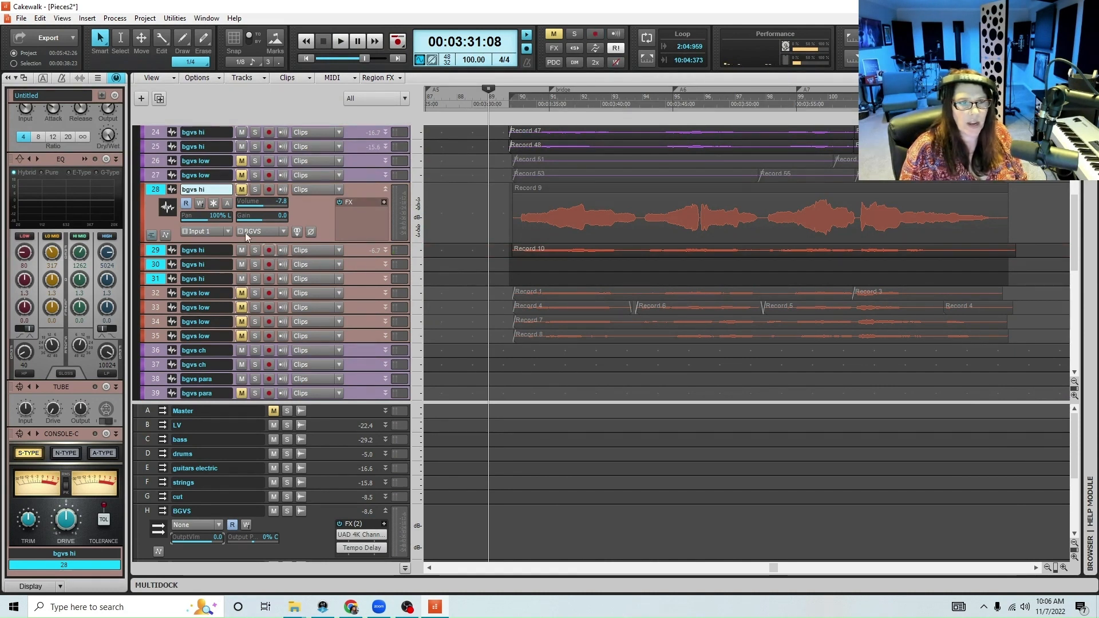
click(242, 189)
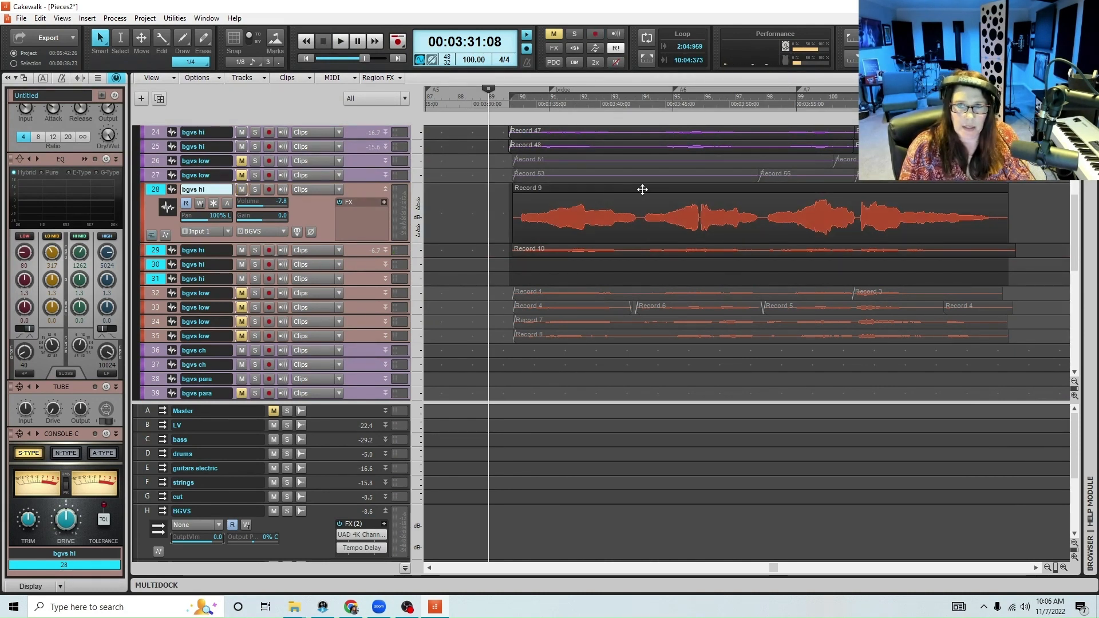
click(641, 190)
ctrl+click(599, 244)
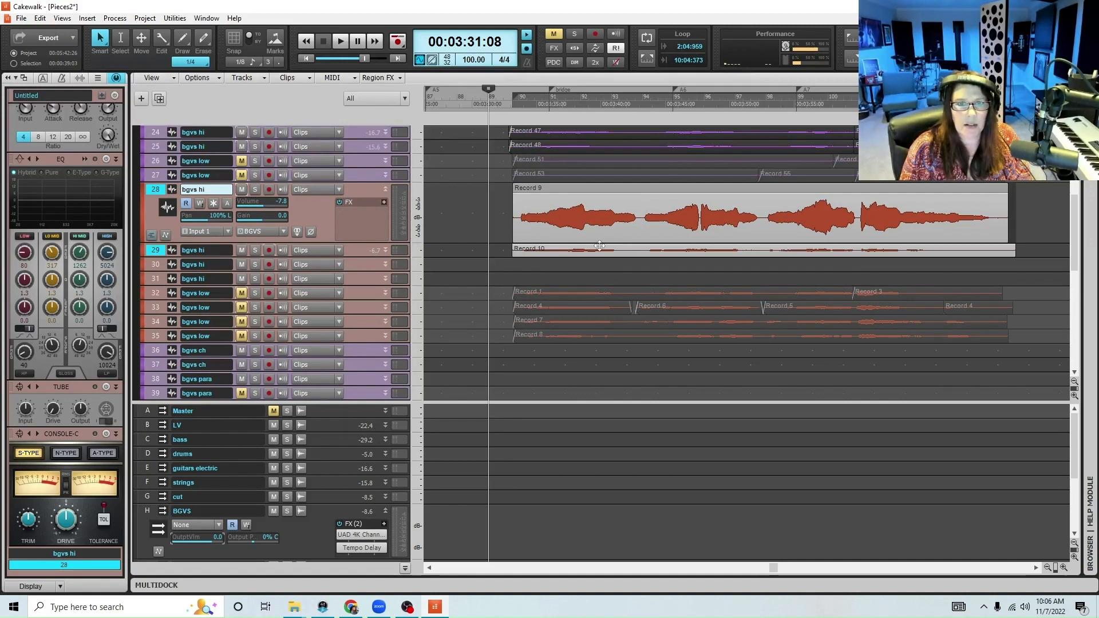
drag(364, 259, 363, 304)
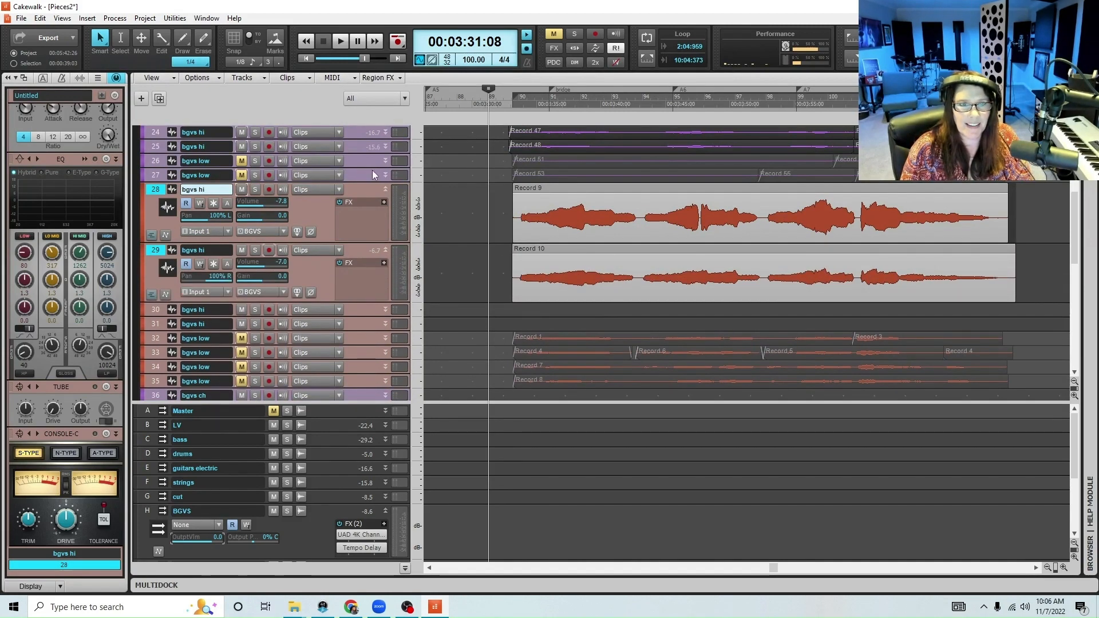
drag(358, 155, 361, 178)
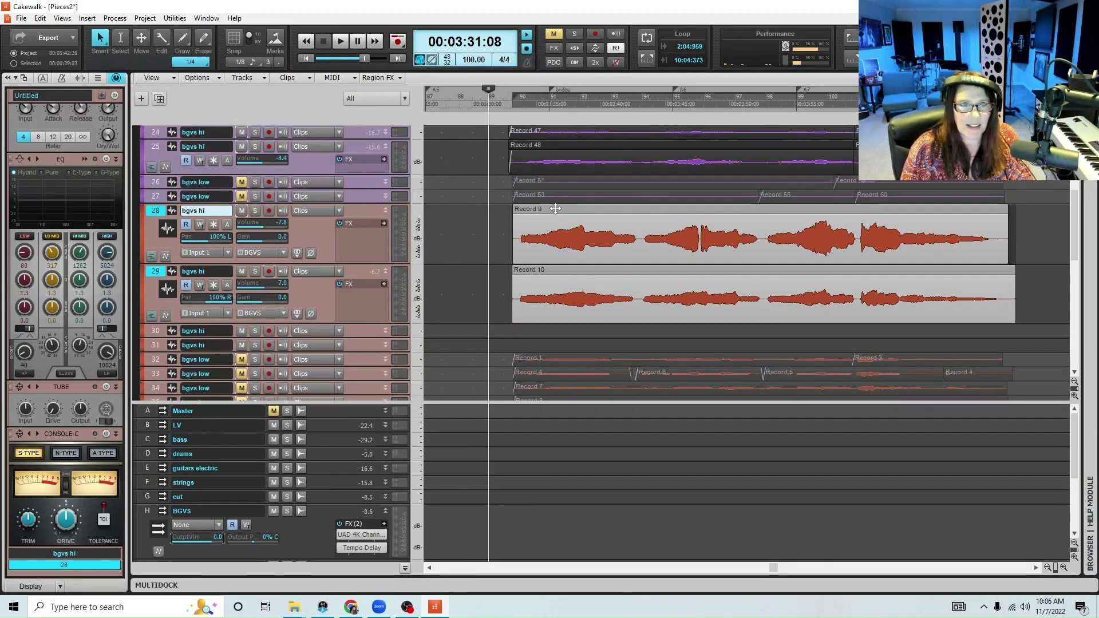
drag(555, 208, 552, 209)
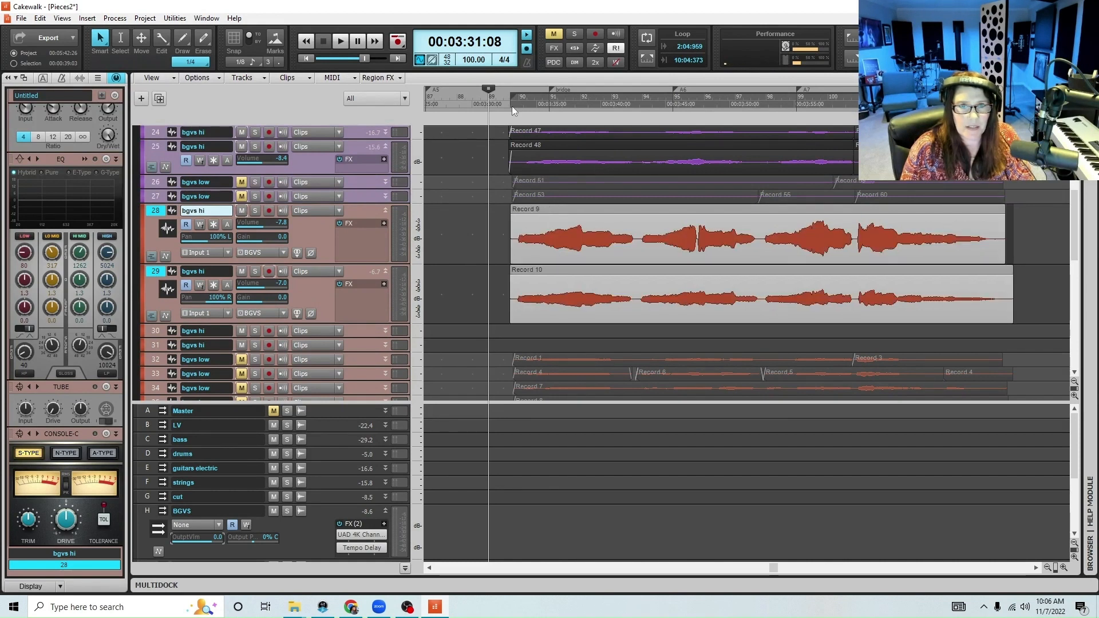
Listen to the new high harmonies with the originals, starting playback from 00:03:32:29
click(510, 98)
key(space)
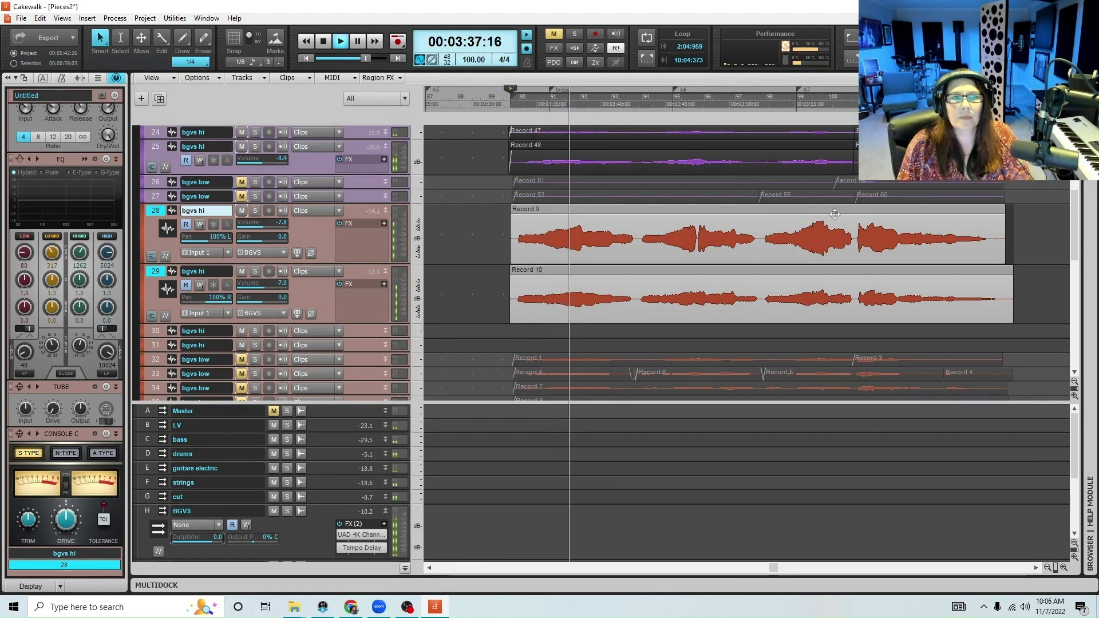
click(1064, 568)
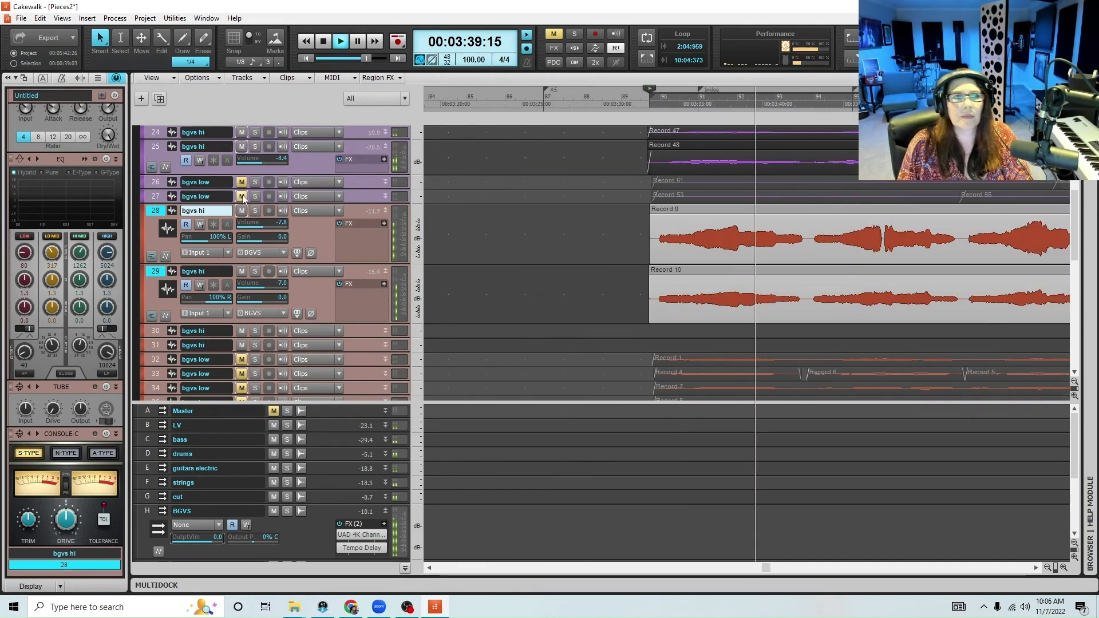
key(space)
Re-record the second phrase of the high harmony on track 28, playing in from 00:03:35:26 and saving the project beforehand
click(268, 211)
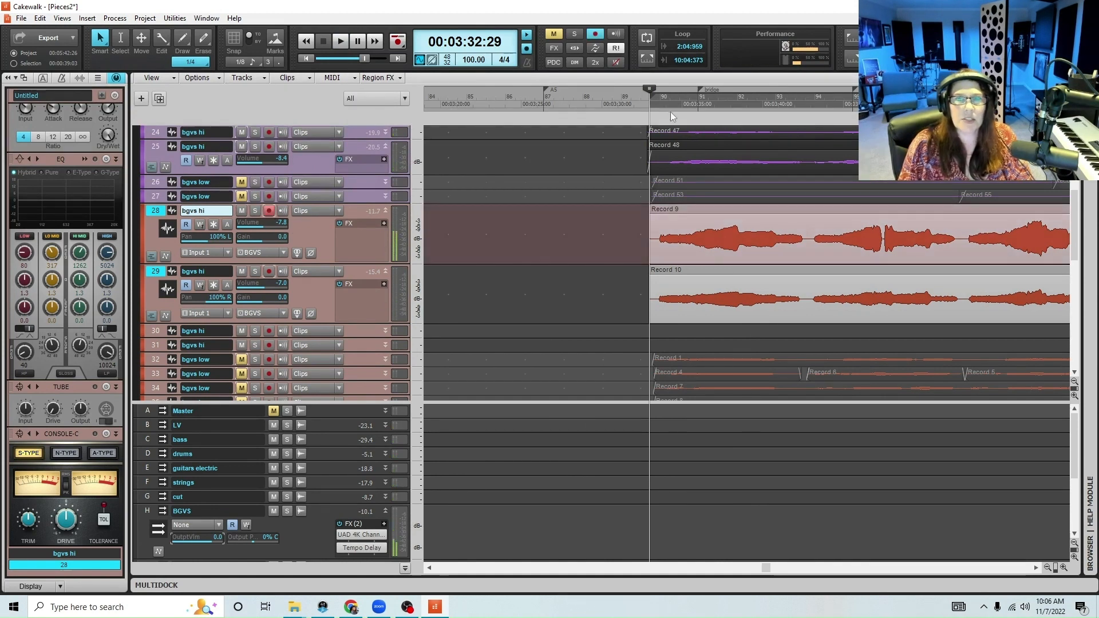
click(696, 101)
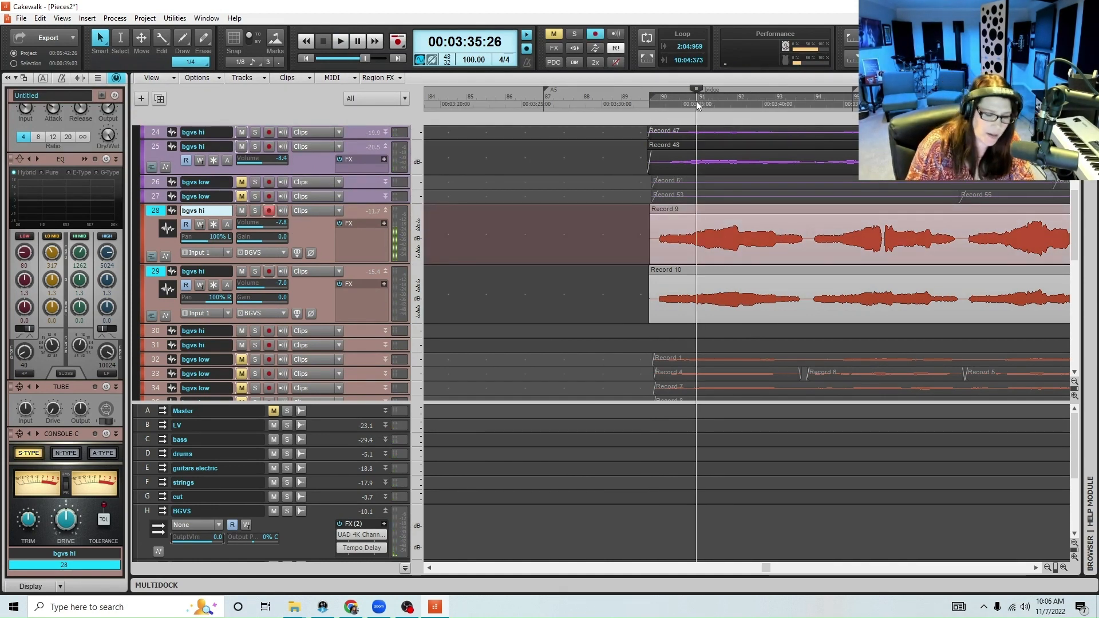
key(ctrl+s)
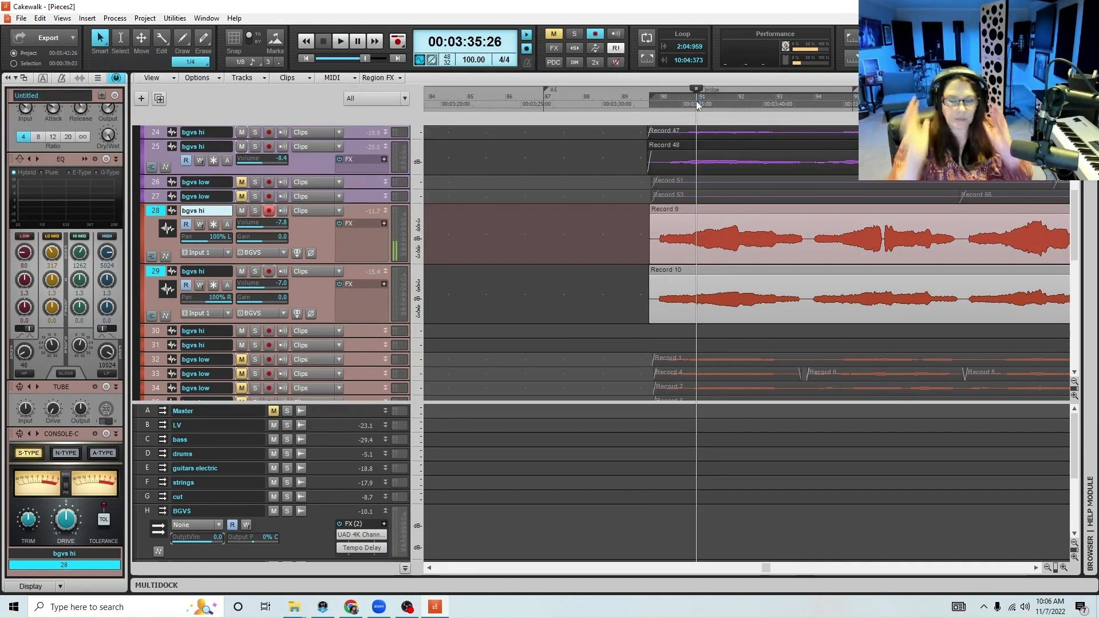
key(space)
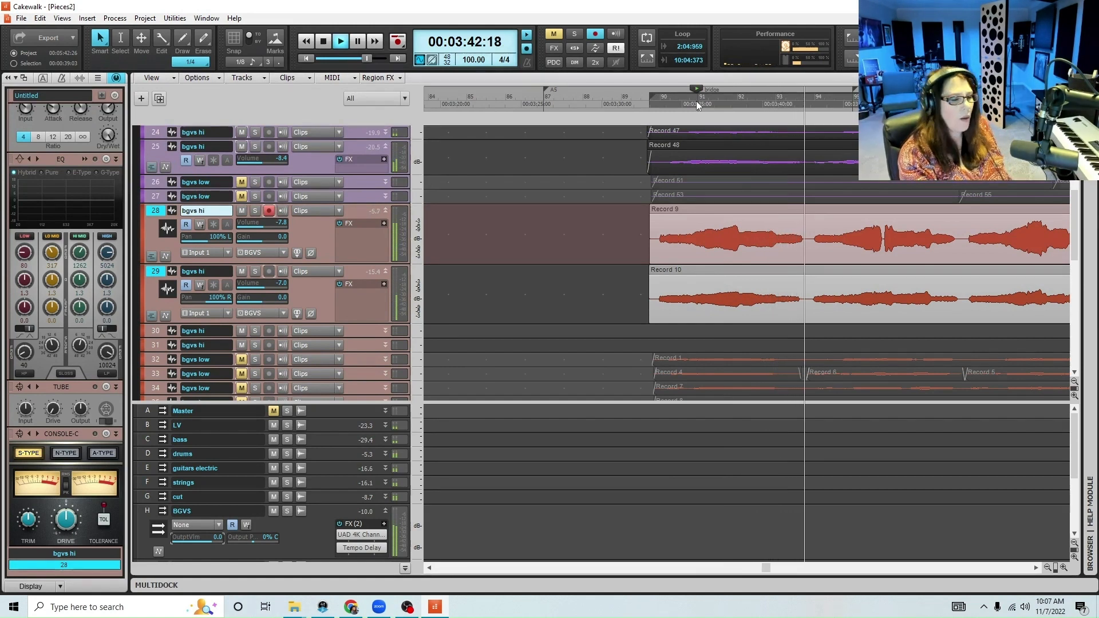
key(r)
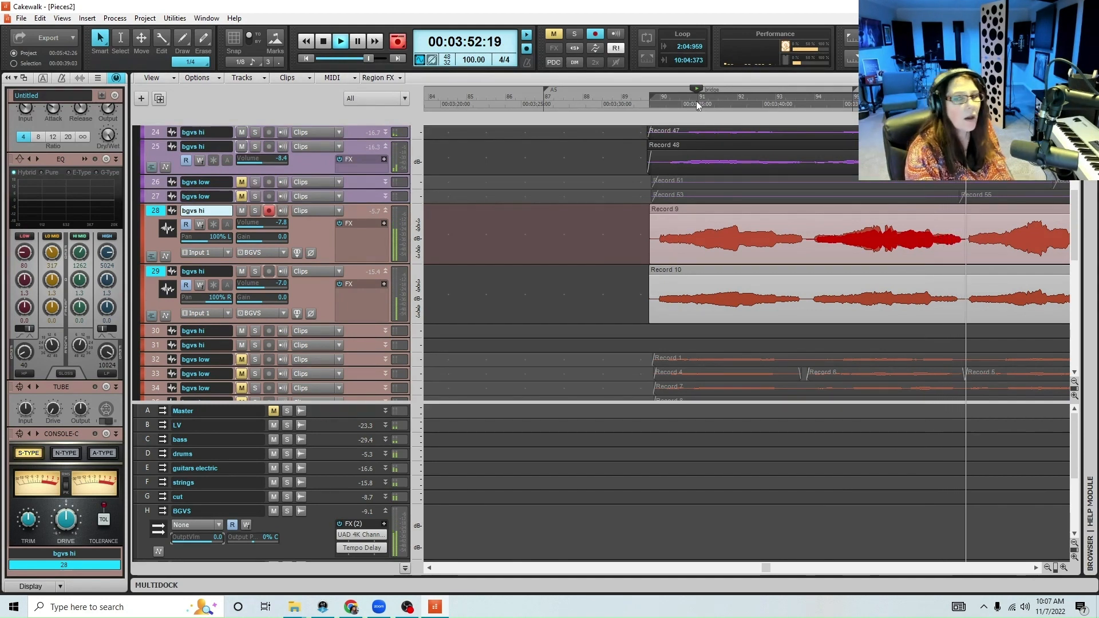
key(space)
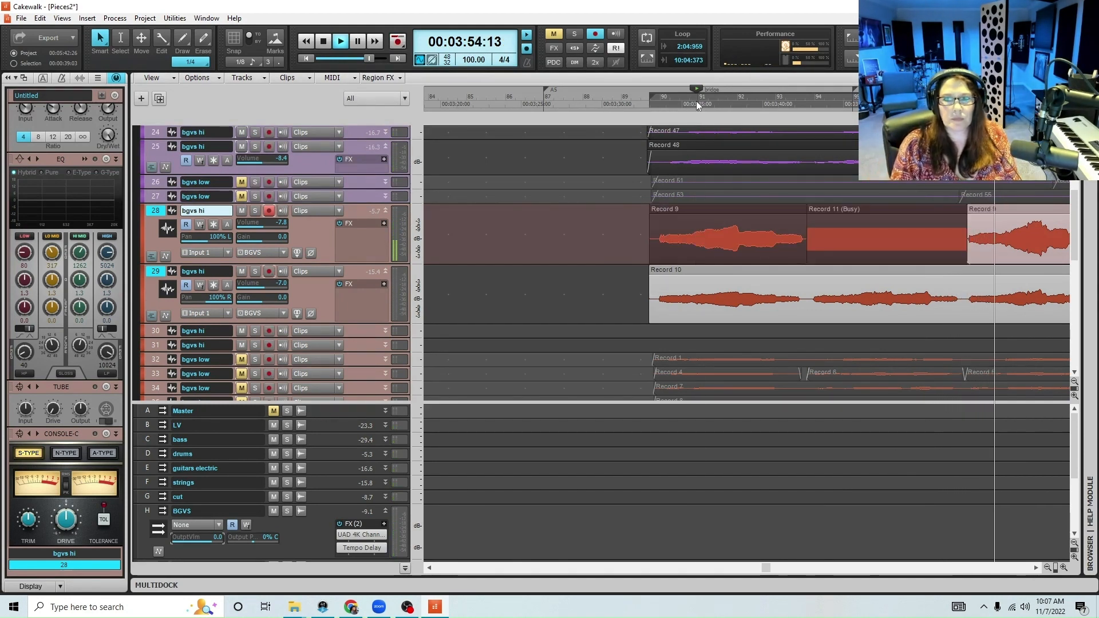
Disarm track 28 and shift its re-recorded second-phrase clip slightly earlier
click(275, 211)
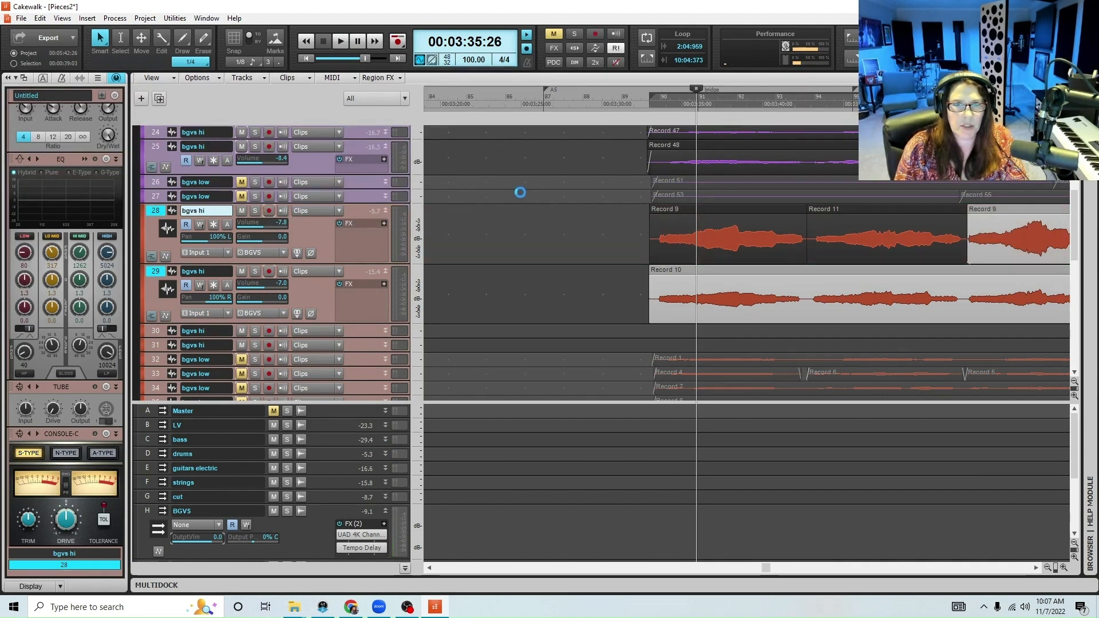
click(852, 211)
drag(848, 214, 848, 214)
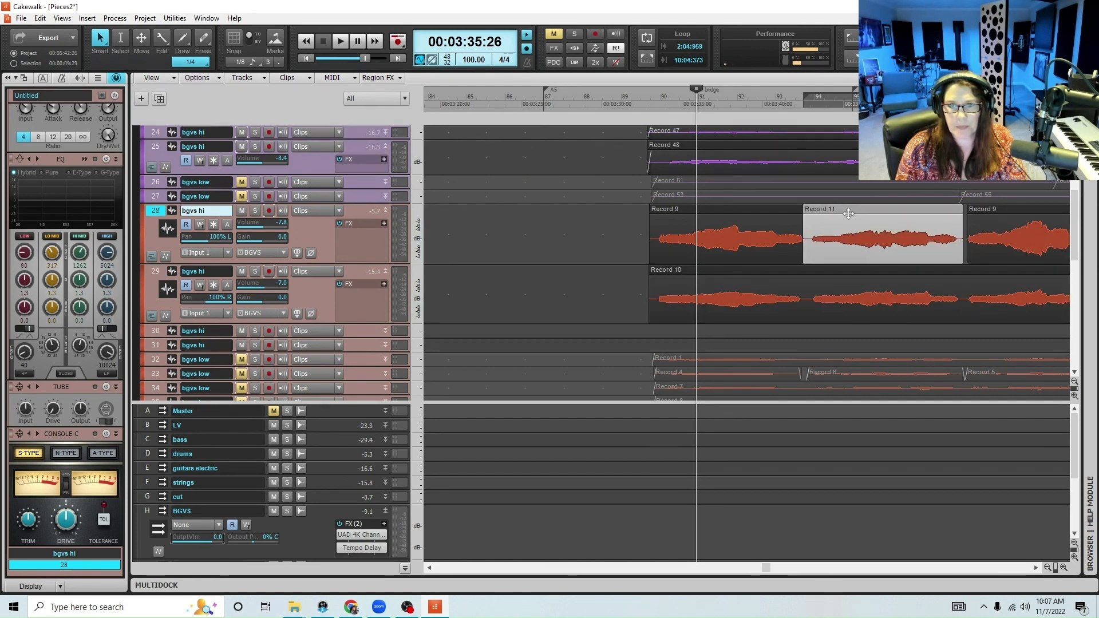
Collapse track 29, enlarge tracks 30 and 31, and record the bridge's high harmony on track 30, playing in from 00:03:31:04
click(619, 102)
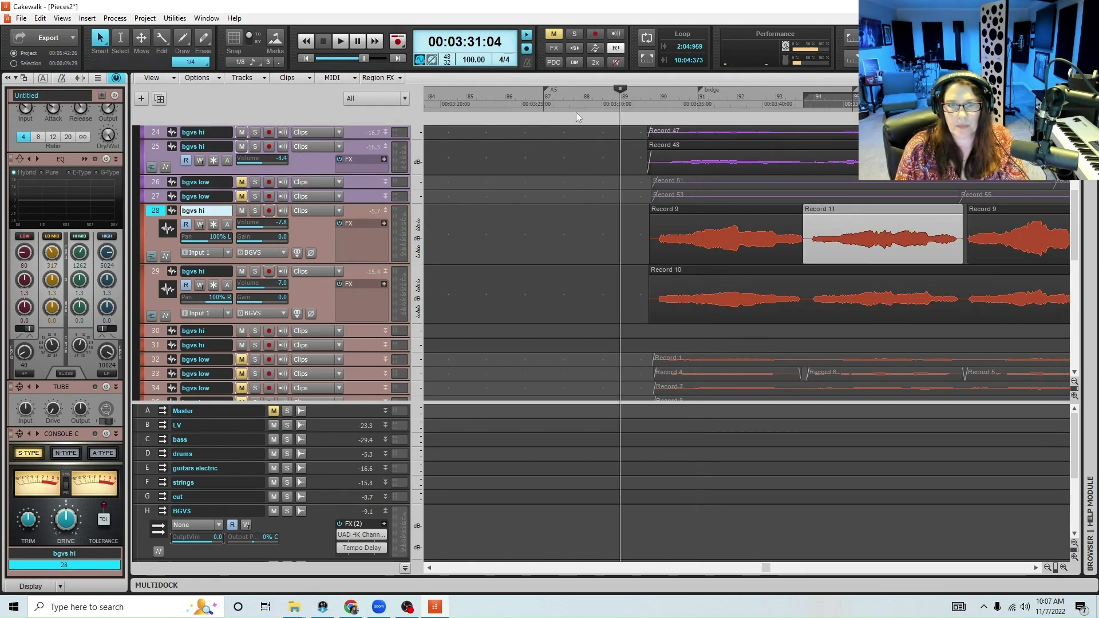
double_click(385, 276)
drag(355, 293, 369, 398)
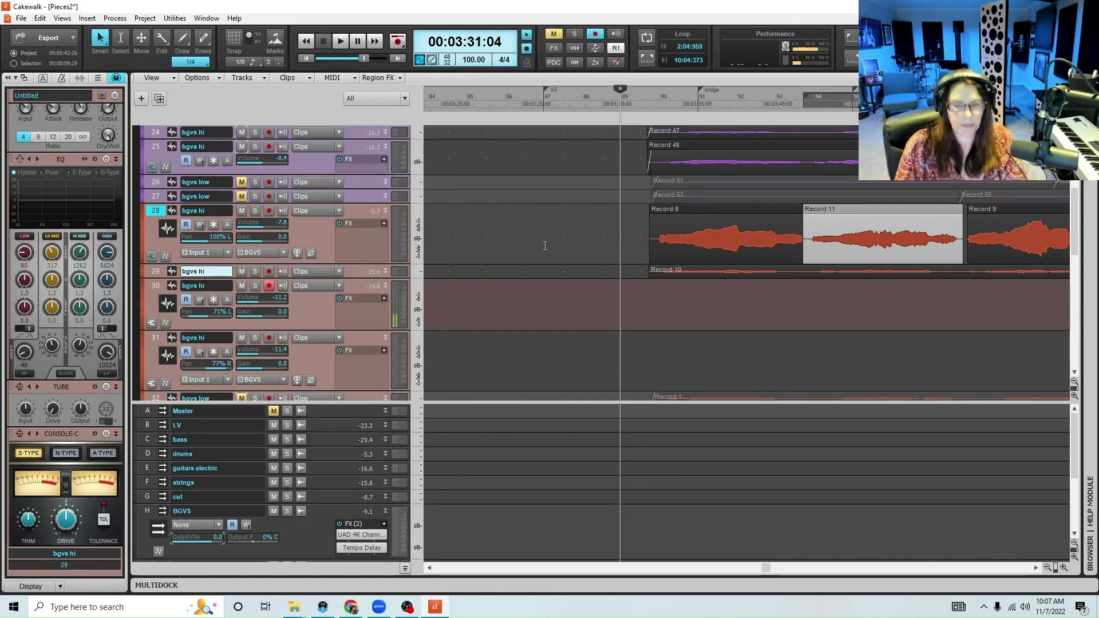
key(space)
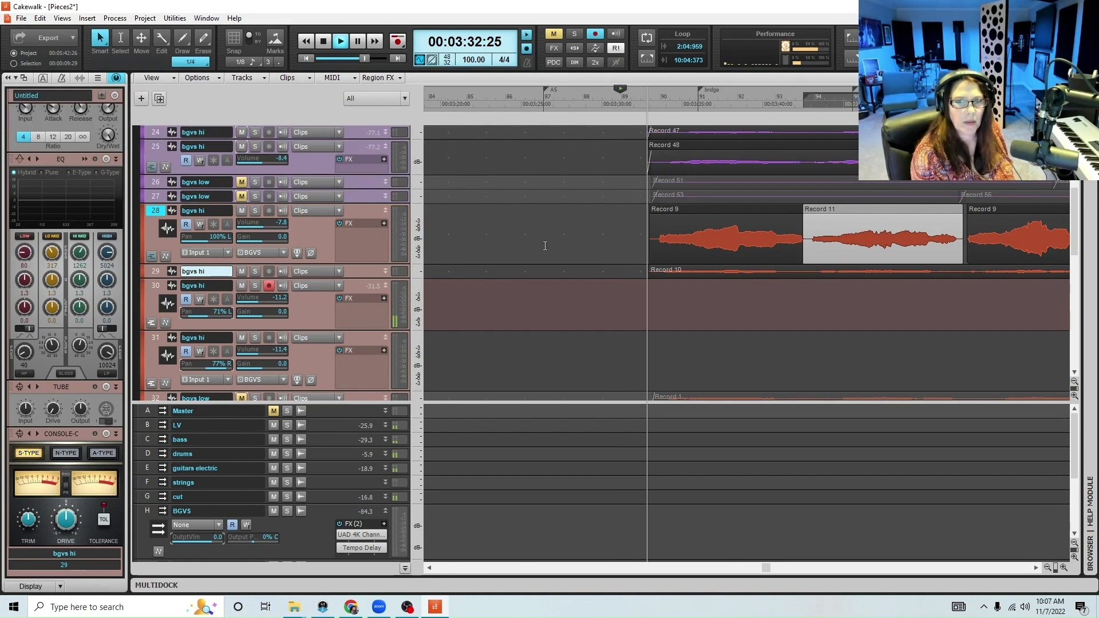
key(r)
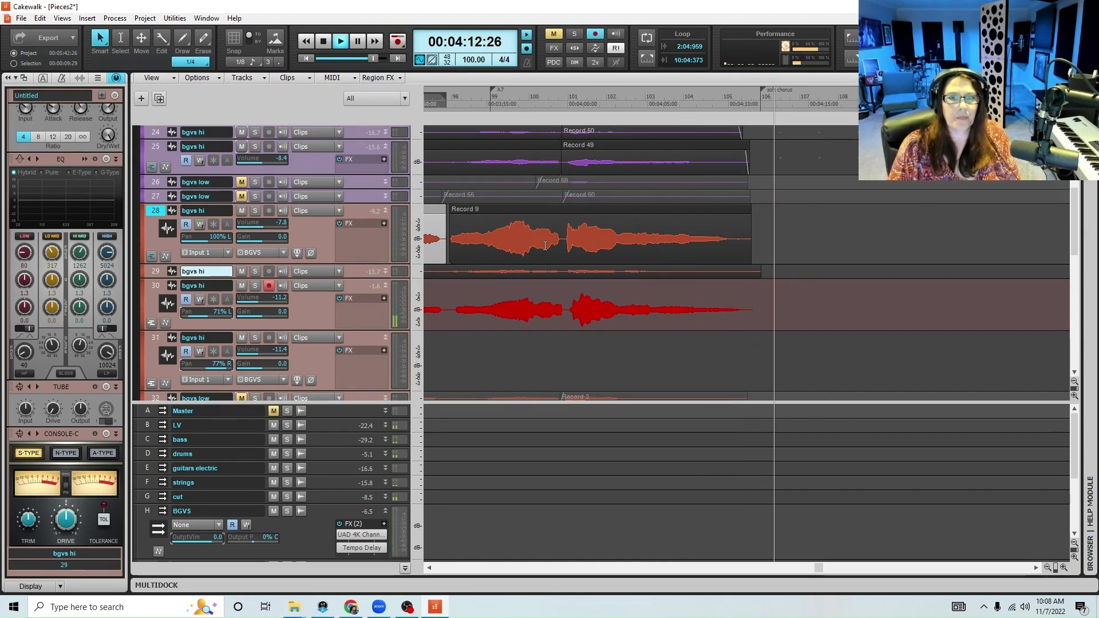
key(space)
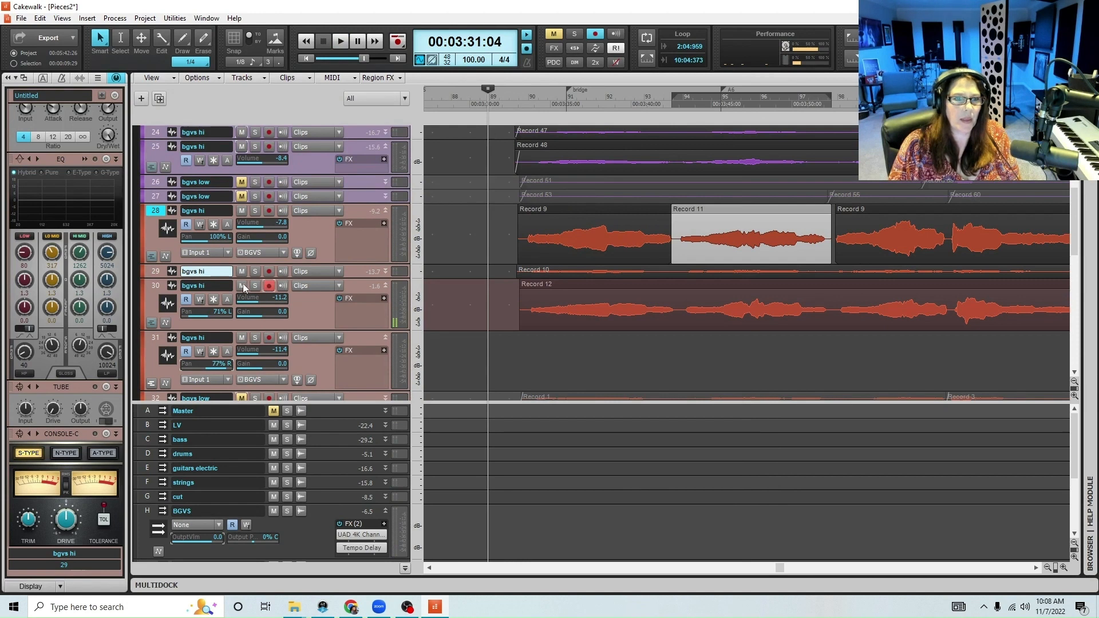
Mute track 30 and record the bridge's high harmony on track 31 instead, playing in from 00:03:31:04
click(242, 285)
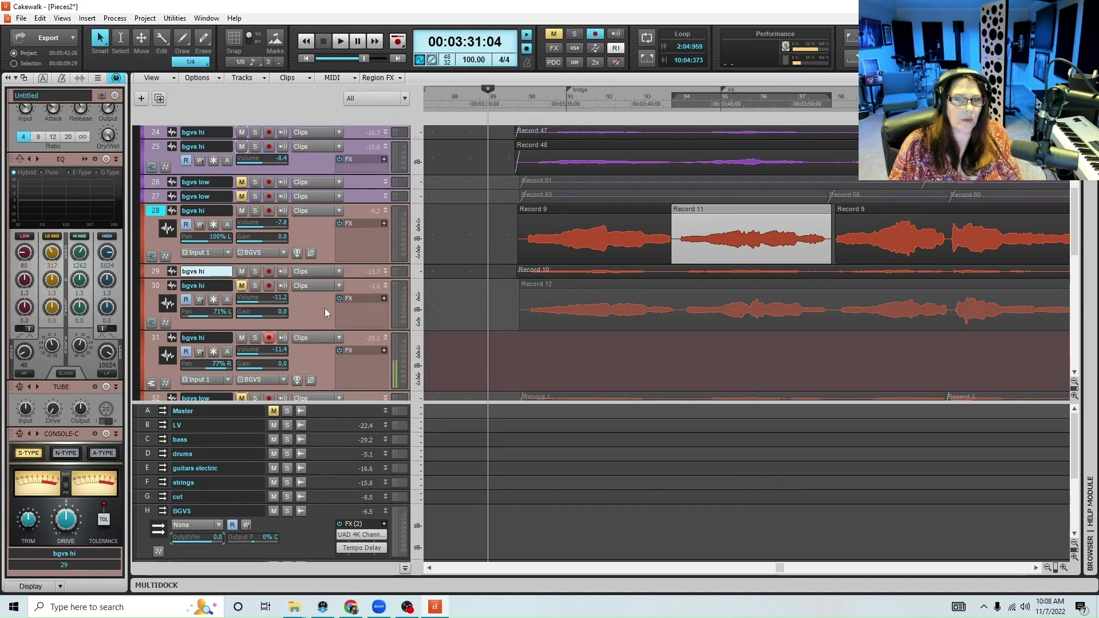
key(space)
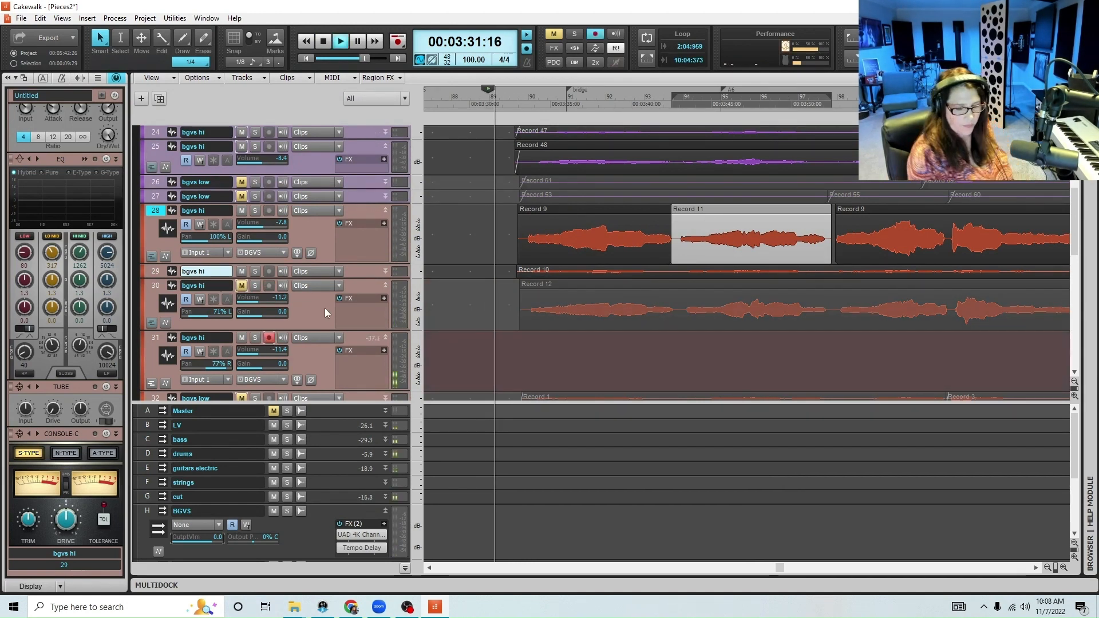
key(r)
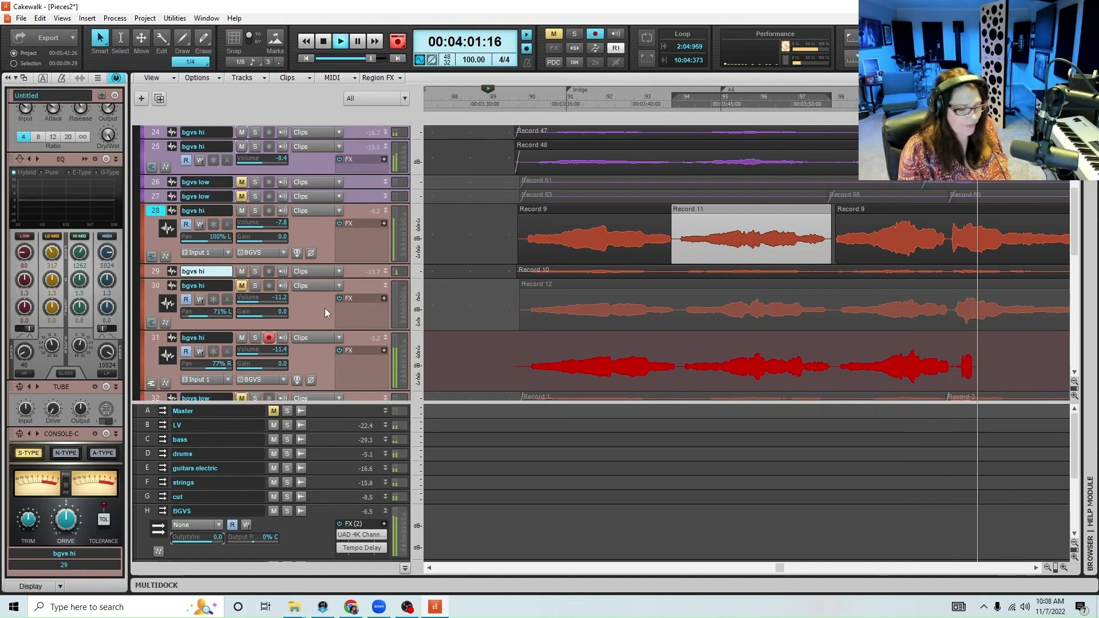
key(space)
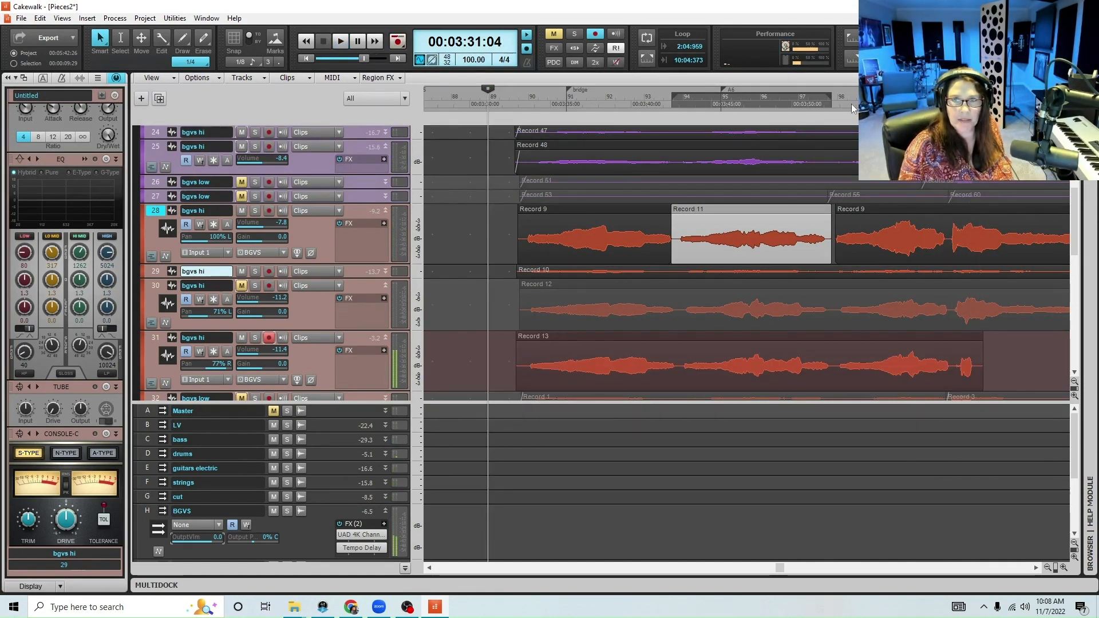
Record the missing final phrase of the high harmony on track 31, playing in from 00:03:53:10
click(845, 101)
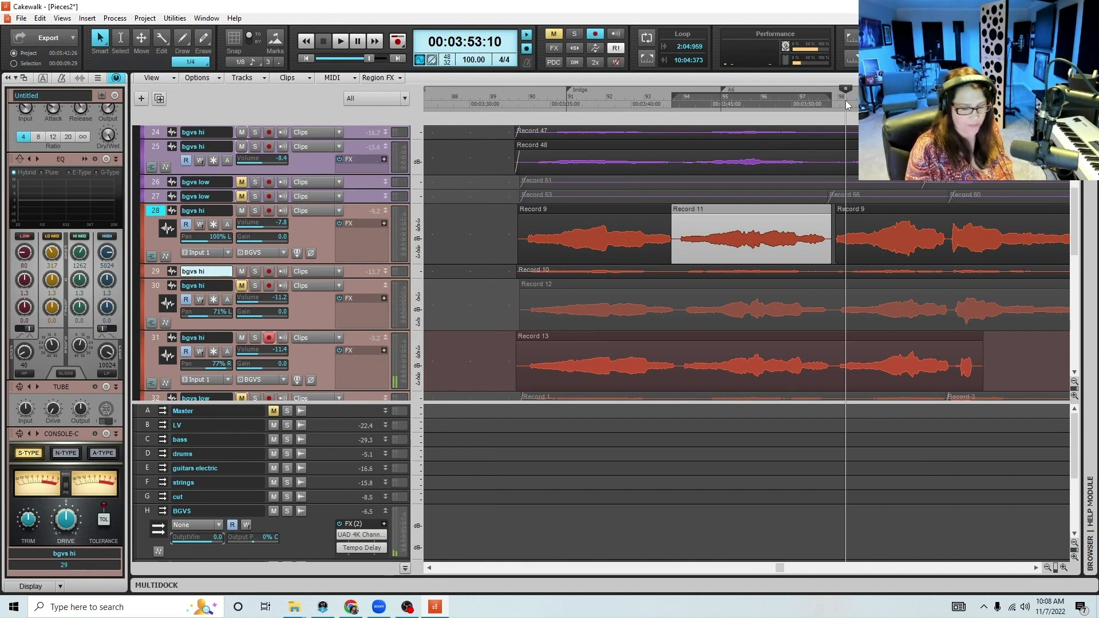
key(space)
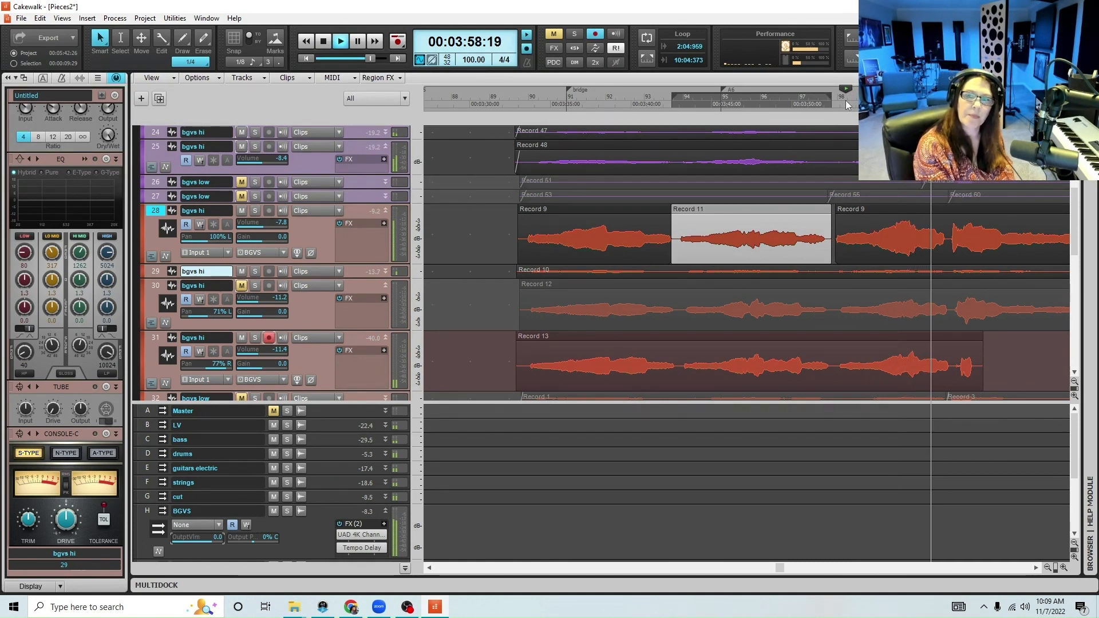
key(r)
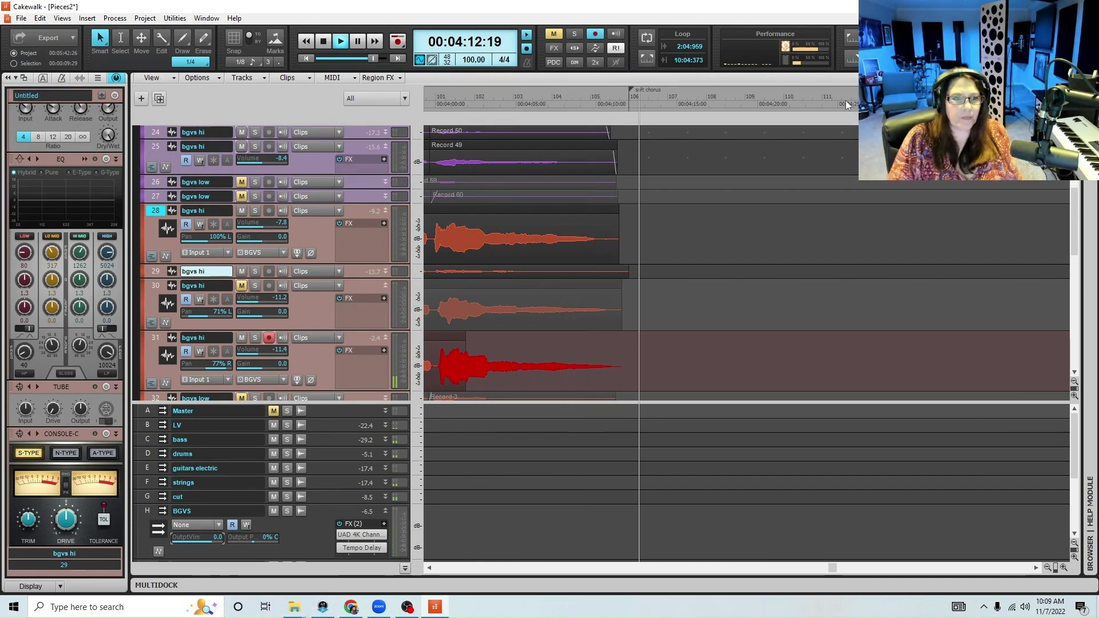
key(space)
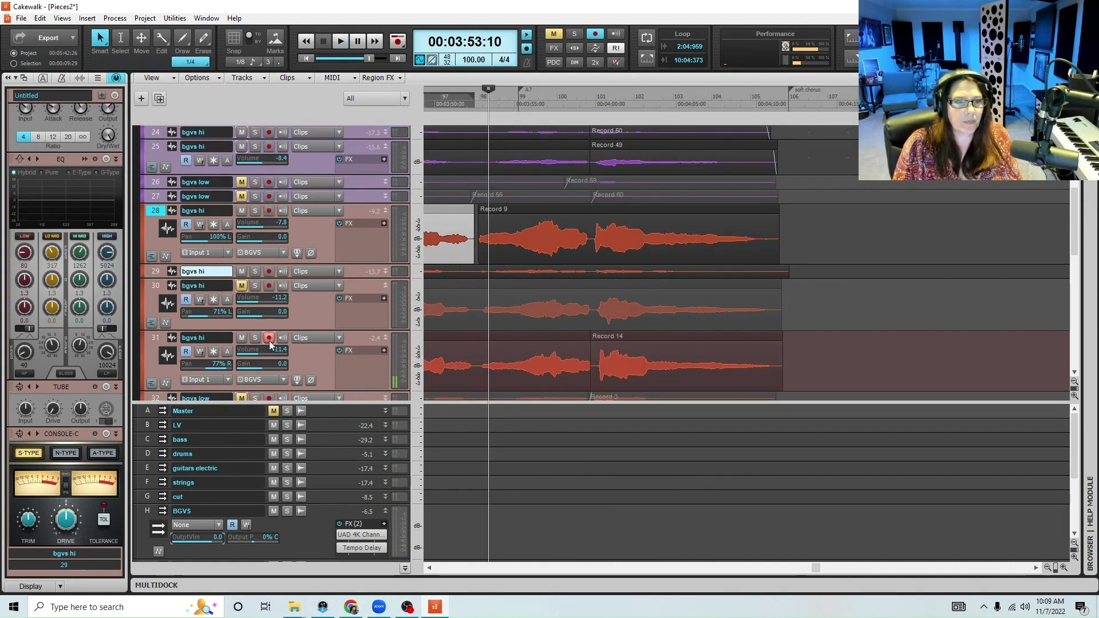
Disarm track 31, unmute track 30, and shift both tracks' new clips slightly earlier to line up with the other high harmonies
click(241, 286)
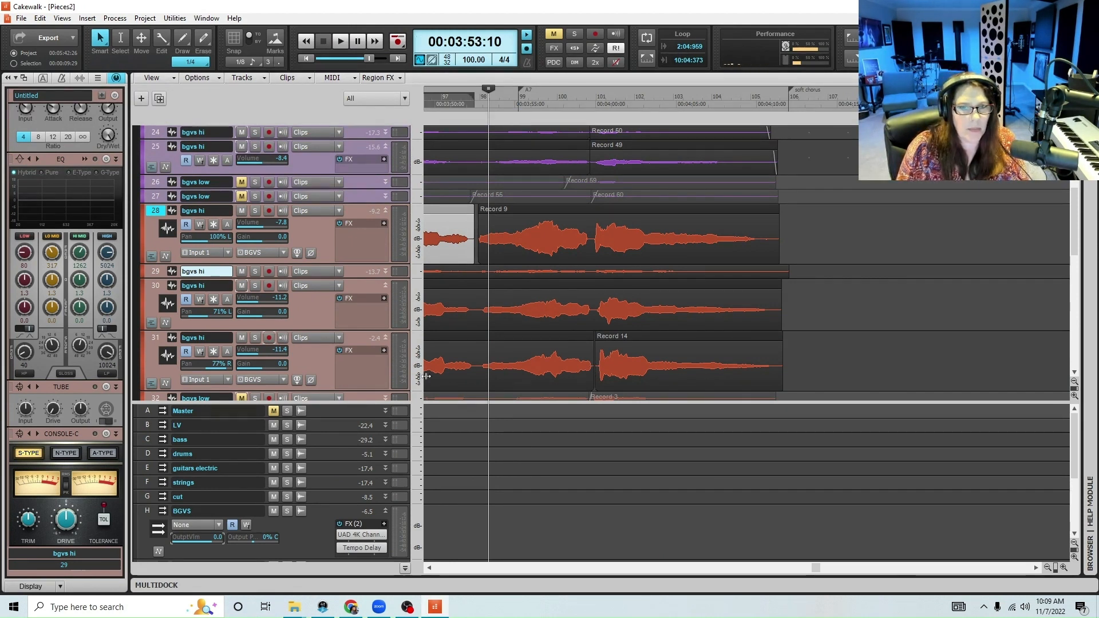
click(1050, 567)
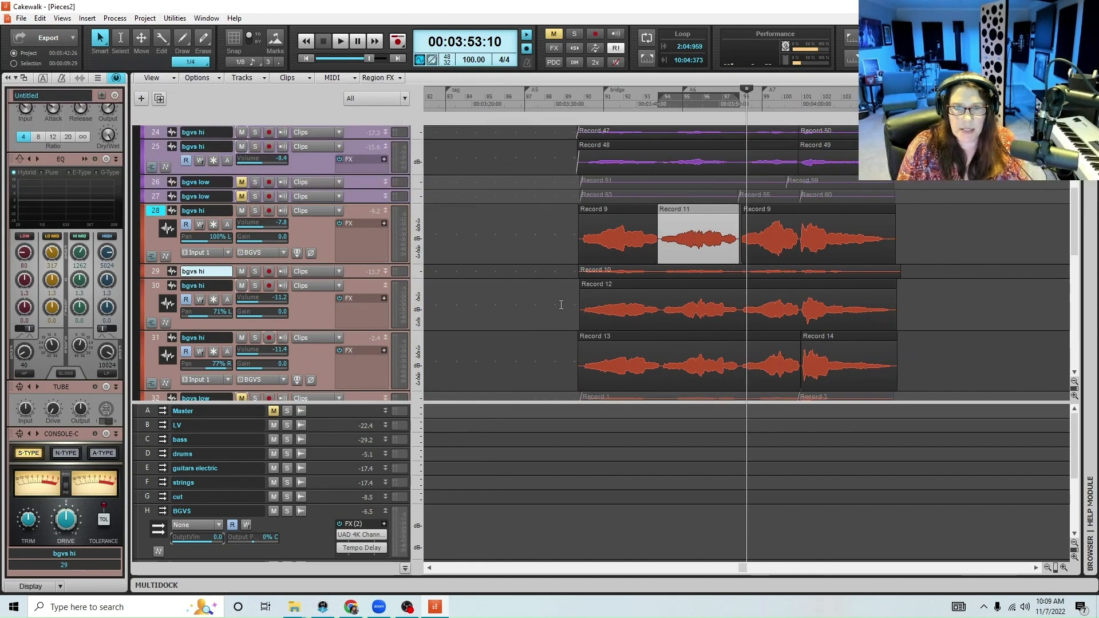
drag(560, 304, 914, 345)
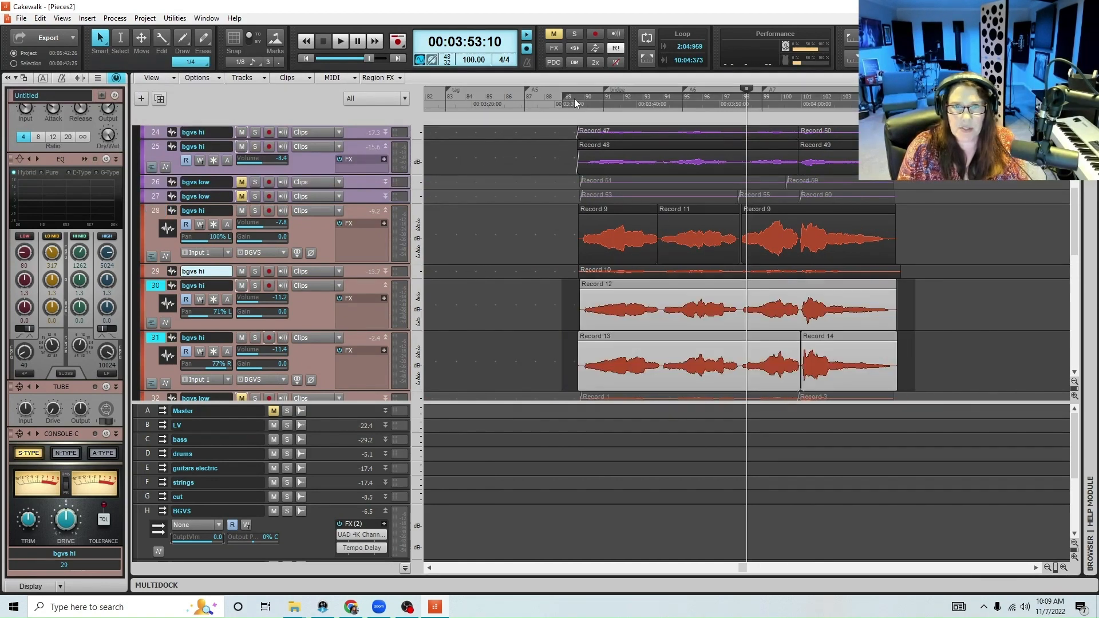
click(576, 103)
click(1063, 567)
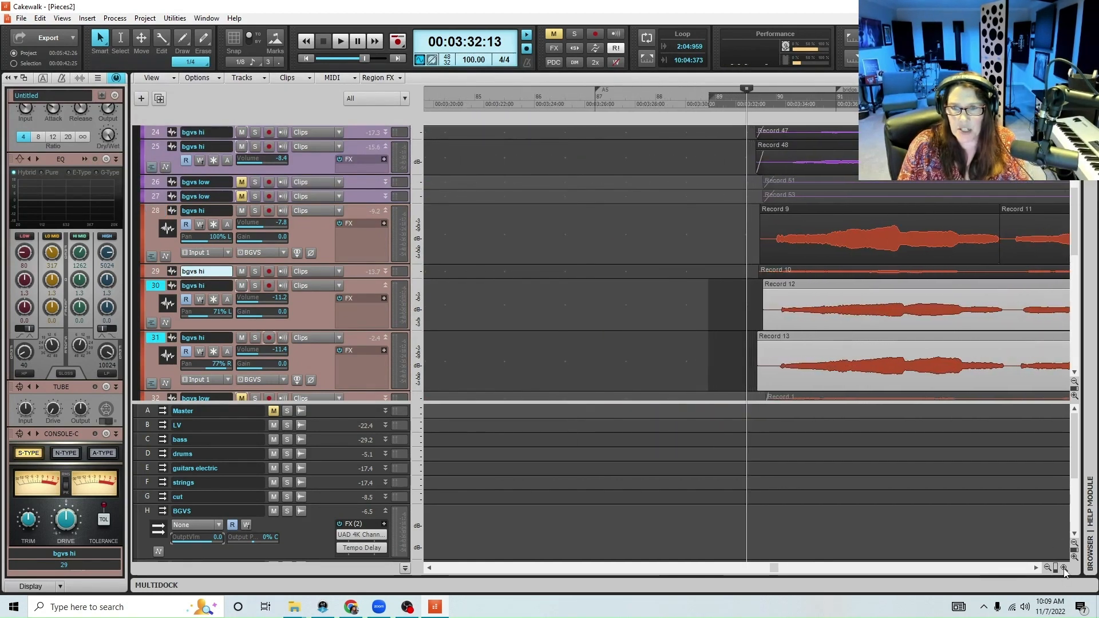
drag(852, 287, 848, 288)
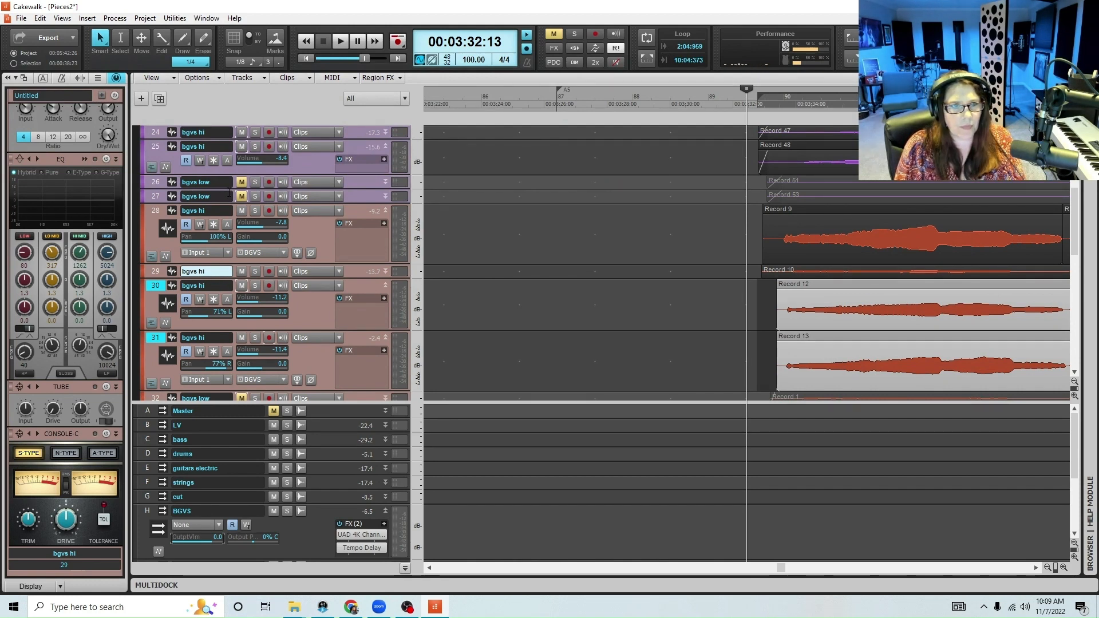
Unmute the low harmonies on tracks 26, 27 and 32 to 35, and collapse tracks 25, 28 and 30
scroll(229, 191, up, 3)
click(241, 312)
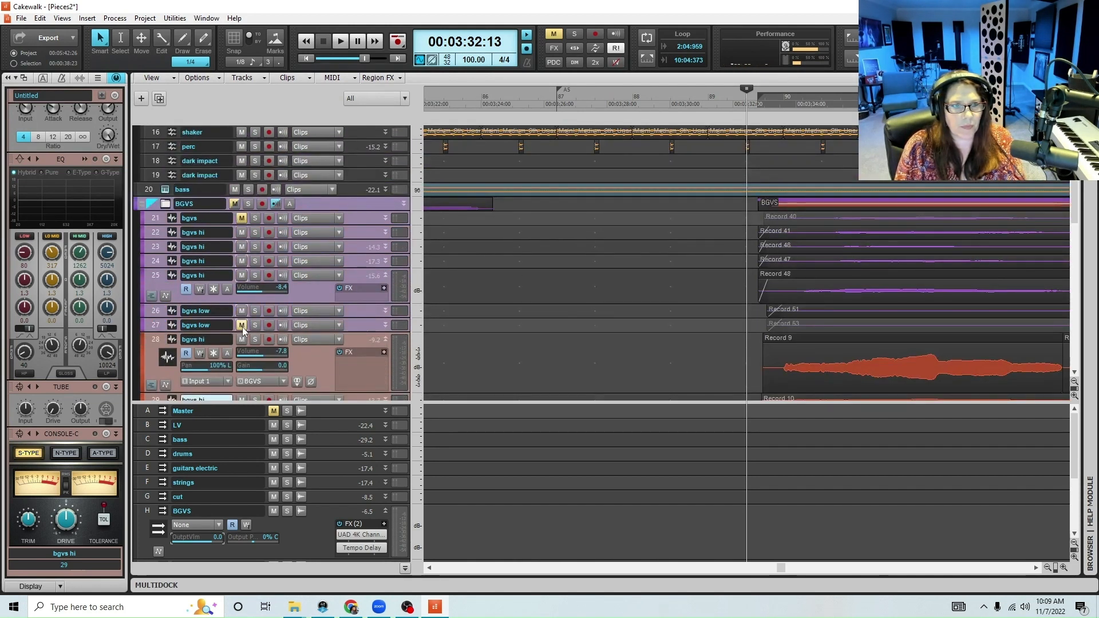
click(241, 325)
double_click(384, 280)
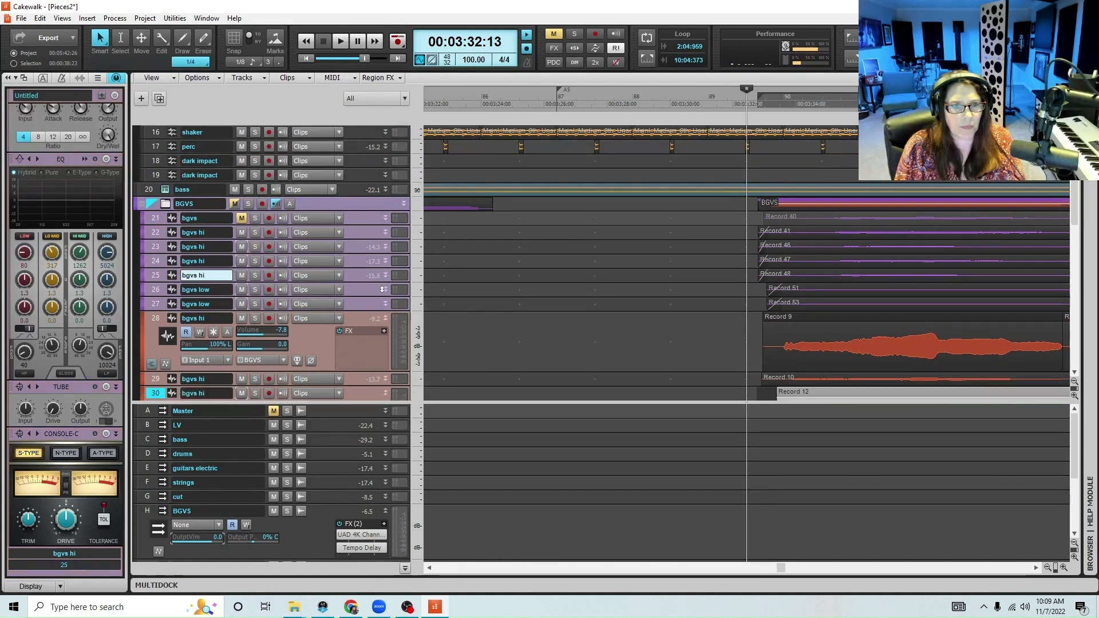
double_click(387, 322)
scroll(529, 322, down, 2)
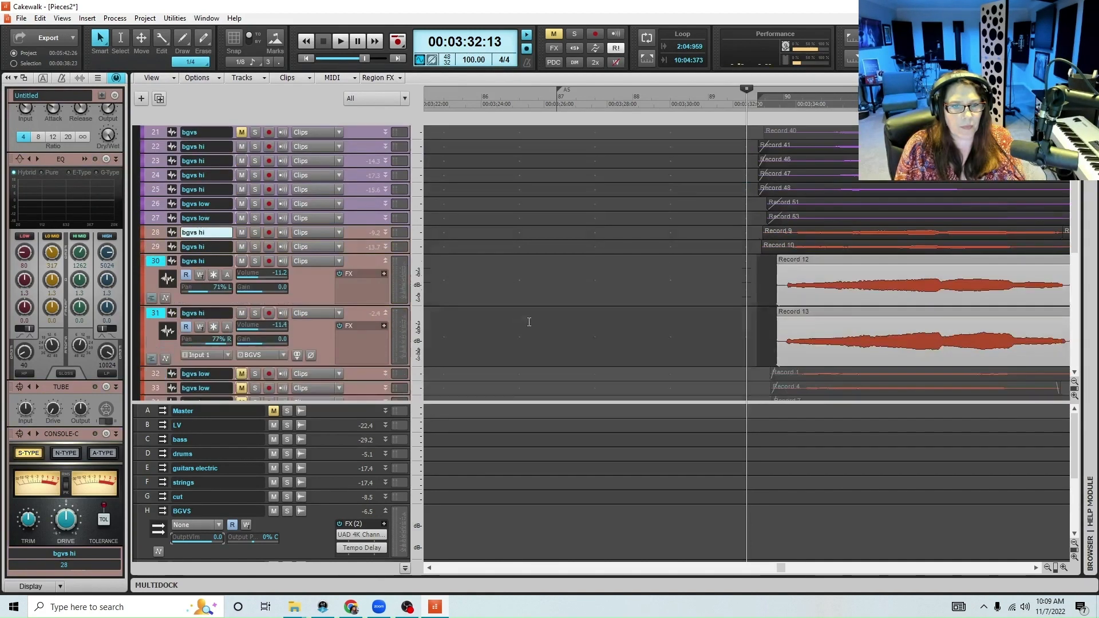
double_click(386, 264)
click(241, 336)
click(241, 351)
click(241, 365)
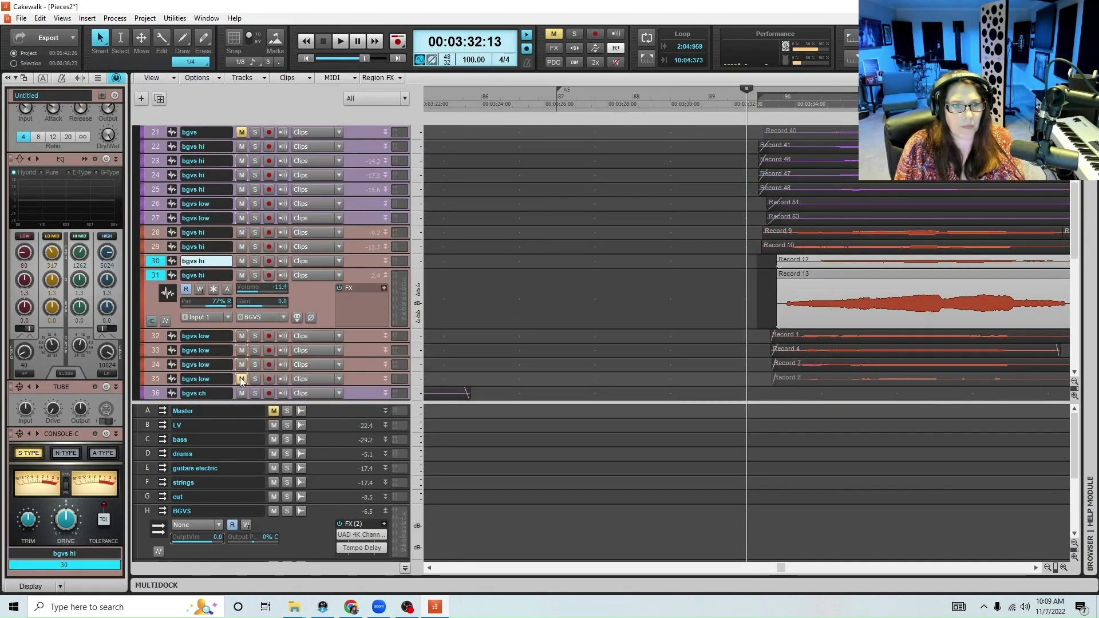
click(241, 379)
Save the project with the playback position at 00:03:31:25, and collapse track 31 while giving the bus area more height
click(726, 101)
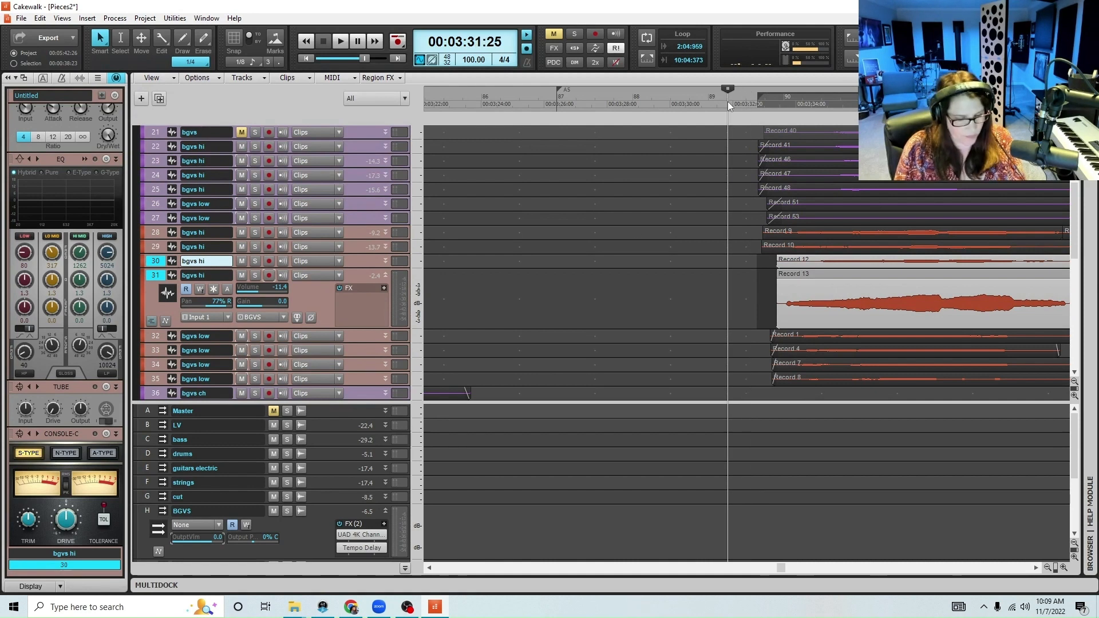
key(ctrl+s)
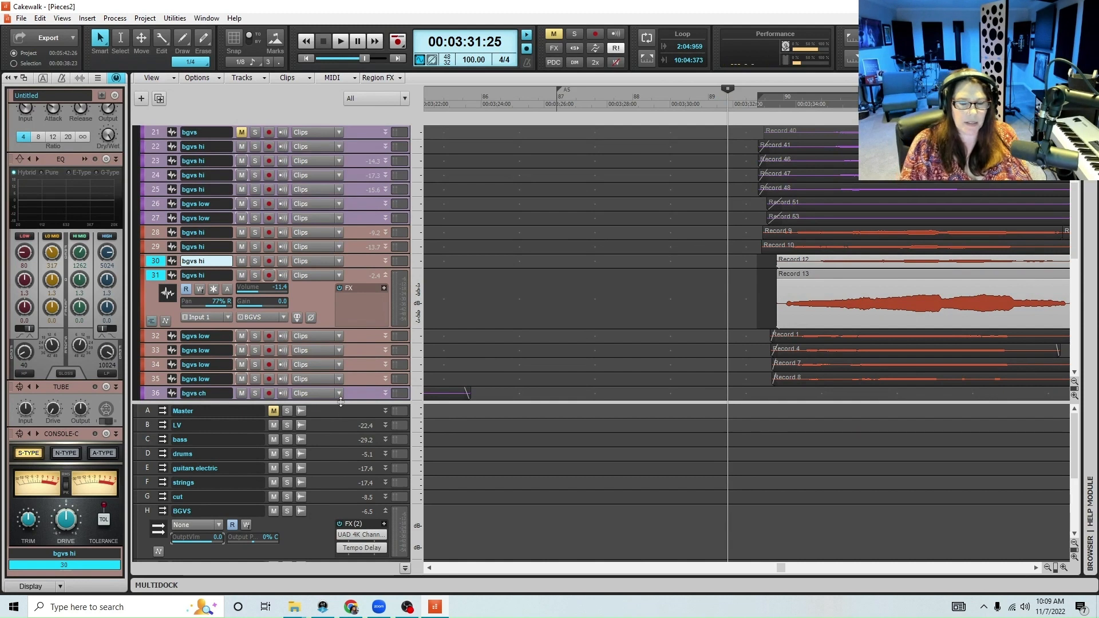
drag(340, 402, 340, 356)
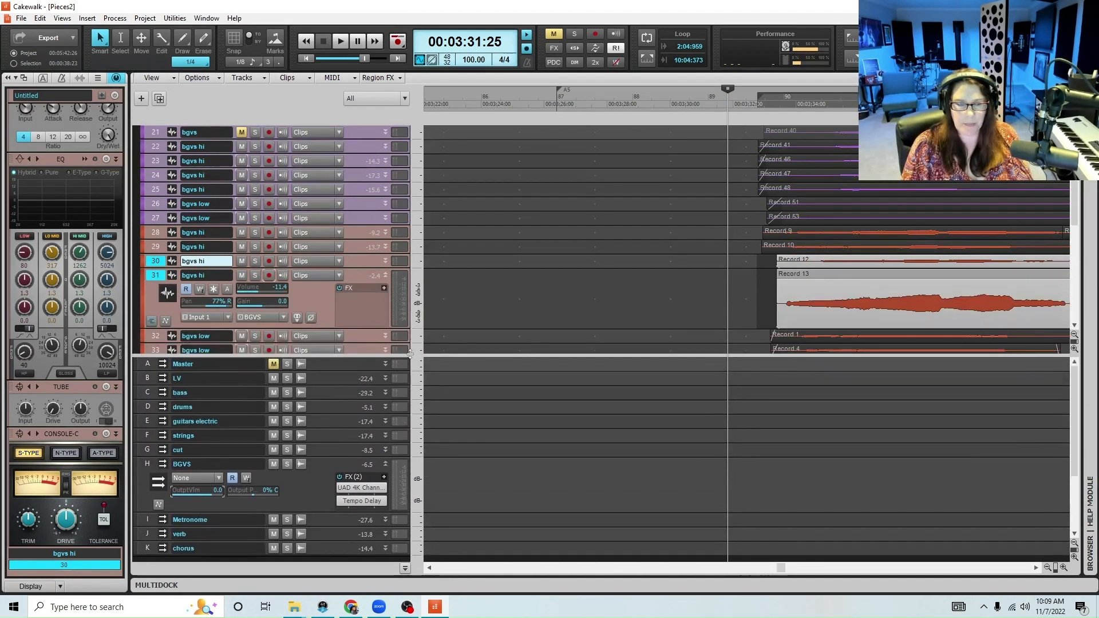
click(385, 276)
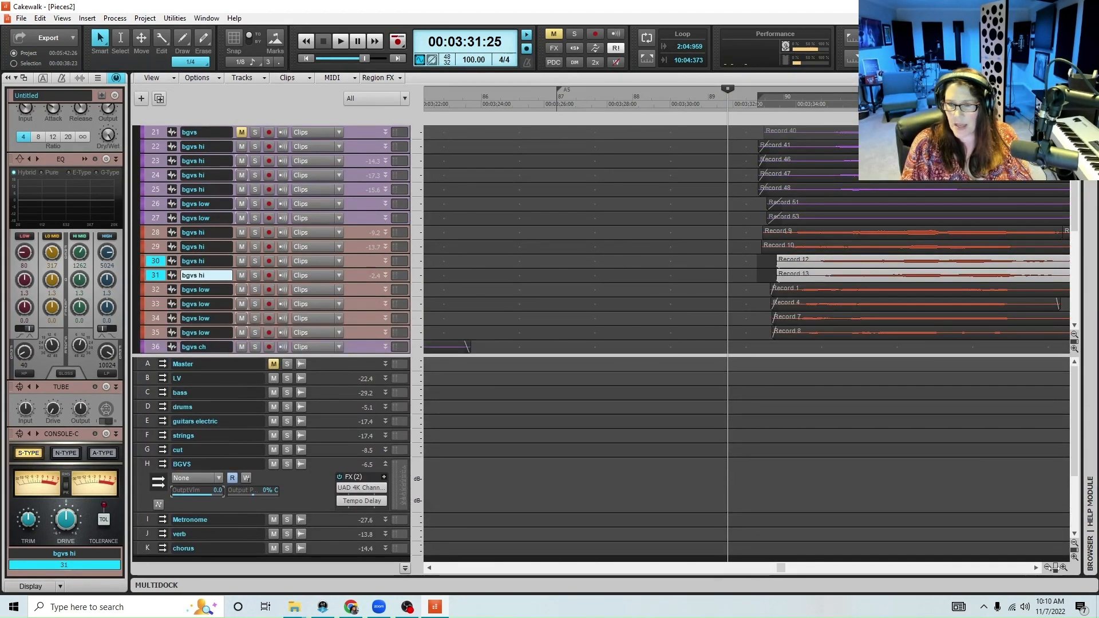
click(1046, 567)
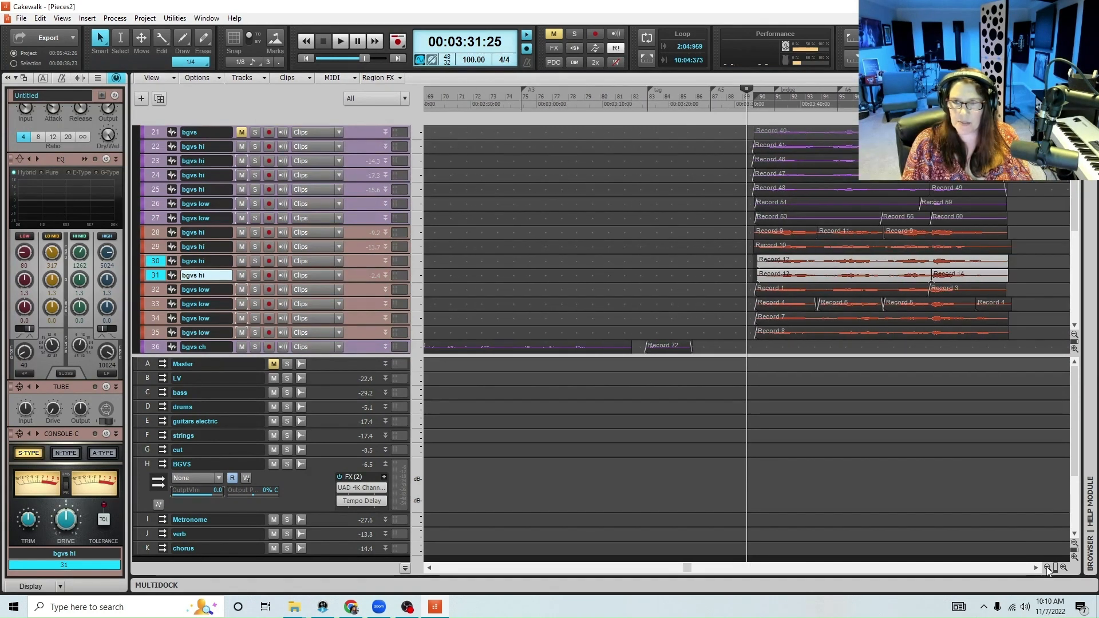
click(1046, 567)
During playback of the bridge from 00:03:31:25, set the LV bus output volume to -4.8 and the BGVS bus output volume to -5.7
key(space)
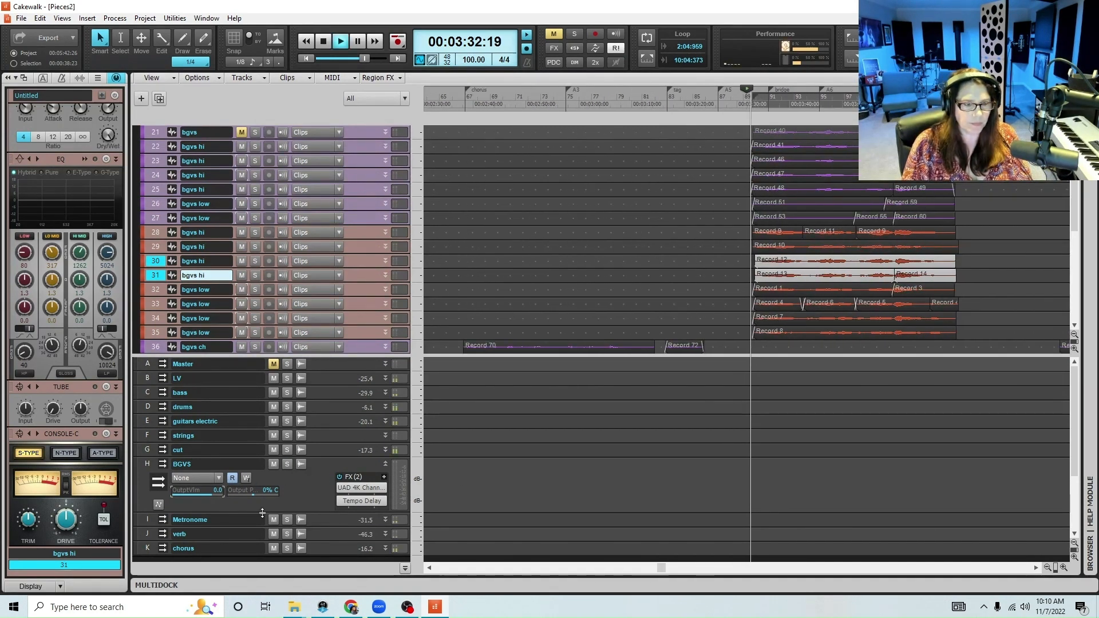
double_click(319, 380)
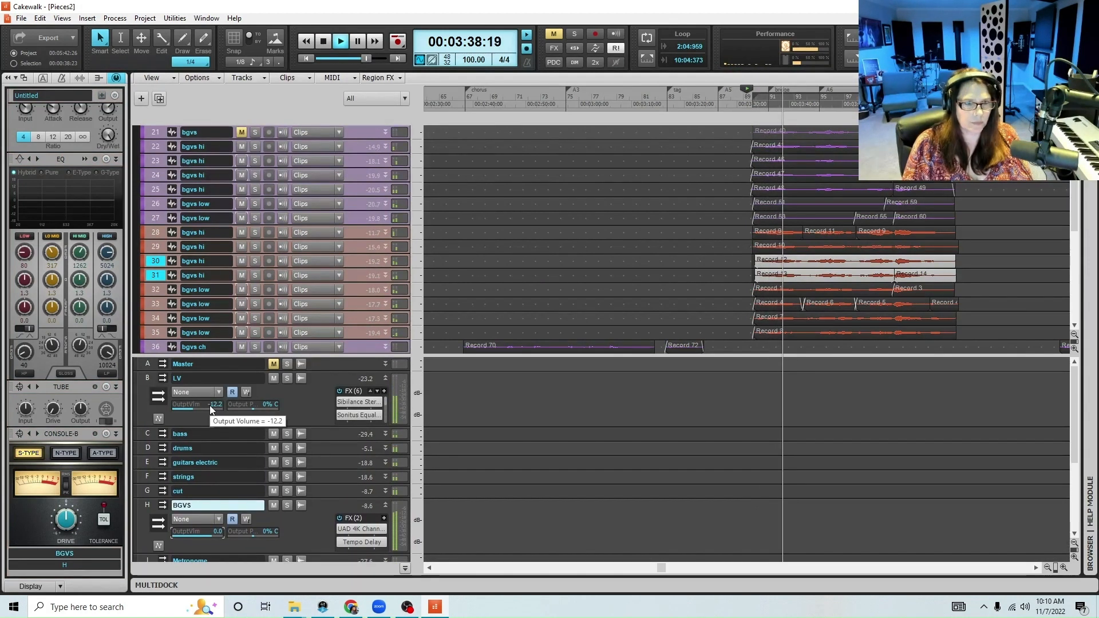
drag(209, 405, 215, 405)
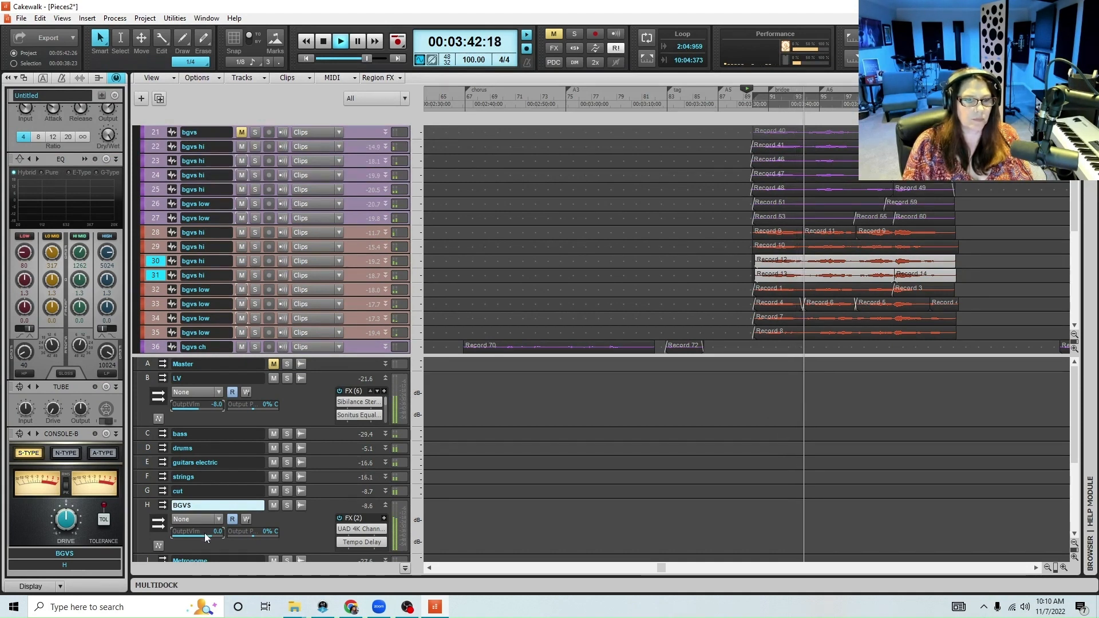
drag(205, 532, 196, 532)
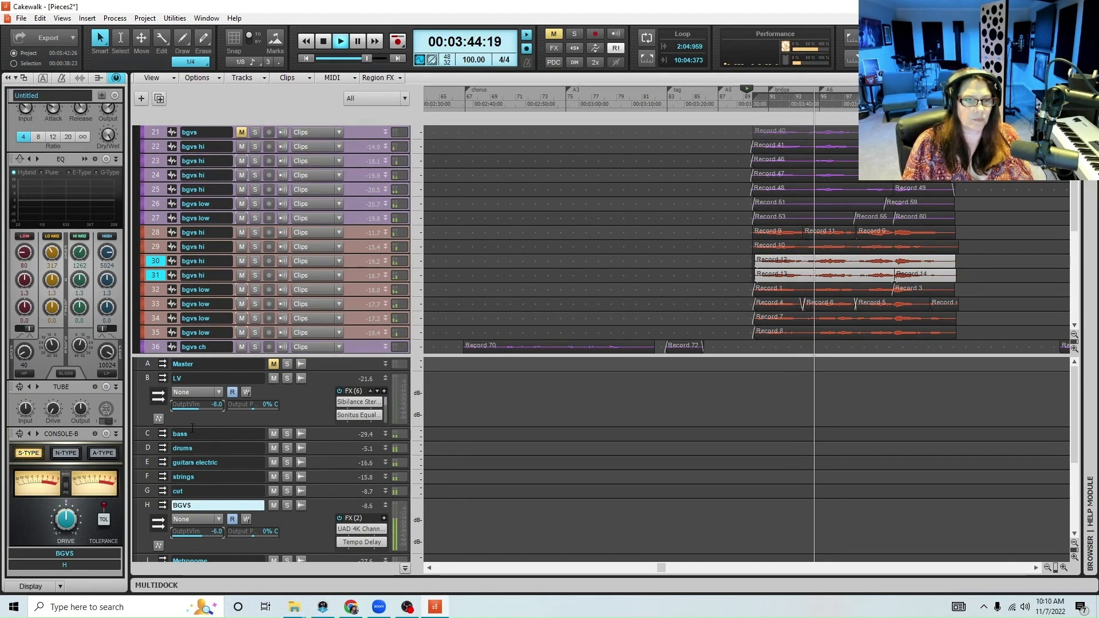
drag(196, 406, 199, 406)
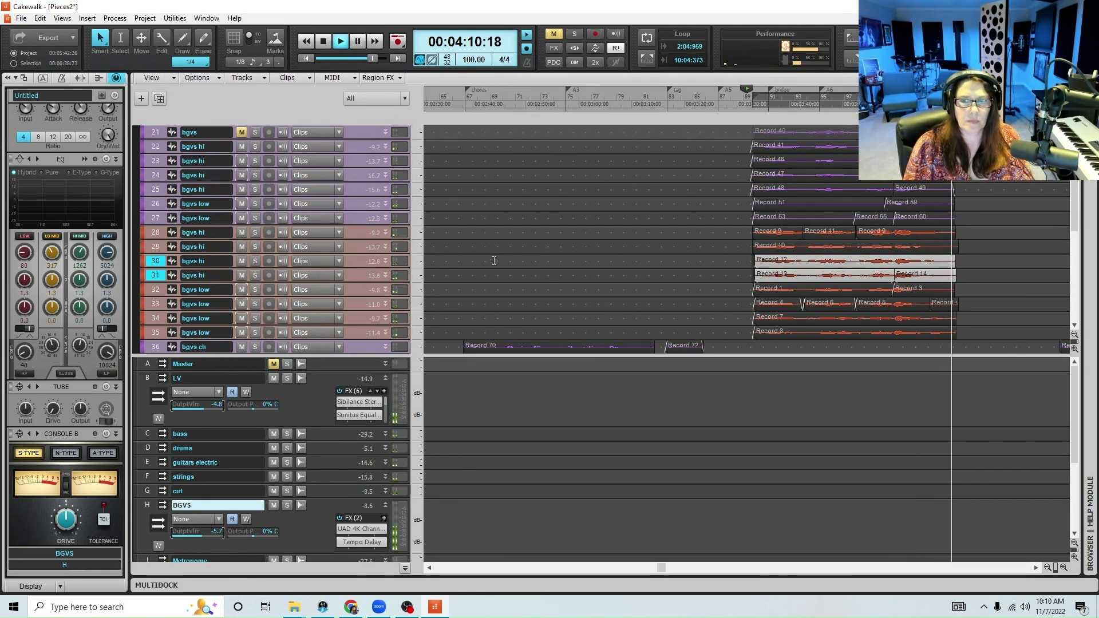
key(space)
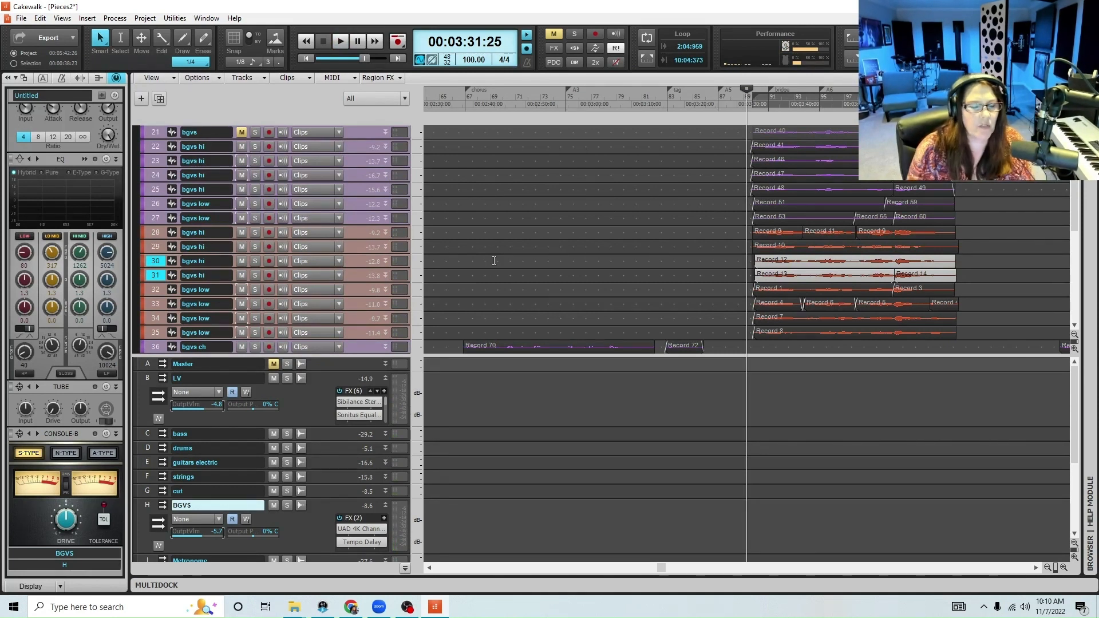
With the LV bus collapsed and the BGVS bus expanded, set the BGVS chorus send level to -9.8 and review its Tempo Delay effect
click(384, 379)
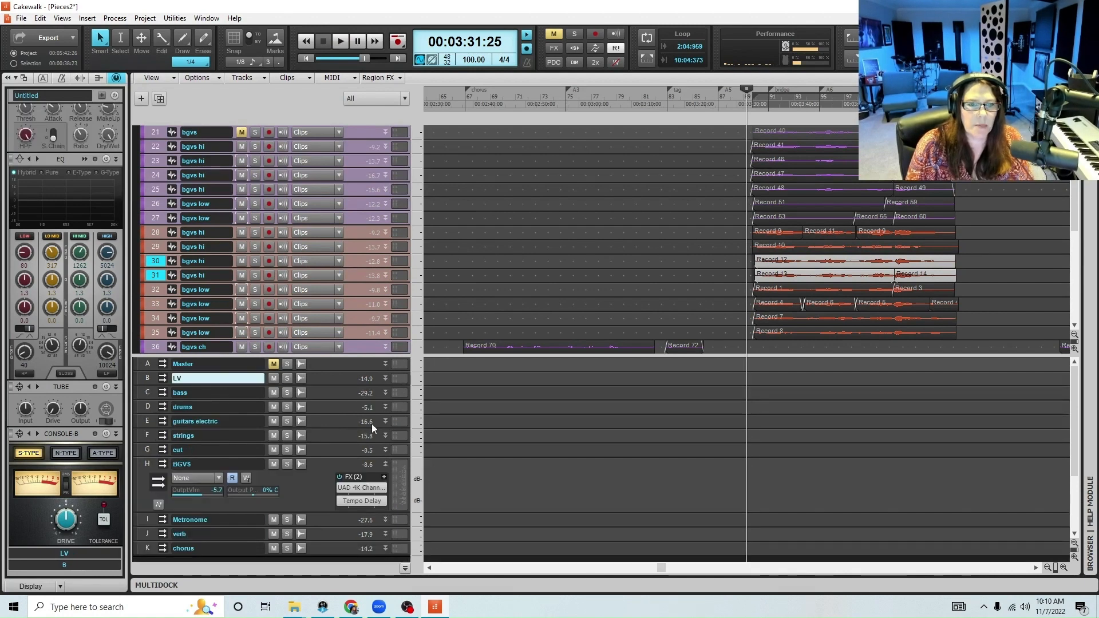
drag(236, 511, 237, 555)
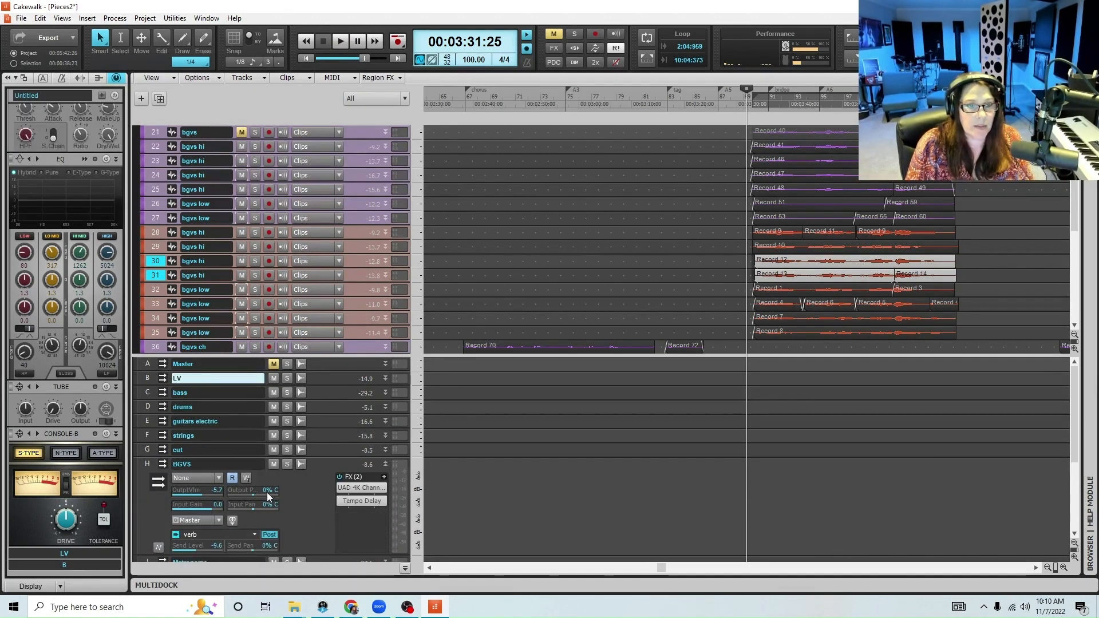
scroll(314, 499, down, 2)
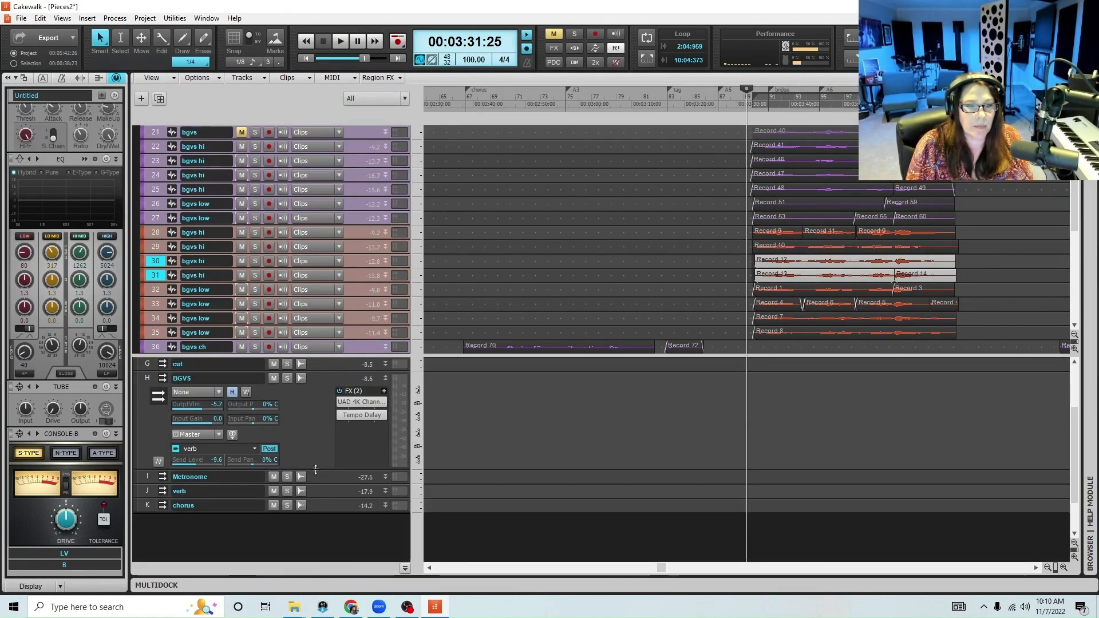
drag(316, 469, 324, 519)
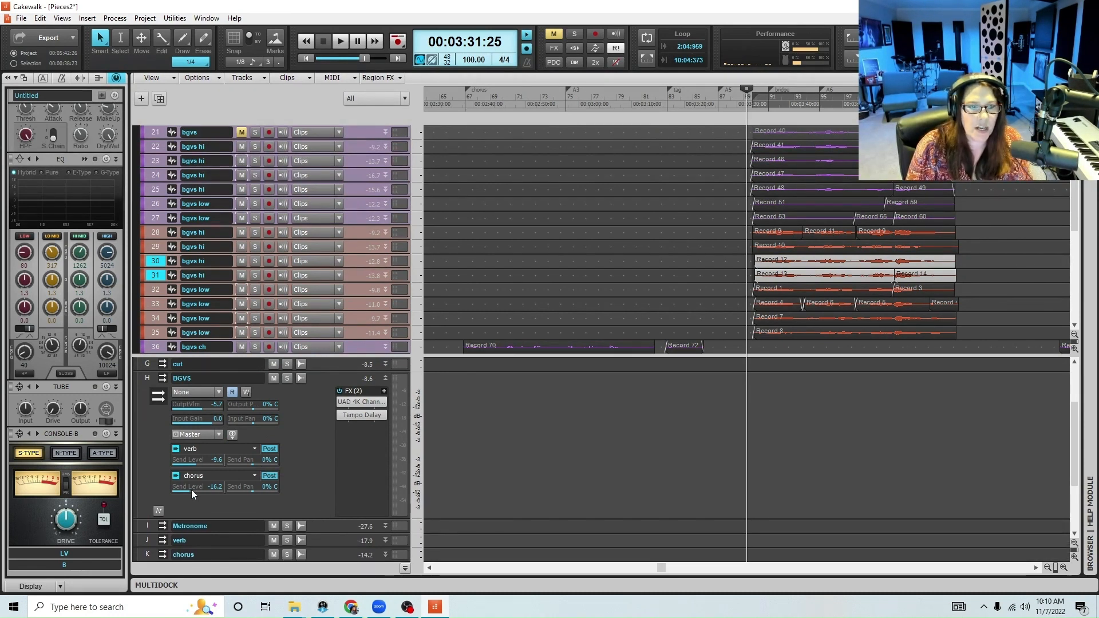
drag(191, 488, 193, 488)
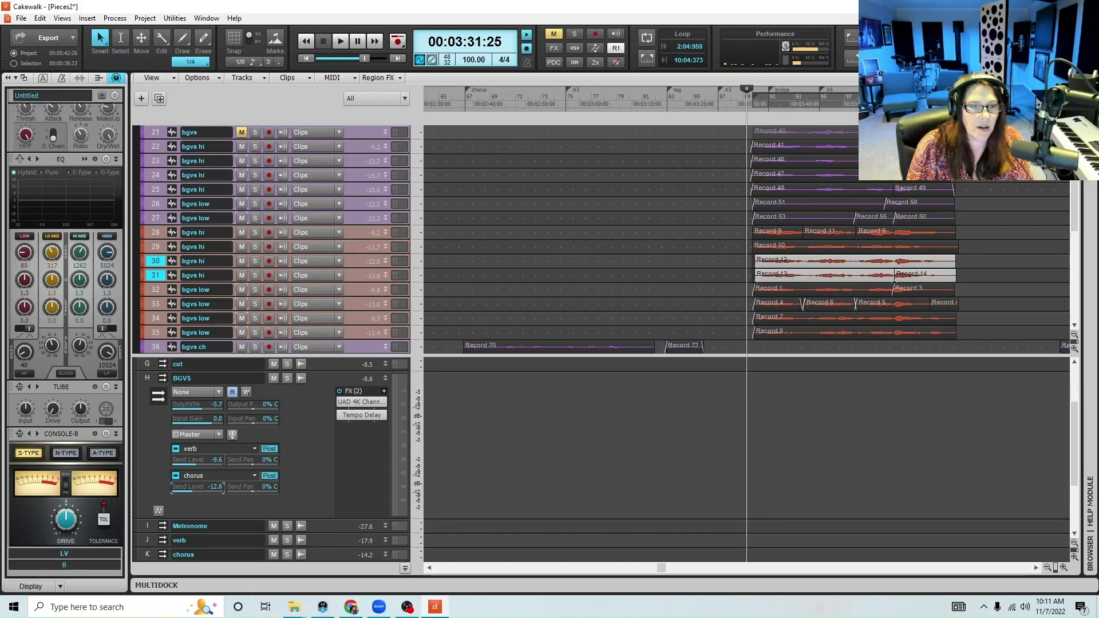
double_click(366, 416)
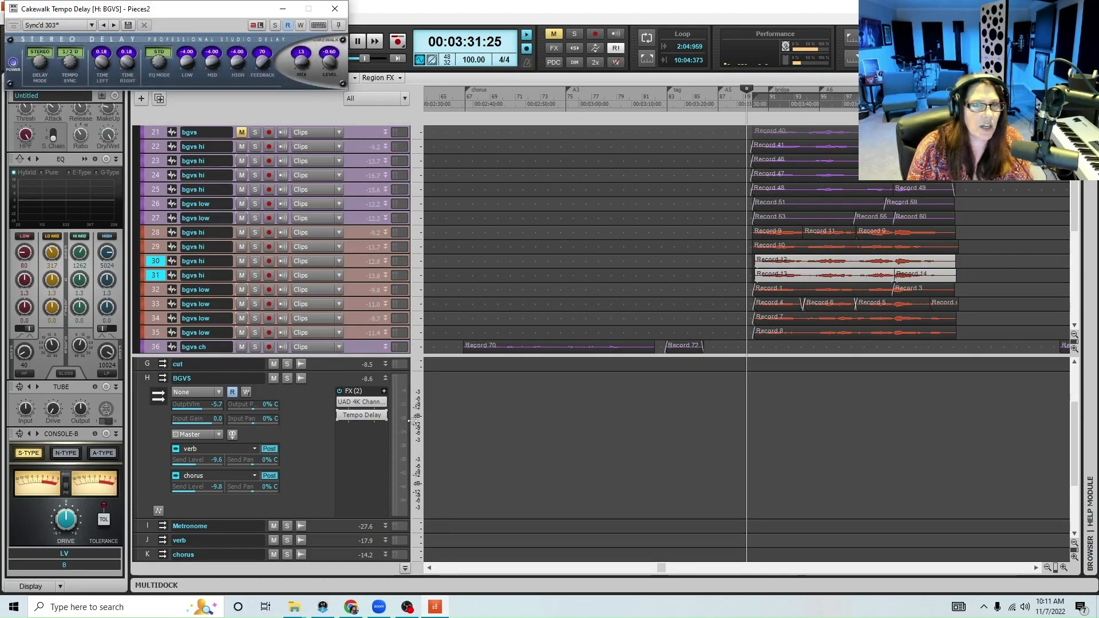
click(336, 10)
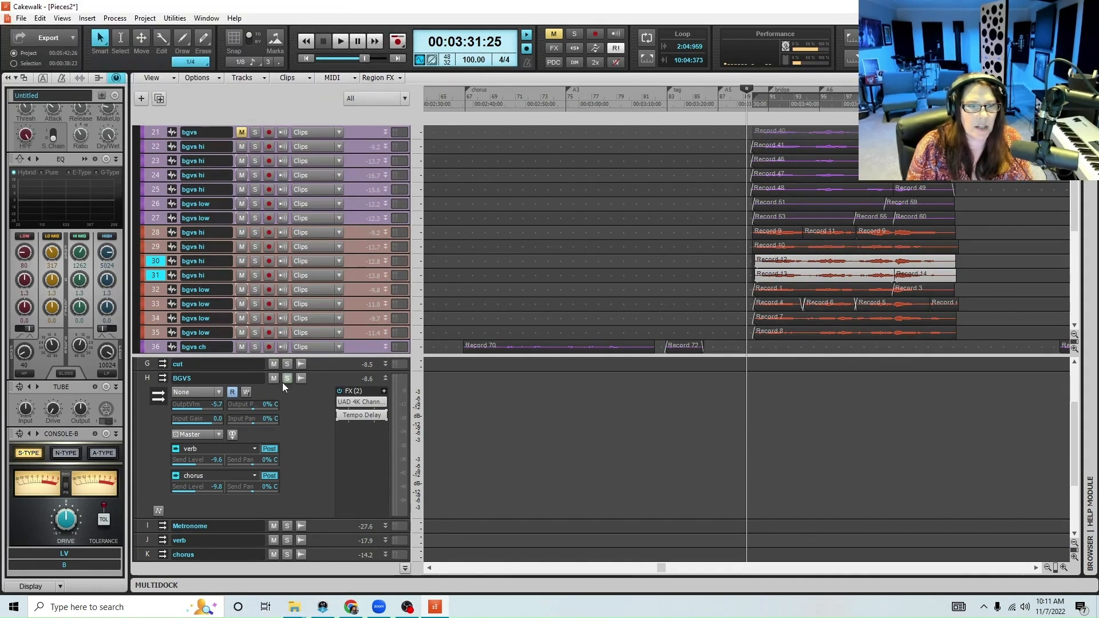
Solo the BGVS track folder and play the bridge from 00:03:33:08
scroll(247, 219, up, 2)
click(248, 203)
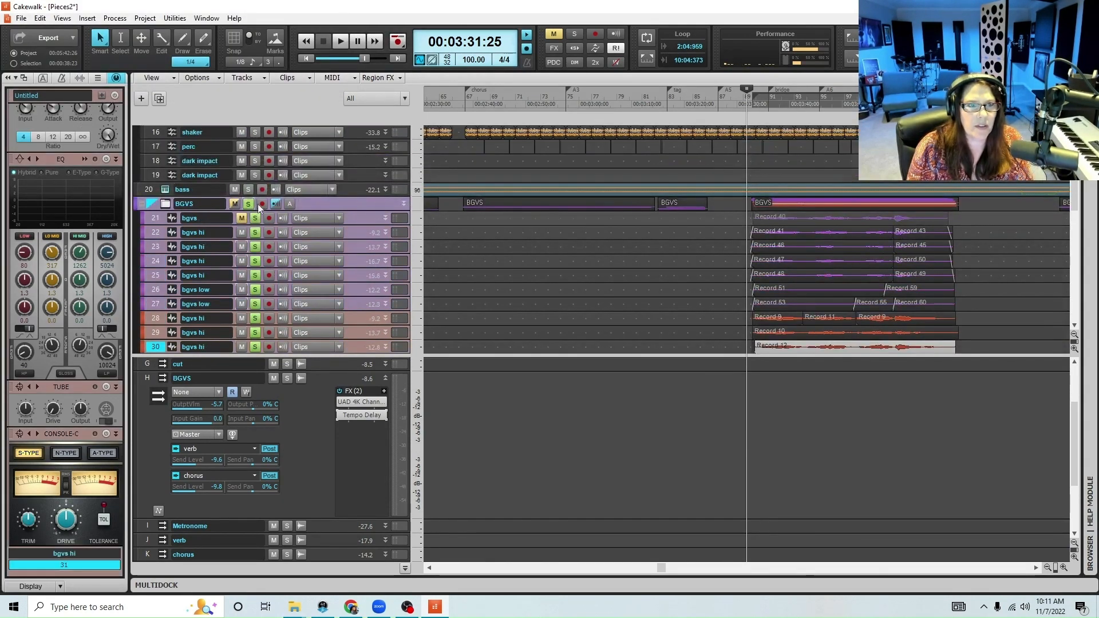
click(754, 96)
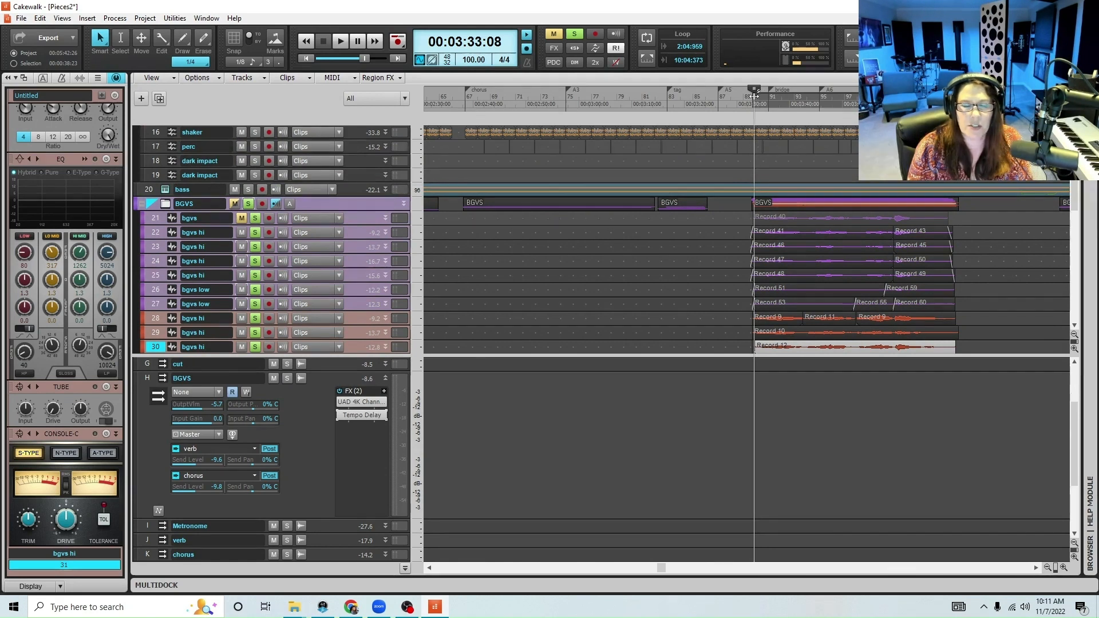
key(space)
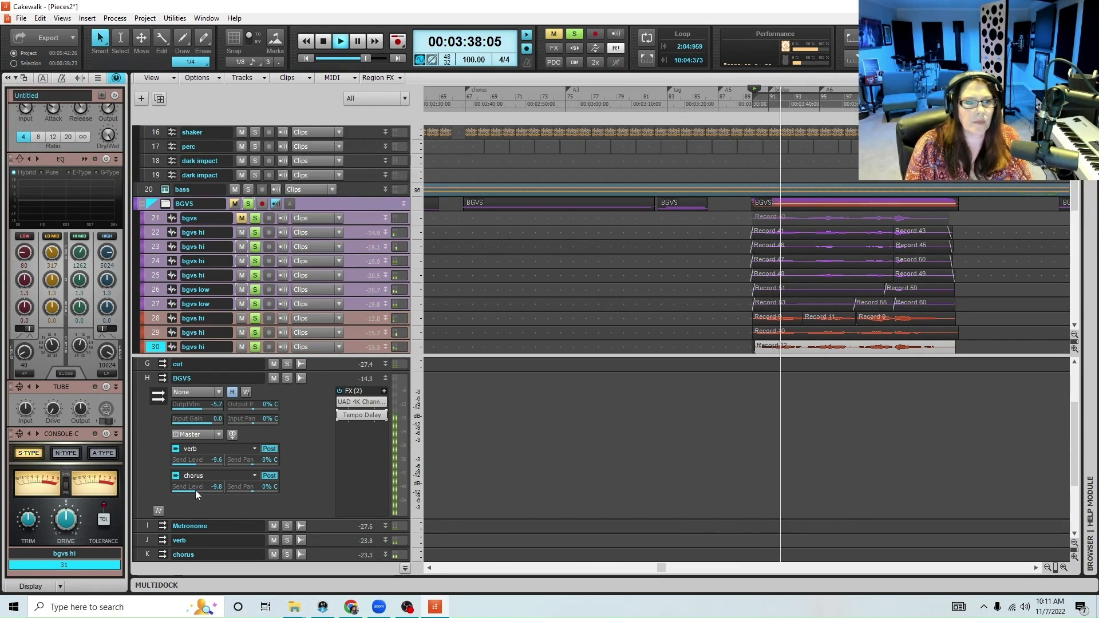
Set the BGVS bus chorus send to -9.4, verb send to -8.5 and output volume to -6.8, and check its UAD 4K Channel Strip
drag(194, 489, 198, 464)
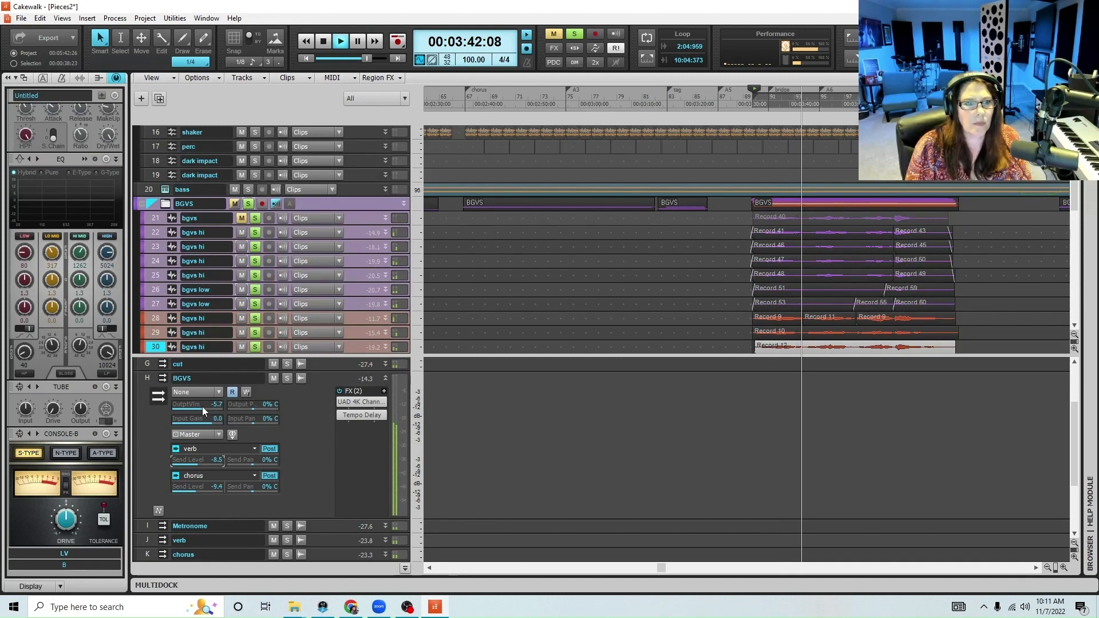
drag(201, 407, 200, 407)
double_click(361, 401)
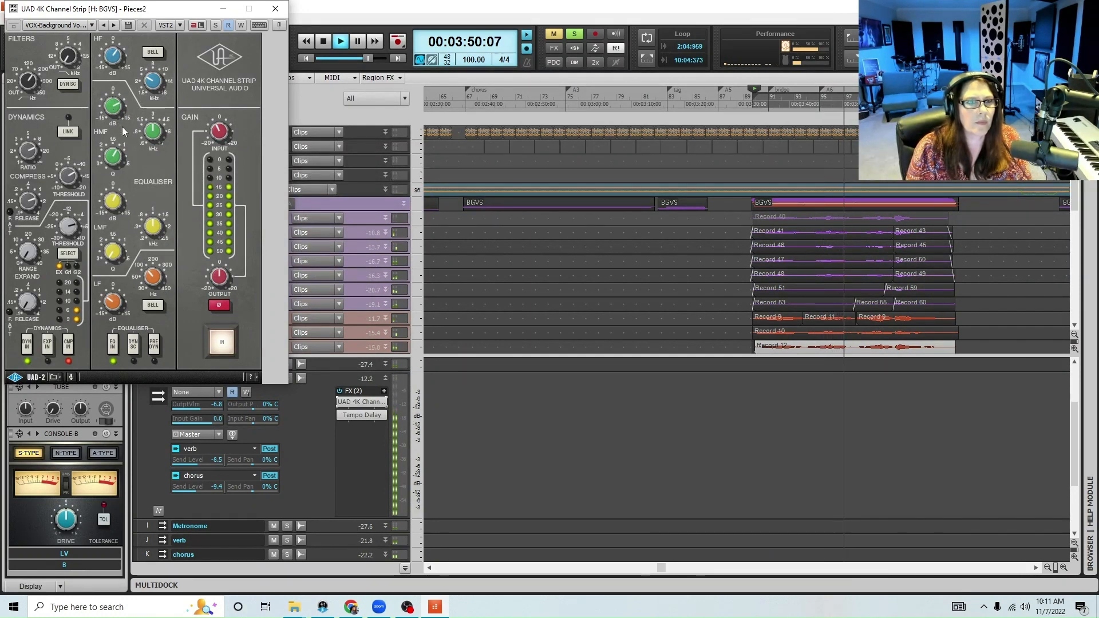
click(281, 13)
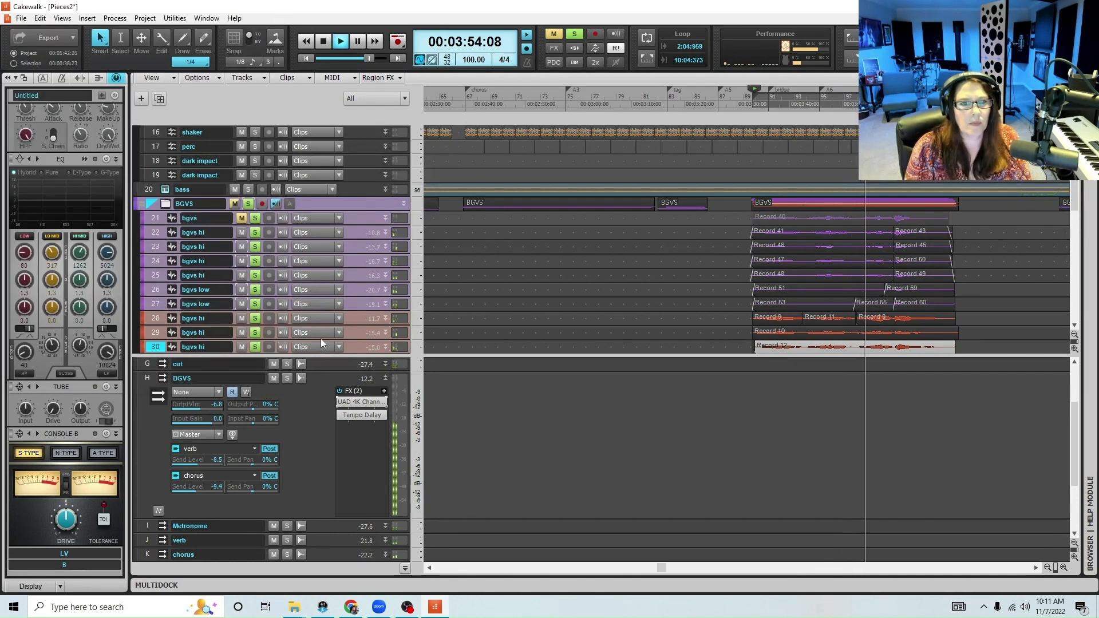
Collapse the BGVS bus, give the track area more height while the bridge plays, and save the project with playback stopped
click(385, 378)
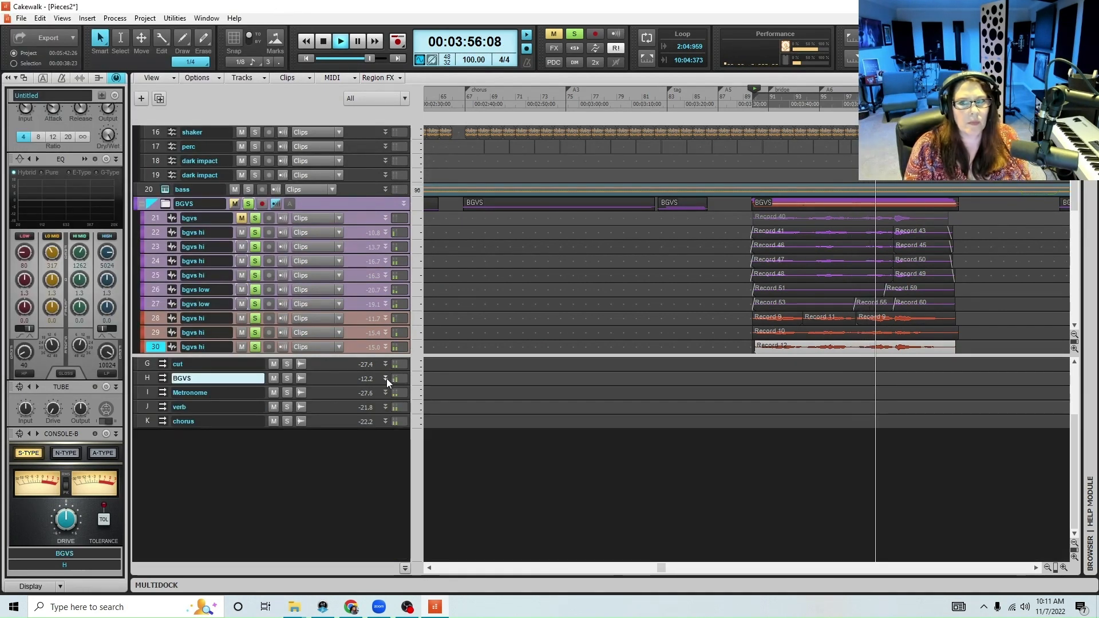
click(1047, 568)
click(1046, 568)
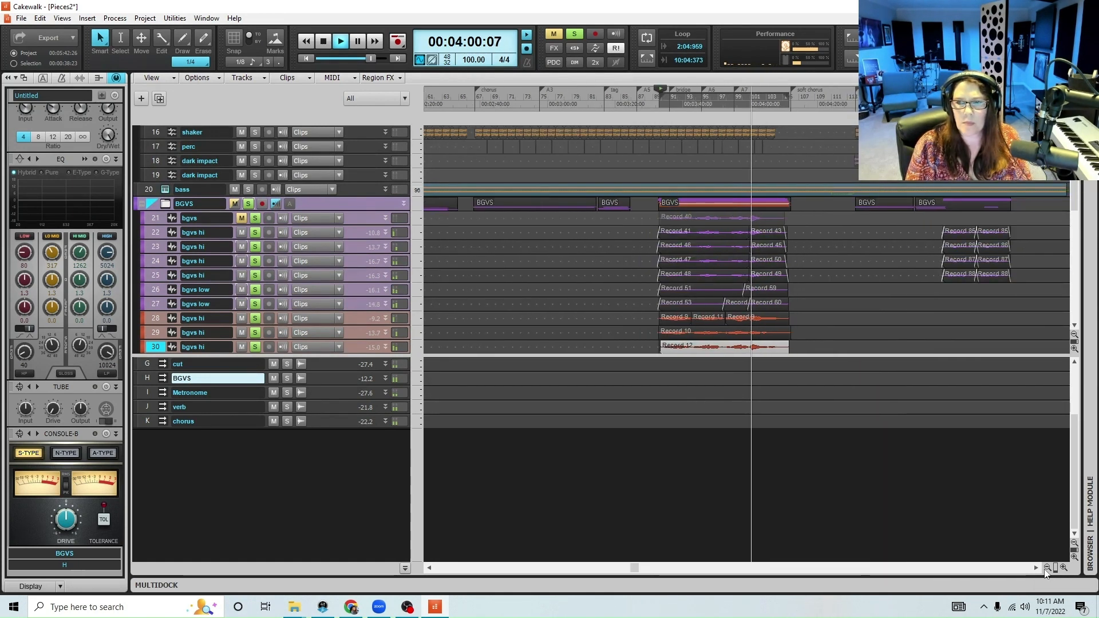
click(1063, 568)
click(1064, 568)
click(1063, 568)
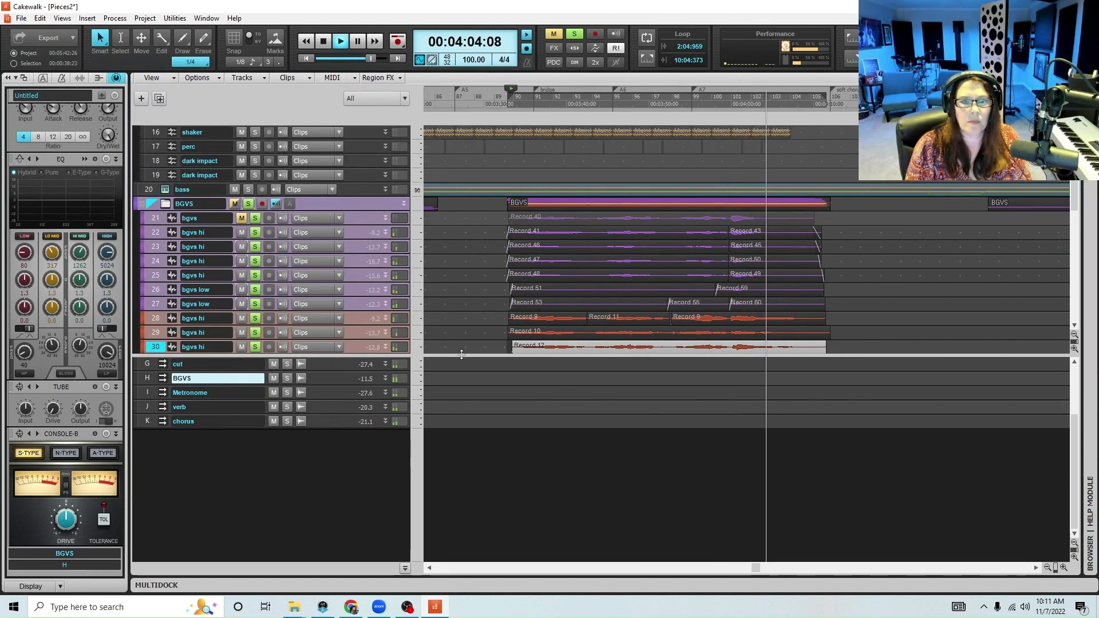
drag(485, 354, 476, 450)
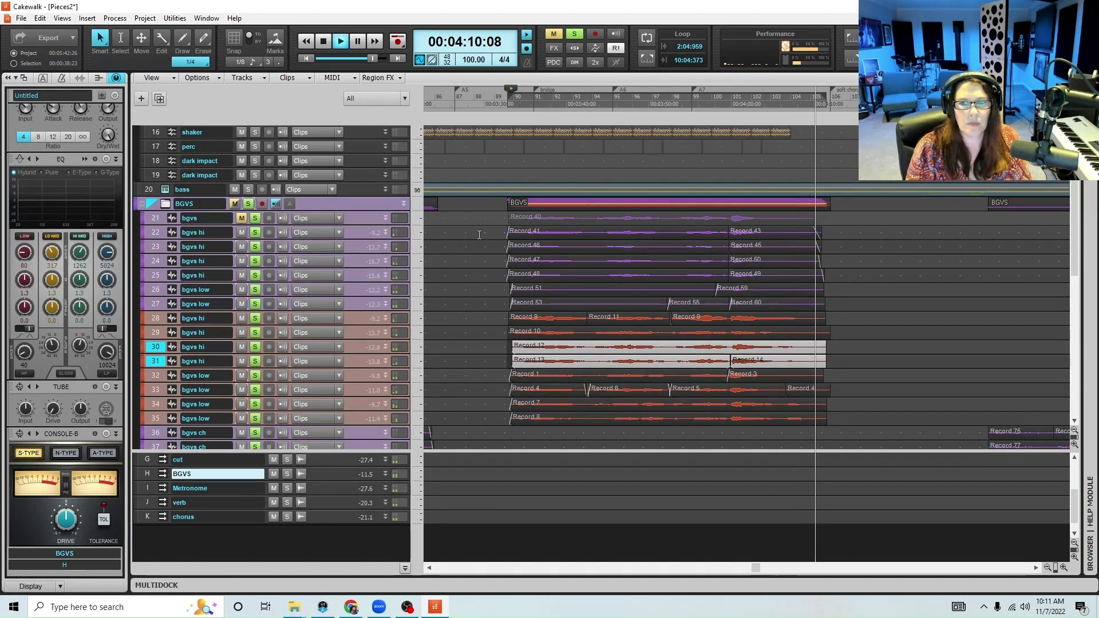
key(space)
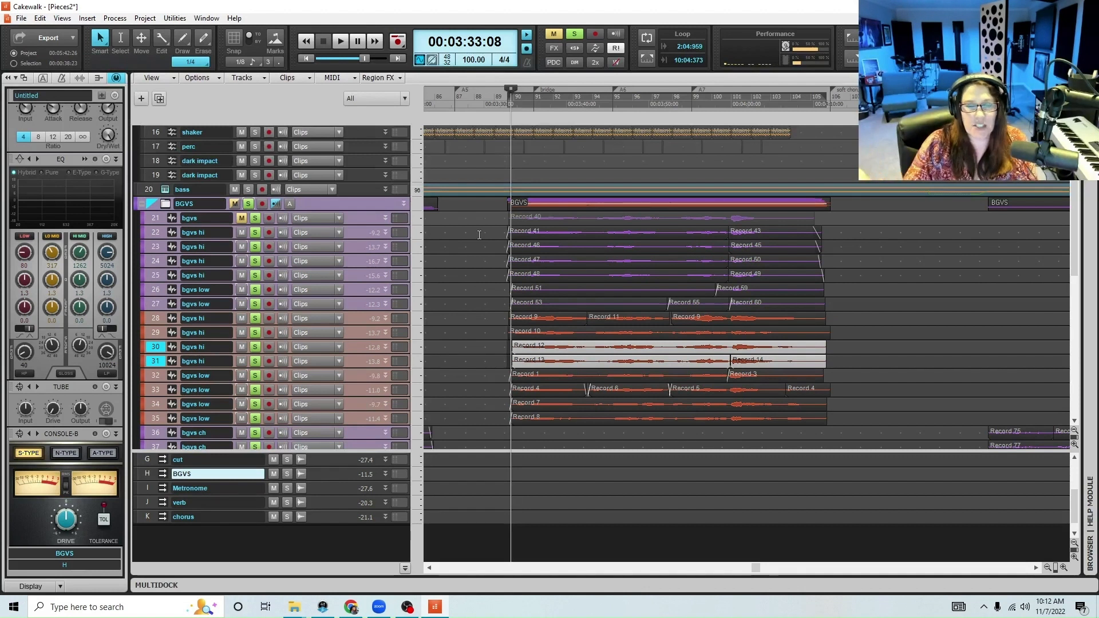
key(ctrl+s)
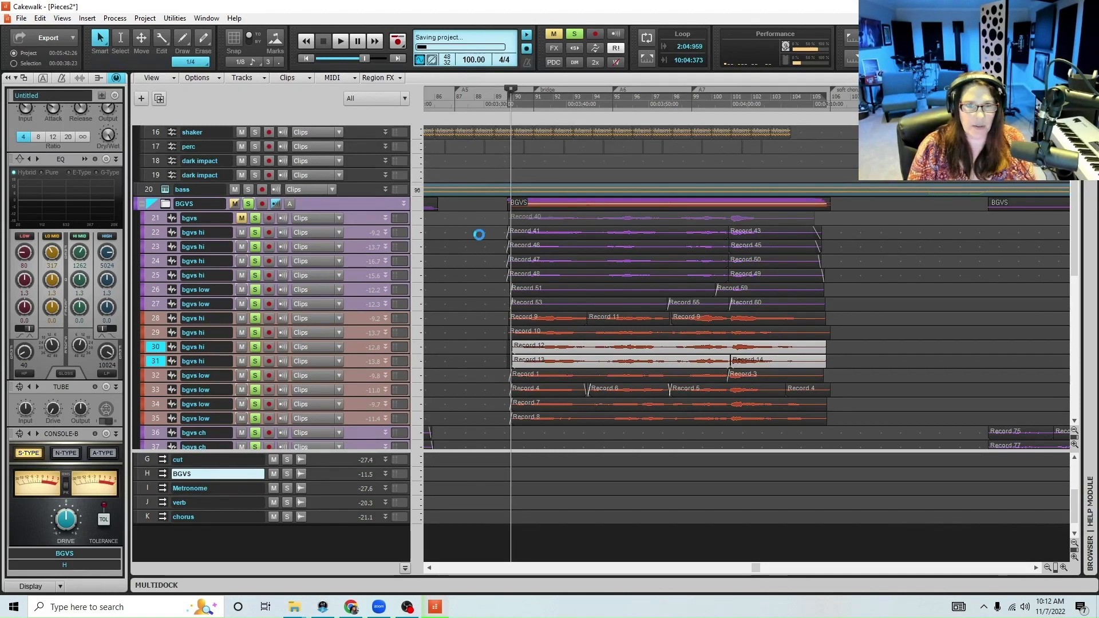